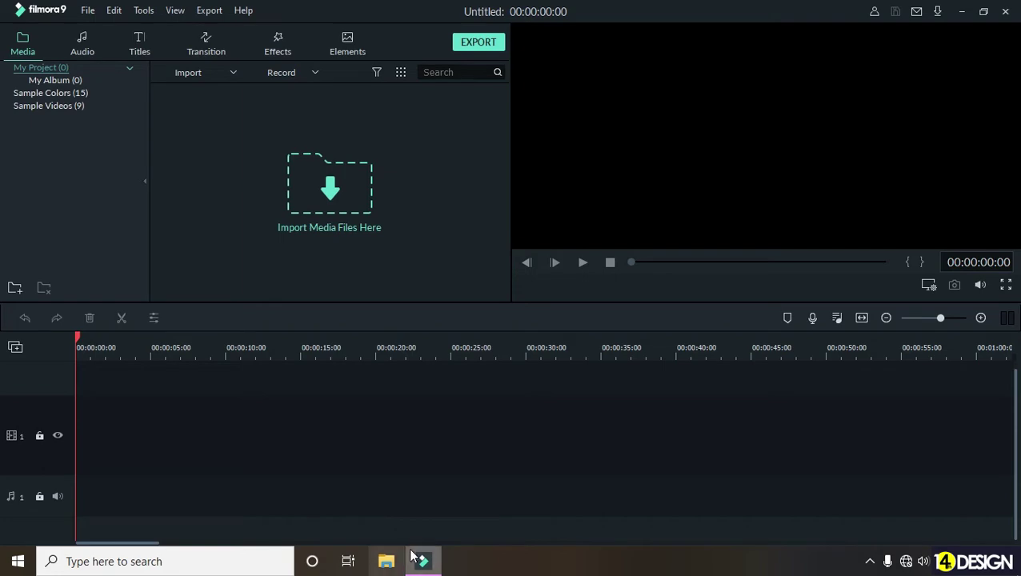
- Browse to Downloads > Video > Project and drag the 4K Stock Footage clip into Filmora
left_click(386, 562)
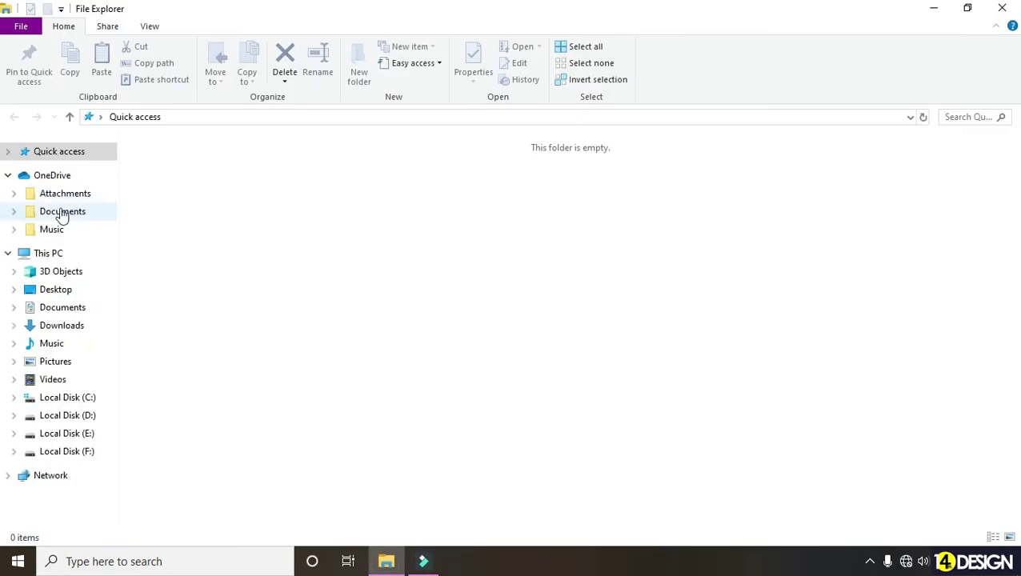
left_click(69, 325)
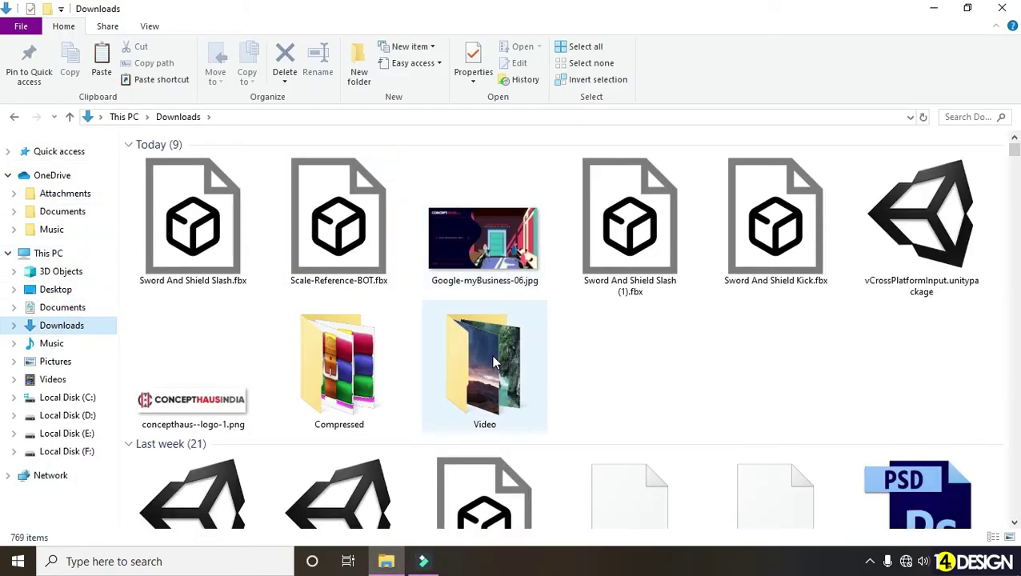
double_click(484, 369)
double_click(167, 180)
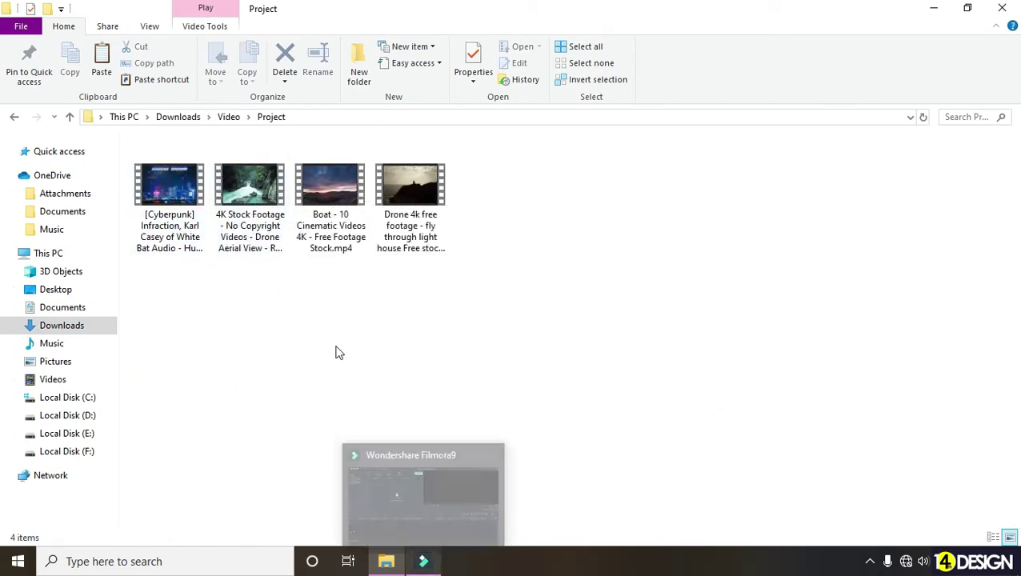
left_click_drag(256, 222, 365, 206)
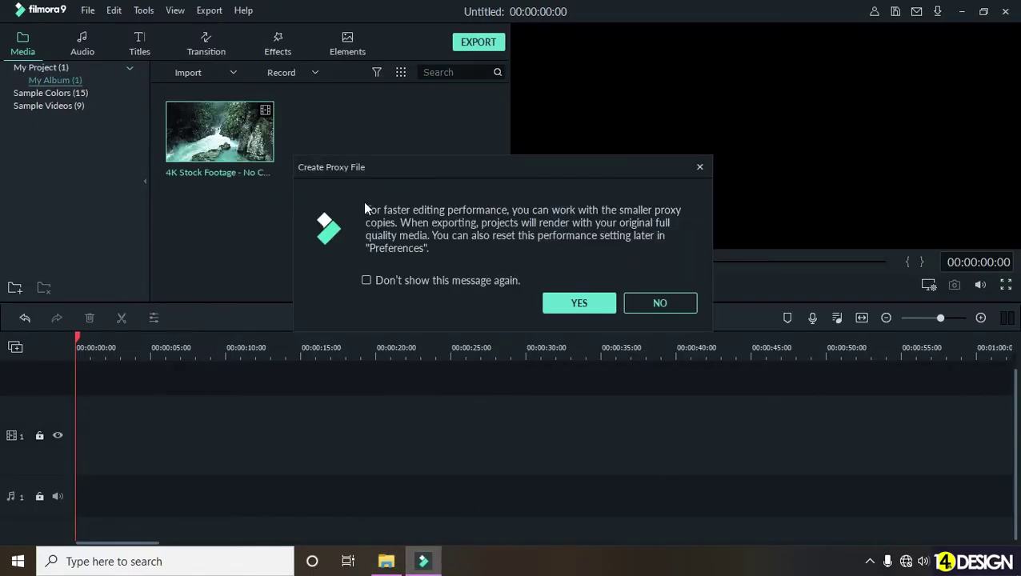
- Accept proxy file creation and import the Boat video from Downloads > Video > Project
left_click(594, 301)
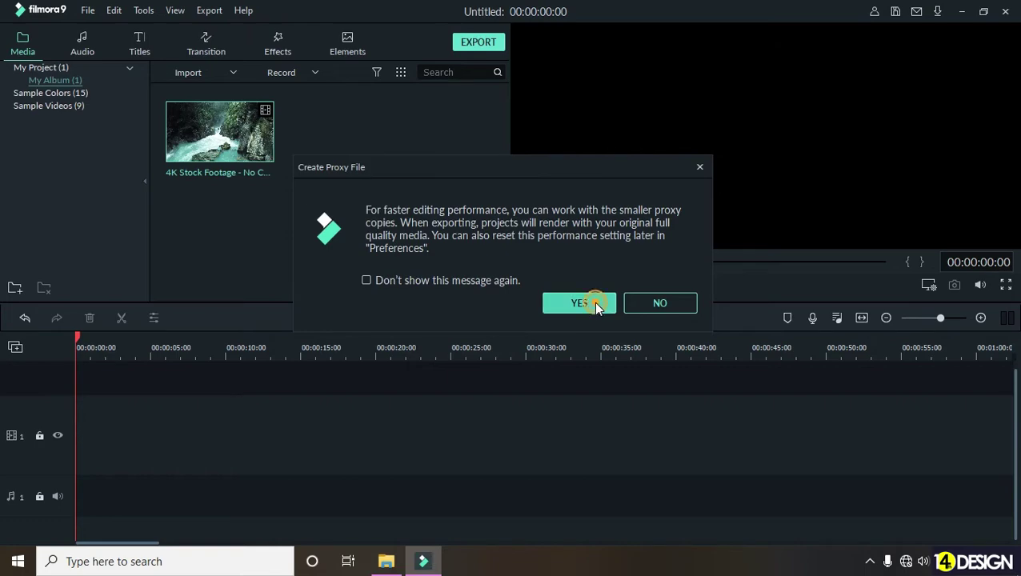
right_click(324, 155)
left_click(359, 164)
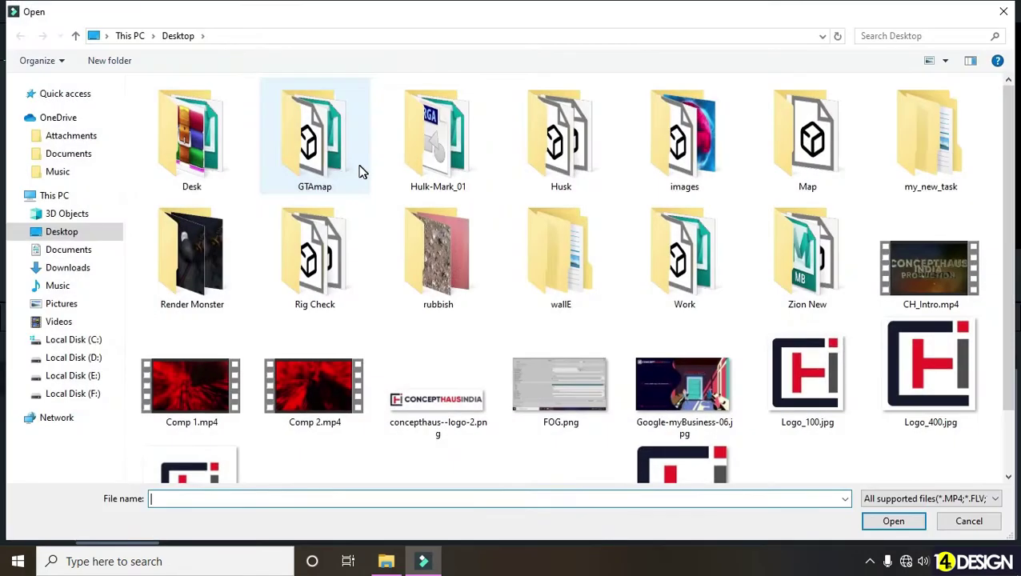
left_click(82, 267)
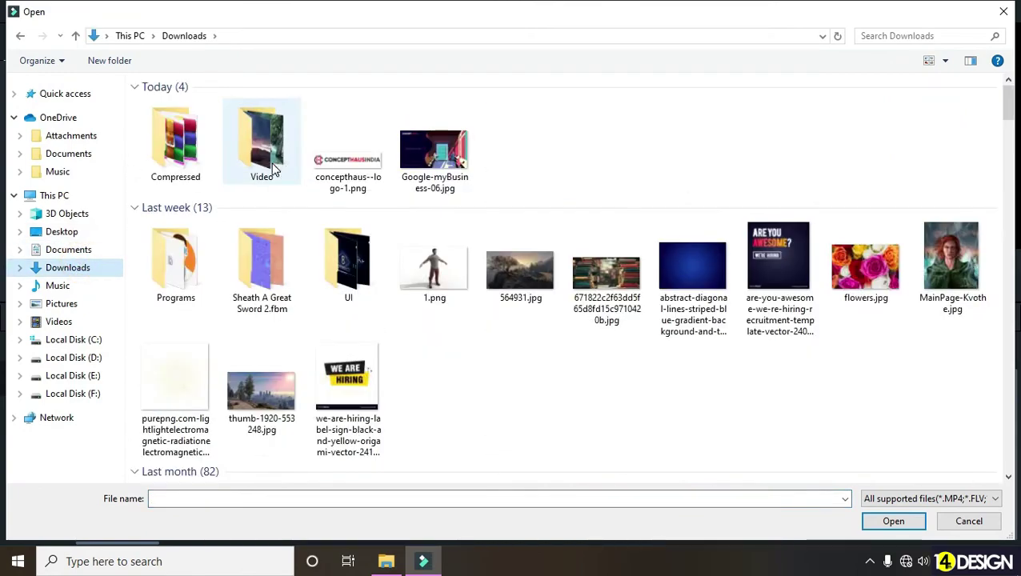
double_click(234, 161)
double_click(176, 124)
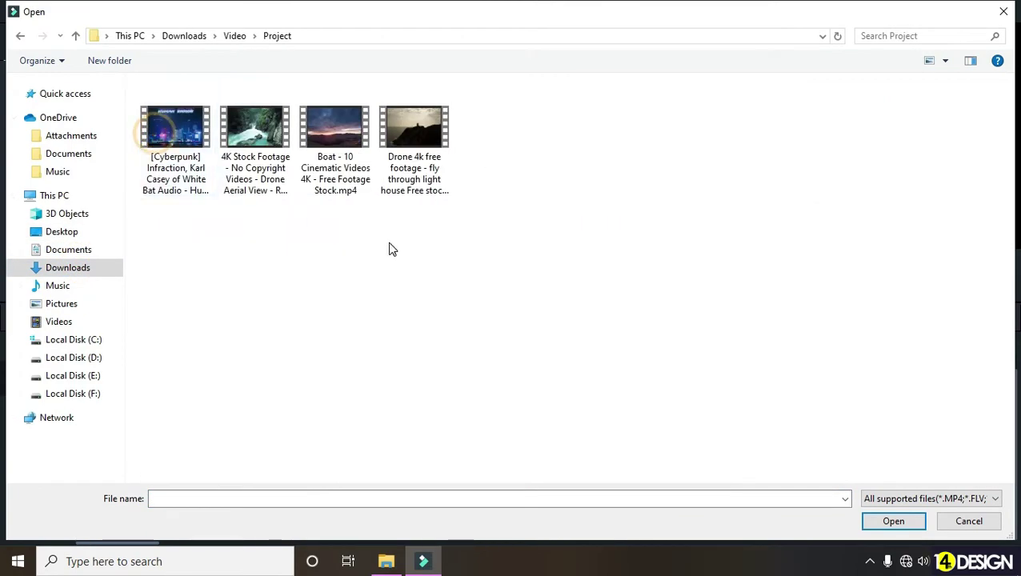
left_click(342, 180)
double_click(342, 180)
- Import the lighthouse Drone 4k footage clip into the media library as well
right_click(353, 223)
left_click(401, 231)
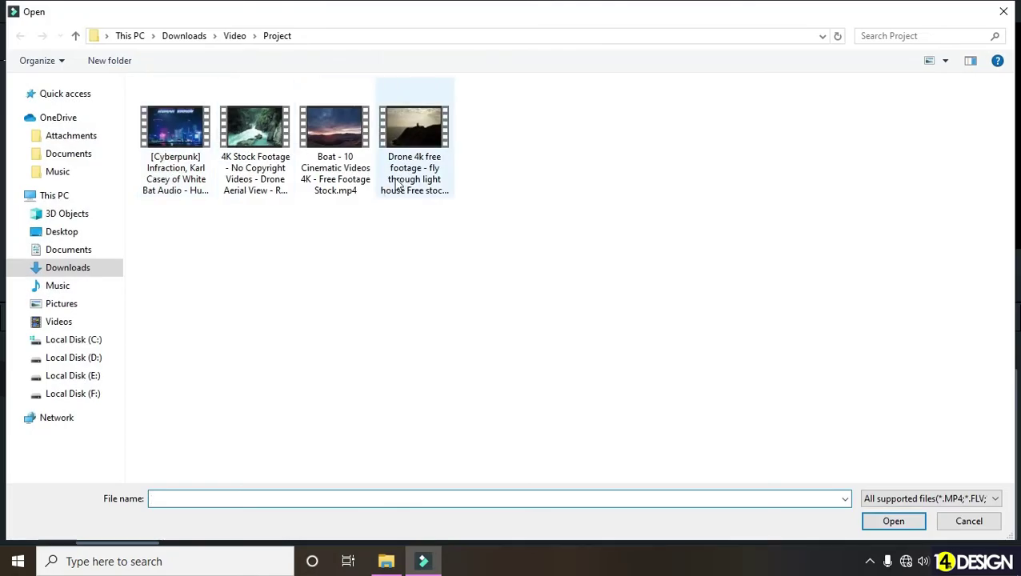
double_click(410, 156)
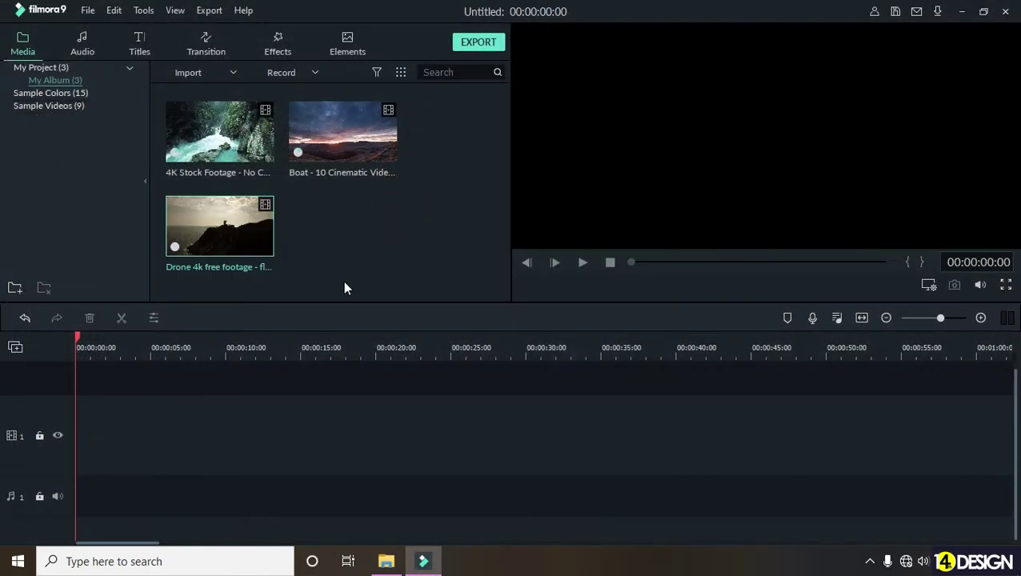
mouse_move(377, 183)
- Drag the 4K Stock Footage clip onto video track 1 and match project settings to media
left_click(246, 131)
left_click_drag(246, 132, 67, 445)
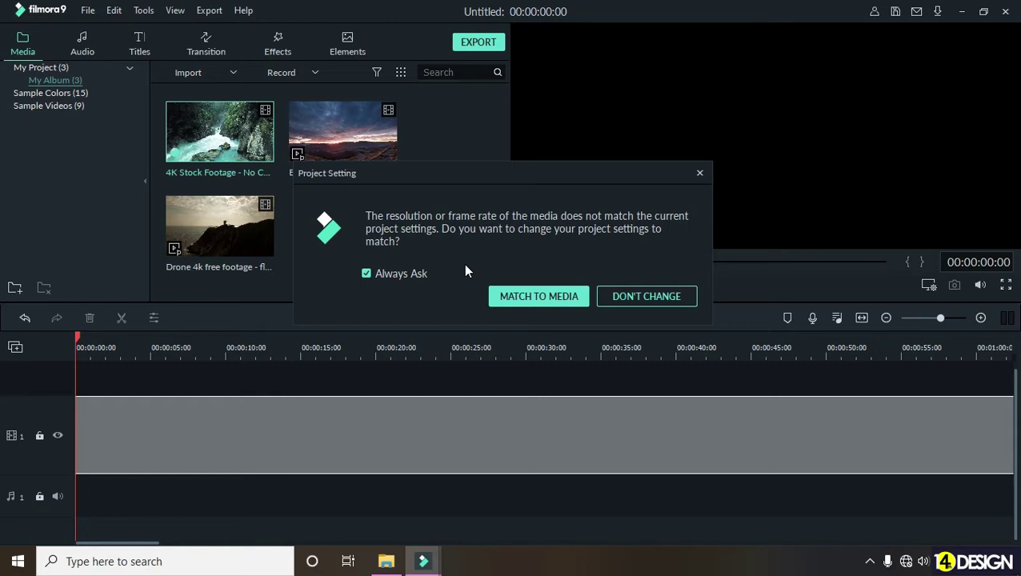
left_click(574, 298)
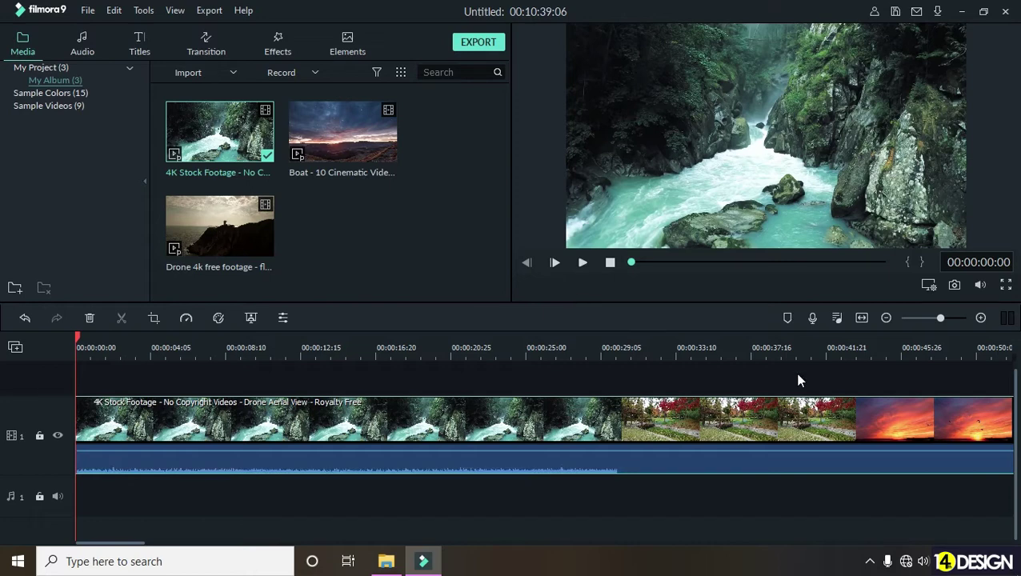
- Zoom the timeline out and play a preview of the waterfall footage
left_click_drag(816, 352, 204, 379)
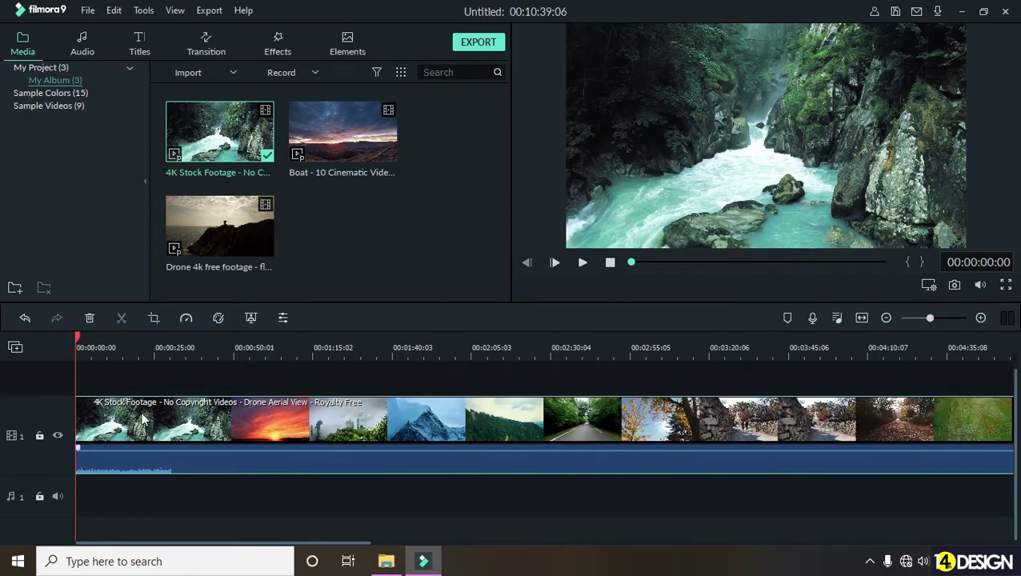
left_click(85, 341)
left_click_drag(84, 341, 31, 345)
left_click(582, 264)
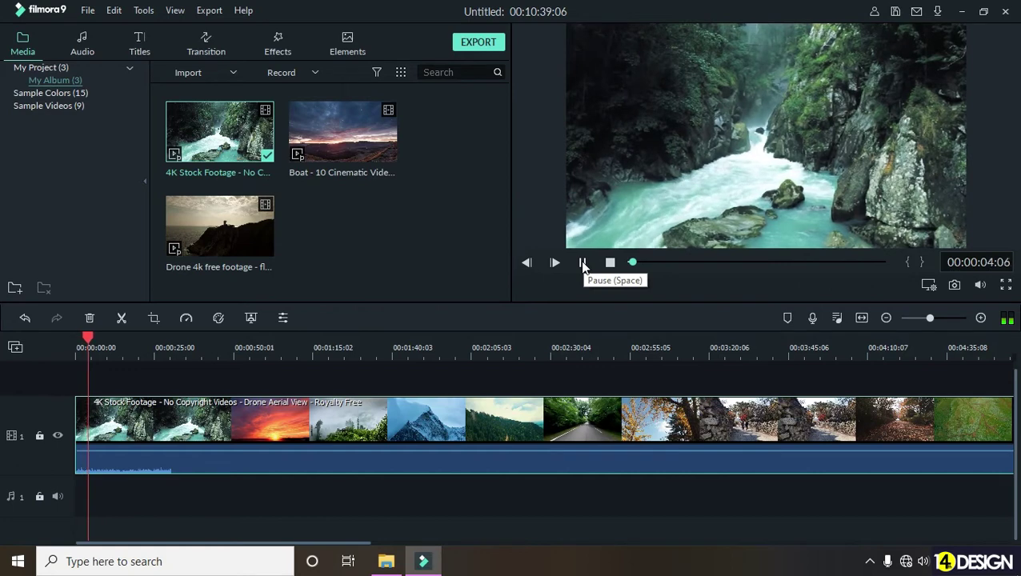
left_click(582, 264)
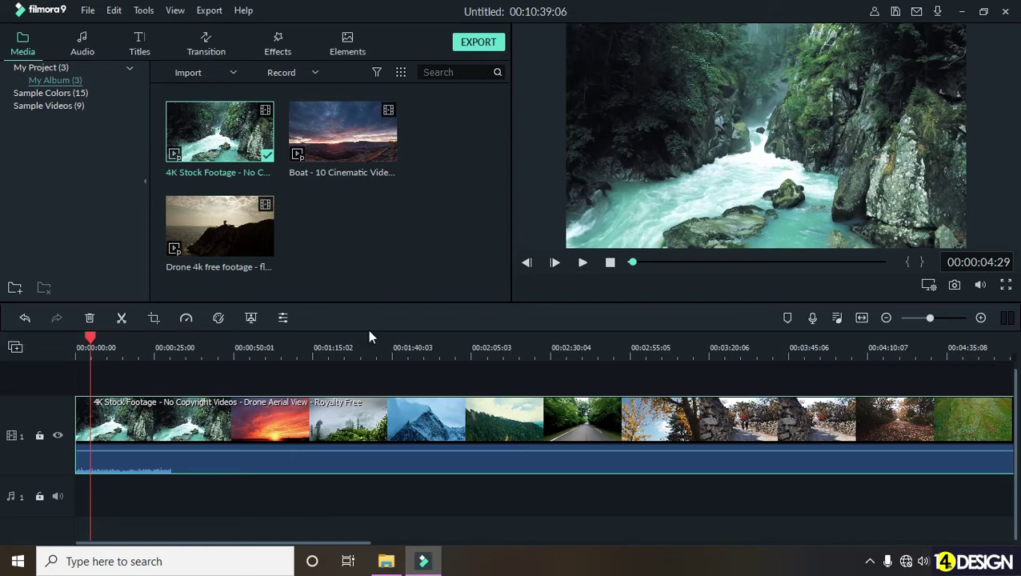
- Place the playhead at 00:00:30:02 and split the clip there
left_click_drag(90, 337, 105, 337)
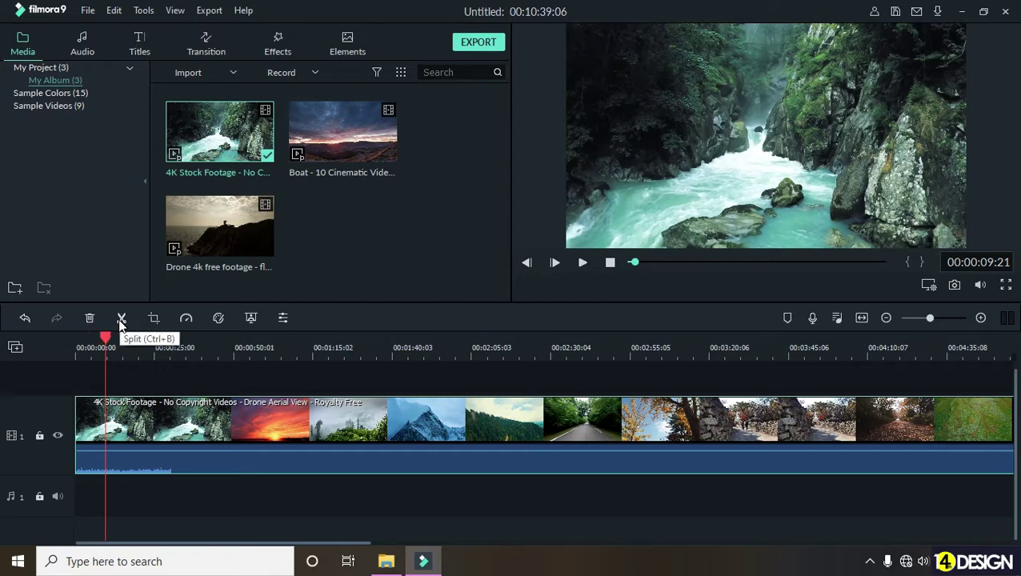
left_click_drag(105, 337, 170, 347)
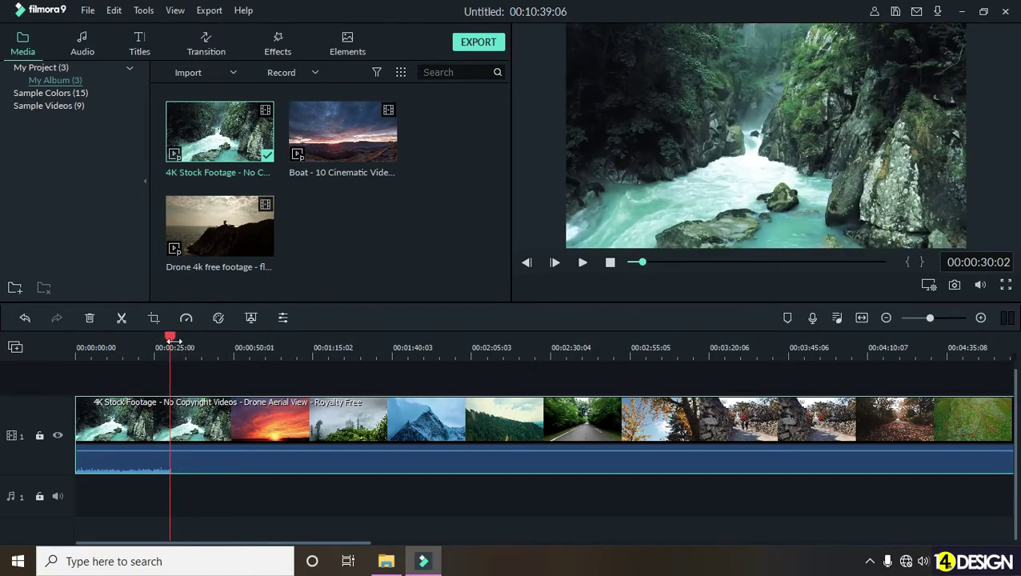
left_click_drag(170, 336, 171, 338)
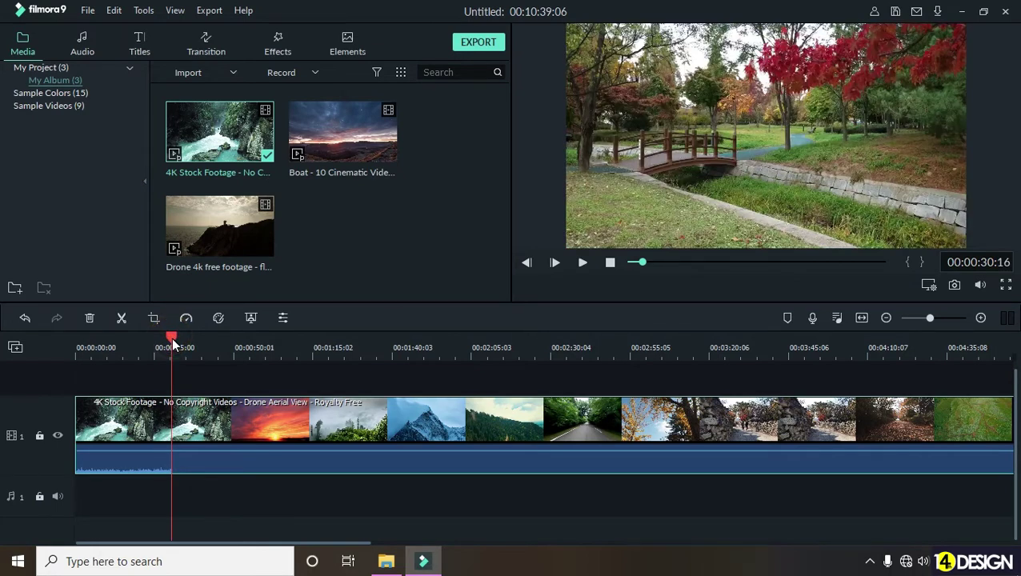
left_click_drag(172, 341, 170, 341)
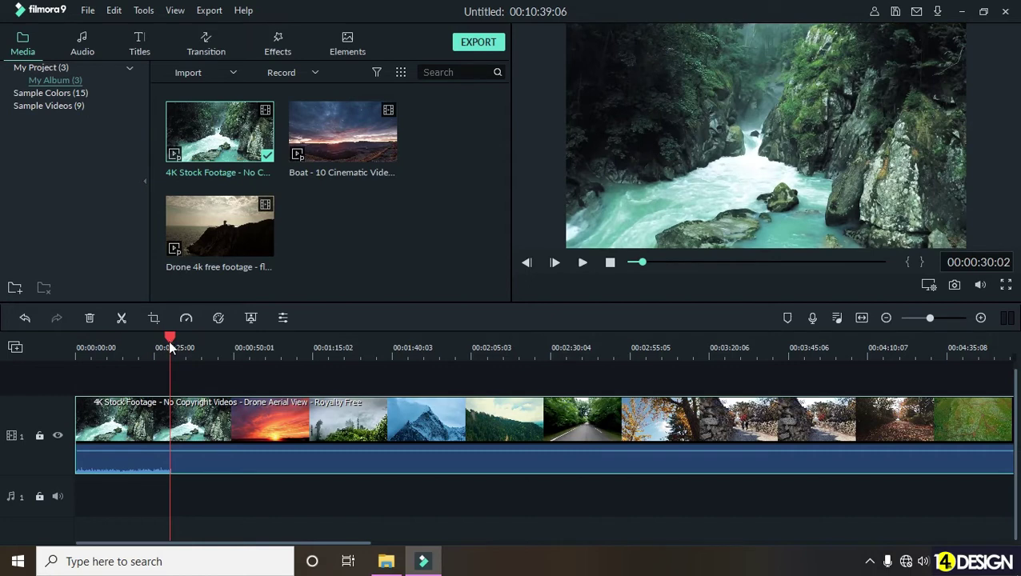
left_click(120, 319)
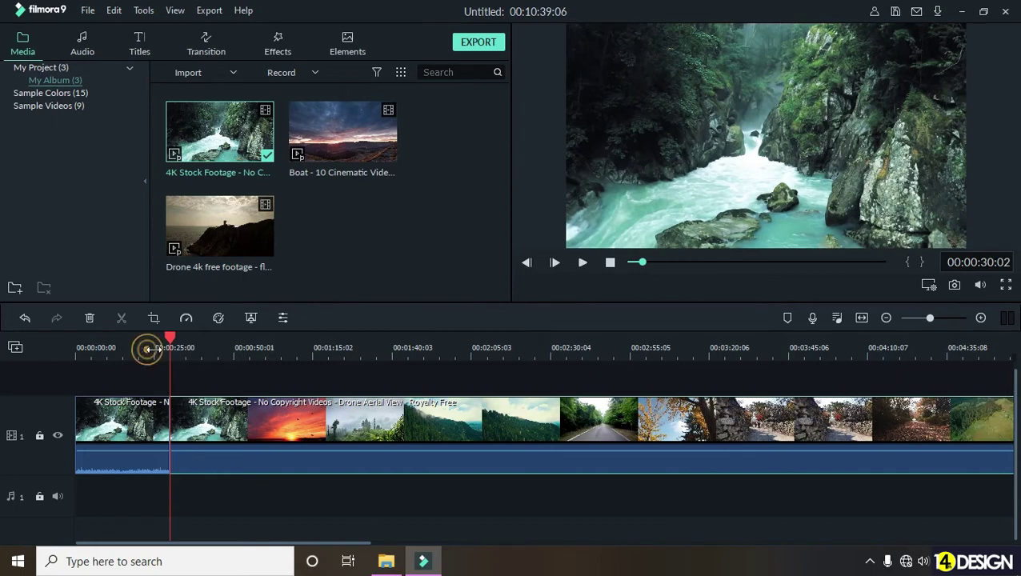
- Delete the piece after the 00:00:30:02 split and select the remaining waterfall clip
scroll(147, 353, "up", 2)
scroll(257, 492, "down", 4)
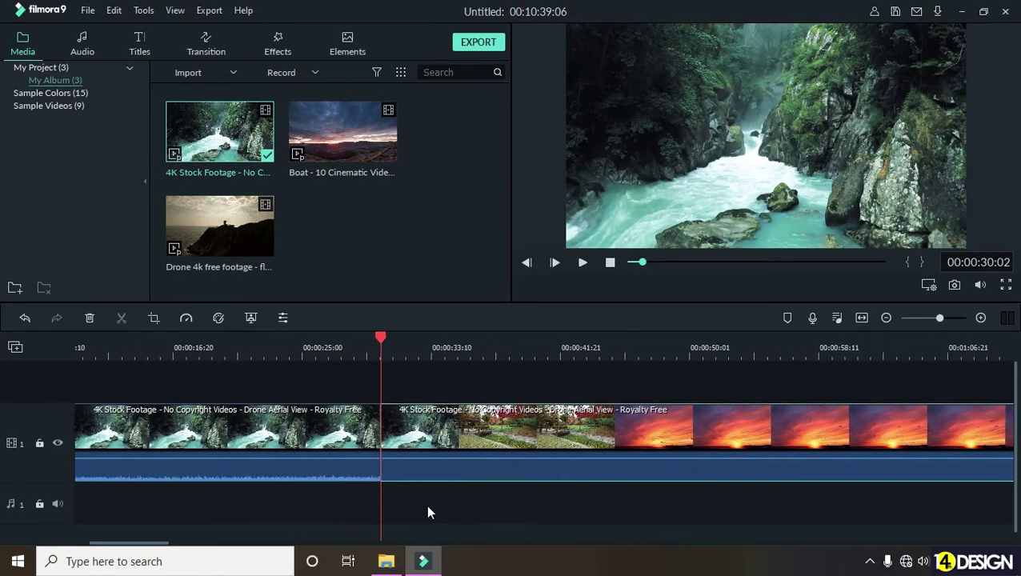
scroll(178, 357, "down", 5)
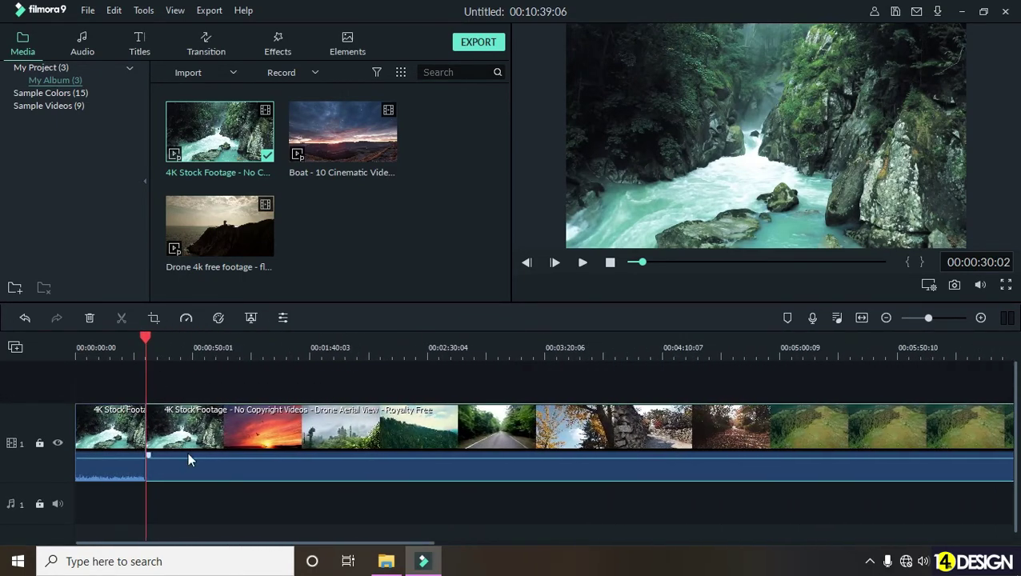
scroll(245, 489, "down", 1)
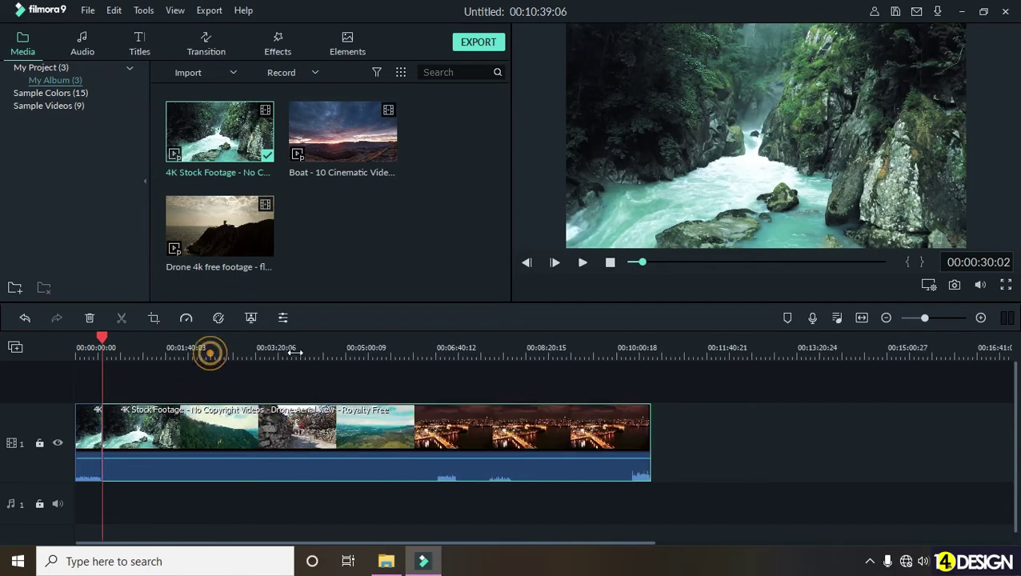
scroll(247, 476, "up", 3)
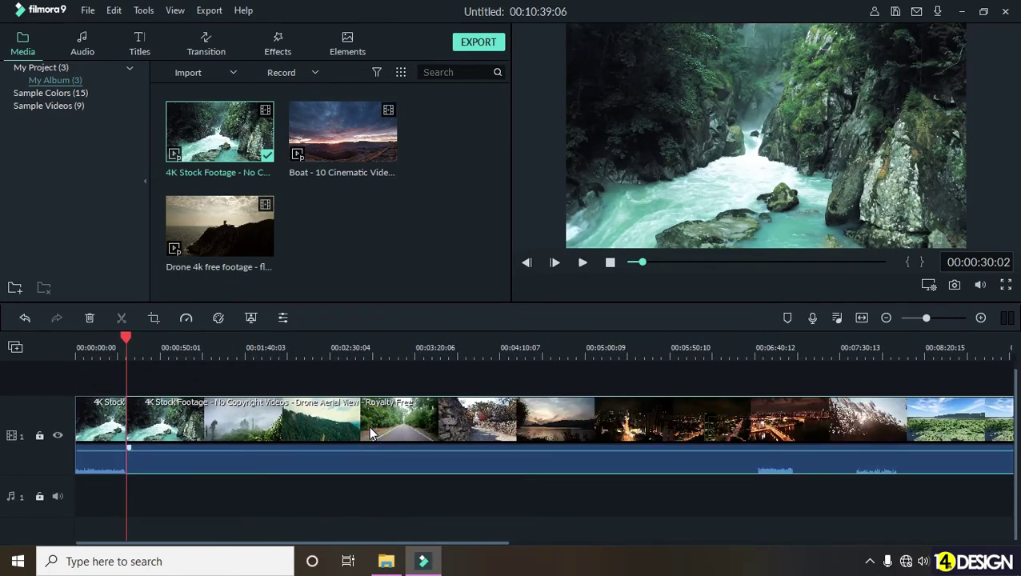
key("Delete")
left_click_drag(126, 338, 72, 345)
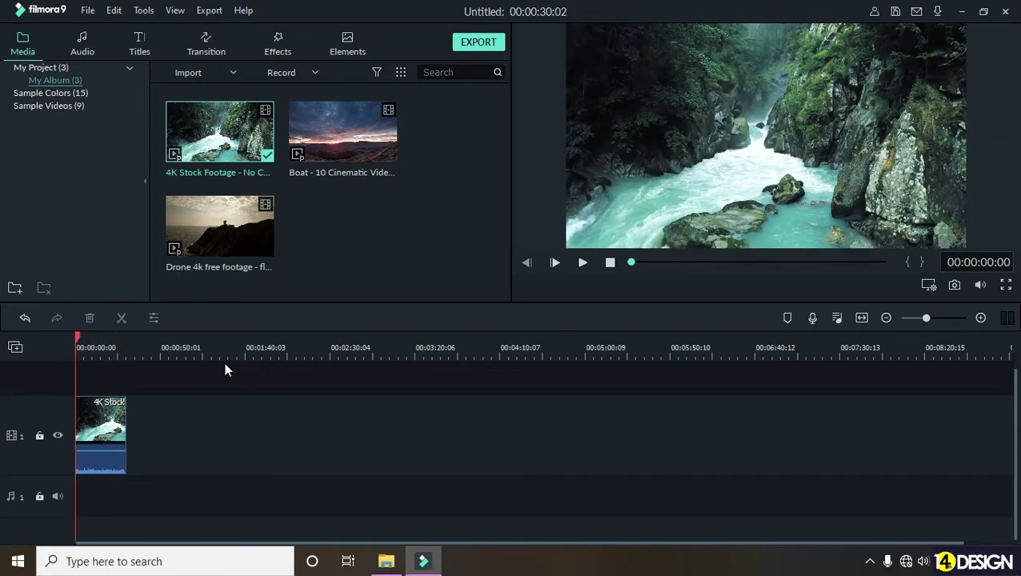
left_click(102, 415)
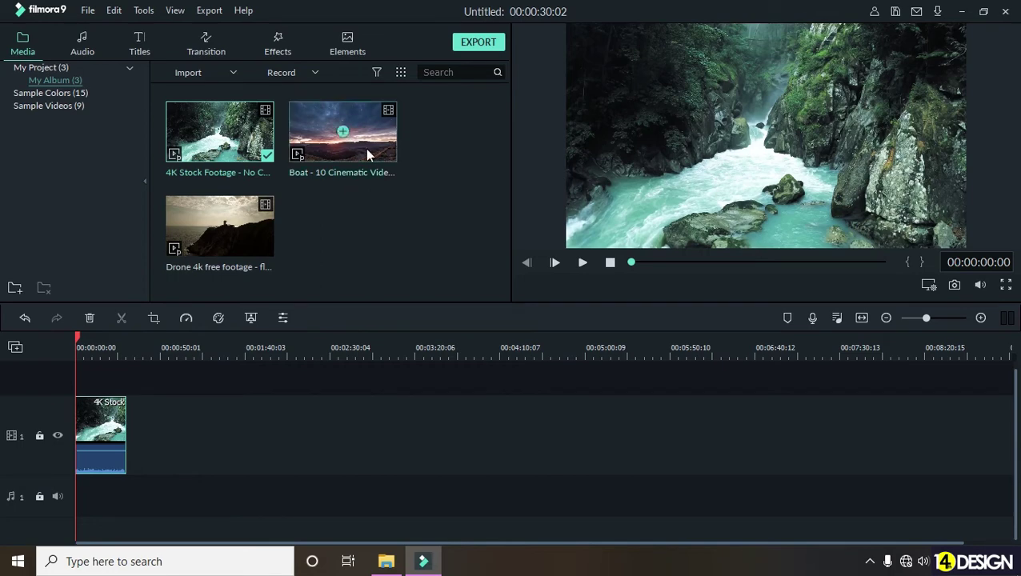
left_click_drag(366, 148, 128, 457)
left_click_drag(146, 353, 182, 346)
left_click(182, 347)
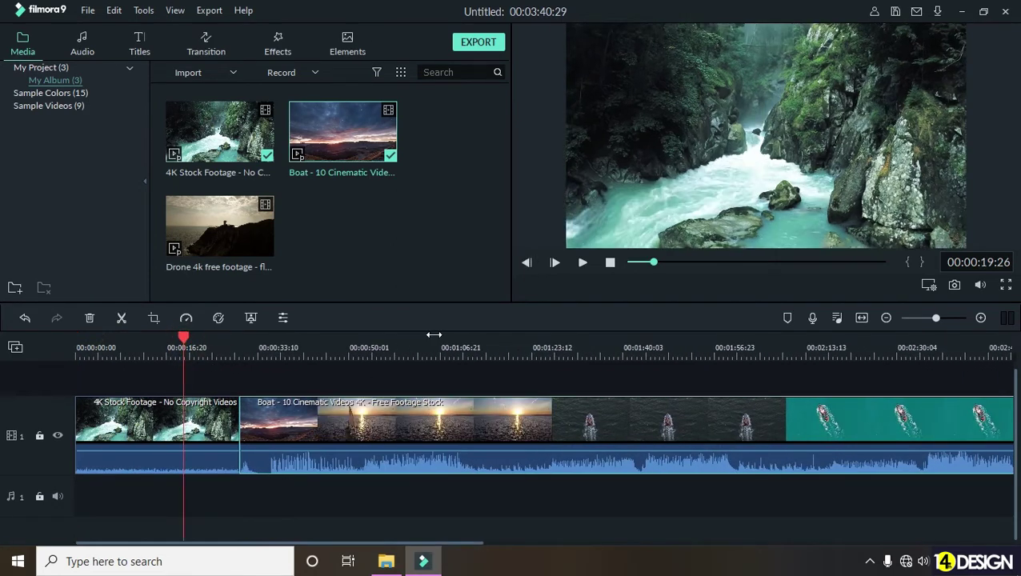
left_click(582, 263)
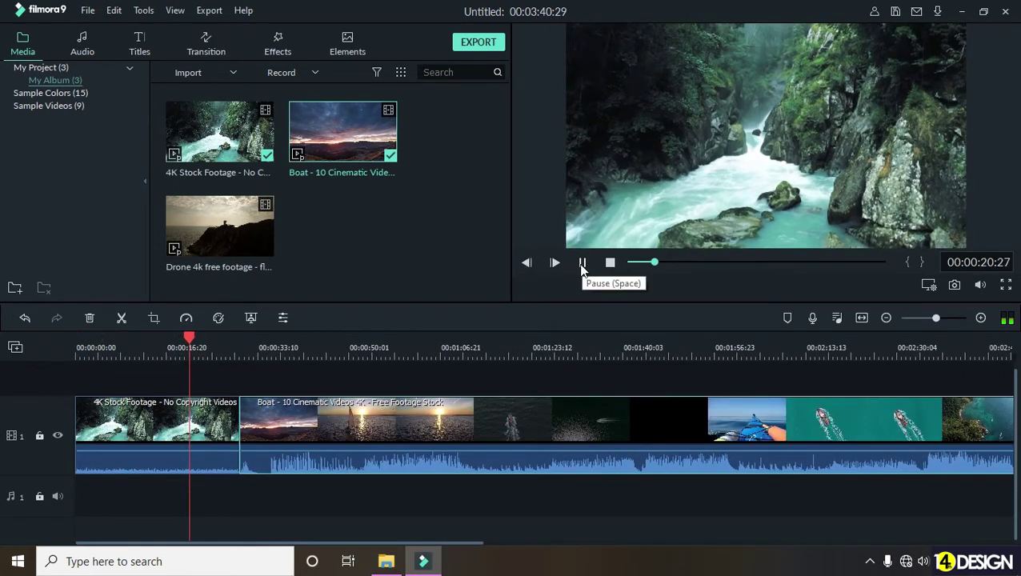
left_click(228, 346)
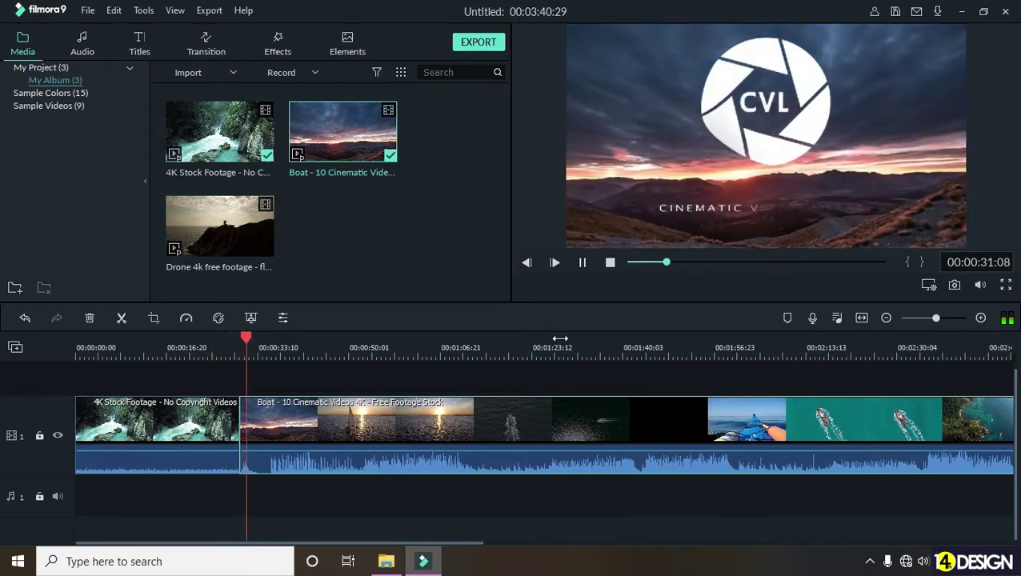
left_click(583, 262)
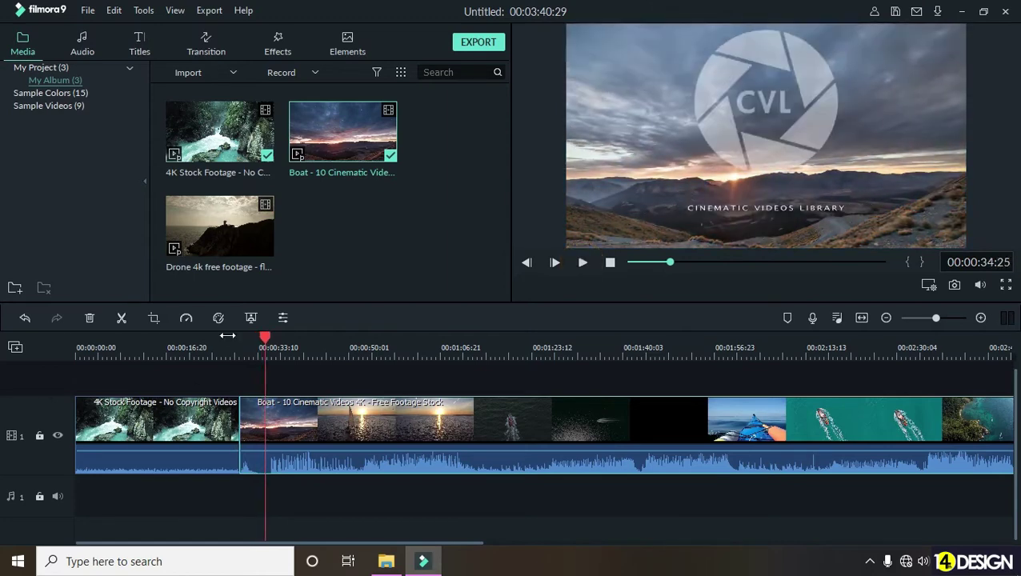
left_click_drag(267, 342, 79, 390)
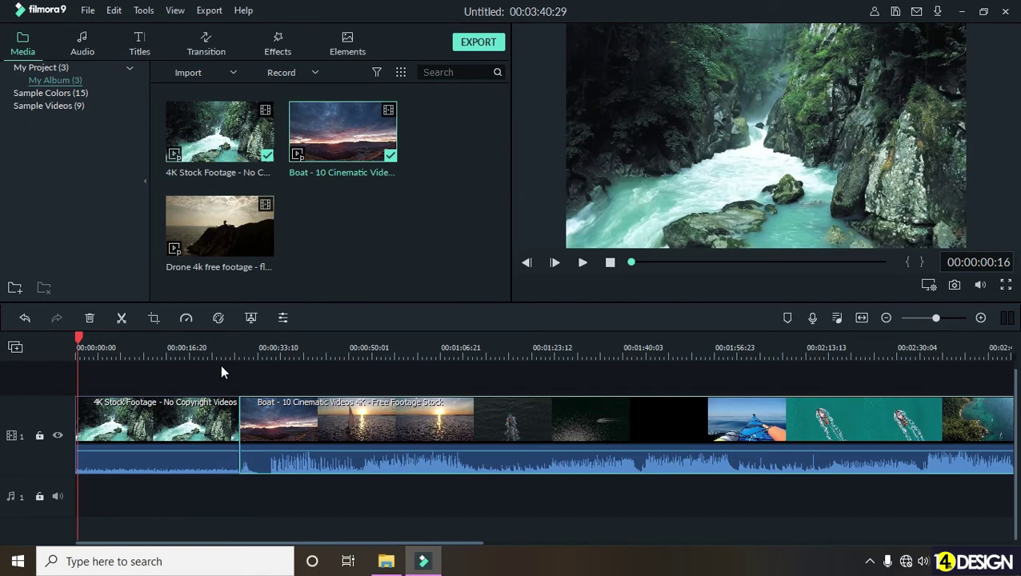
left_click(76, 340)
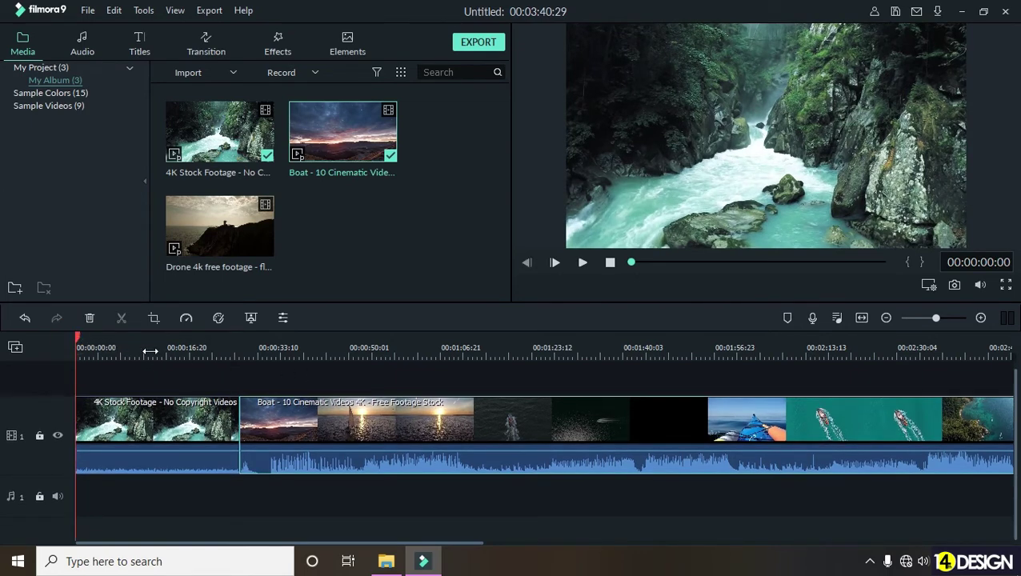
left_click(113, 337)
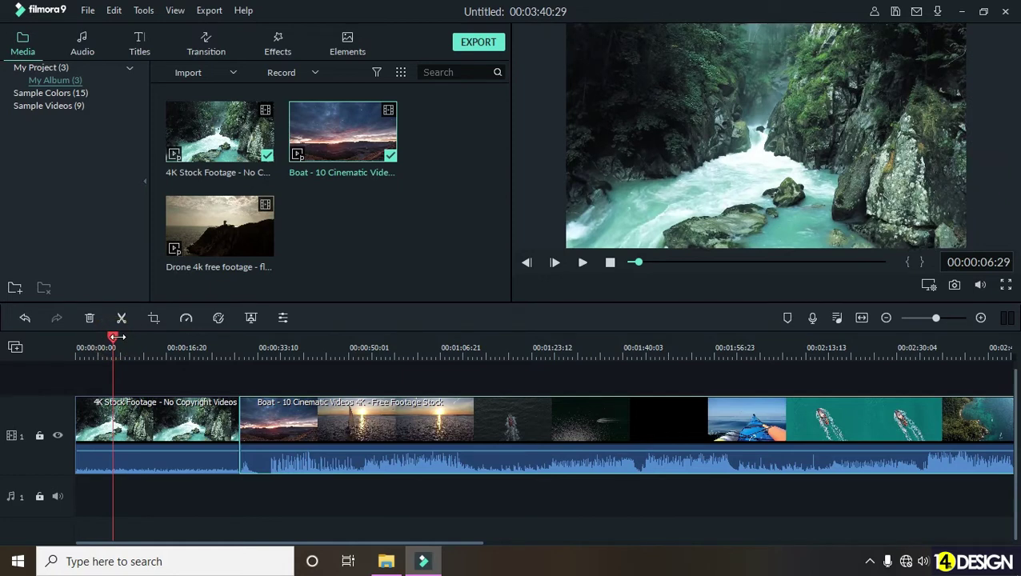
left_click_drag(113, 337, 166, 380)
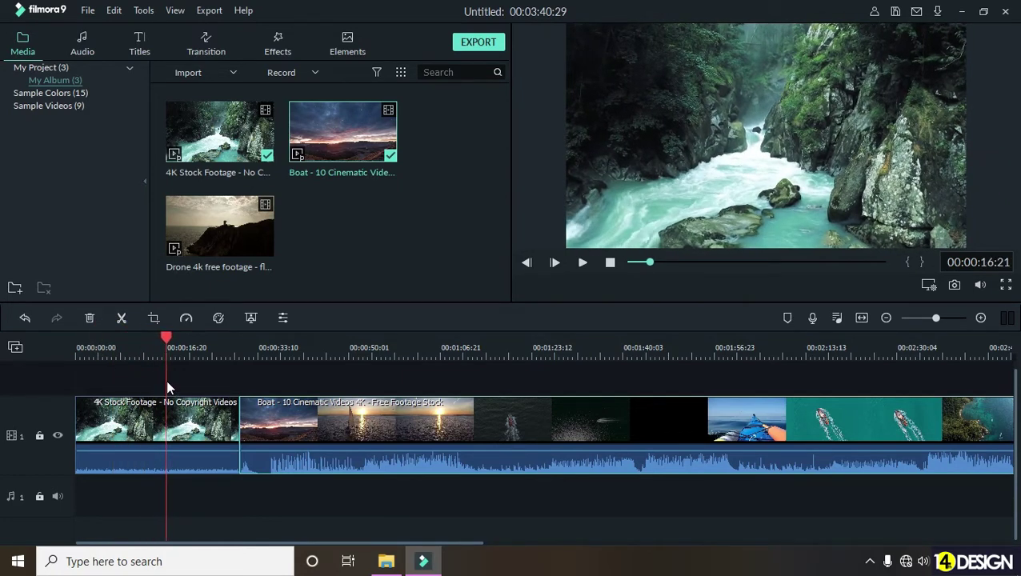
left_click_drag(168, 344, 192, 395)
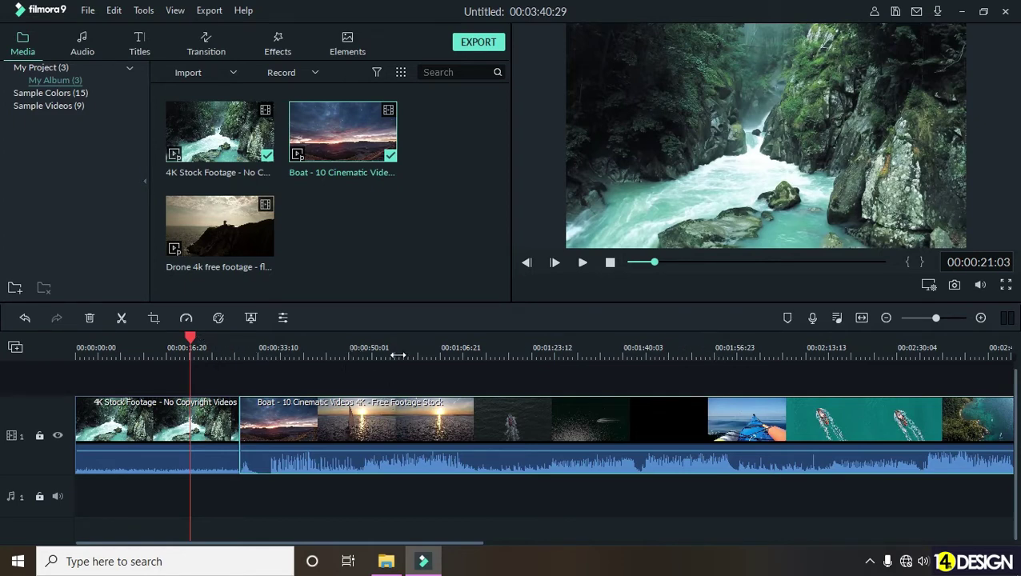
left_click_drag(453, 349, 928, 374)
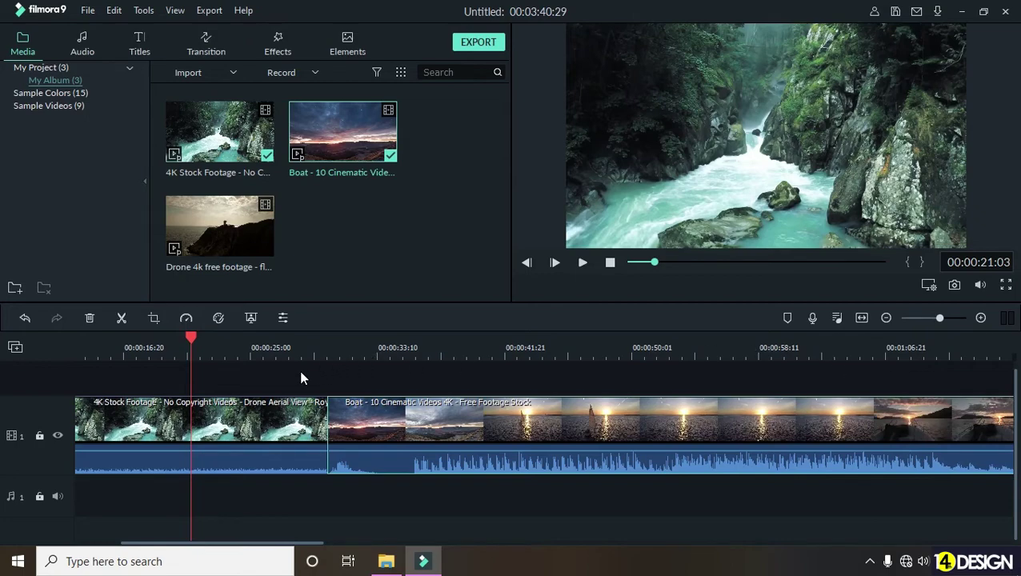
scroll(552, 372, "up", 3)
left_click_drag(576, 355, 172, 336)
left_click(172, 336)
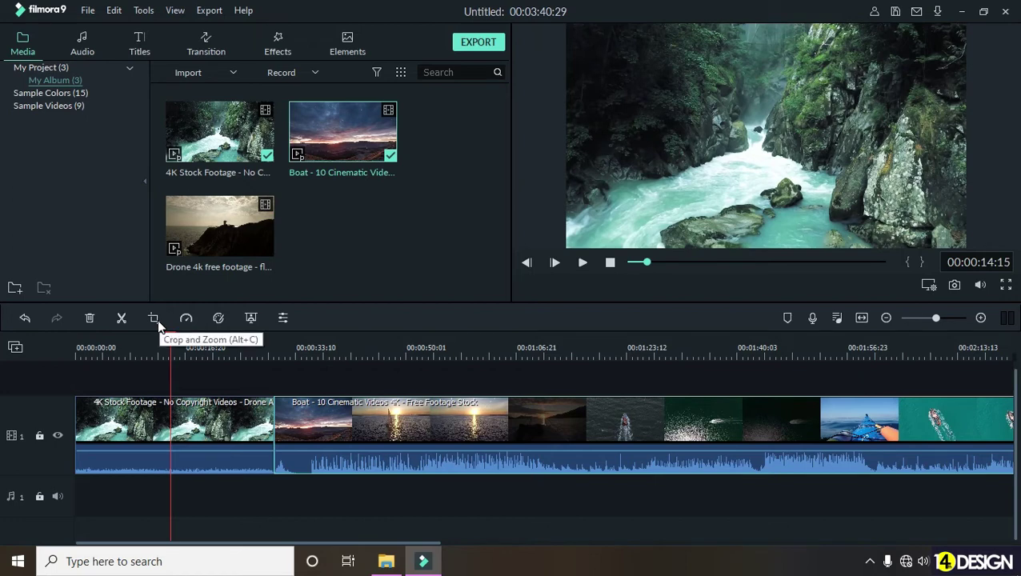
left_click(250, 471)
left_click(237, 416)
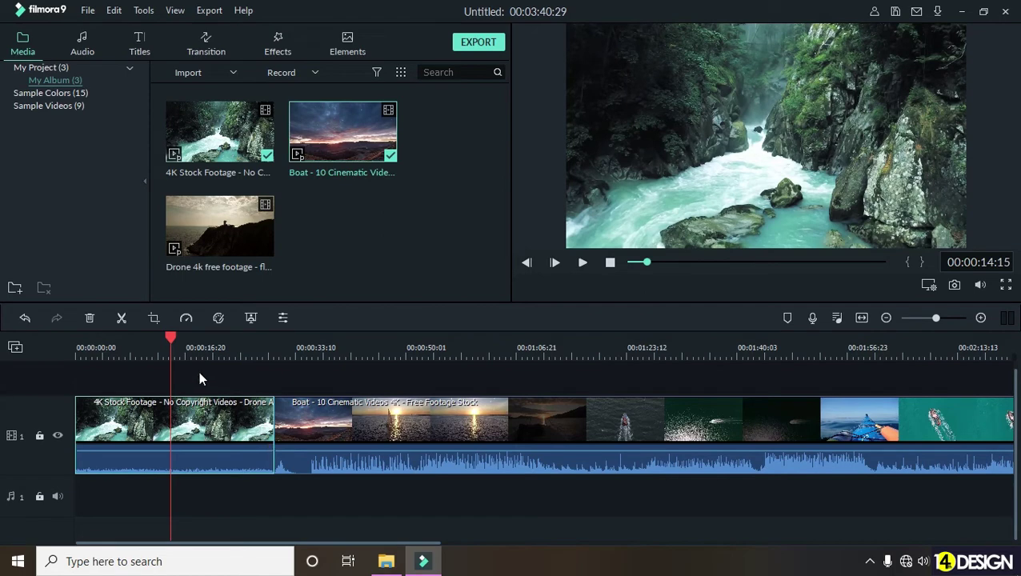
- Try resizing the crop area in Crop and Zoom, then cancel without applying changes
left_click(153, 320)
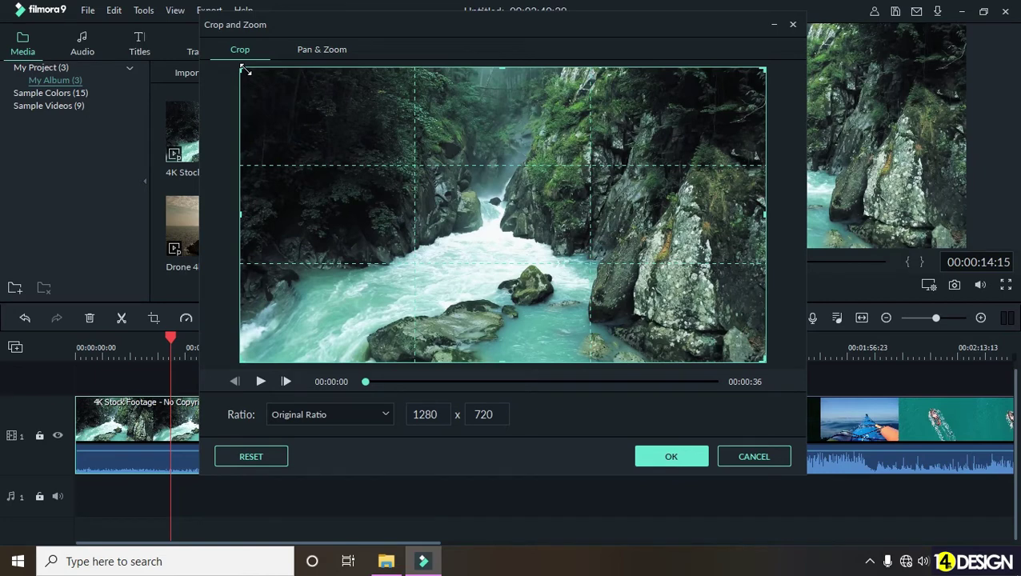
mouse_move(765, 361)
left_mouse_down()
mouse_move(750, 349)
mouse_move(754, 356)
left_mouse_up()
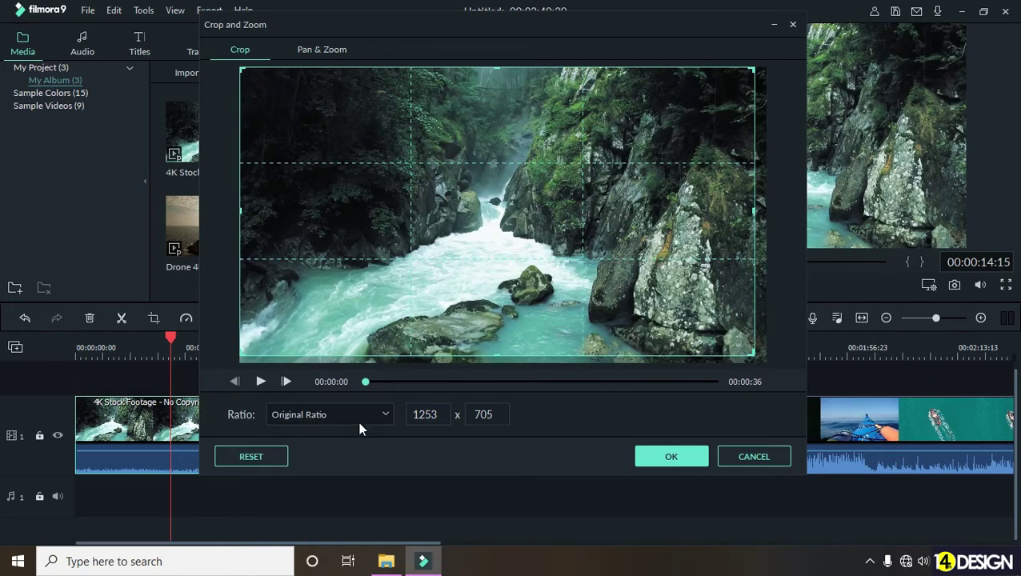
left_click(418, 414)
left_click(648, 417)
left_click_drag(752, 353, 777, 406)
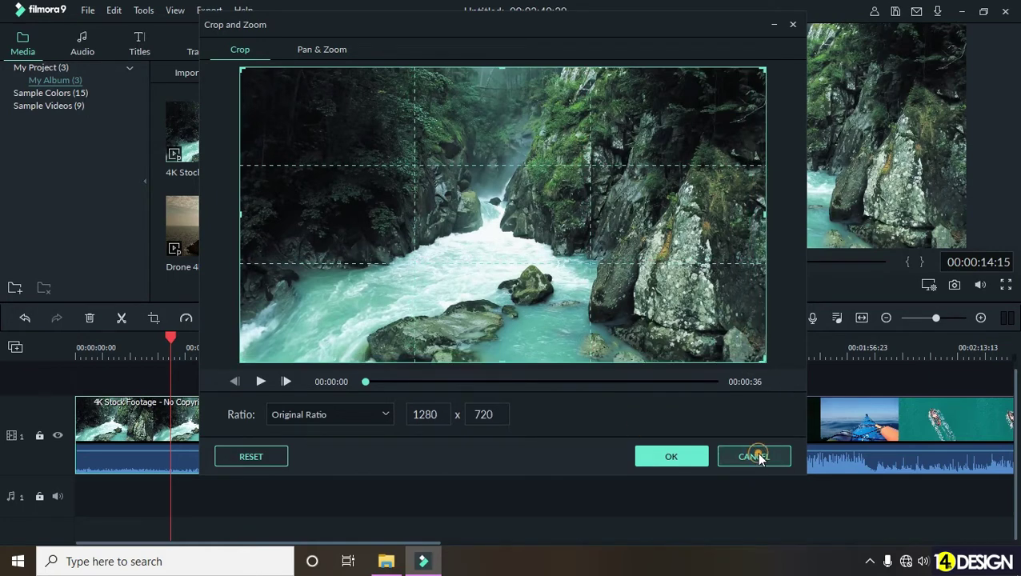
left_click(757, 455)
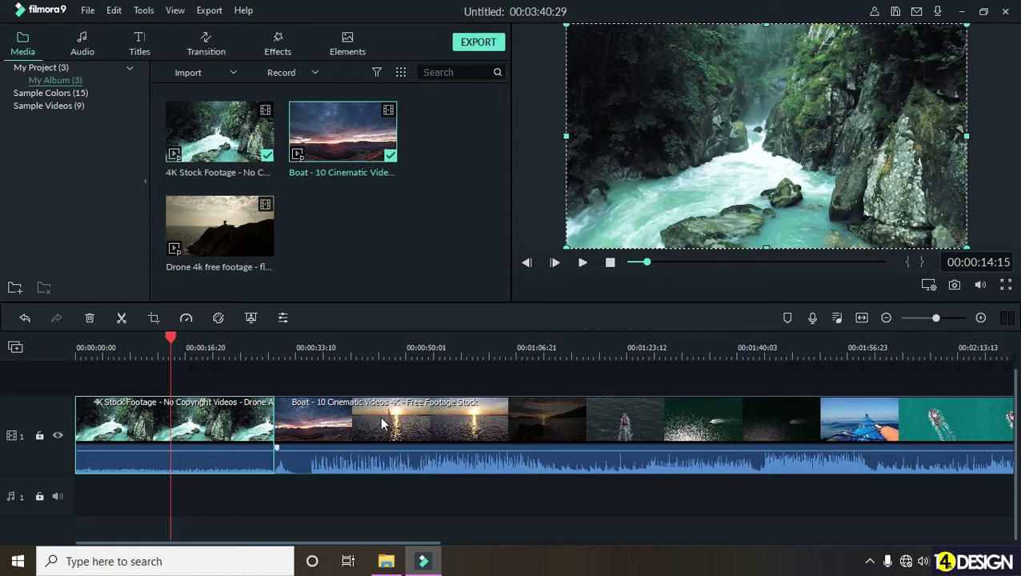
- Delete the Boat clip and scrub the remaining waterfall clip back to 00:00:17:00
left_click(411, 413)
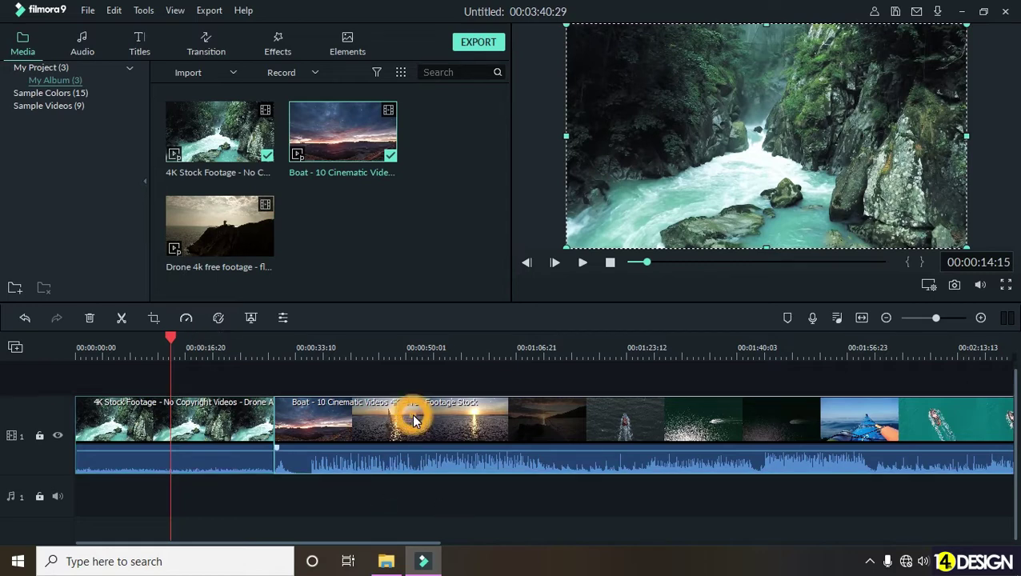
key("Delete")
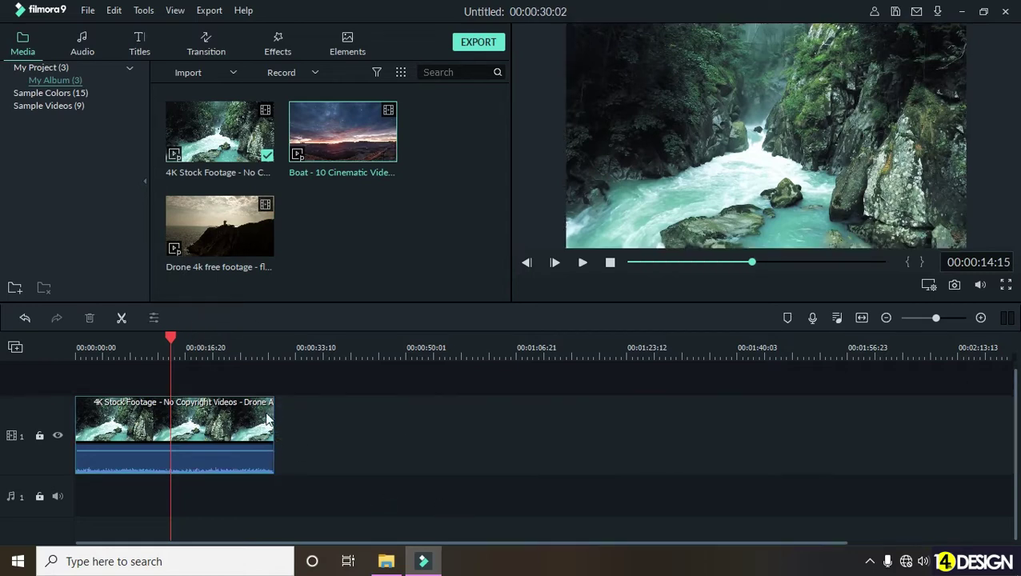
left_click(226, 344)
left_click_drag(226, 339, 273, 366)
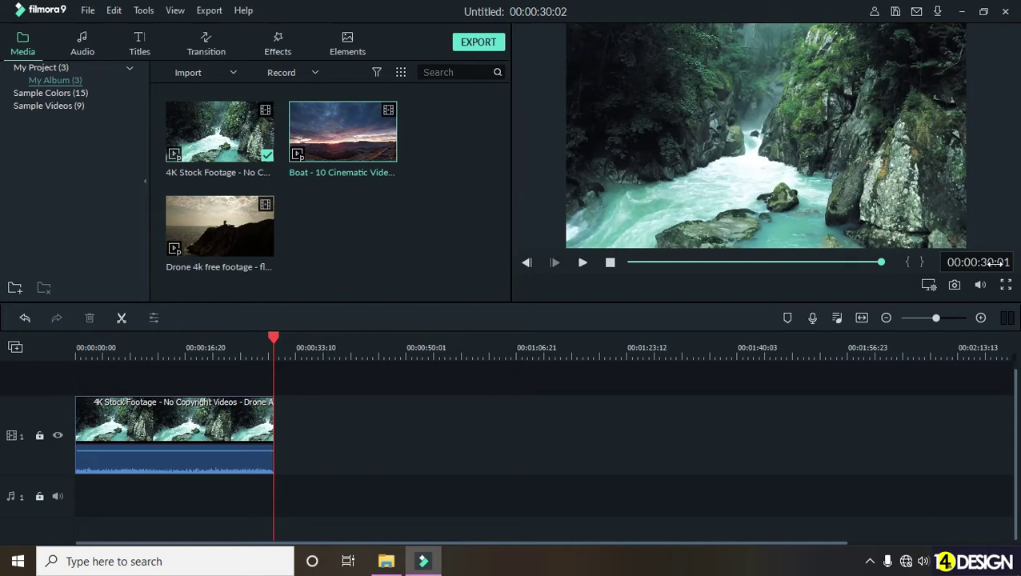
left_click(217, 345)
left_click_drag(212, 336, 188, 341)
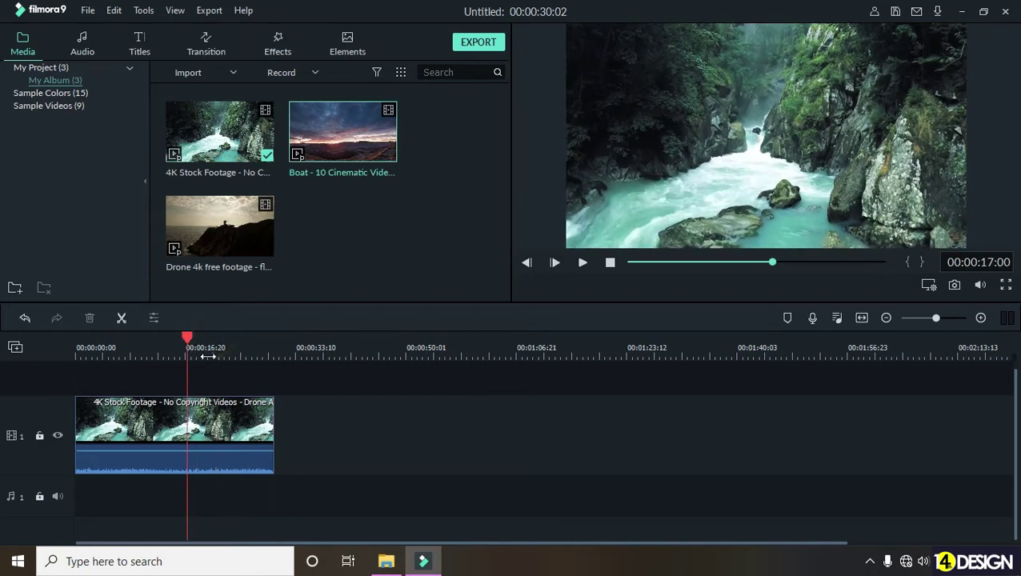
left_click(229, 431)
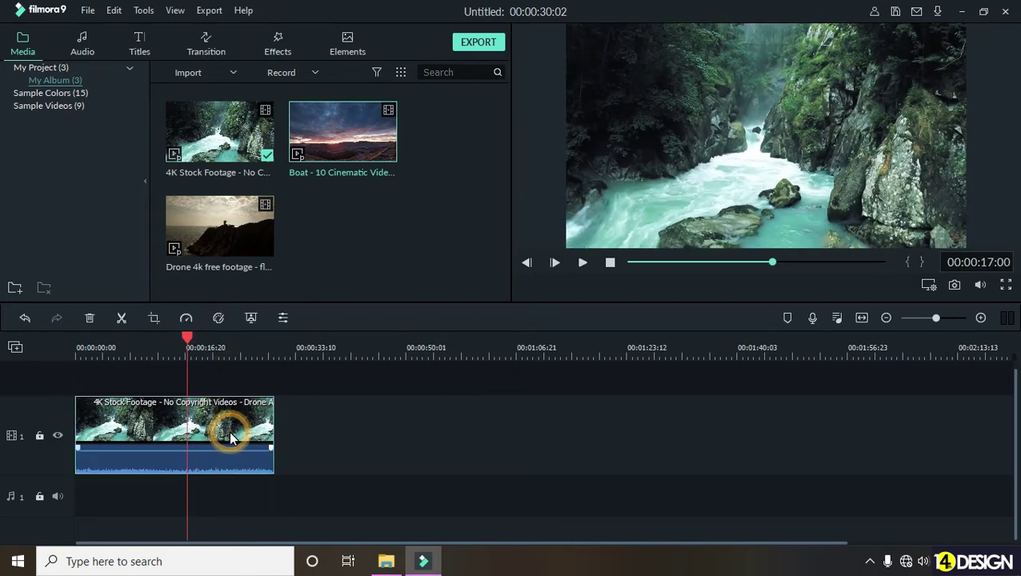
left_click(186, 320)
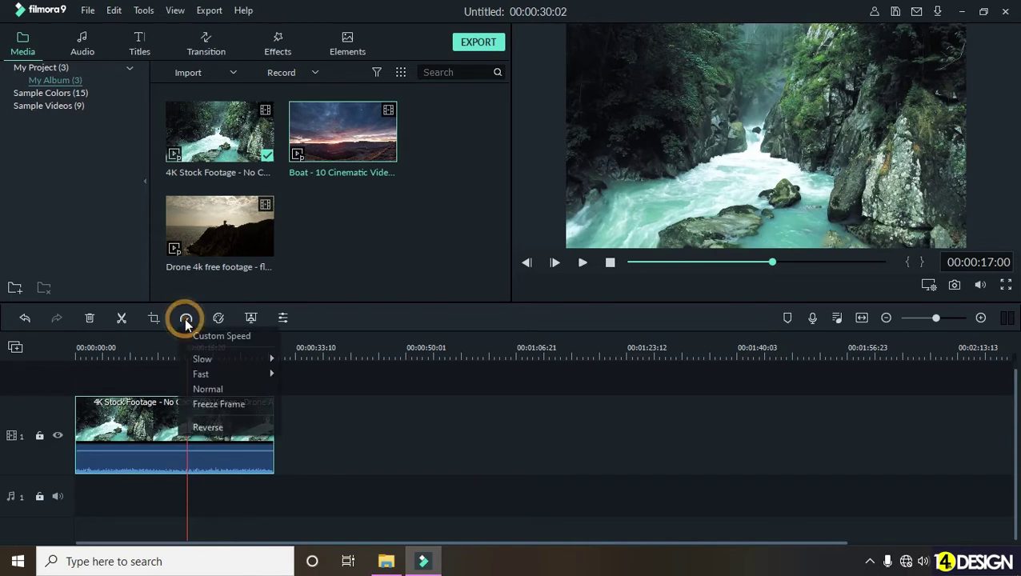
left_click(212, 358)
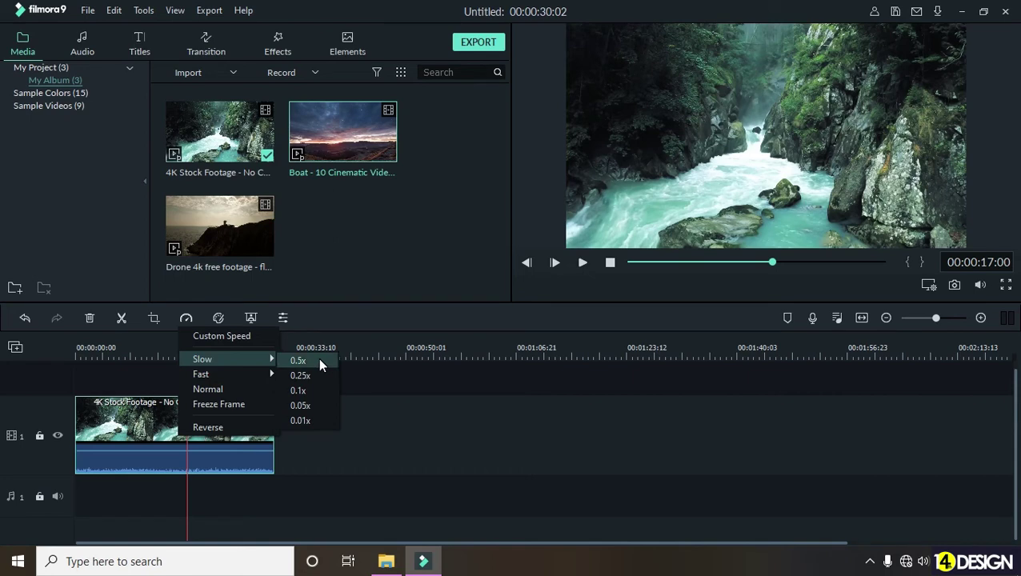
mouse_move(254, 369)
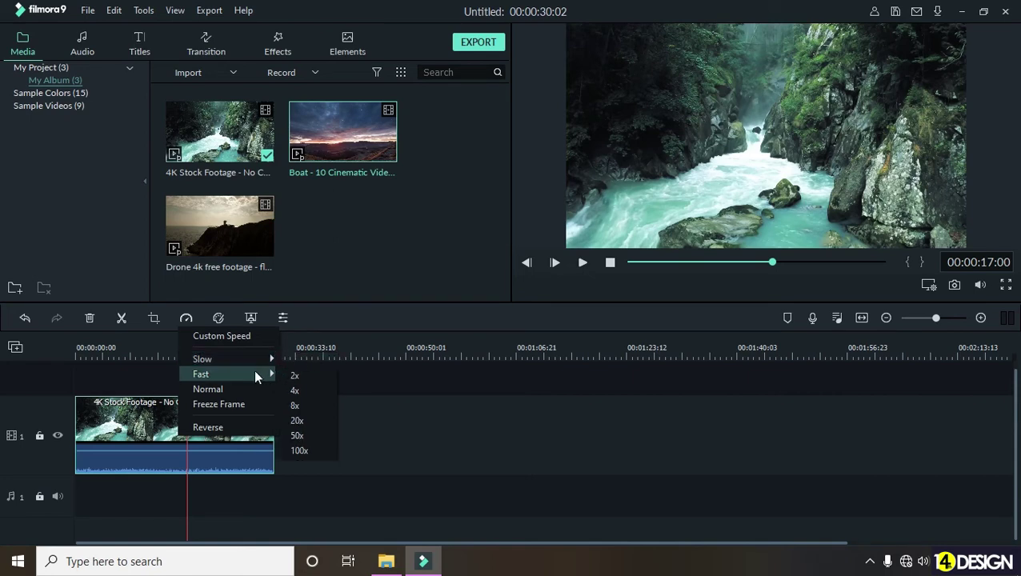
left_click(296, 376)
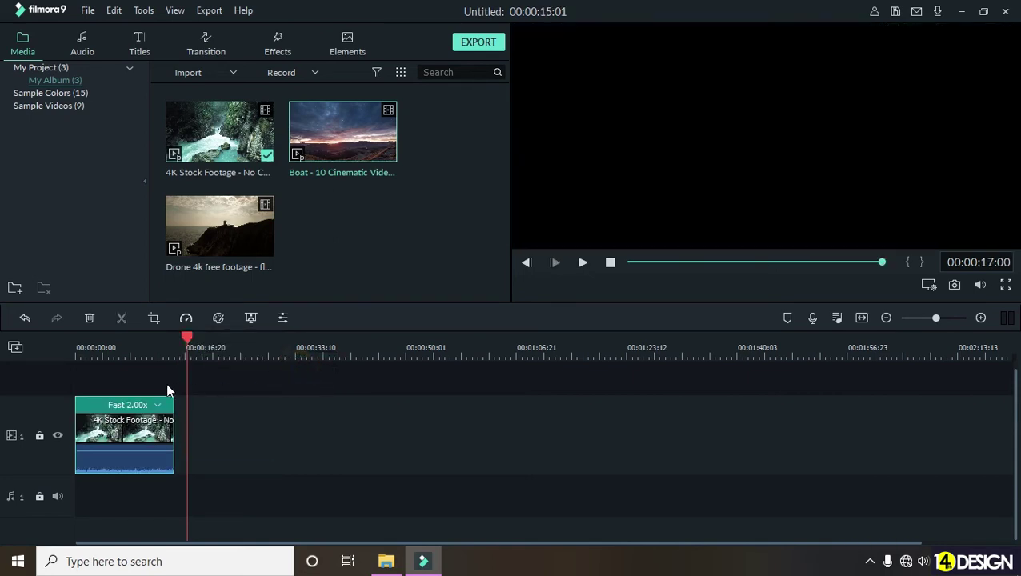
left_click_drag(187, 339, 78, 346)
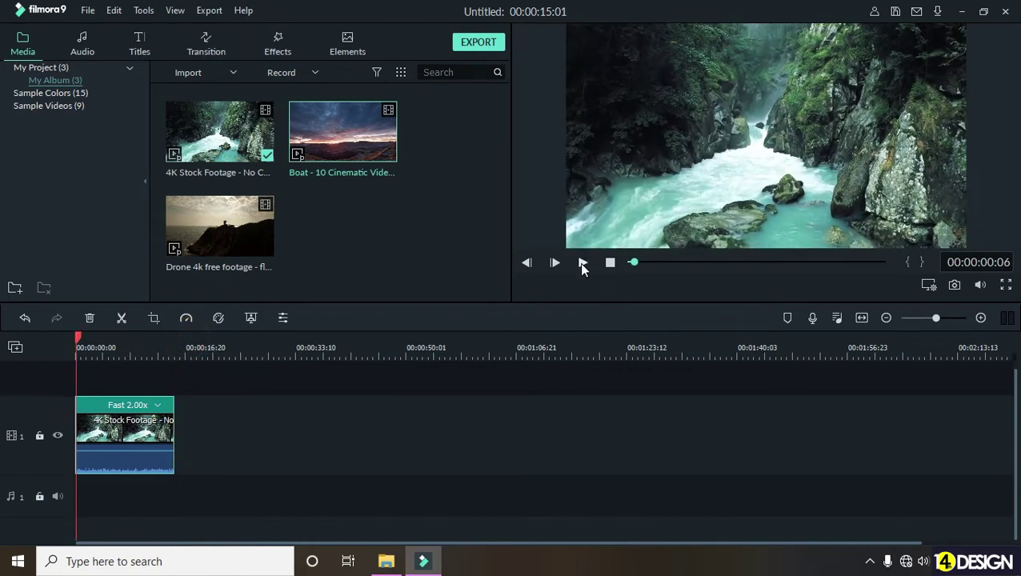
left_click(583, 262)
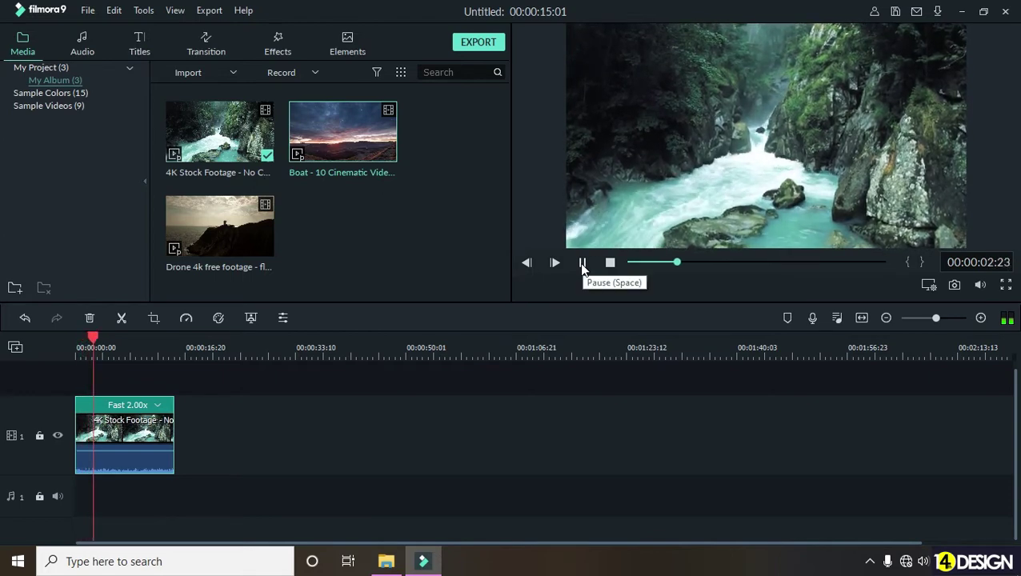
left_click(583, 262)
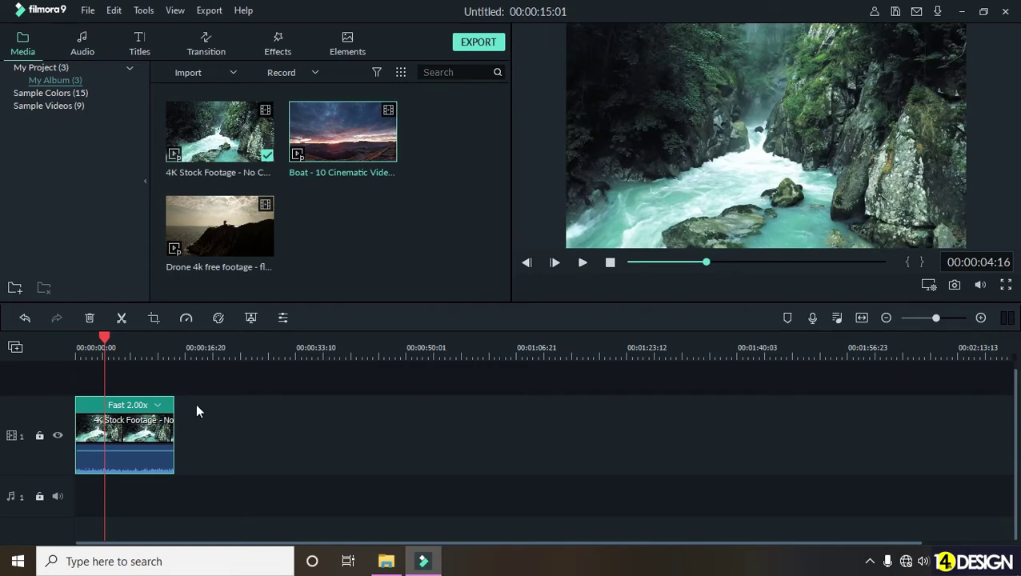
key("ctrl+z")
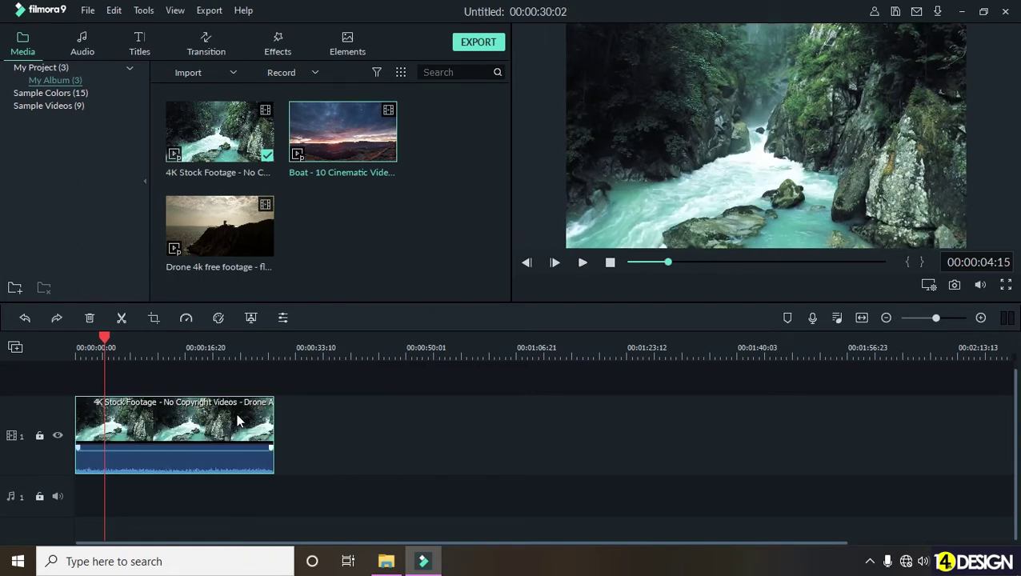
left_click(187, 317)
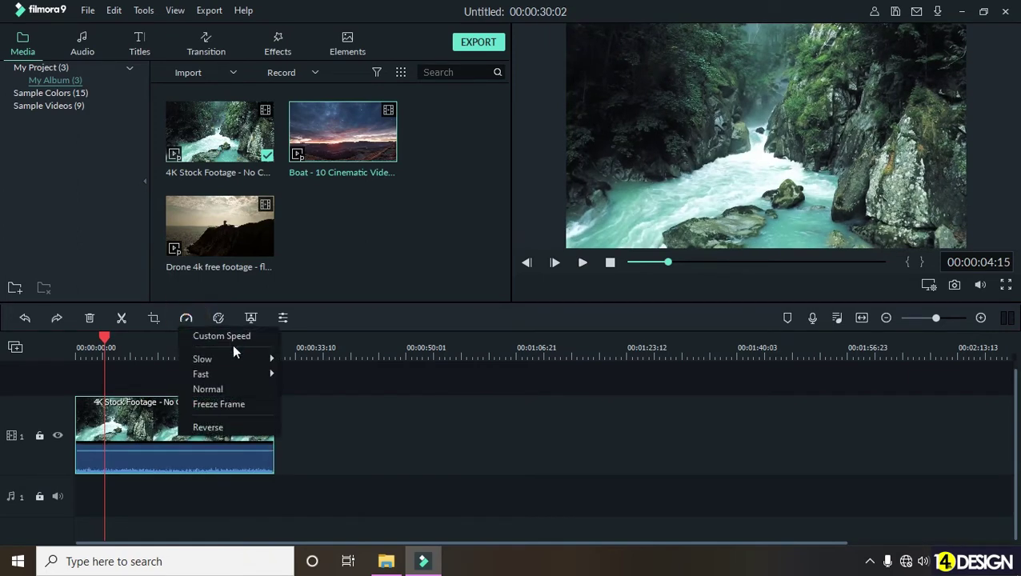
mouse_move(243, 359)
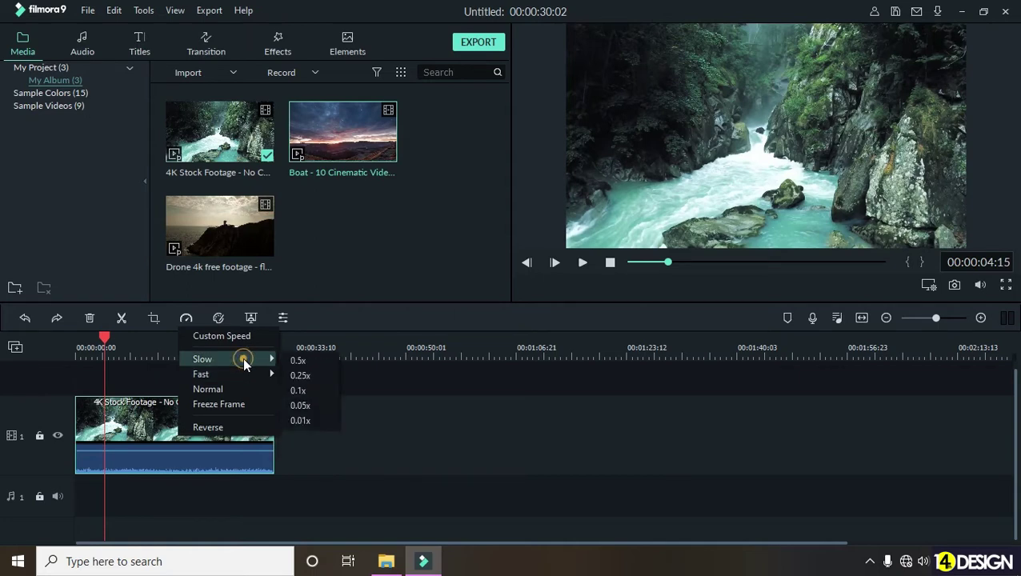
left_click(315, 360)
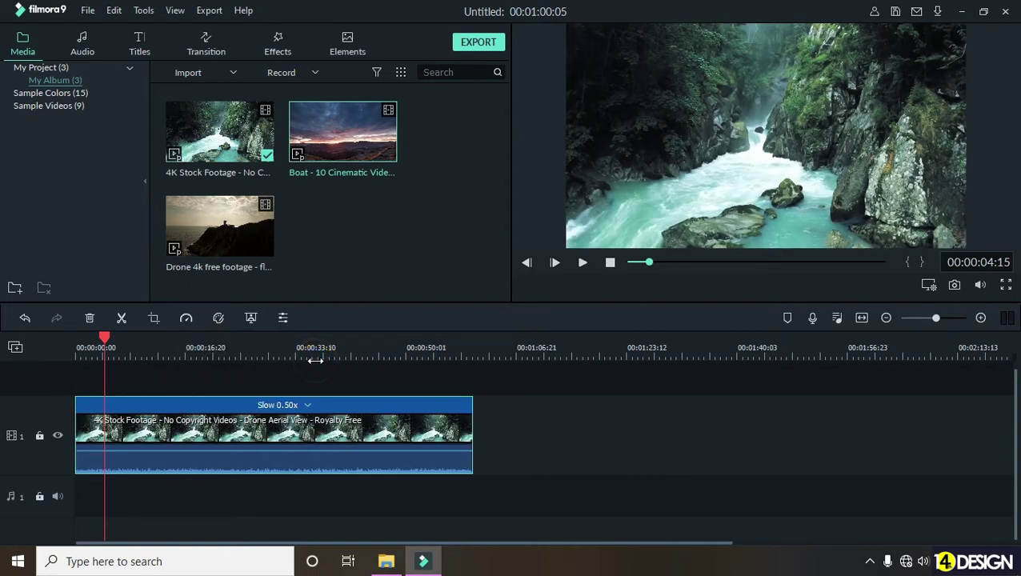
left_click_drag(105, 338, 45, 349)
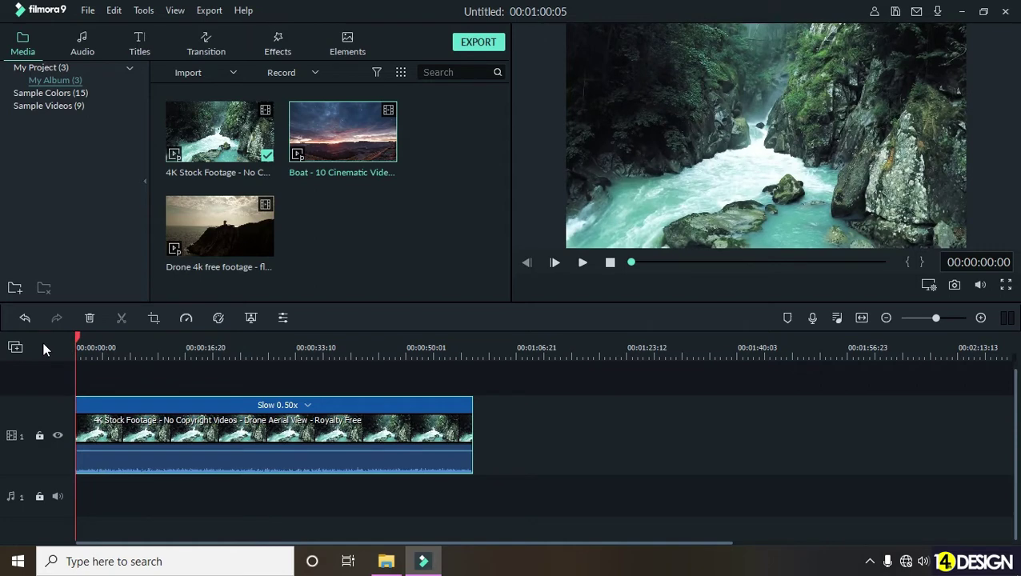
left_click(583, 264)
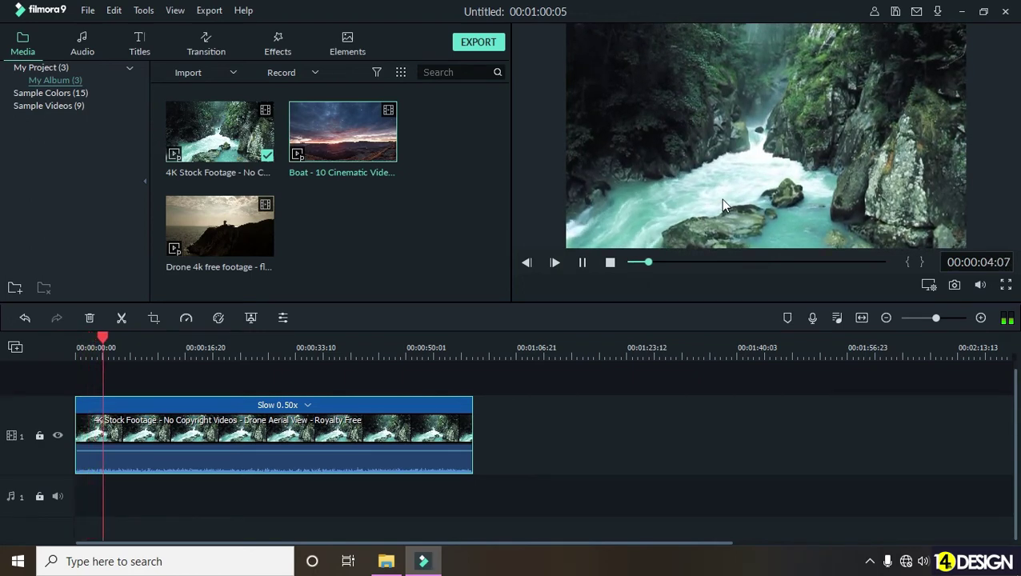
left_click(584, 263)
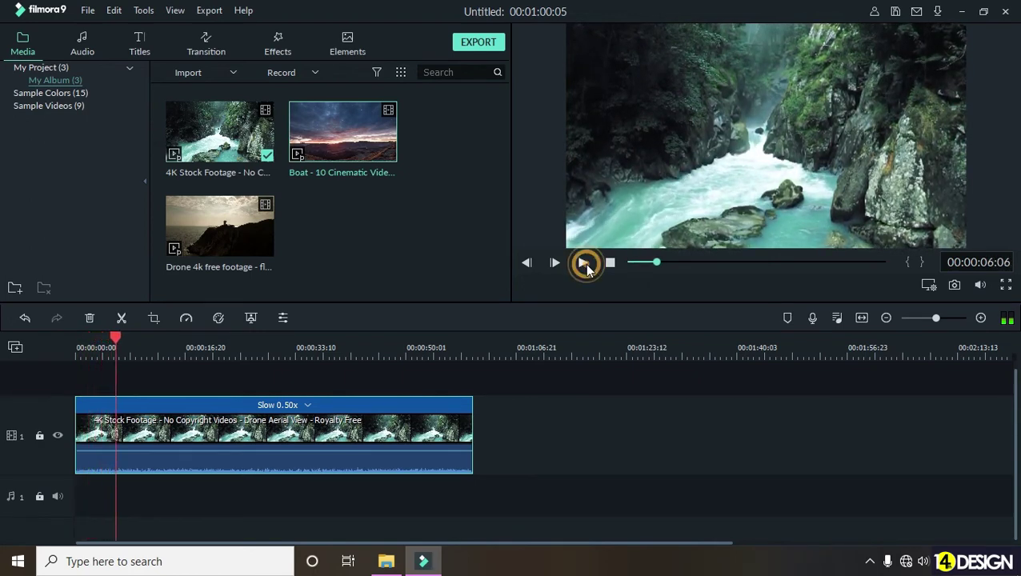
key("ctrl+z")
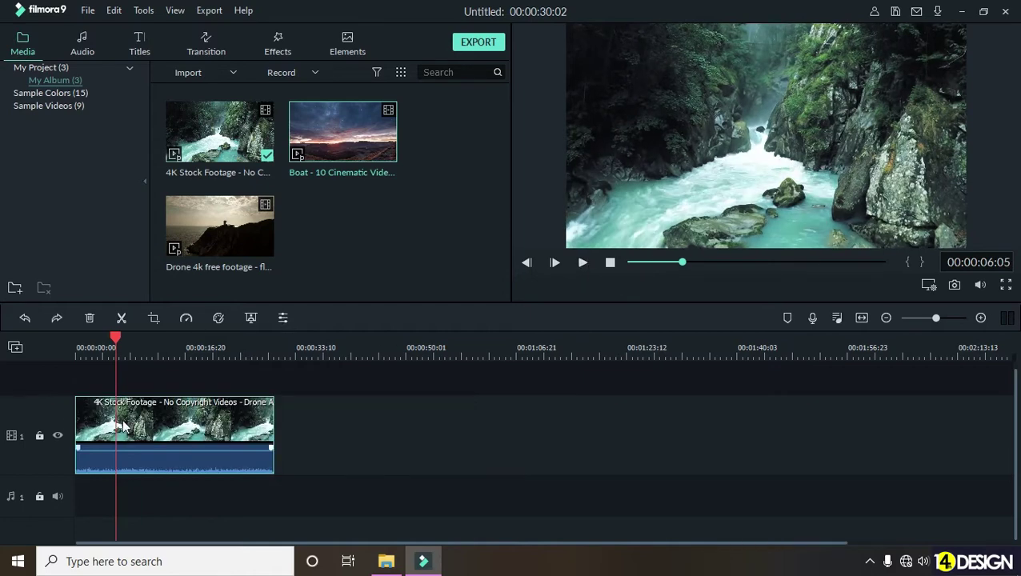
left_click(121, 337)
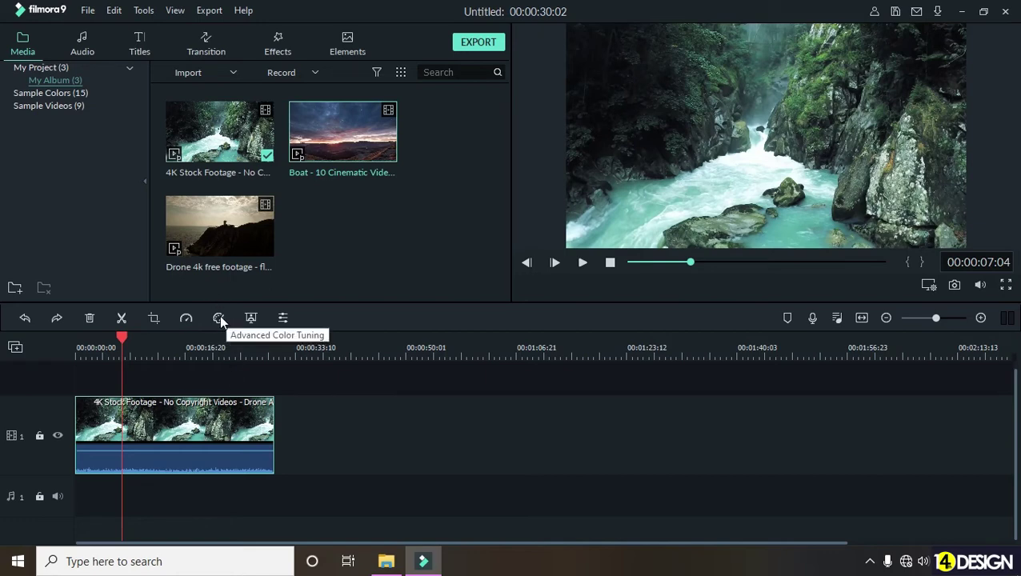
left_click(317, 428)
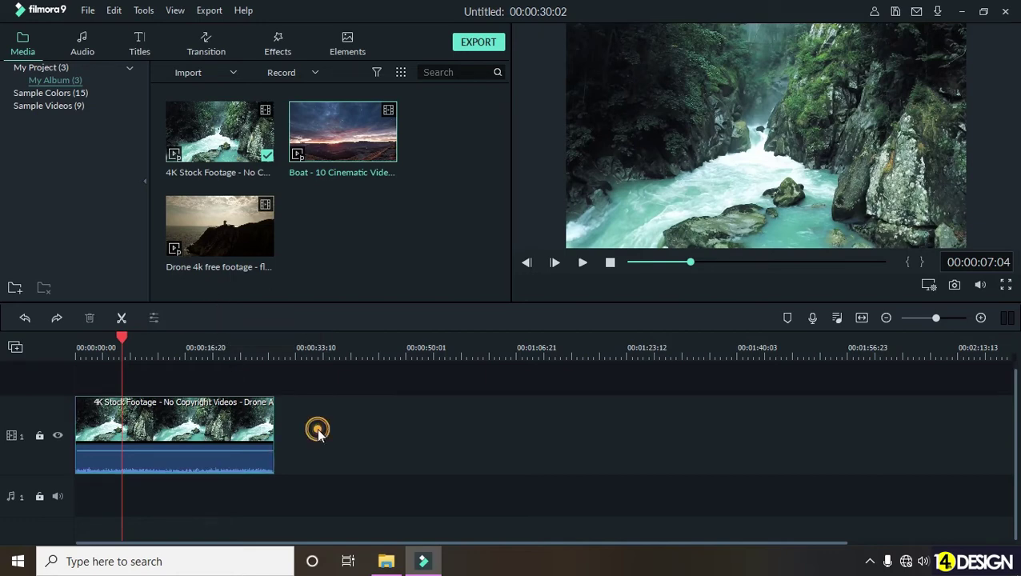
left_click(238, 418)
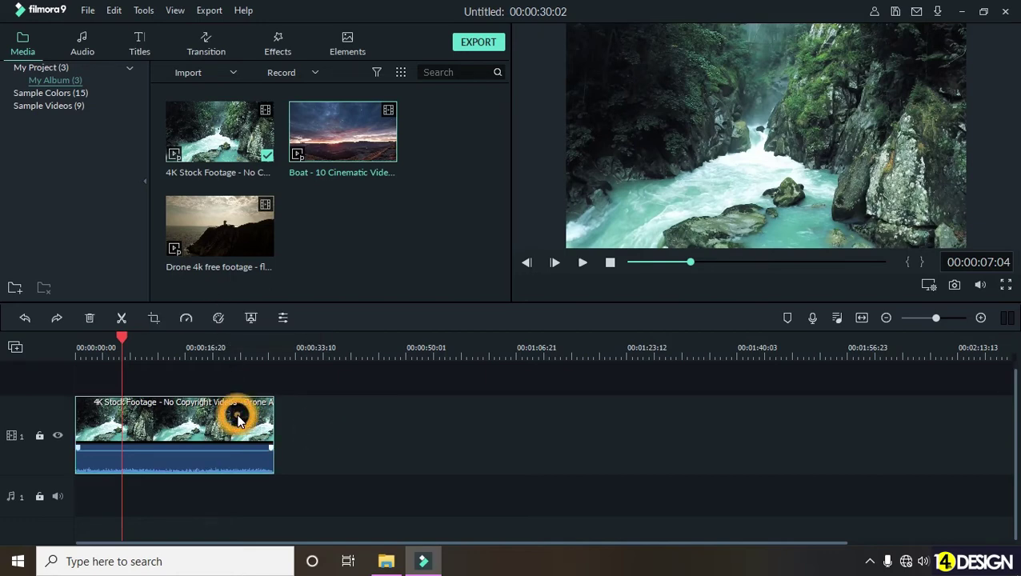
left_click(219, 318)
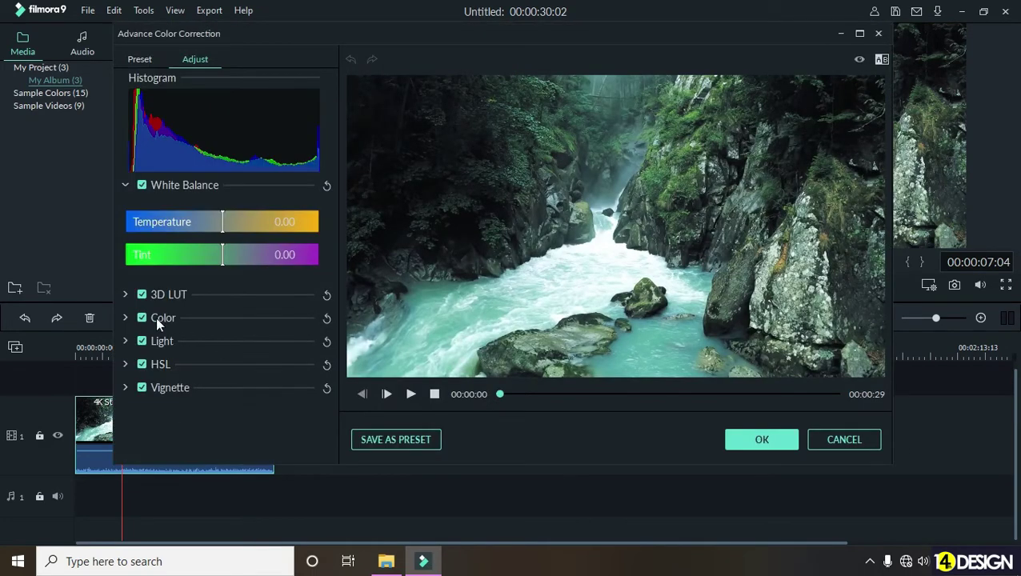
left_click(223, 223)
left_click_drag(231, 221, 237, 223)
left_click_drag(258, 224, 128, 232)
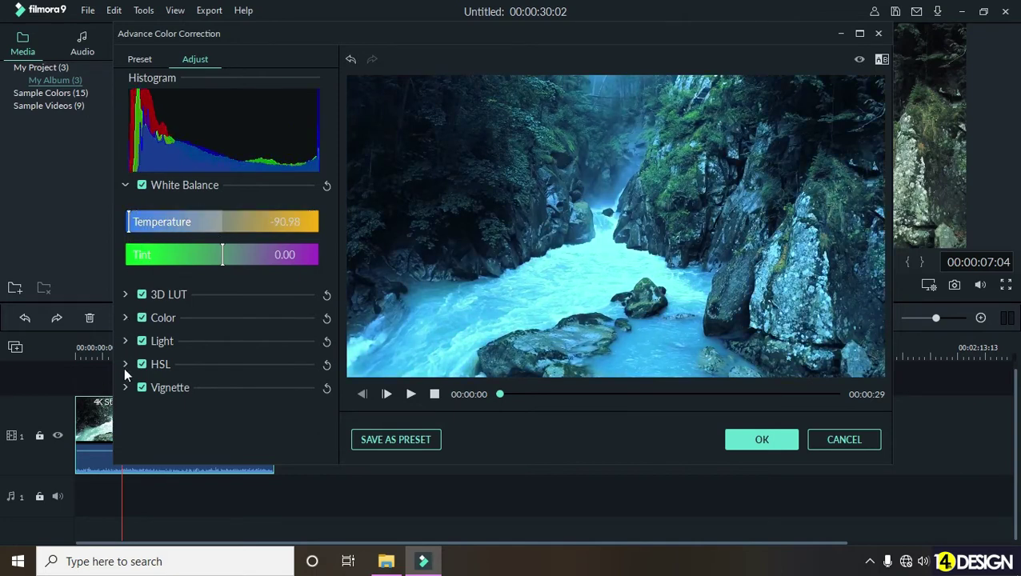
left_click(125, 318)
scroll(204, 353, "down", 3)
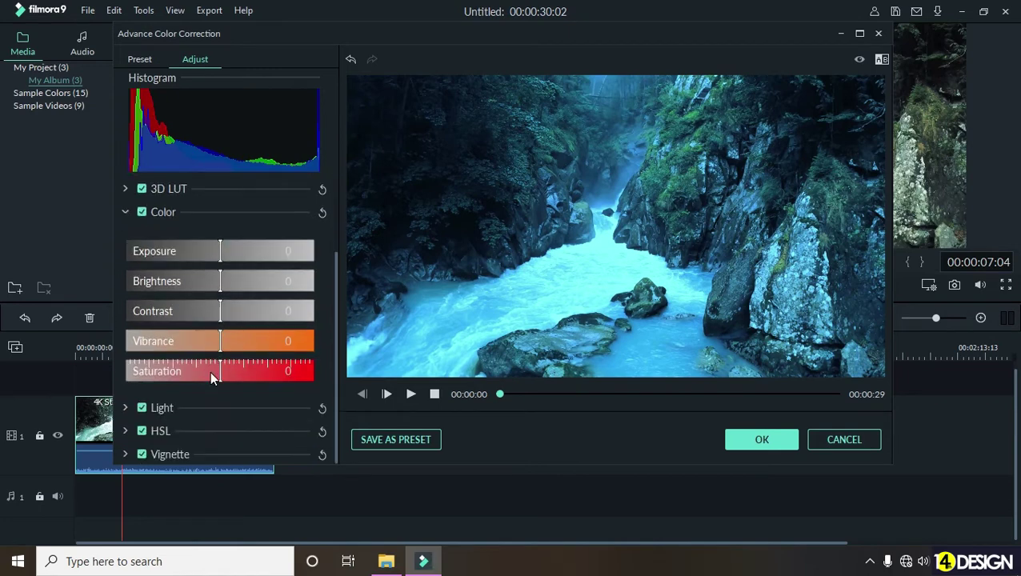
left_click_drag(220, 368, 253, 371)
left_click_drag(210, 341, 248, 341)
left_click(217, 280)
left_click_drag(216, 280, 238, 254)
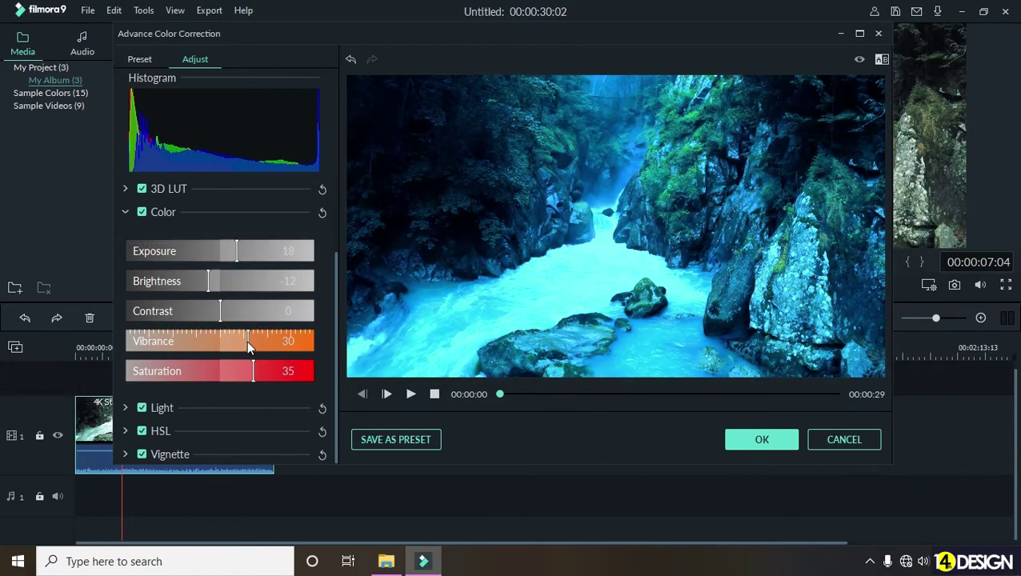
left_click(125, 408)
scroll(161, 368, "down", 2)
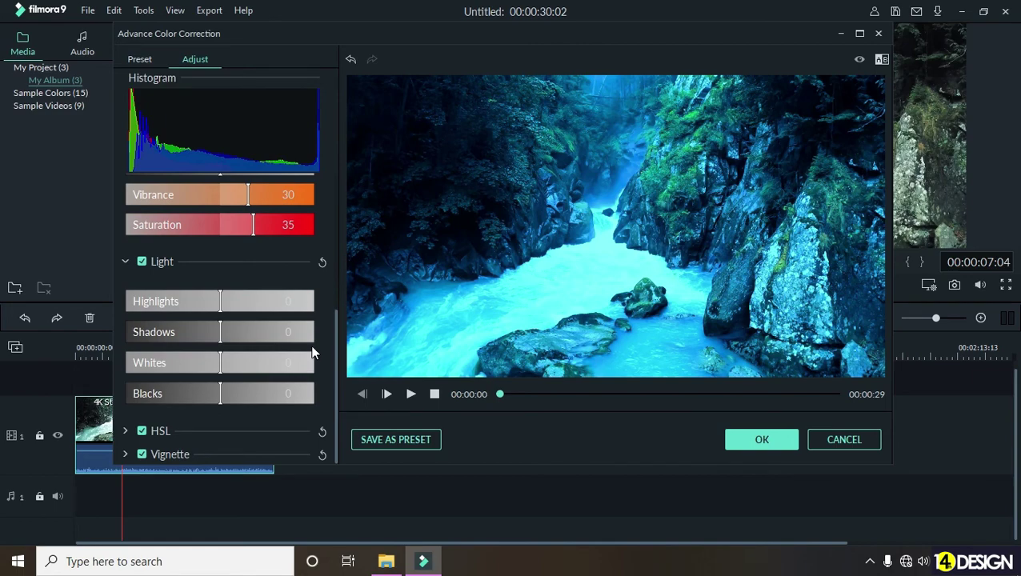
left_click(762, 439)
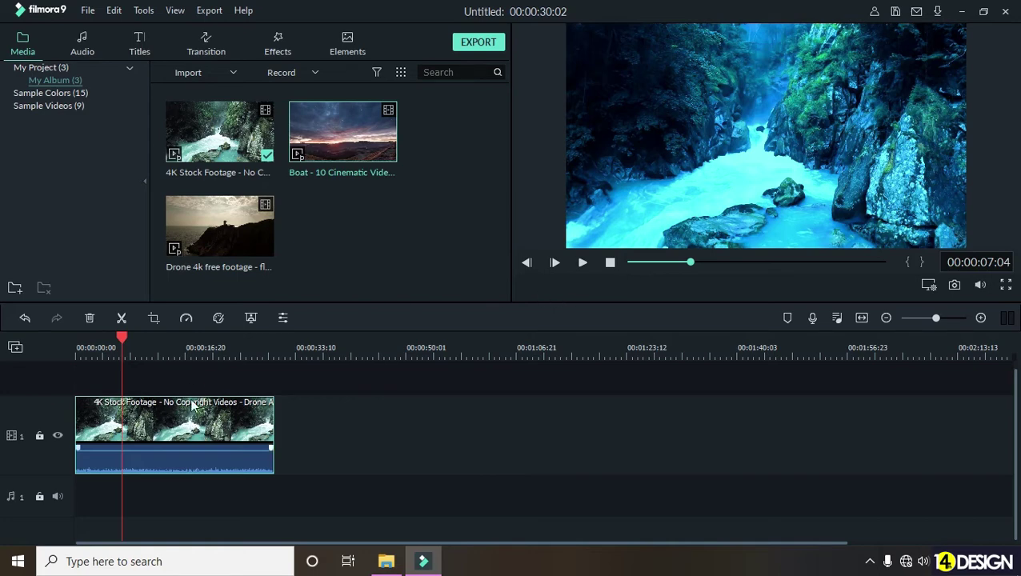
key("ctrl+z")
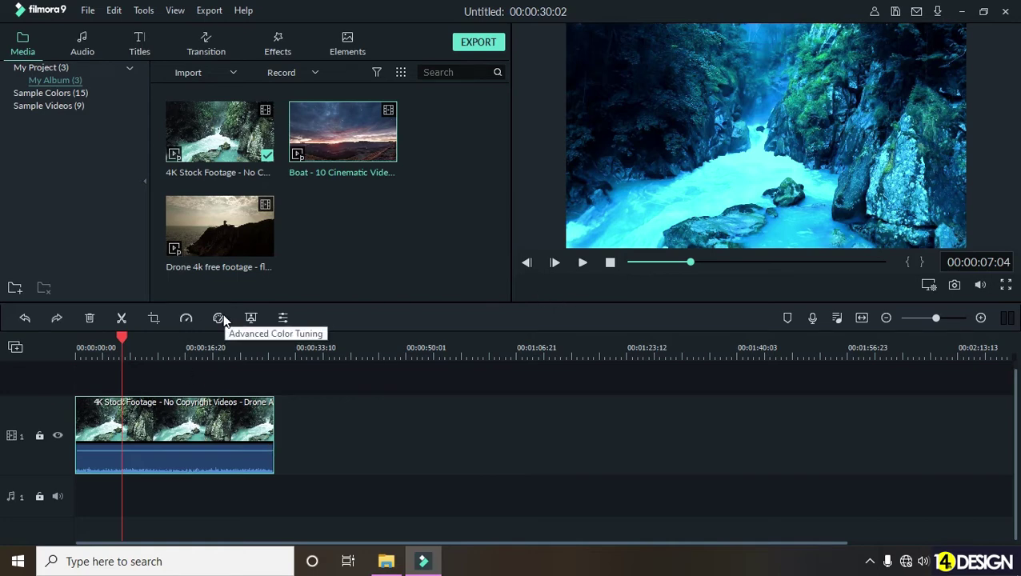
- Set Saturation to 90 and Vibrance to 64 in Advanced Color Tuning and apply
left_click(220, 318)
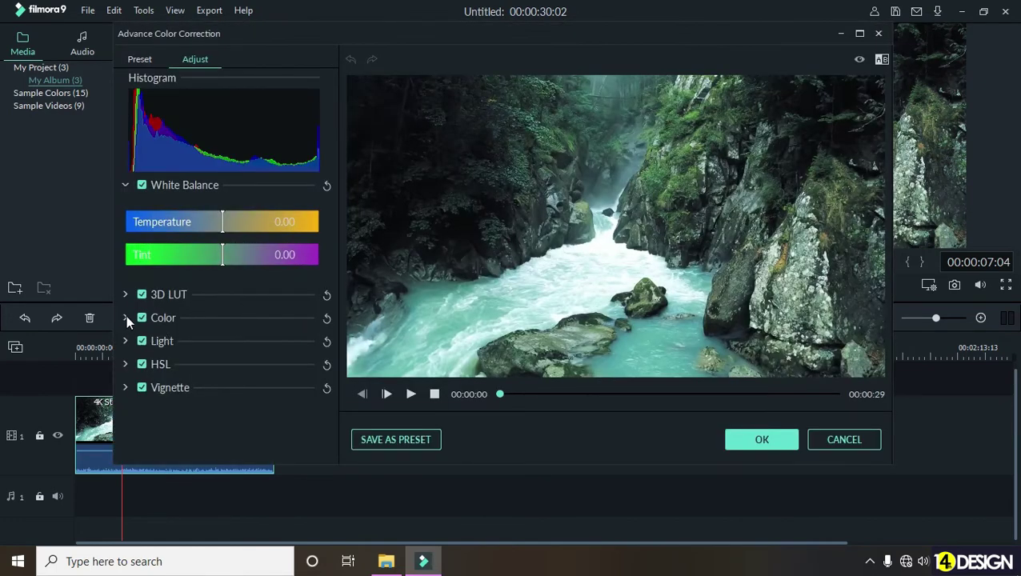
left_click(126, 318)
left_click(225, 372)
left_click_drag(224, 373, 305, 377)
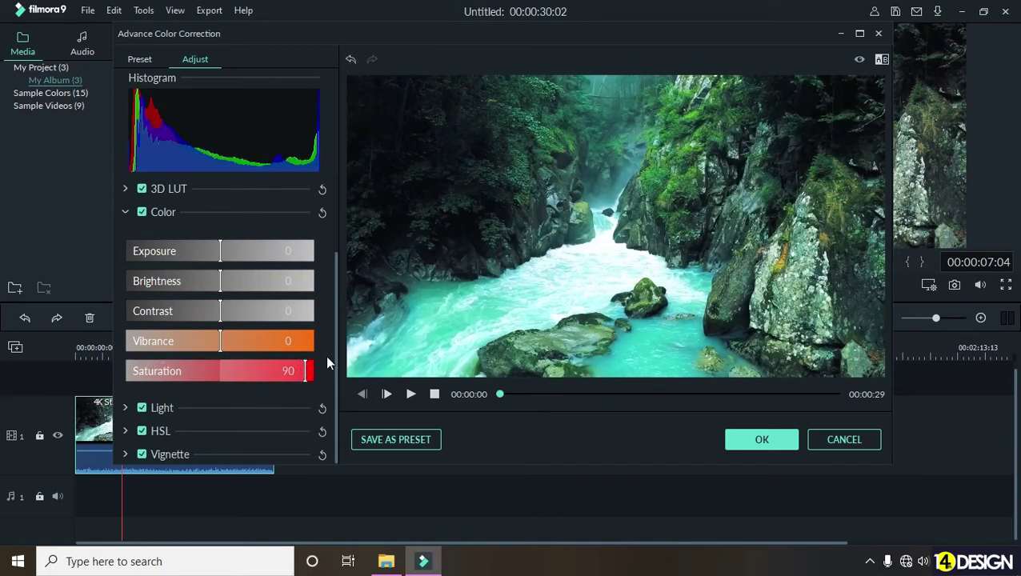
left_click_drag(222, 342, 280, 348)
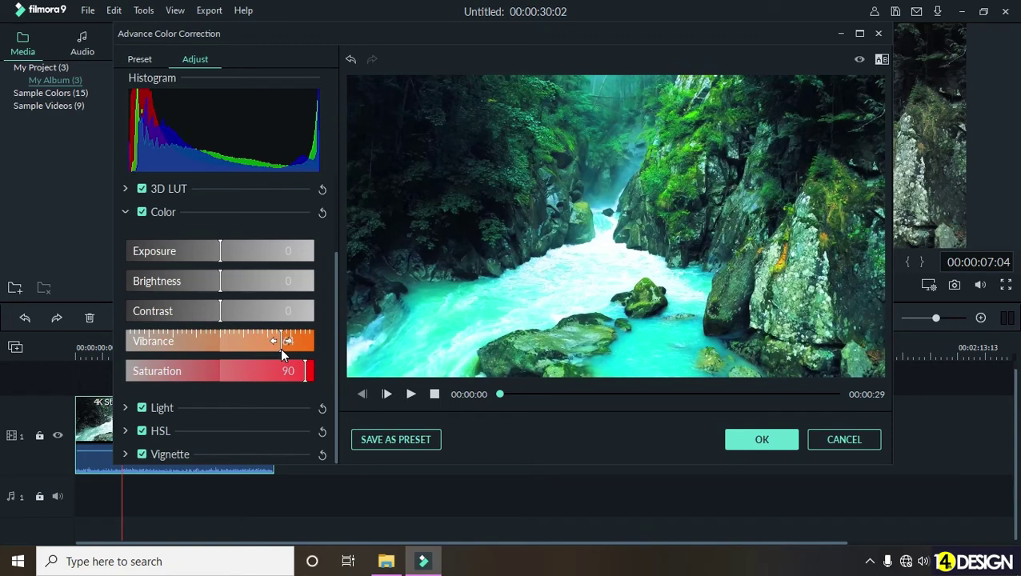
left_click(762, 440)
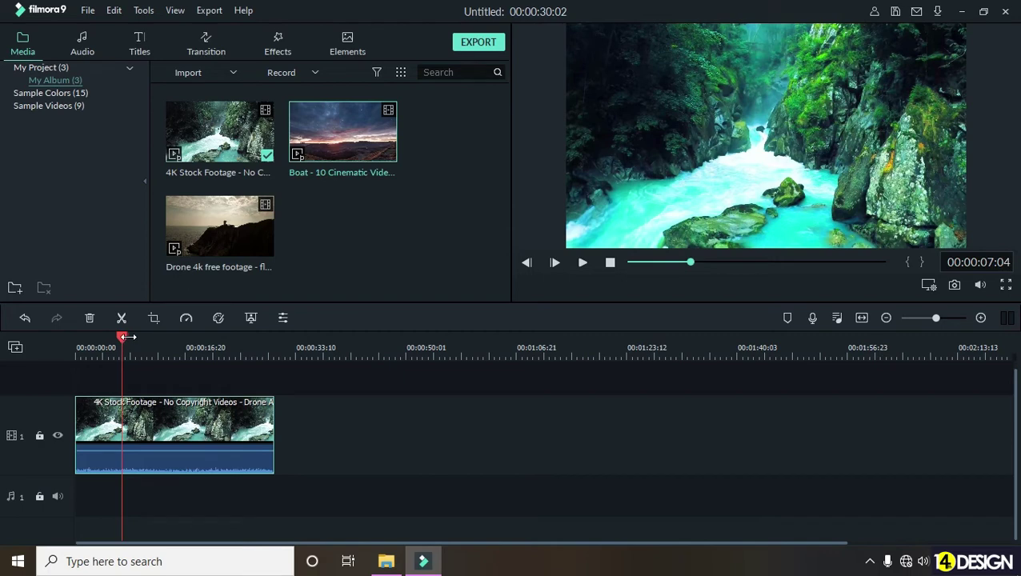
left_click_drag(124, 340, 157, 339)
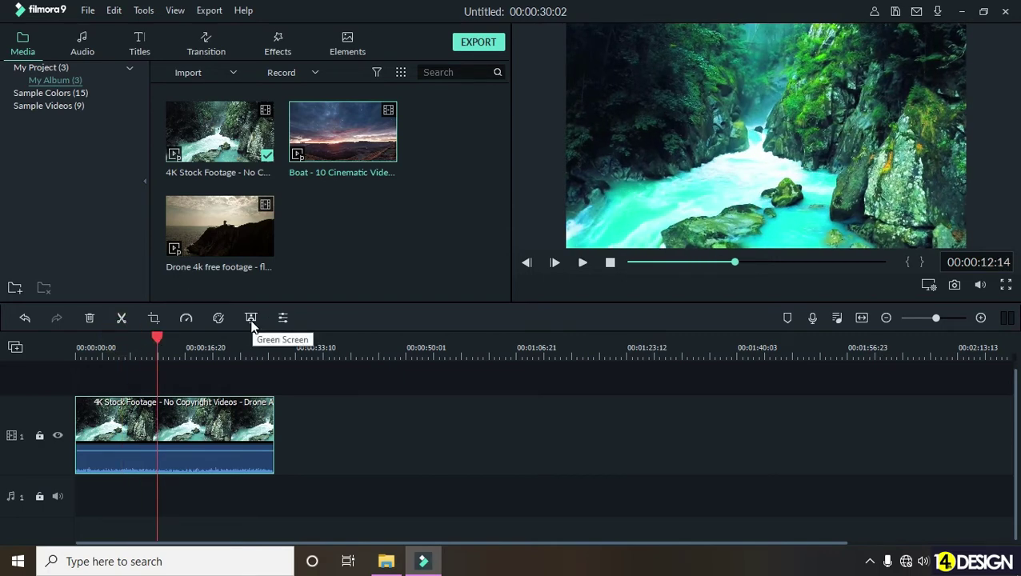
left_click(251, 318)
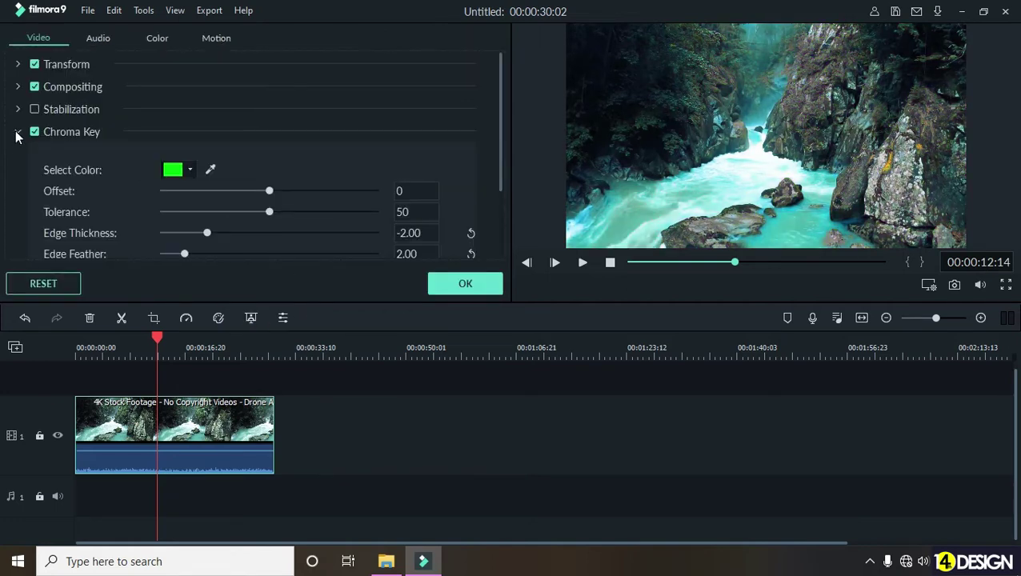
left_click(462, 282)
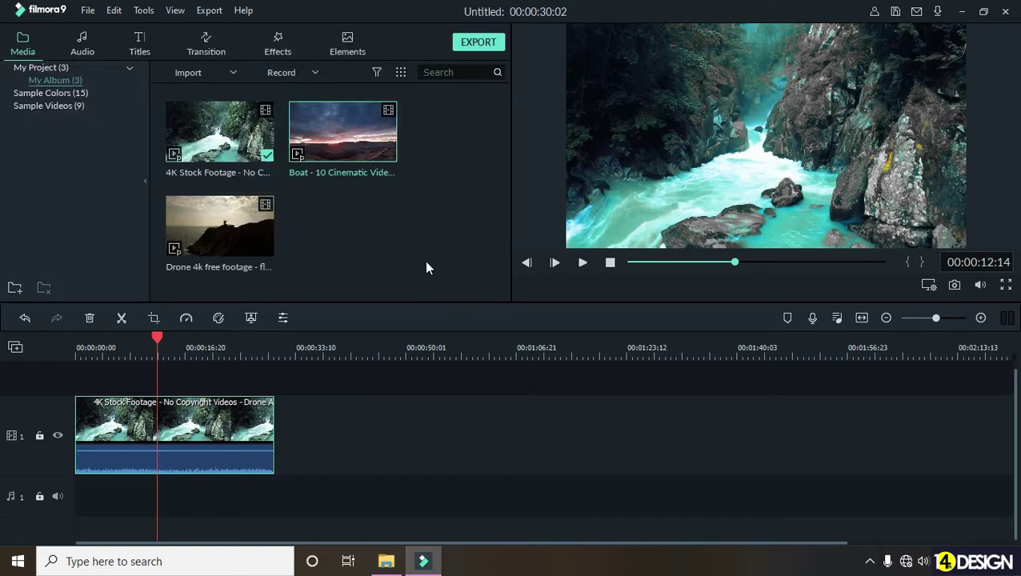
left_click(218, 347)
left_click_drag(218, 336, 212, 336)
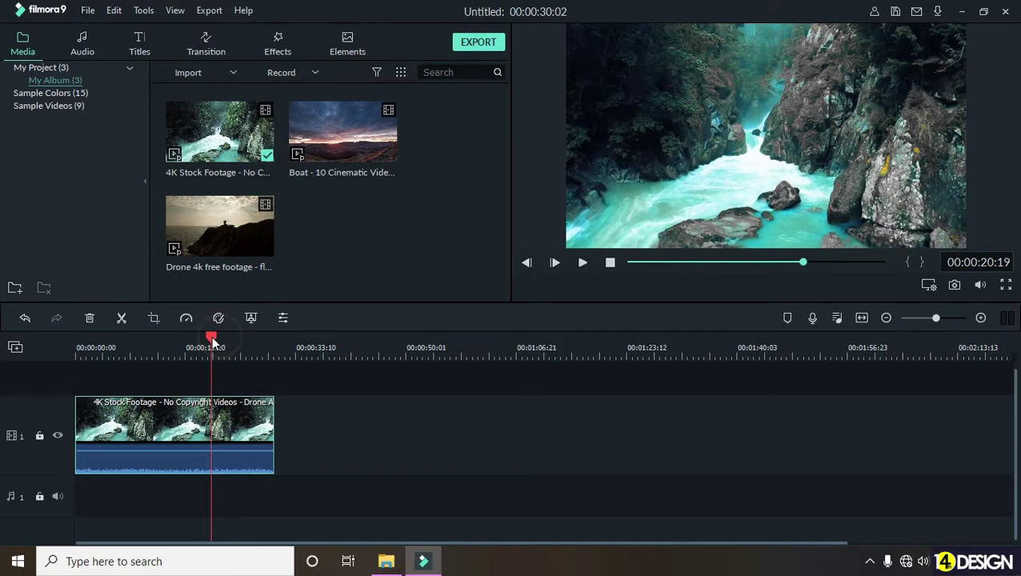
key("ctrl+z")
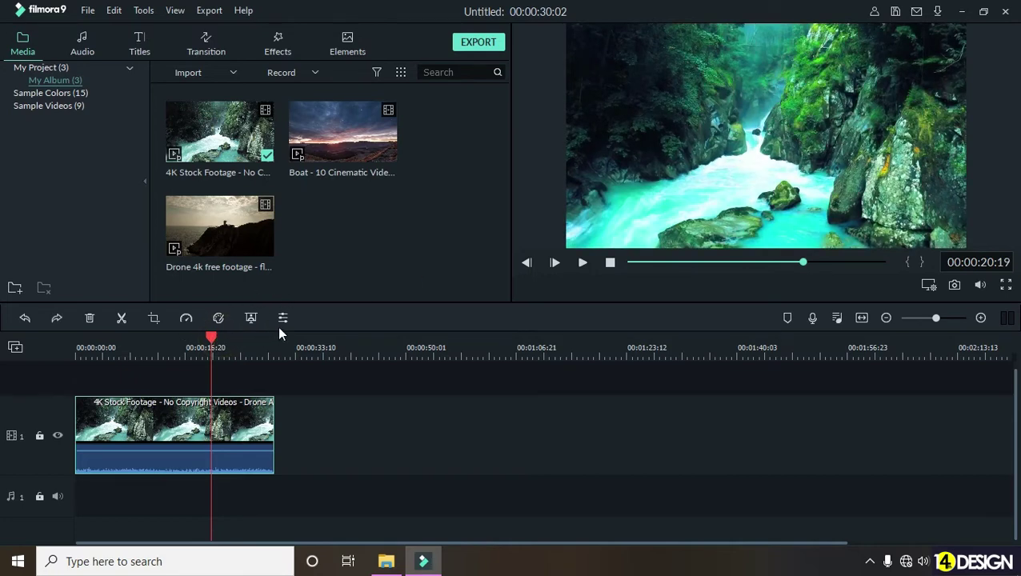
left_click(282, 320)
scroll(90, 148, "down", 2)
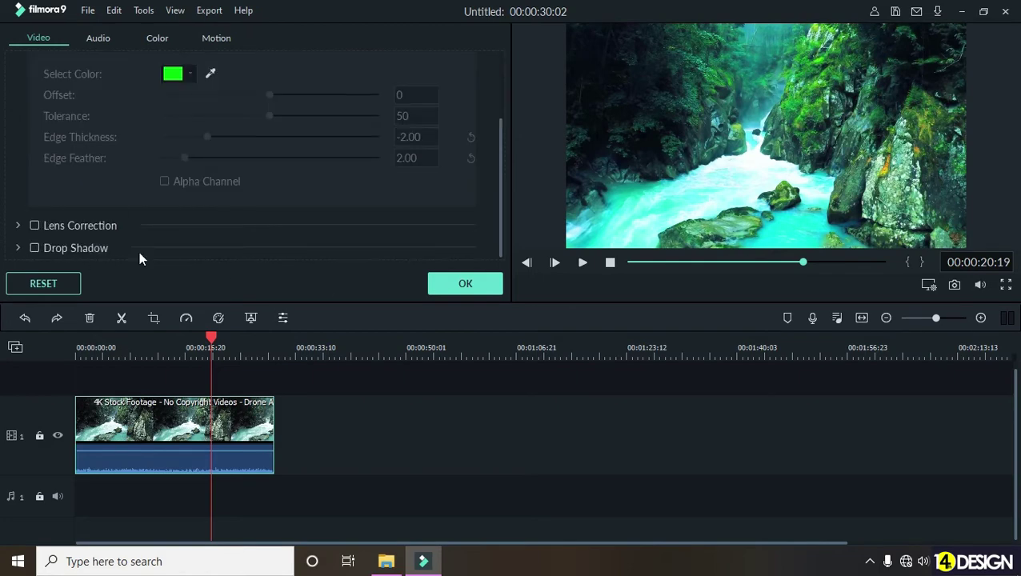
left_click(480, 282)
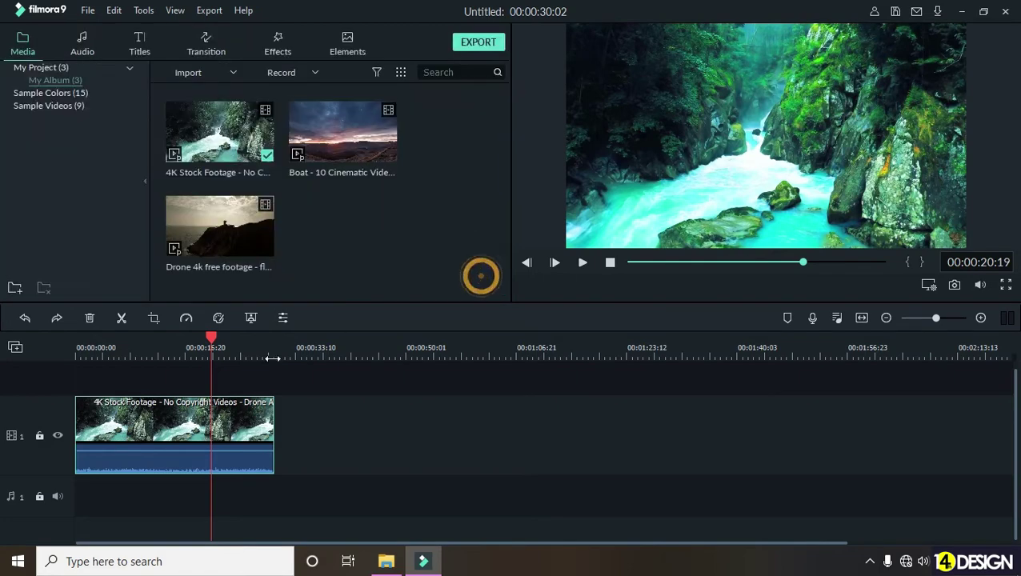
left_click(282, 319)
scroll(88, 161, "up", 3)
left_click(20, 86)
left_click(19, 64)
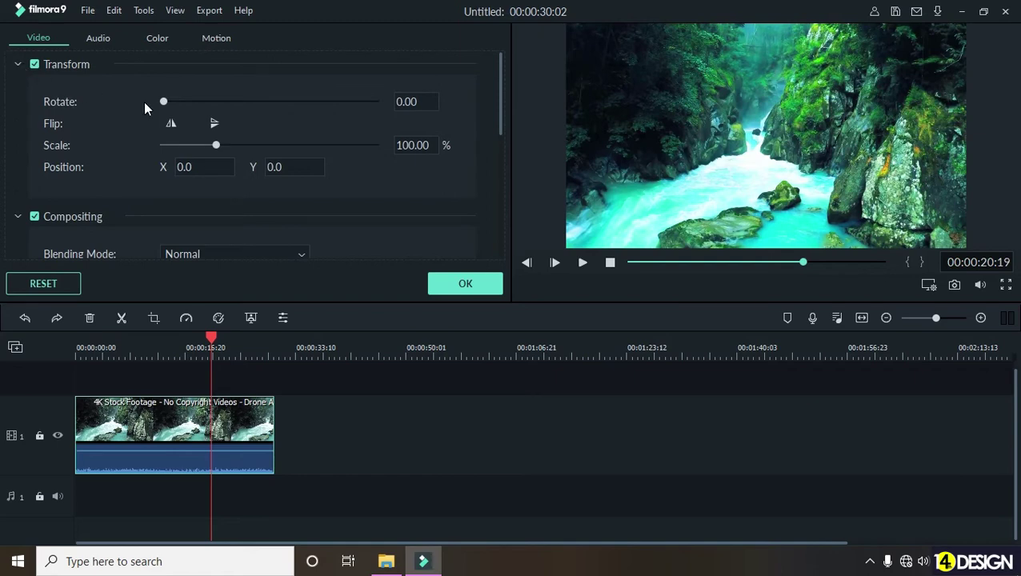
mouse_move(164, 102)
left_mouse_down()
mouse_move(175, 102)
mouse_move(163, 102)
left_mouse_up()
mouse_move(216, 144)
left_mouse_down()
mouse_move(242, 141)
mouse_move(198, 144)
mouse_move(221, 144)
left_mouse_up()
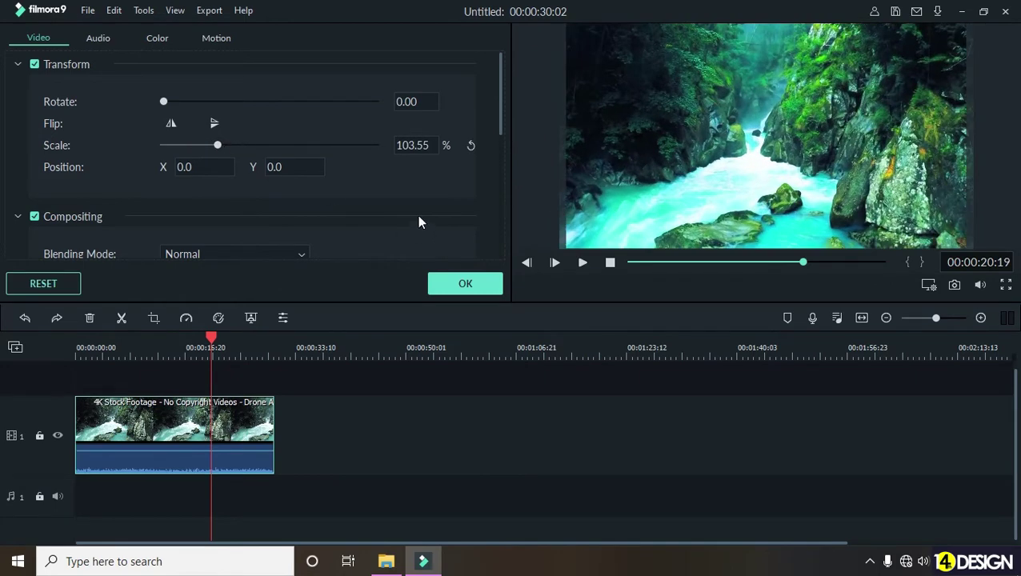
left_click(463, 288)
- Scrub through the waterfall clip, then drag the Boat clip from Media toward the timeline
left_click_drag(210, 340, 55, 355)
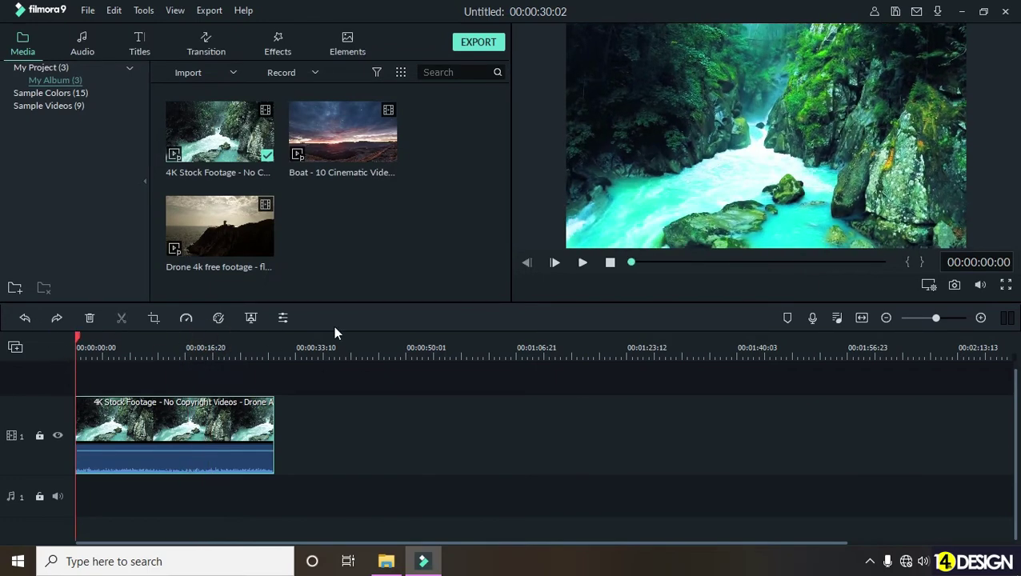
left_click_drag(99, 340, 249, 358)
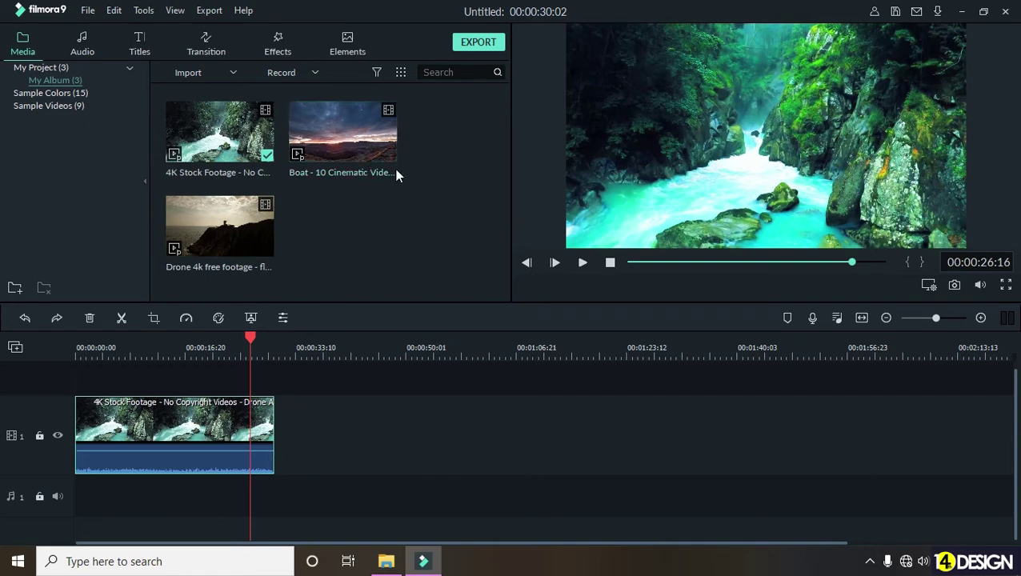
left_click_drag(360, 135, 275, 469)
- Zoom the timeline out to show the Boat clip following the waterfall clip
left_click_drag(588, 344, 316, 357)
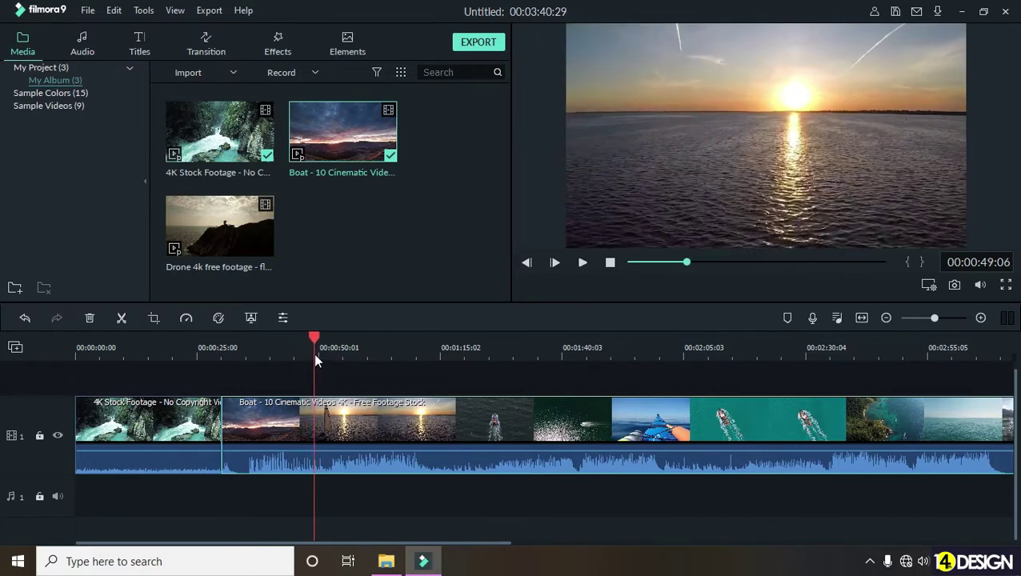
- Split the Boat clip at the playhead and delete its opening piece
left_click(392, 481)
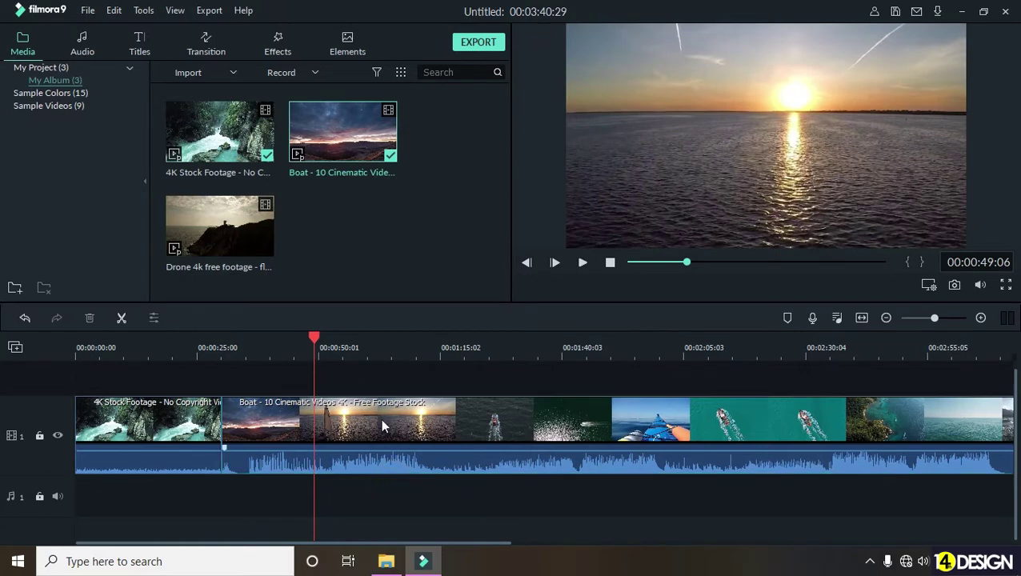
left_click(386, 418)
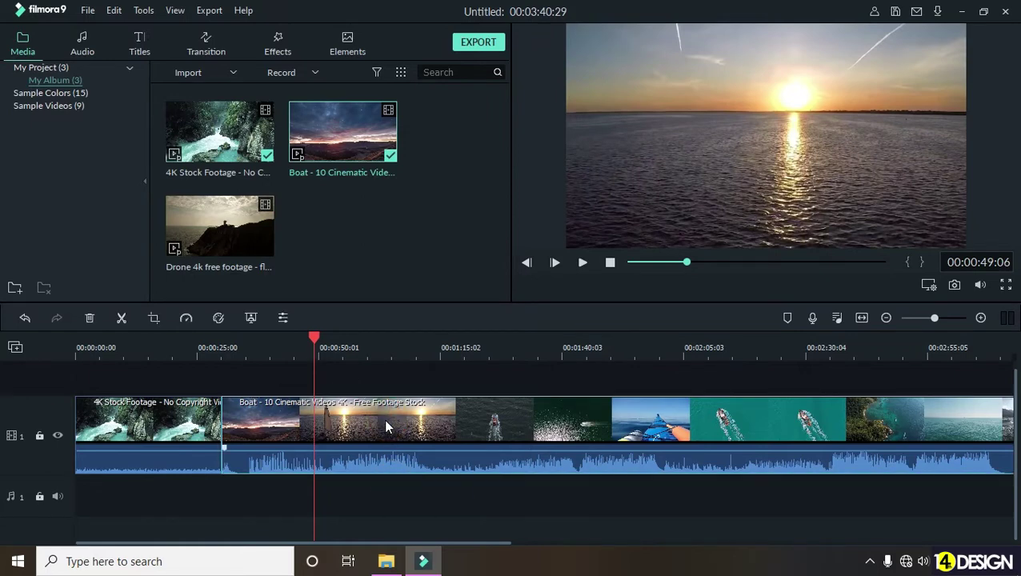
left_click(121, 319)
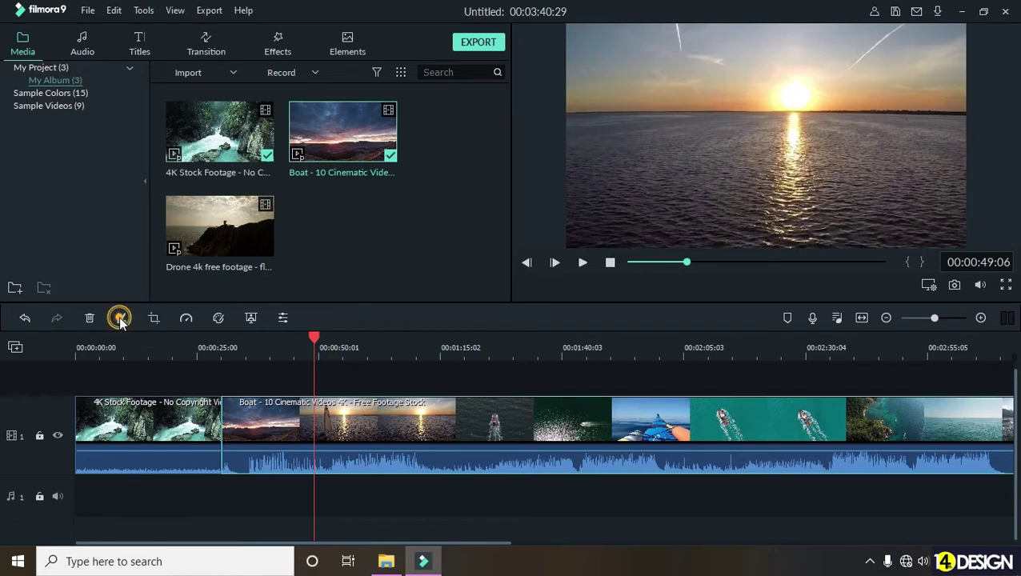
left_click(251, 420)
key("Delete")
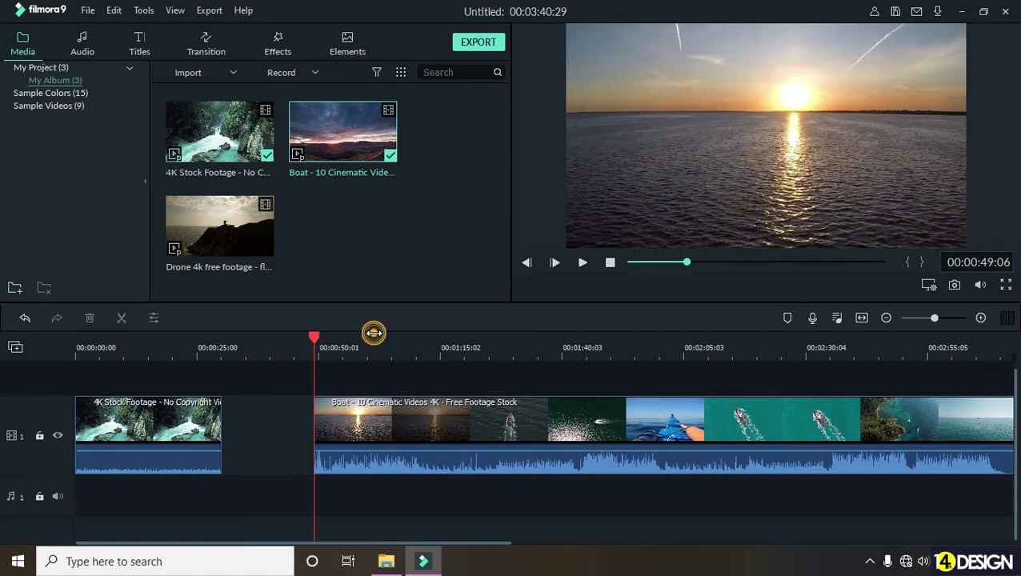
- Delete the empty gap so Boat directly follows the waterfall clip, totalling 00:03:21:26
left_click(373, 342)
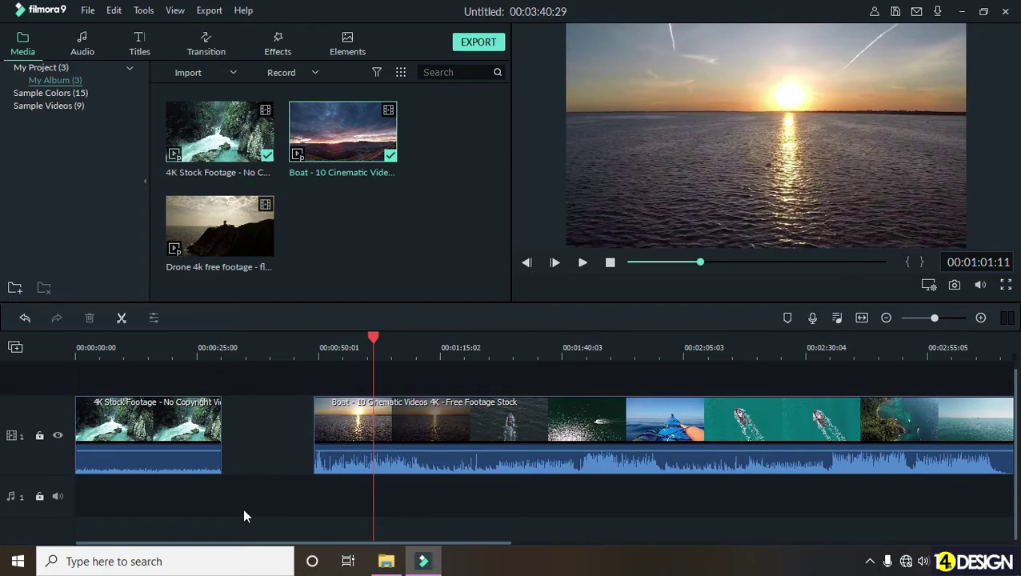
left_click(269, 433)
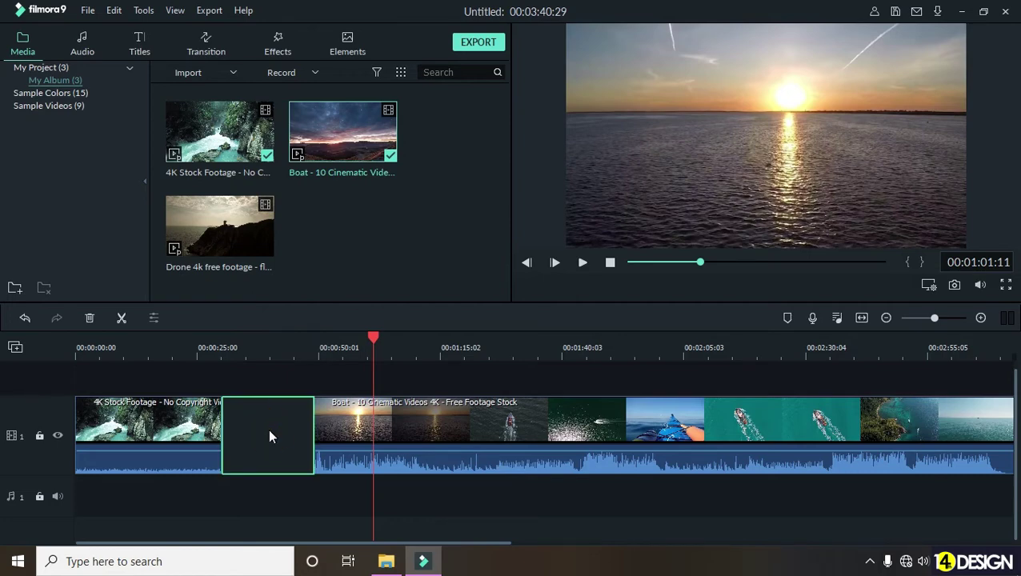
key("Delete")
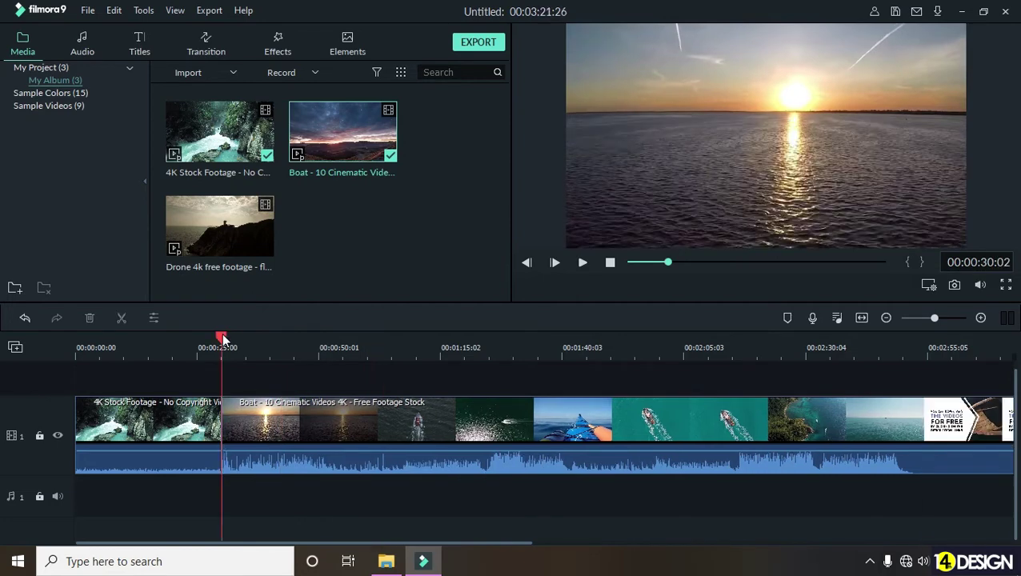
left_click(221, 337)
left_click_drag(222, 337, 212, 349)
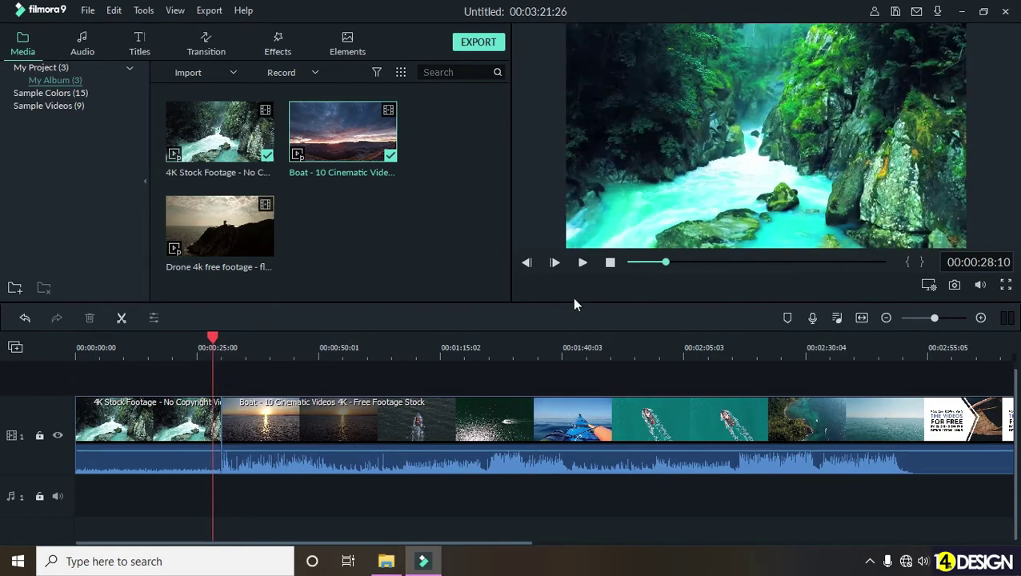
left_click(584, 263)
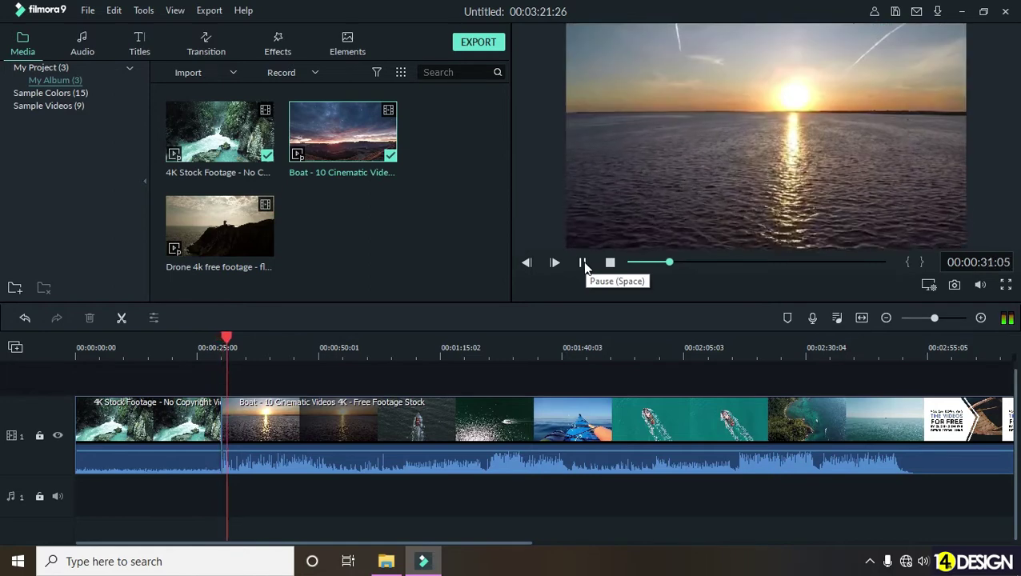
left_click(583, 262)
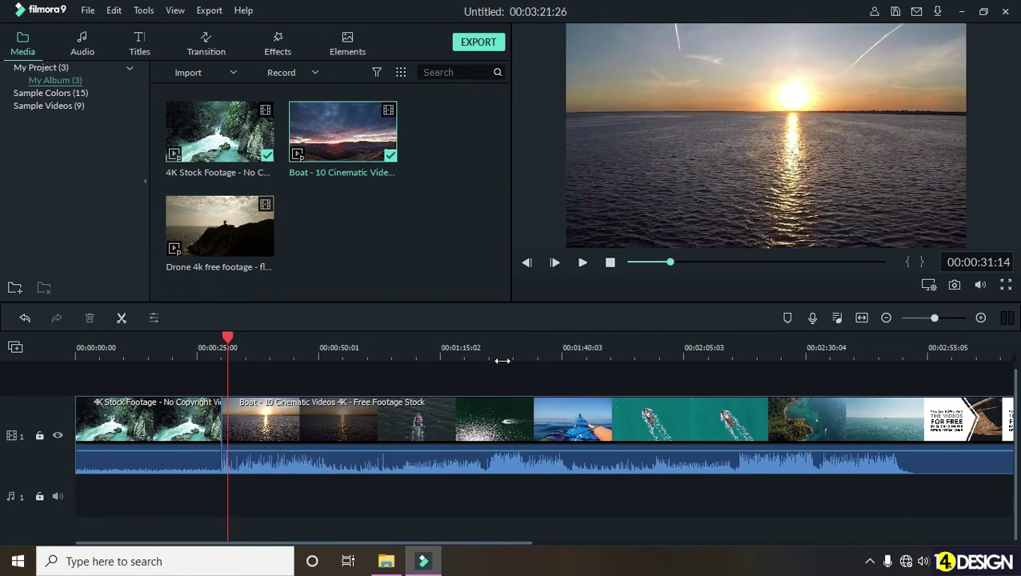
left_click(345, 410)
left_click(228, 340)
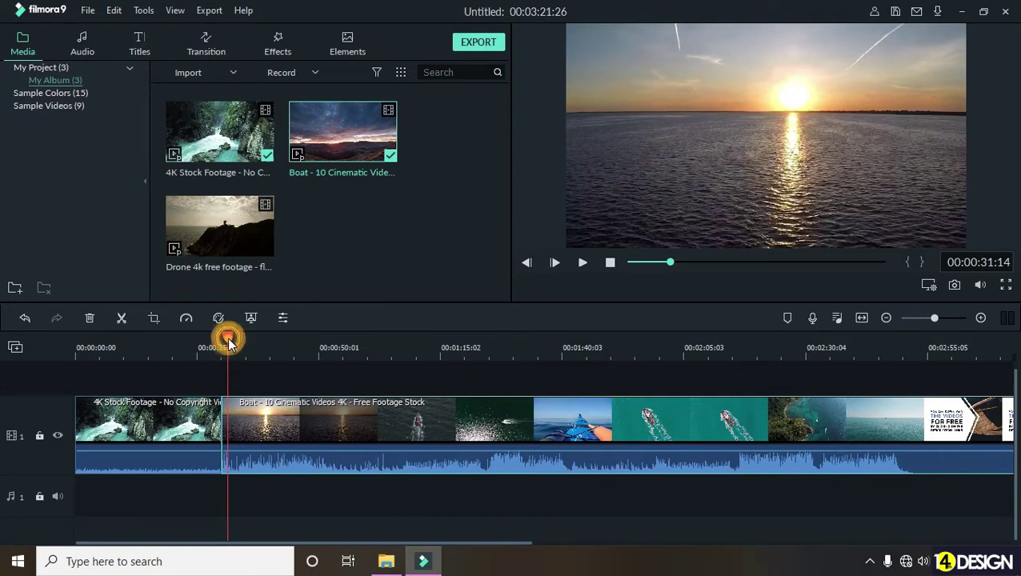
- Split the Boat clip at 00:00:46:13 and delete the part after the cut
left_click_drag(228, 340, 301, 376)
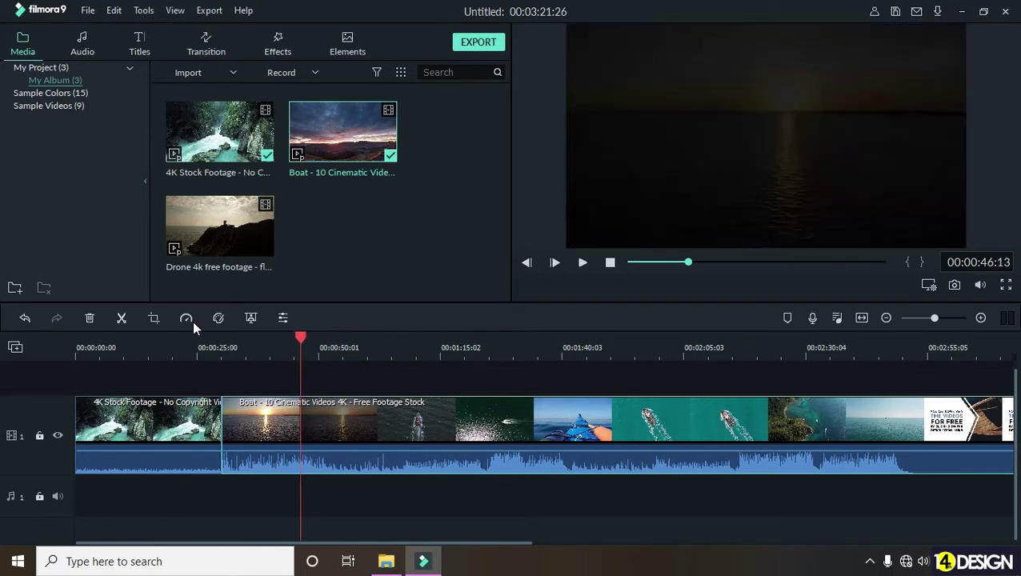
left_click(122, 317)
left_click(399, 417)
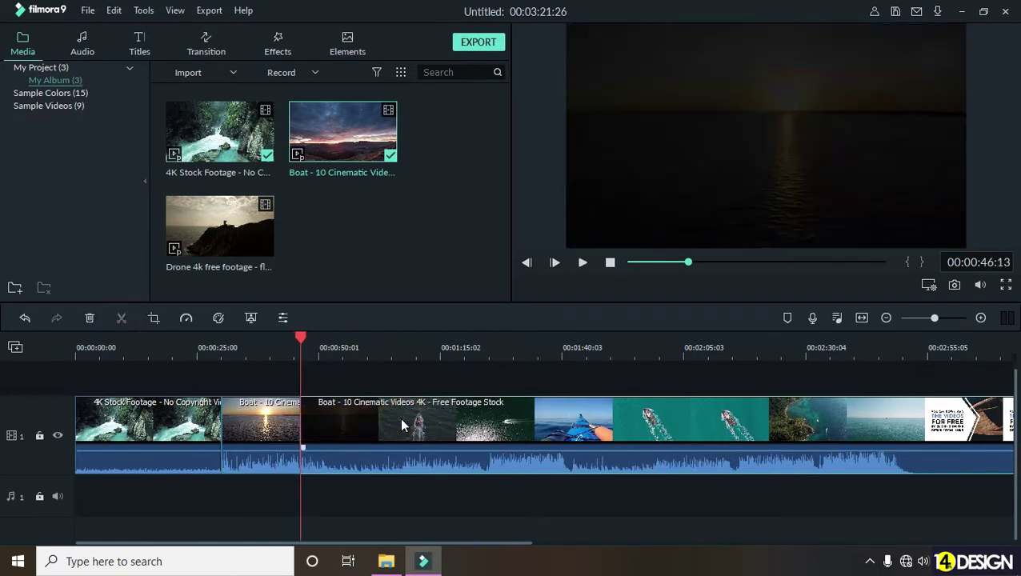
key("Delete")
- Return the playhead to the bright sunset shot and select the Boat clip
mouse_move(291, 341)
left_mouse_down()
mouse_move(247, 344)
mouse_move(278, 349)
left_mouse_up()
left_click(267, 450)
left_click(263, 416)
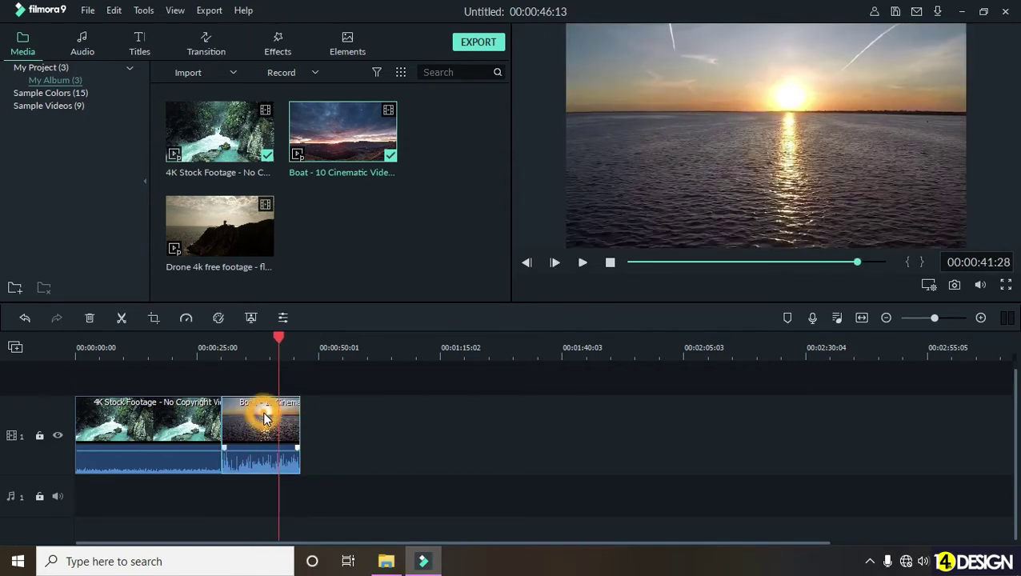
- Apply Saturation 57 and Vibrance 42 to the Boat sunset clip, then scrub back to review it
left_click(218, 318)
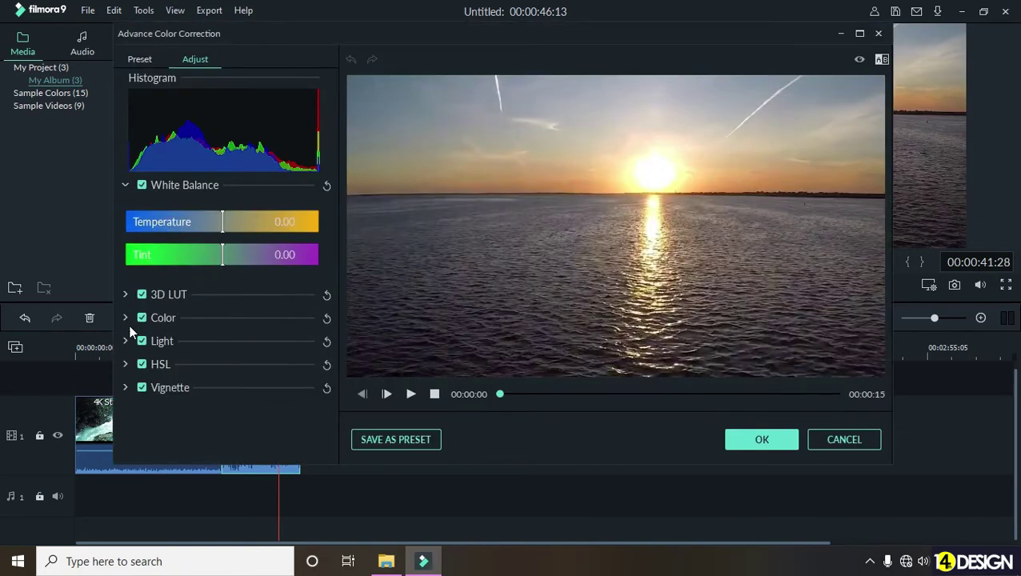
left_click(129, 320)
scroll(152, 326, "down", 2)
left_click_drag(220, 370, 274, 372)
left_click_drag(228, 340, 258, 346)
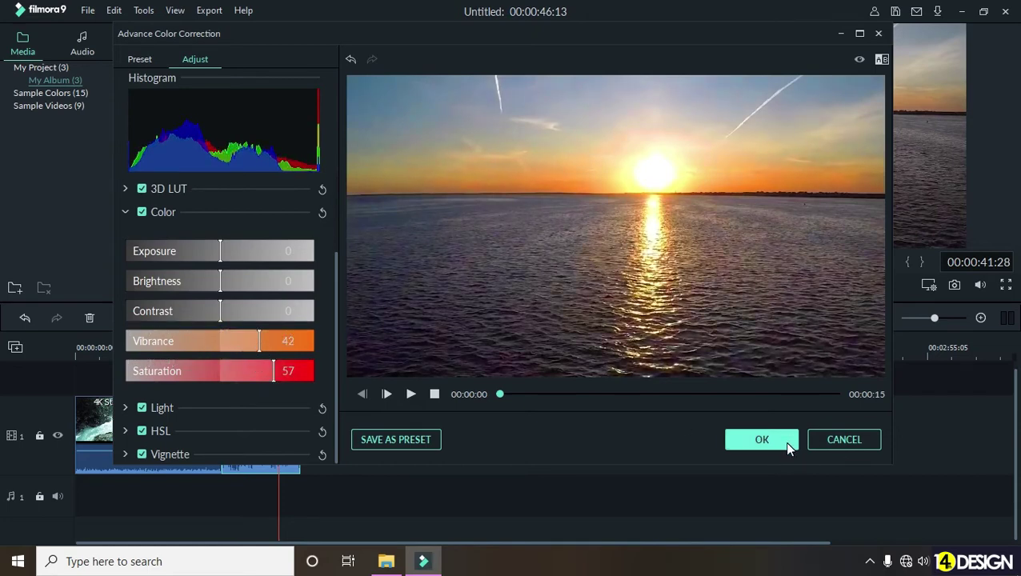
left_click(789, 449)
left_click_drag(255, 336, 296, 384)
left_click(301, 383)
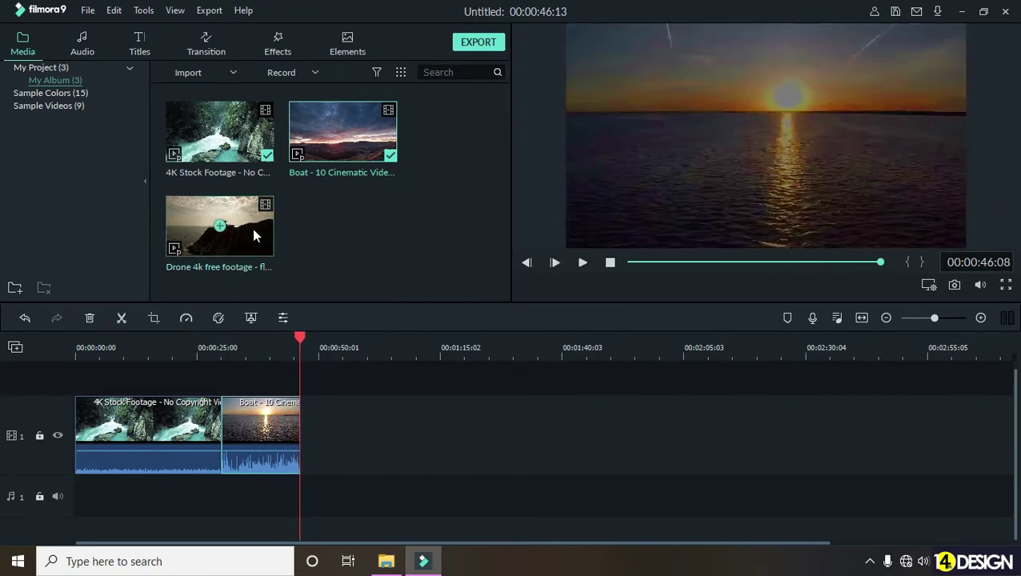
- Place the Drone 4k clip on track 1 after Boat, then scrub to where the lighthouse appears
mouse_move(202, 236)
left_click_drag(199, 229, 315, 439)
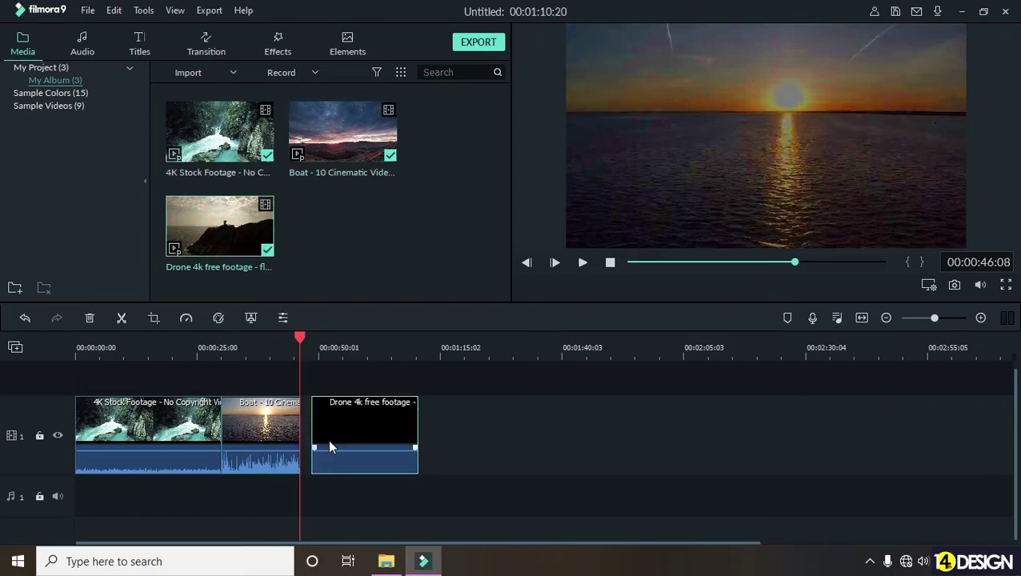
left_click(318, 343)
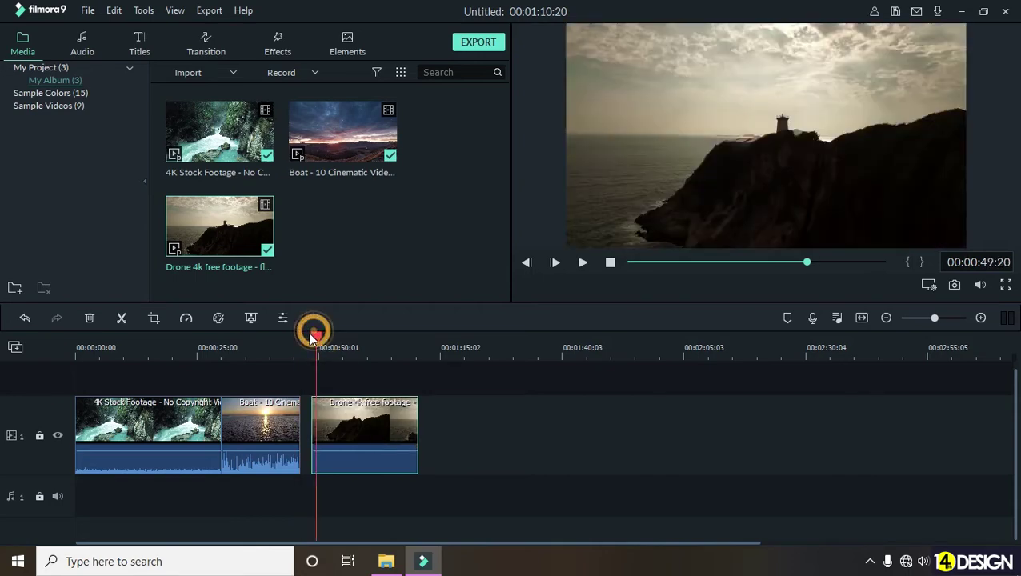
left_click_drag(324, 350, 369, 355)
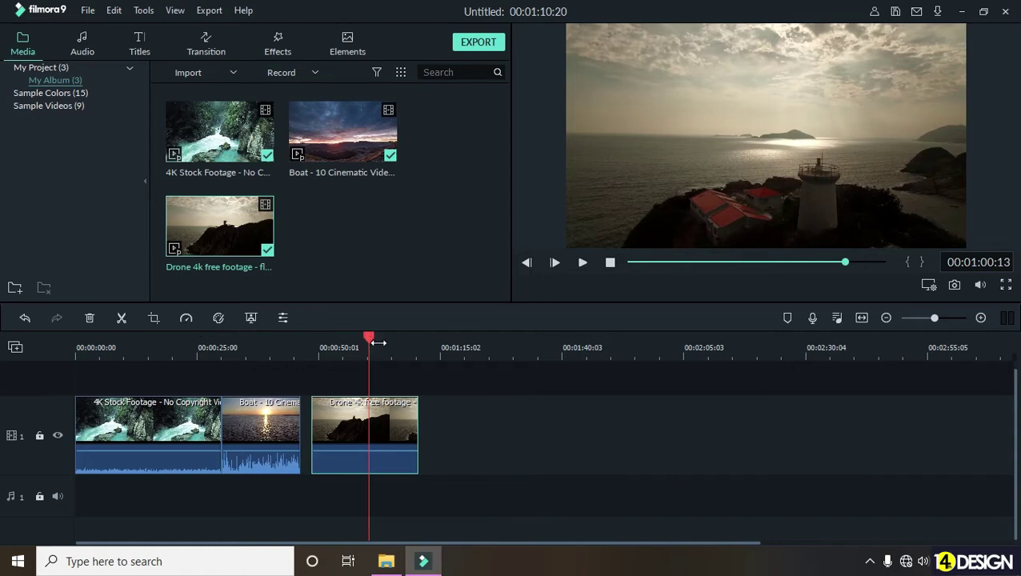
- Split the Drone clip at the playhead, deleting its opening piece and the gap before it
left_click(120, 320)
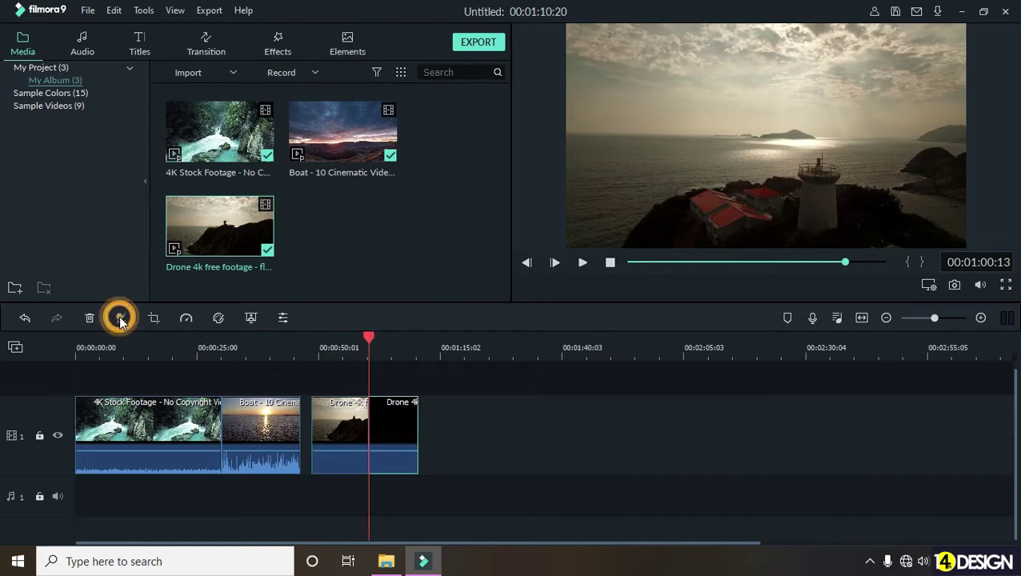
left_click(340, 412)
key("Delete")
left_click(333, 424)
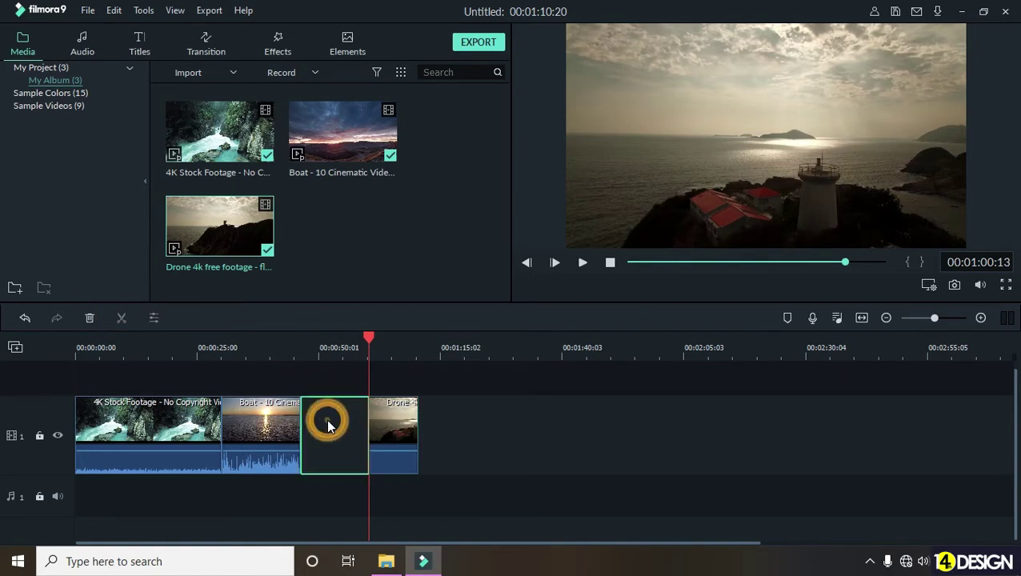
key("Delete")
- Play across the Boat–Drone join, then select the Drone clip for colour correction
left_click_drag(300, 339, 292, 340)
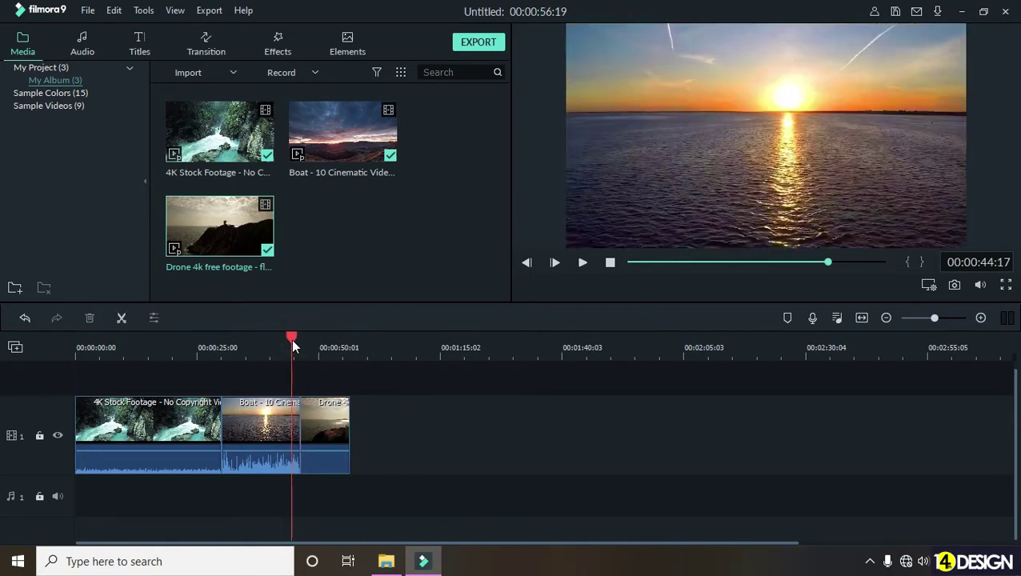
left_click(582, 263)
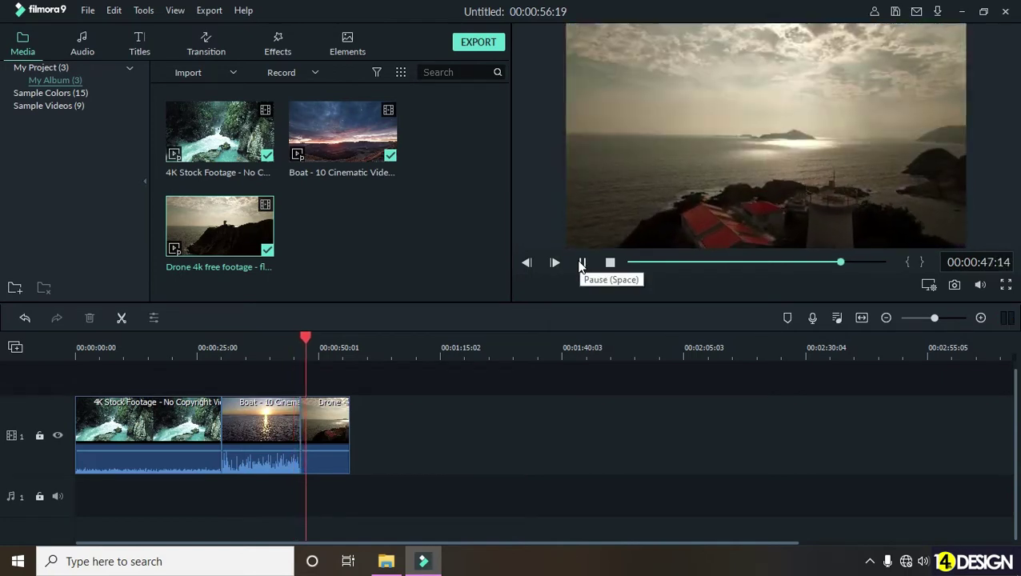
left_click(582, 263)
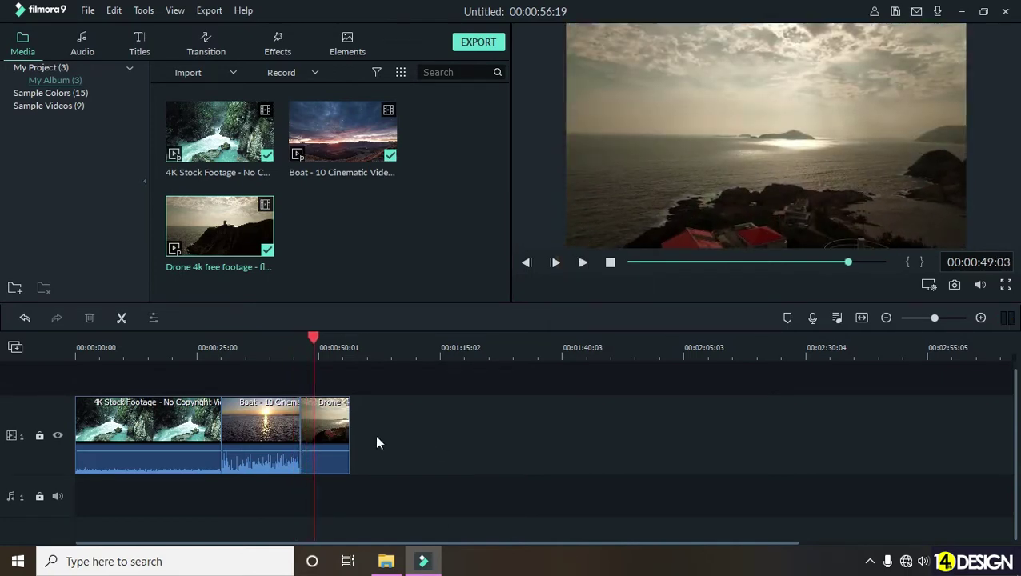
left_click(338, 412)
left_click(218, 318)
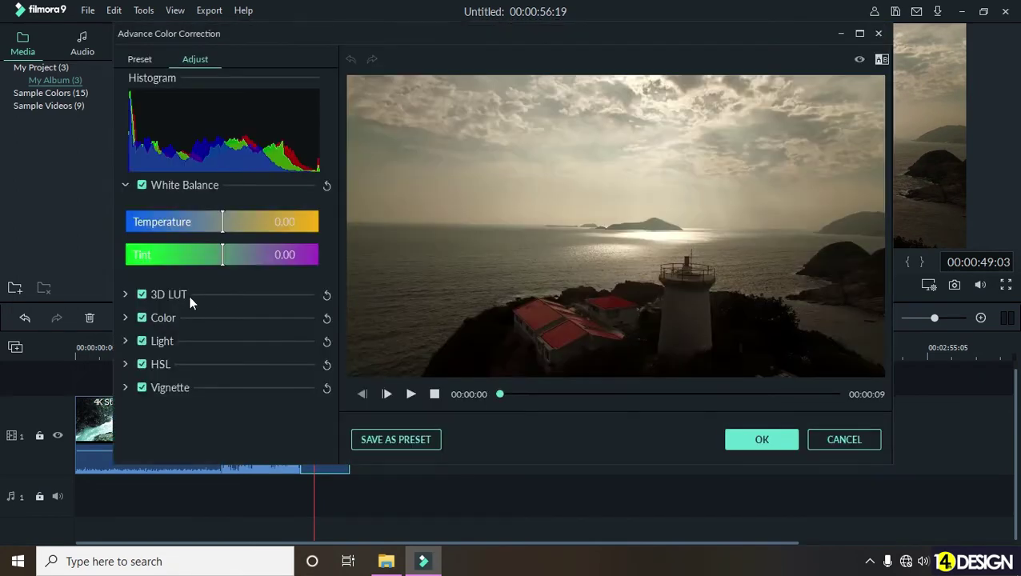
- Set the lighthouse Drone clip's Saturation to 76 and Vibrance to 8, and apply the correction
left_click(127, 341)
scroll(148, 339, "down", 2)
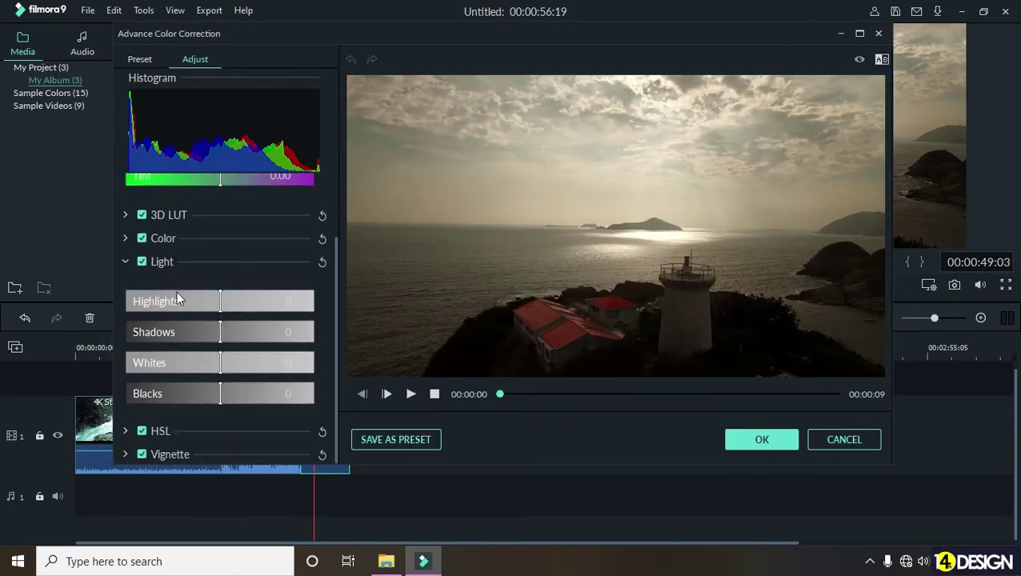
left_click(125, 239)
left_click_drag(205, 394, 291, 398)
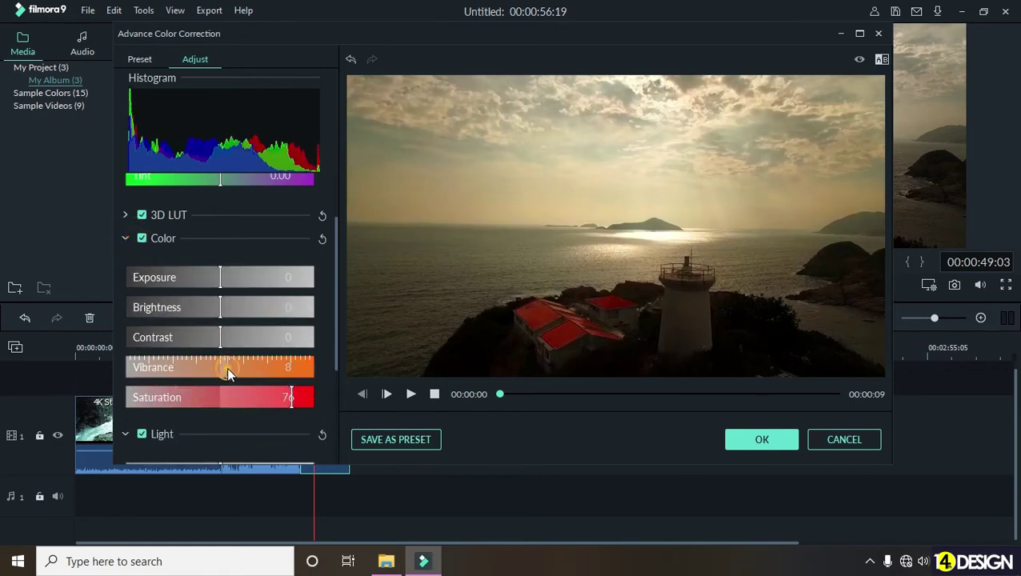
left_click_drag(226, 368, 257, 370)
left_click(764, 440)
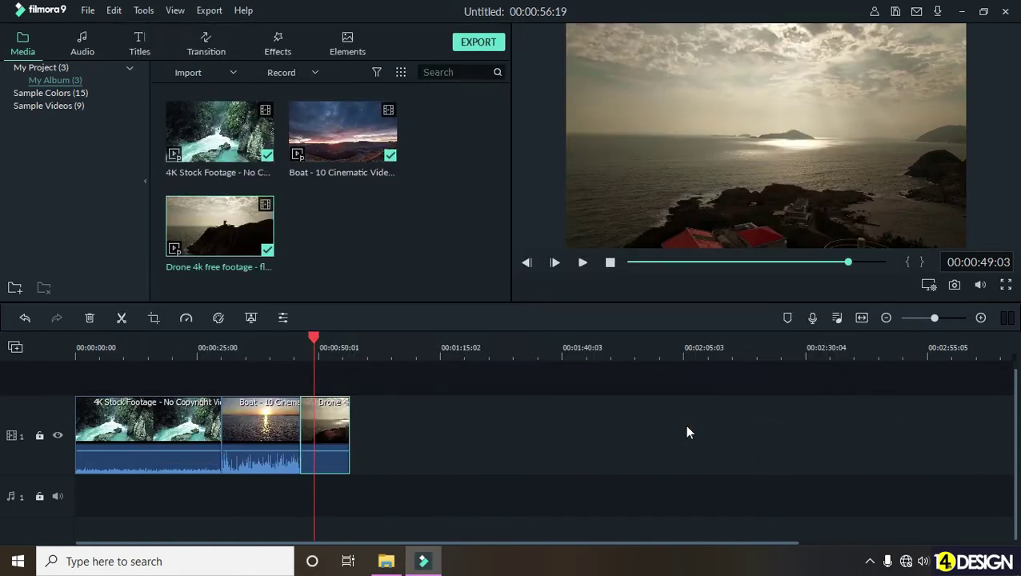
left_click(301, 341)
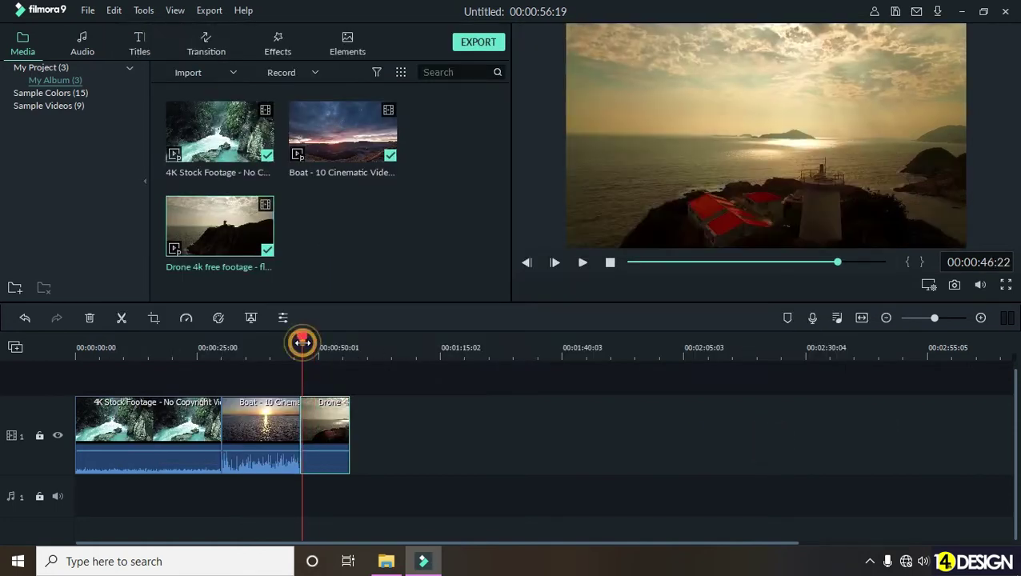
left_click(294, 341)
left_click_drag(295, 341, 314, 348)
scroll(320, 350, "up", 3)
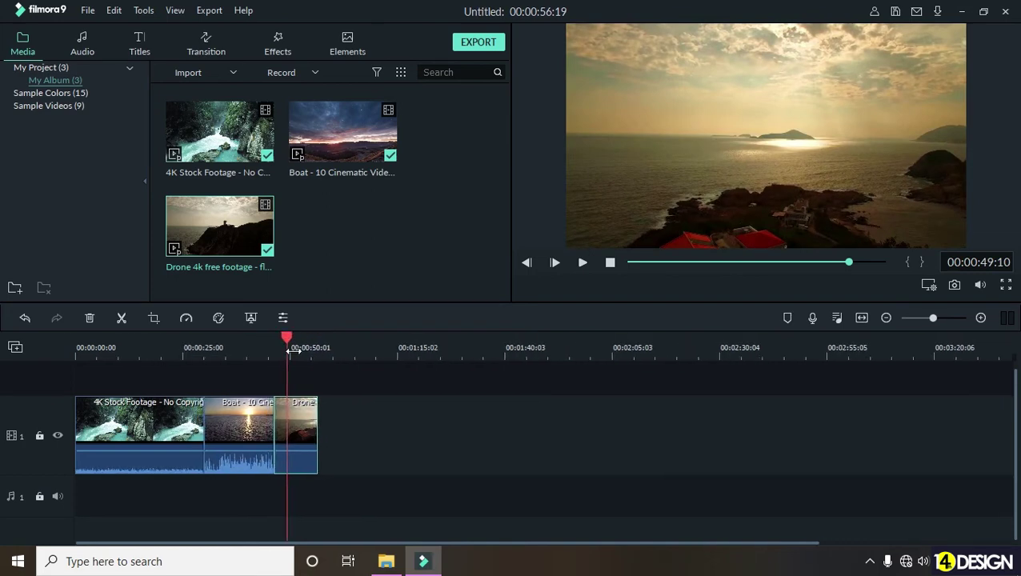
scroll(209, 371, "left", 5)
left_click_drag(677, 336, 644, 352)
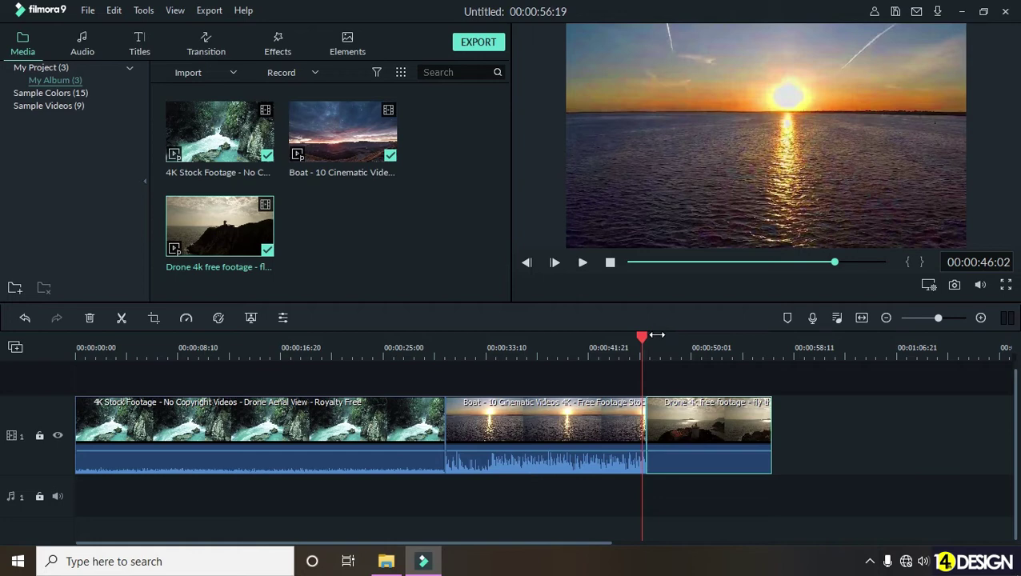
mouse_move(649, 336)
left_mouse_down()
mouse_move(631, 343)
mouse_move(649, 346)
left_mouse_up()
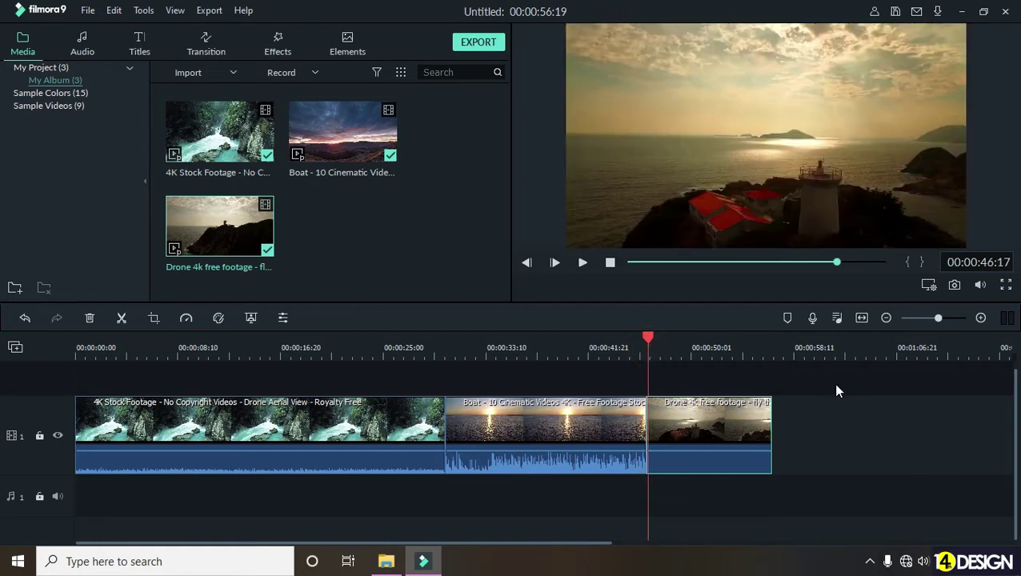
scroll(828, 383, "right", 2)
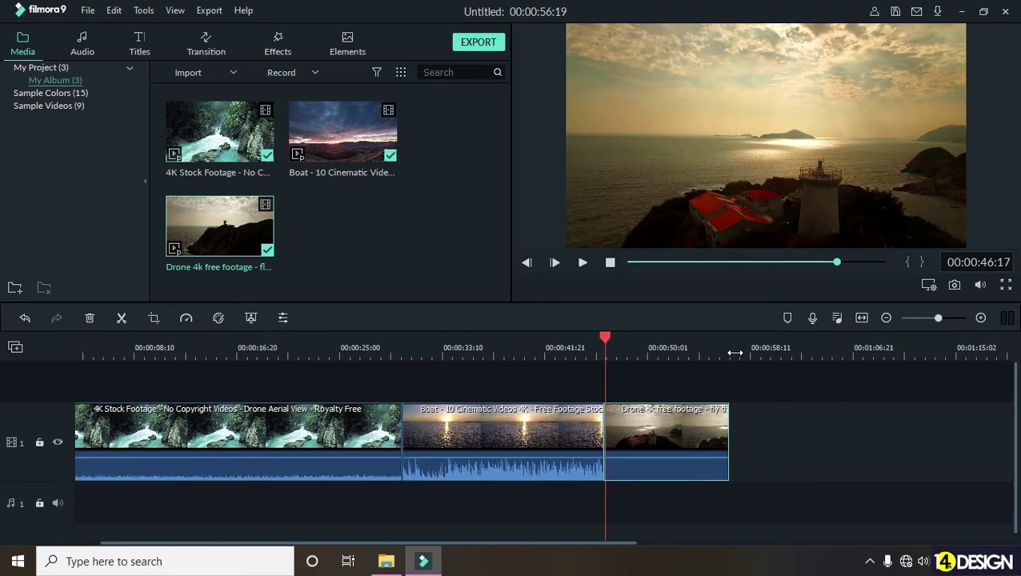
left_click_drag(755, 350, 654, 357)
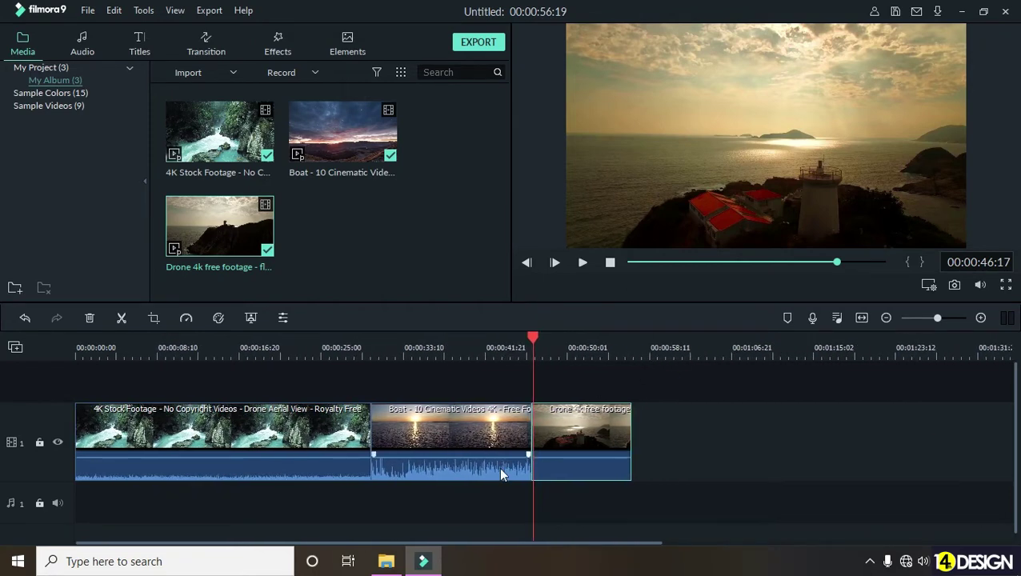
scroll(440, 501, "down", 1)
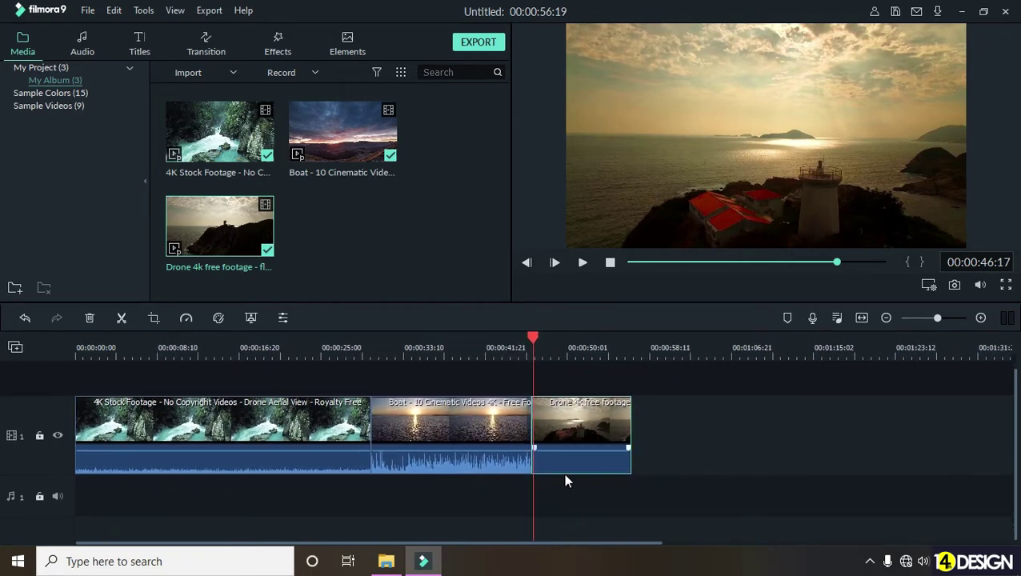
left_click(359, 348)
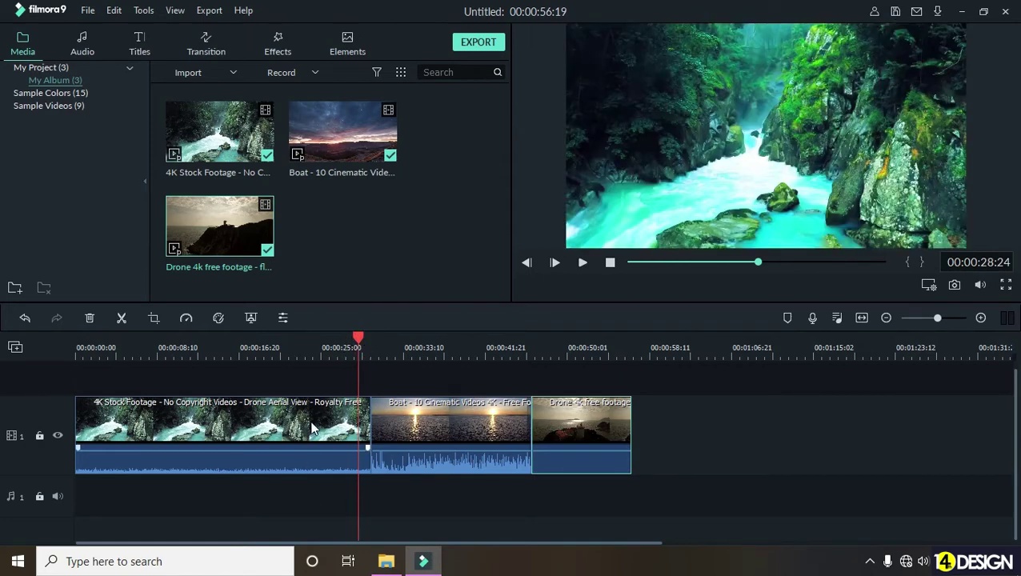
left_click(289, 340)
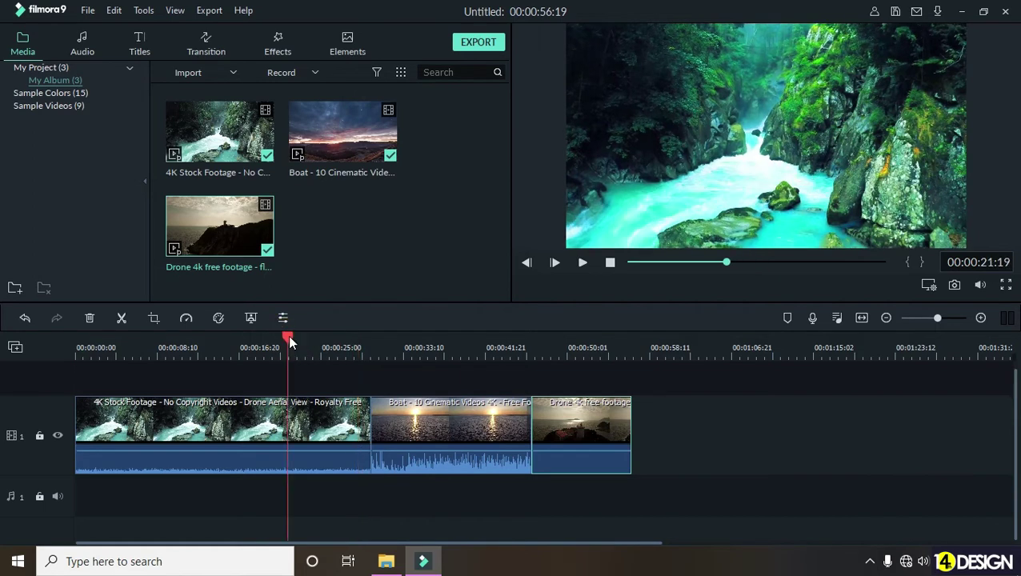
left_click(432, 346)
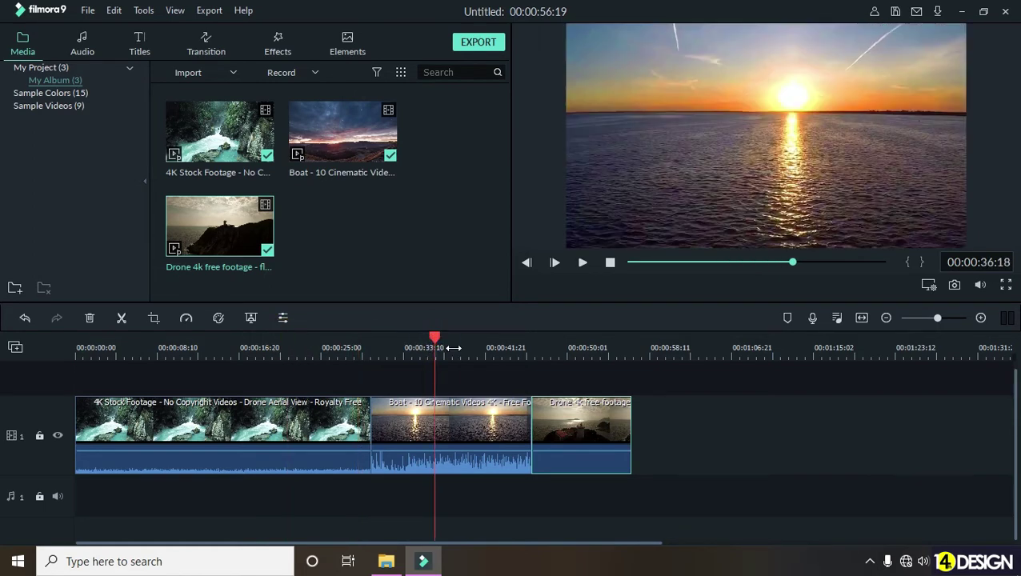
left_click(577, 346)
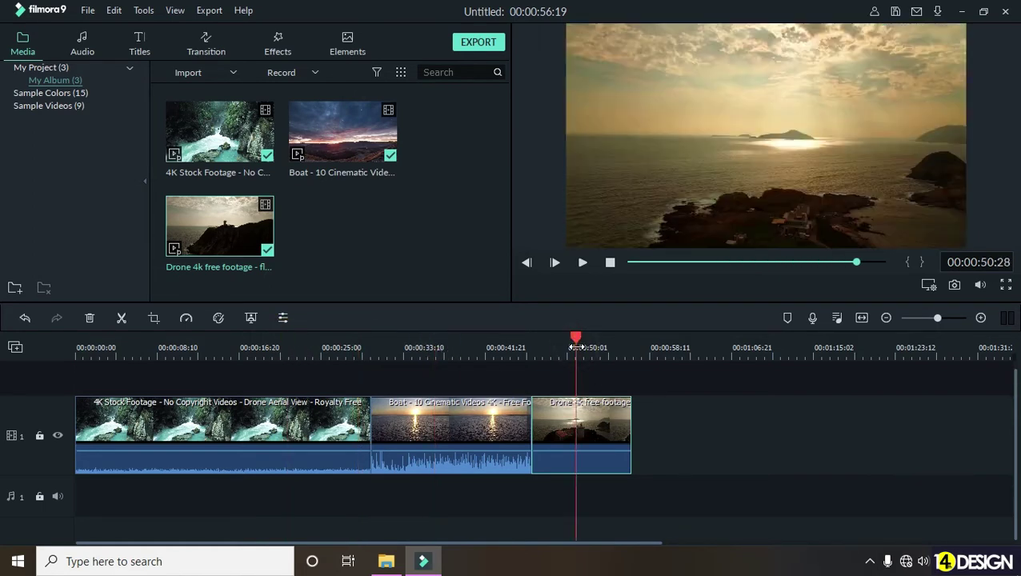
left_click(358, 348)
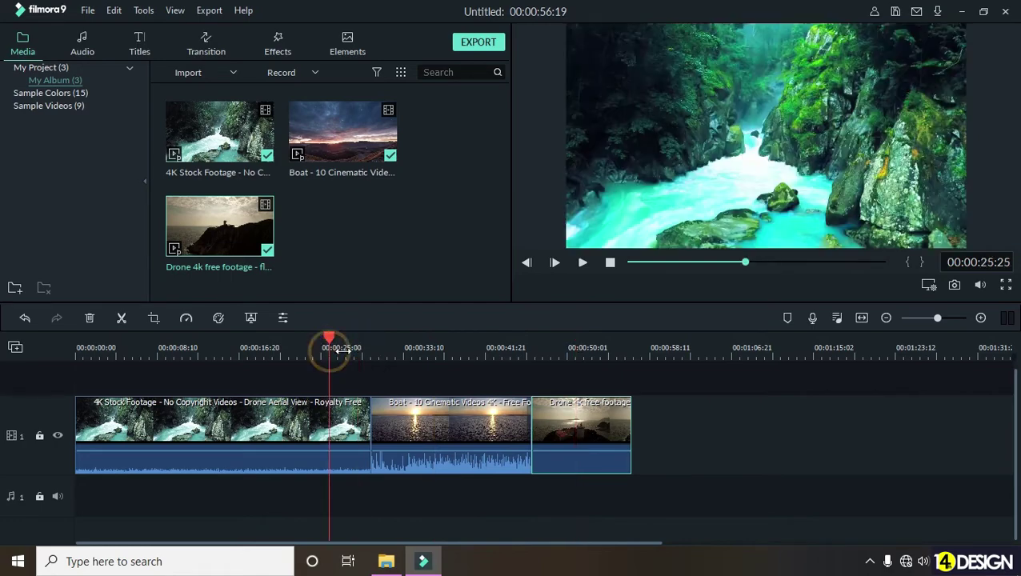
scroll(352, 350, "up", 1)
scroll(360, 352, "up", 2)
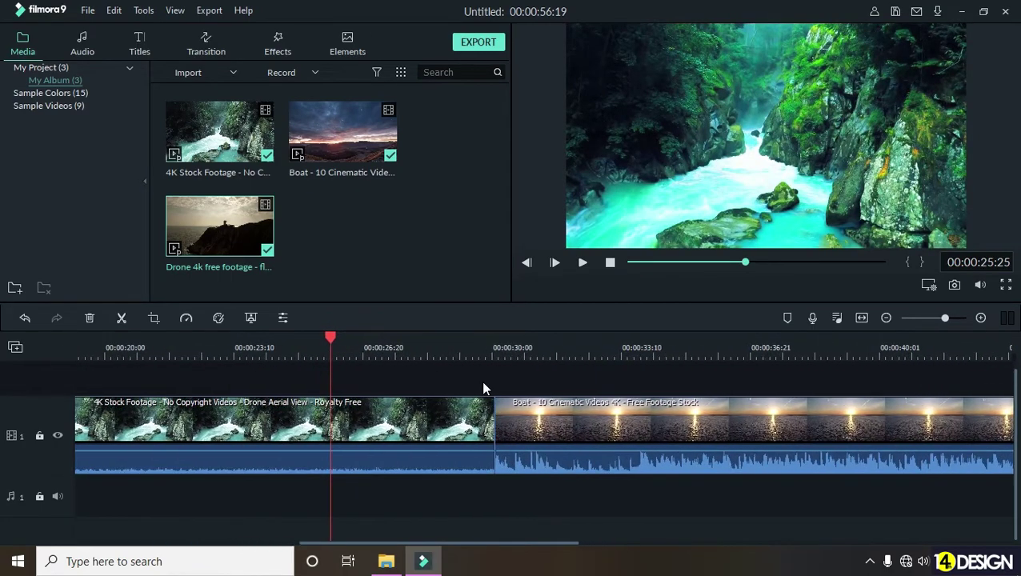
scroll(482, 388, "right", 3)
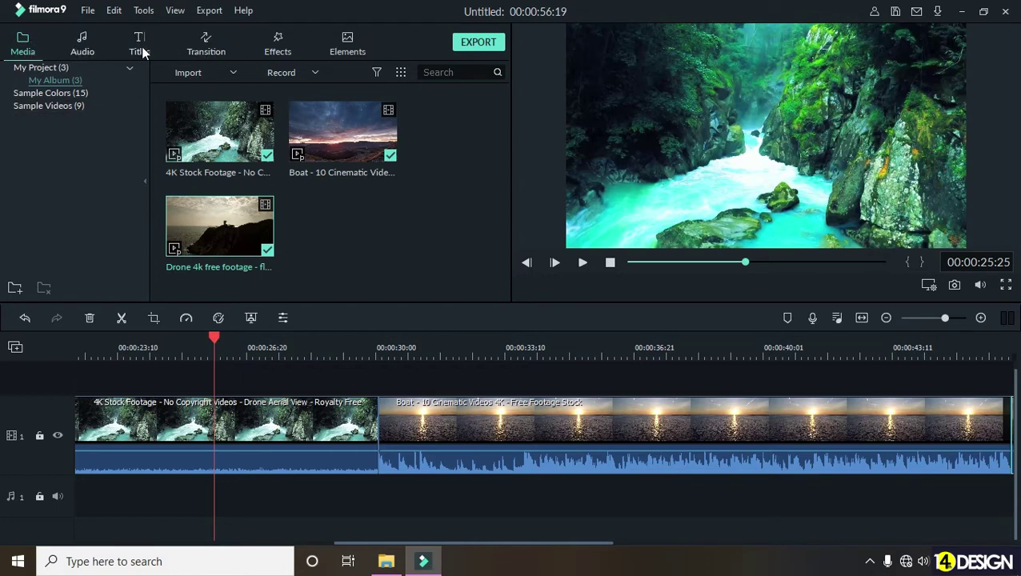
- Browse the Basic, 3D, Ripple & Dissolve and Speed Blur transition categories, ending on Basic
left_click(205, 47)
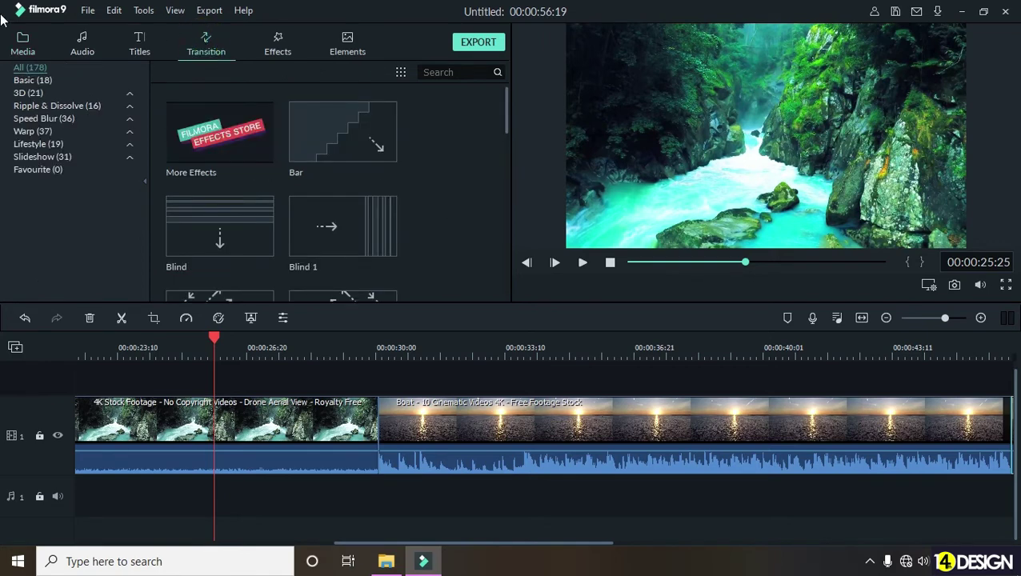
left_click(38, 80)
left_click(37, 93)
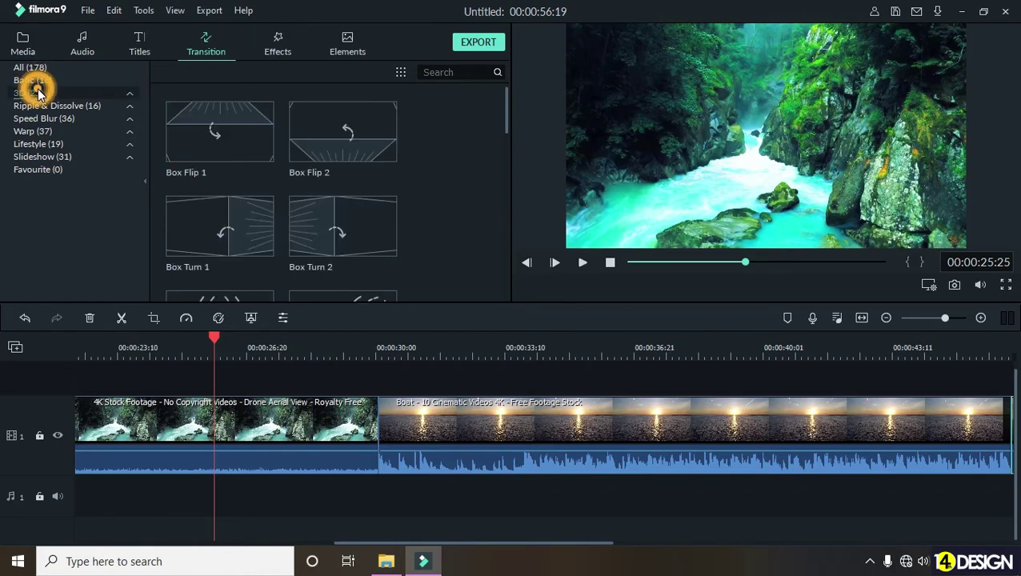
left_click(41, 106)
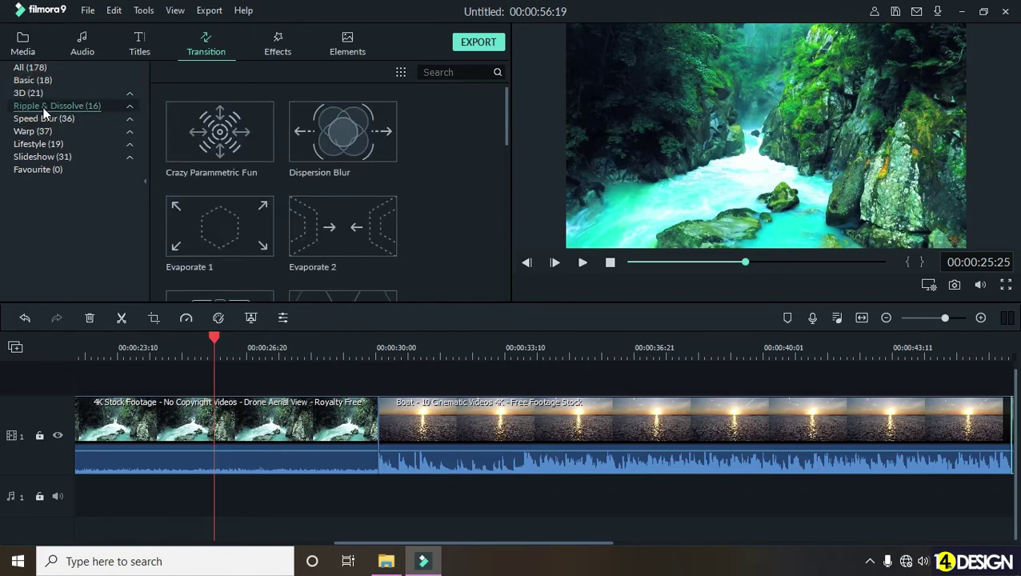
left_click(44, 119)
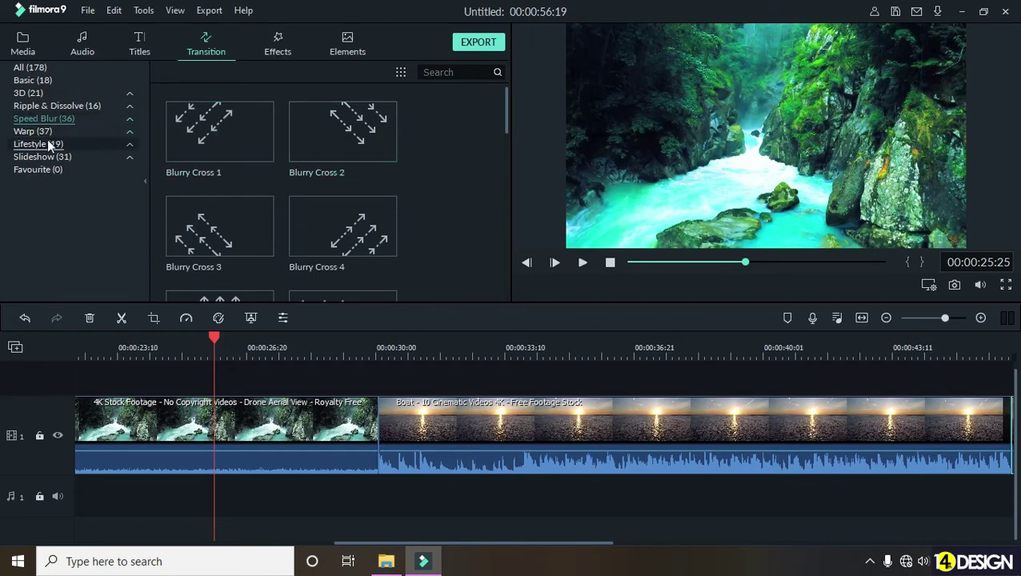
left_click(47, 83)
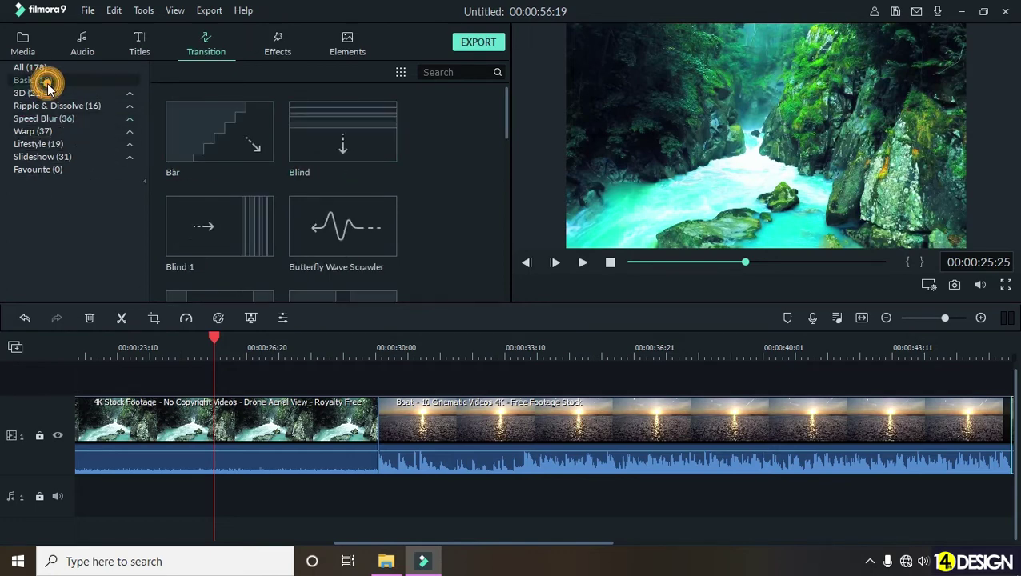
- Preview the Bar, Butterfly Wave Scrawler and Page Curl transitions
left_click(183, 129)
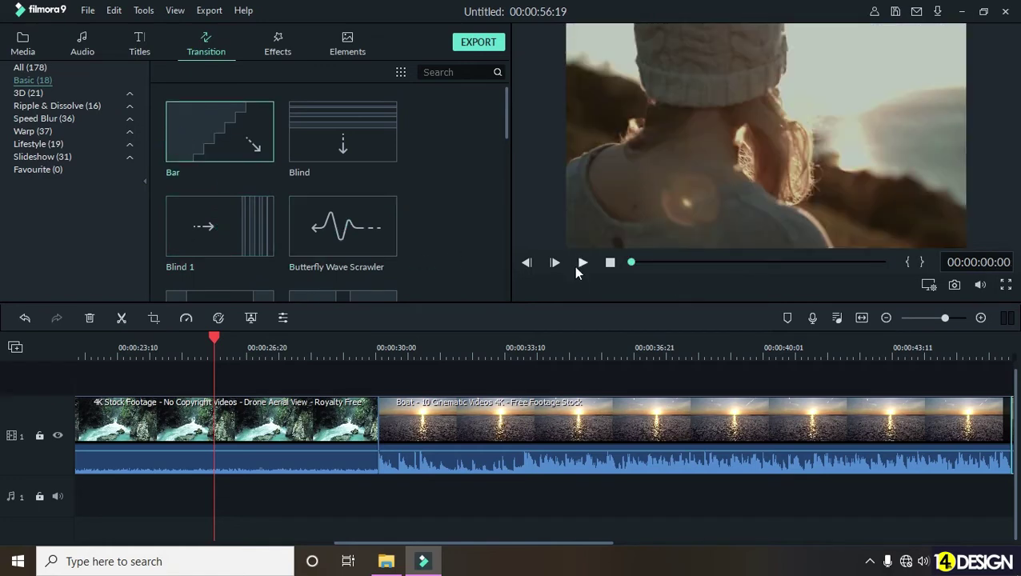
left_click(584, 263)
left_click(371, 235)
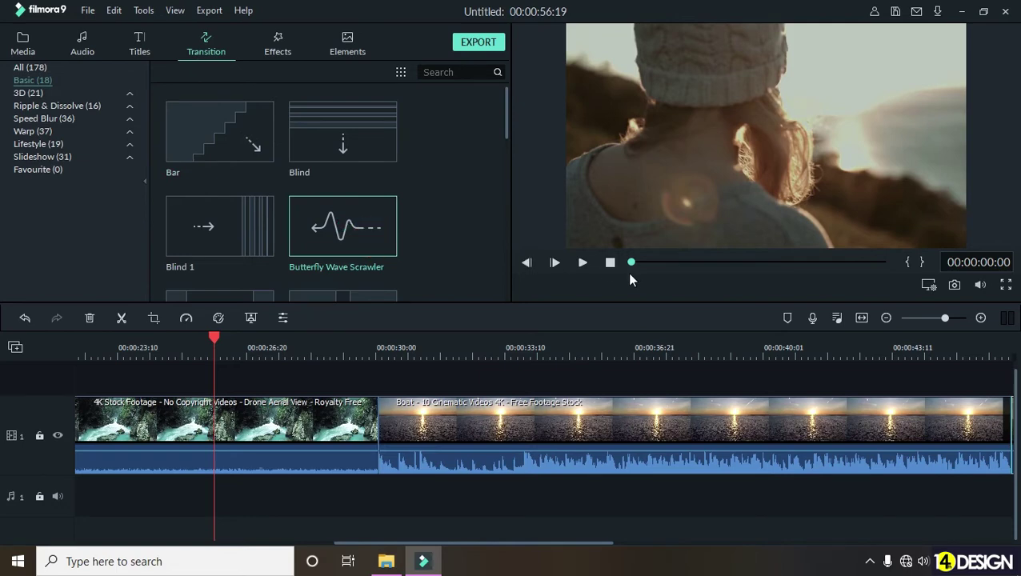
left_click(584, 264)
left_click(583, 263)
scroll(322, 234, "down", 5)
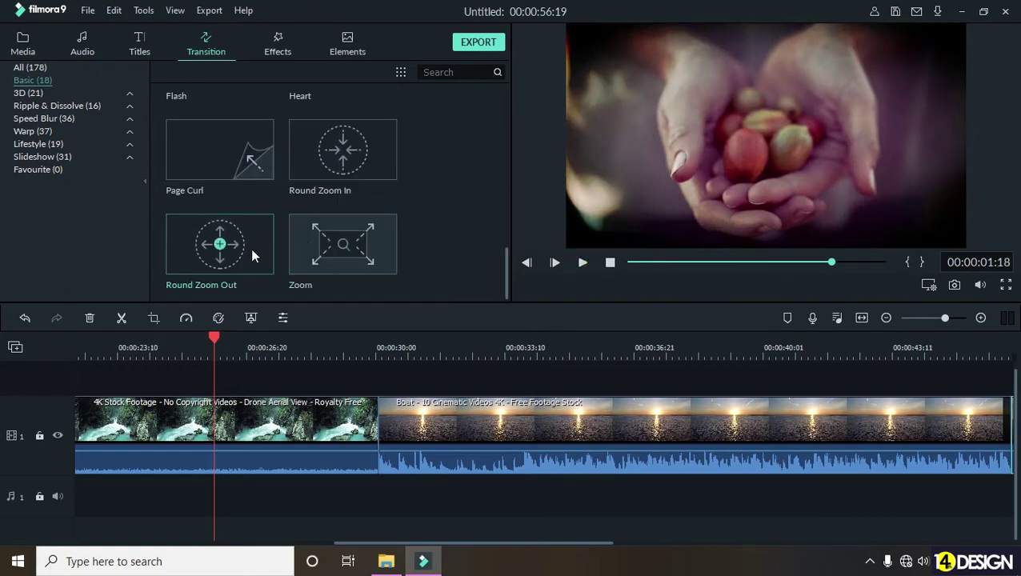
left_click(195, 157)
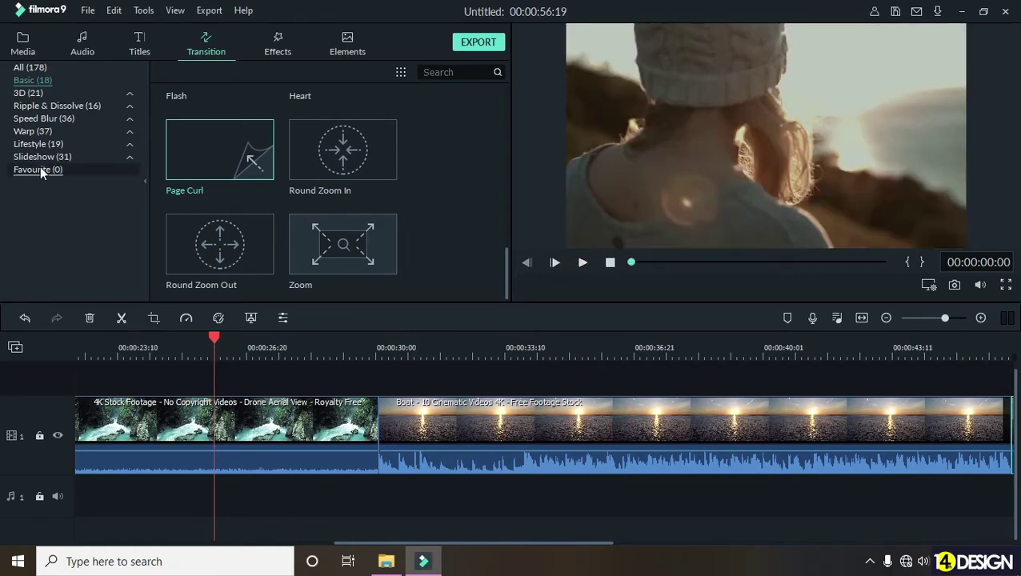
- Browse the 3D transitions and preview the Orb 4 transition
left_click(36, 93)
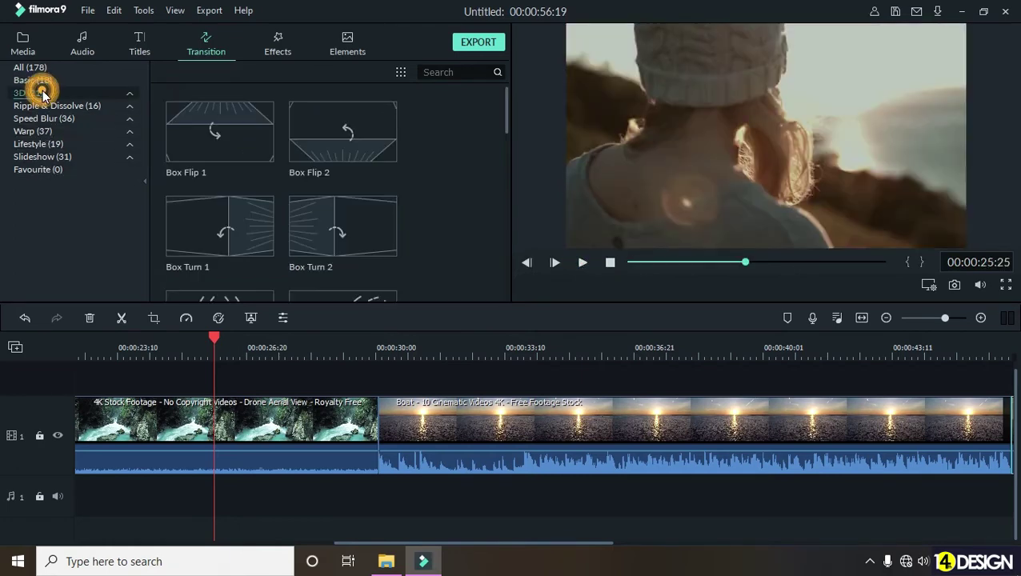
scroll(382, 219, "down", 5)
scroll(382, 219, "down", 5)
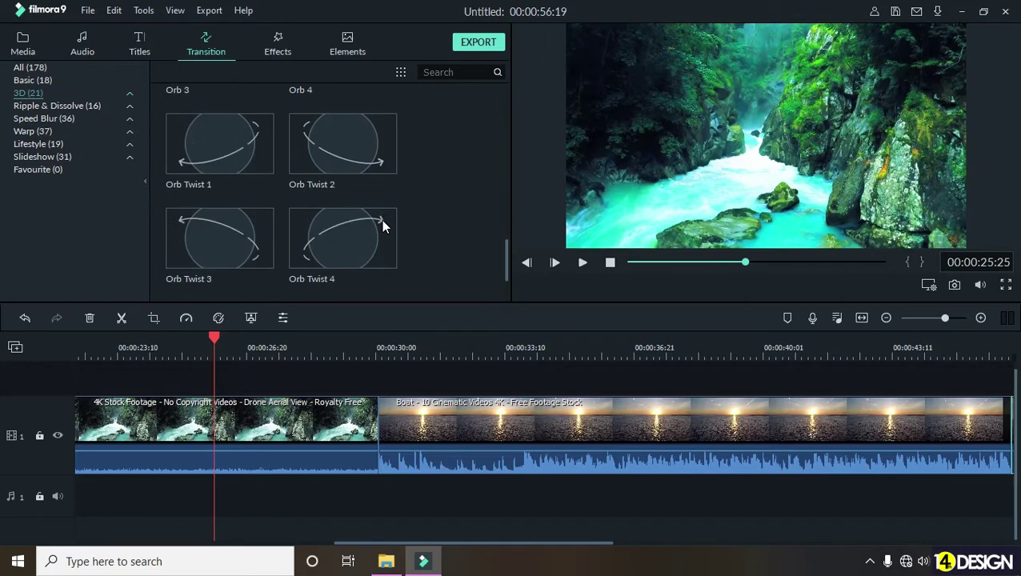
scroll(344, 224, "up", 3)
left_click(365, 162)
left_click(582, 264)
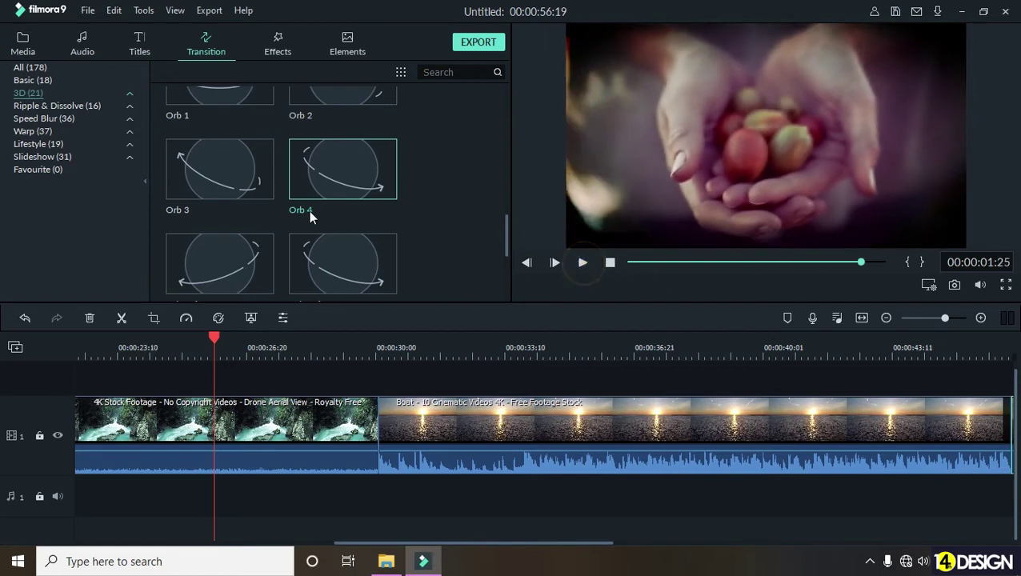
scroll(259, 209, "up", 5)
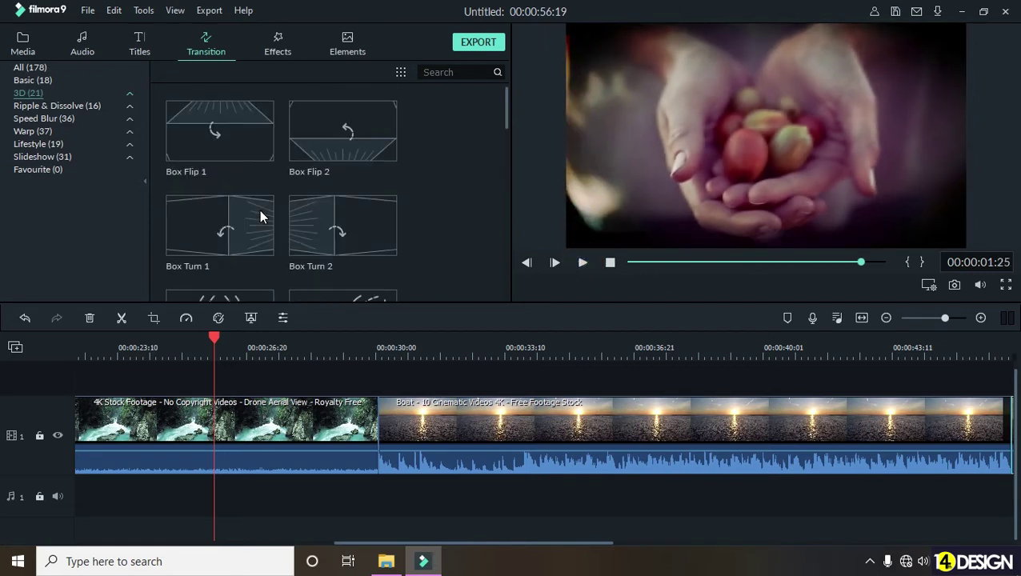
scroll(259, 210, "down", 3)
scroll(259, 210, "down", 4)
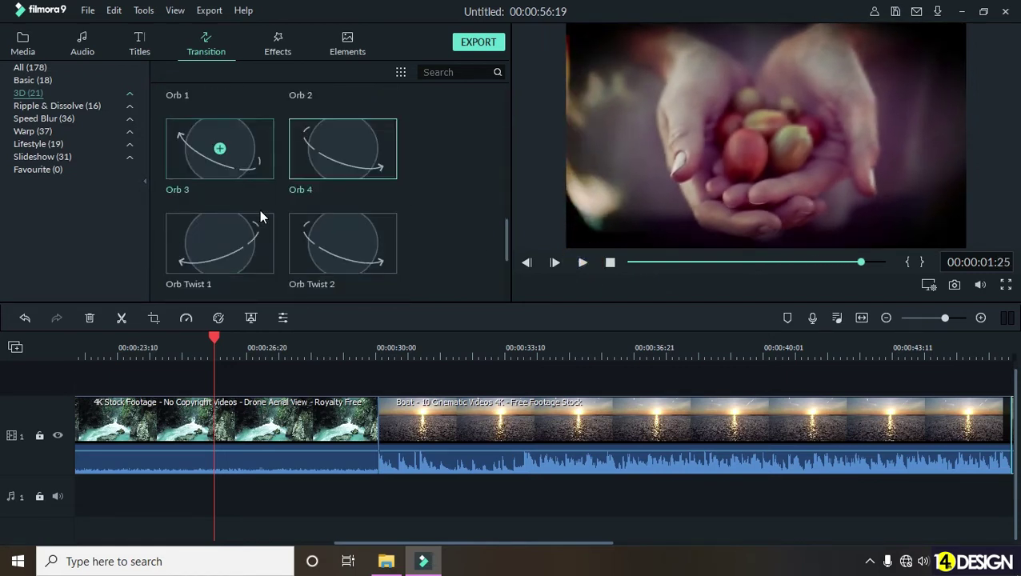
scroll(448, 200, "up", 3)
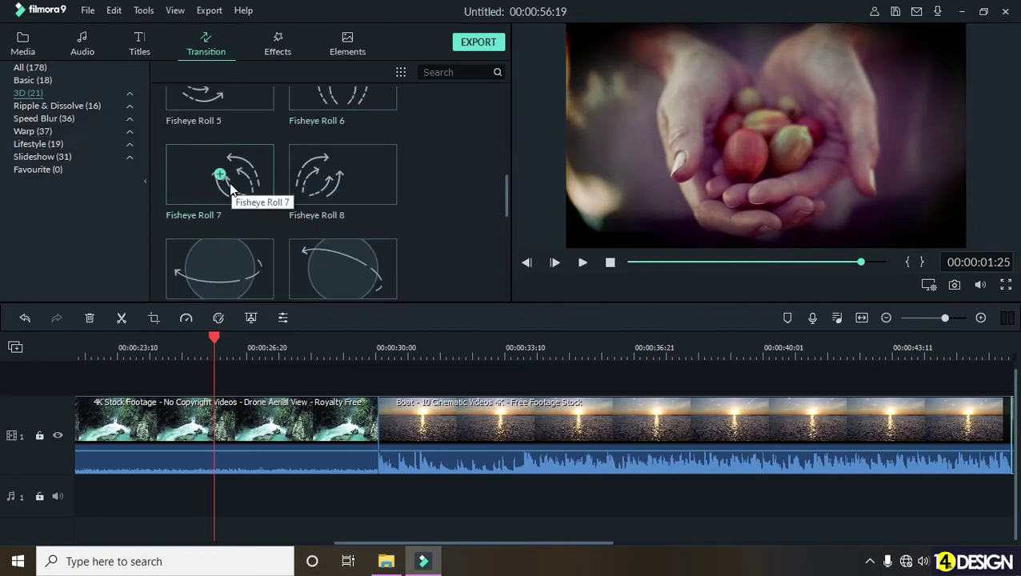
- Preview the Simple Roll 11 transition from the Speed Blur category
left_click(72, 118)
scroll(283, 206, "down", 10)
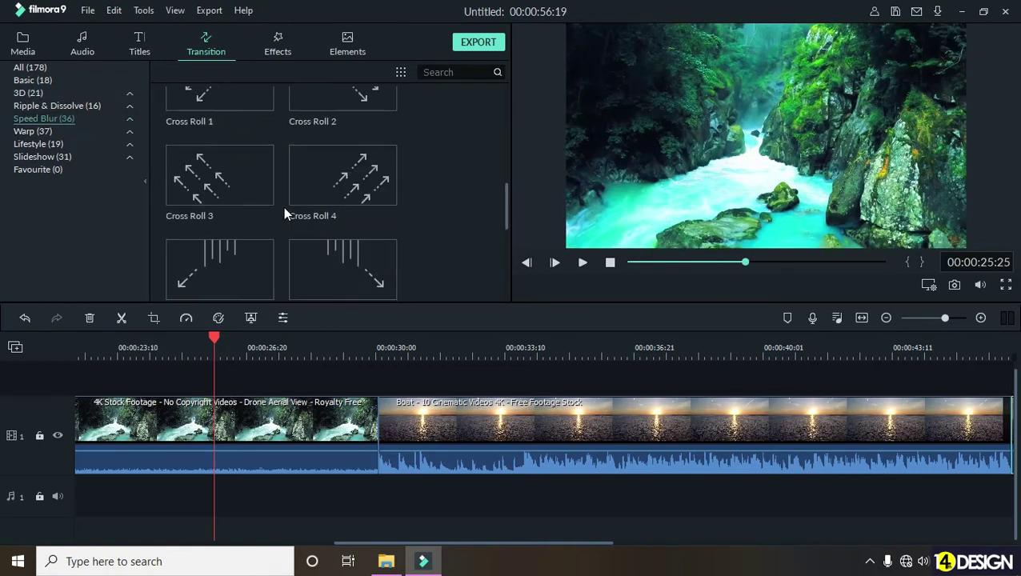
left_click(221, 234)
left_click(583, 263)
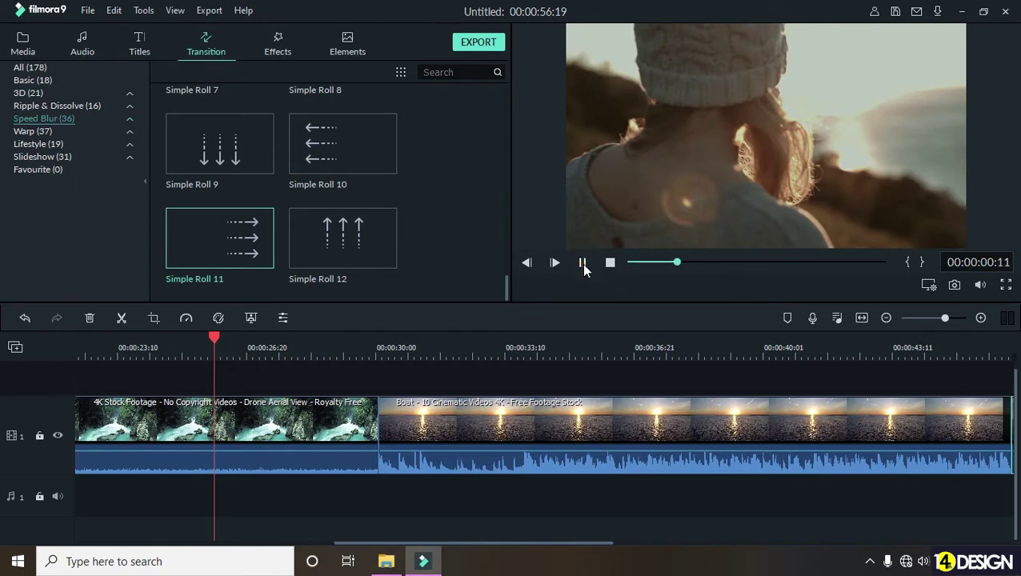
left_click(584, 263)
scroll(374, 229, "up", 5)
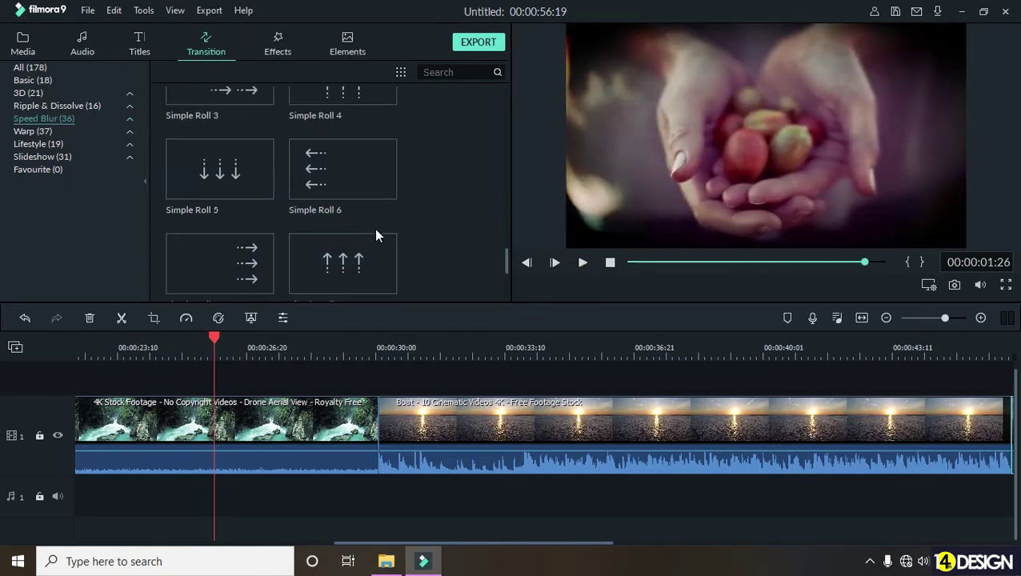
- Preview the Fuzzy Zoom 1 transition from the Warp category
left_click(36, 132)
scroll(377, 213, "down", 15)
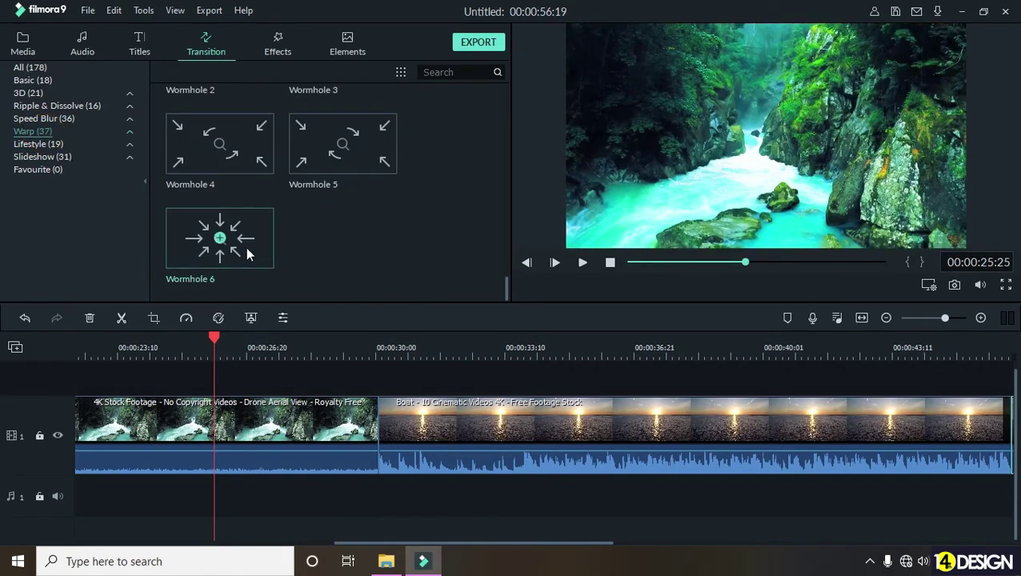
scroll(274, 249, "up", 12)
scroll(336, 237, "up", 1)
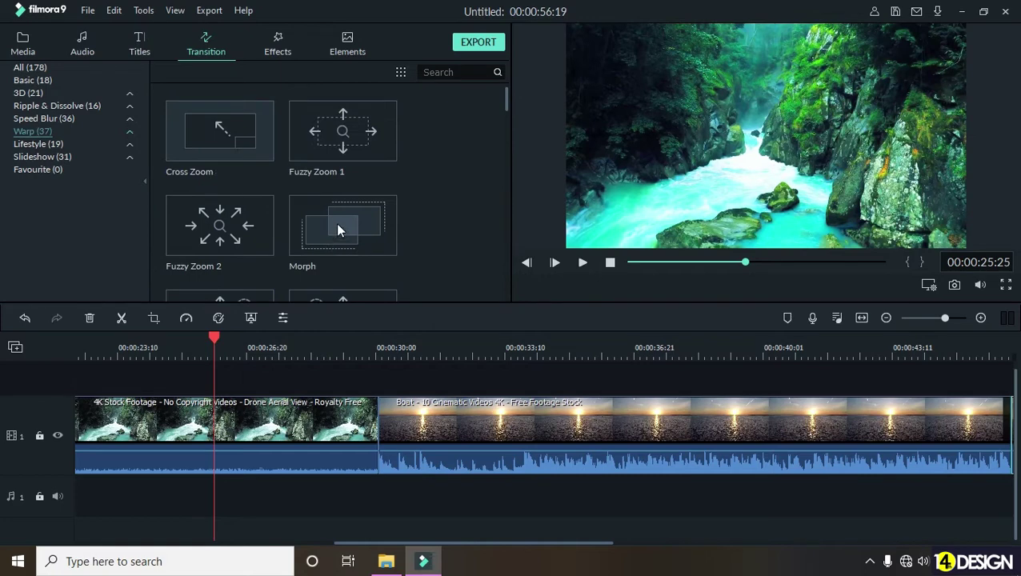
left_click(358, 155)
left_click(584, 263)
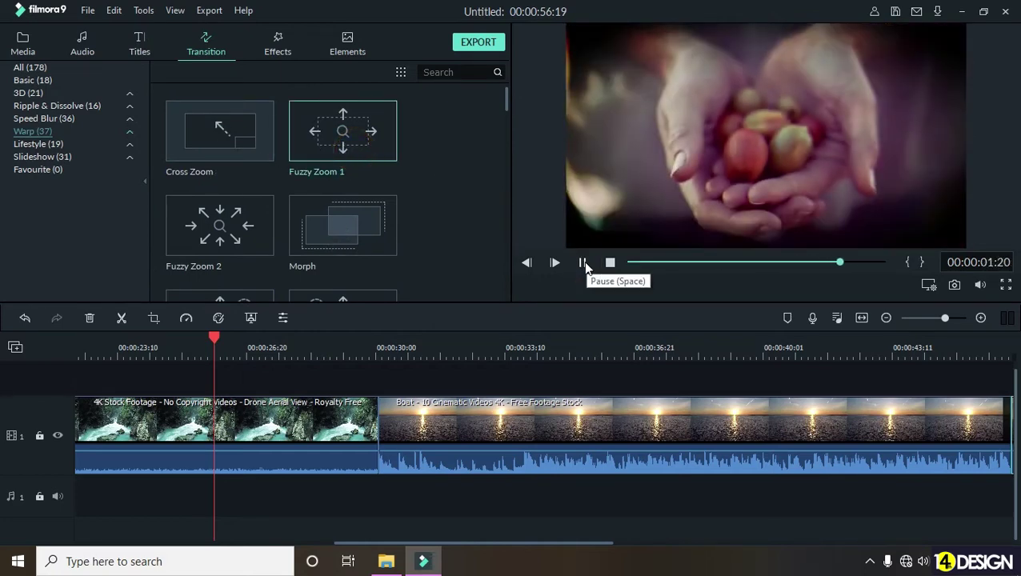
left_click(583, 263)
- Select the Warp category's Morph transition and preview its demo
scroll(371, 201, "down", 3)
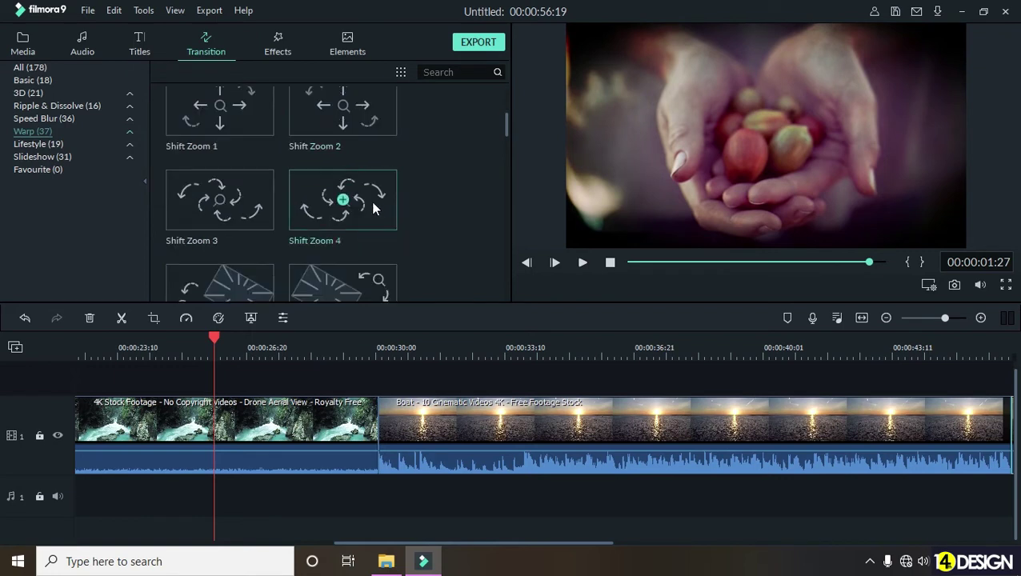
scroll(373, 144, "up", 3)
left_click(382, 224)
left_click(583, 264)
left_click(583, 263)
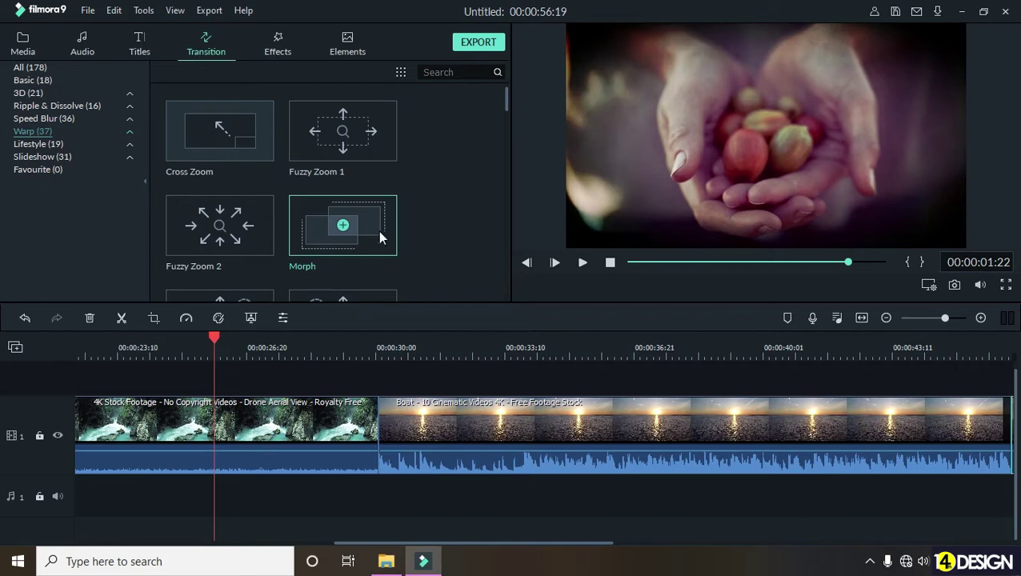
- Place Morph at the waterfall–Boat join and play it back twice from about 00:00:27:19
left_click_drag(374, 222, 379, 435)
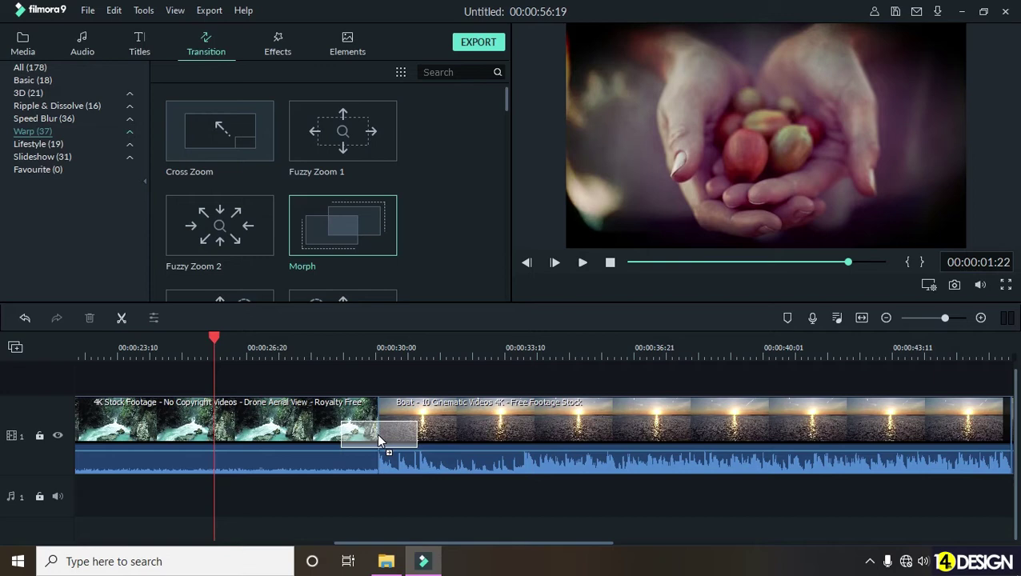
left_click_drag(378, 439, 381, 439)
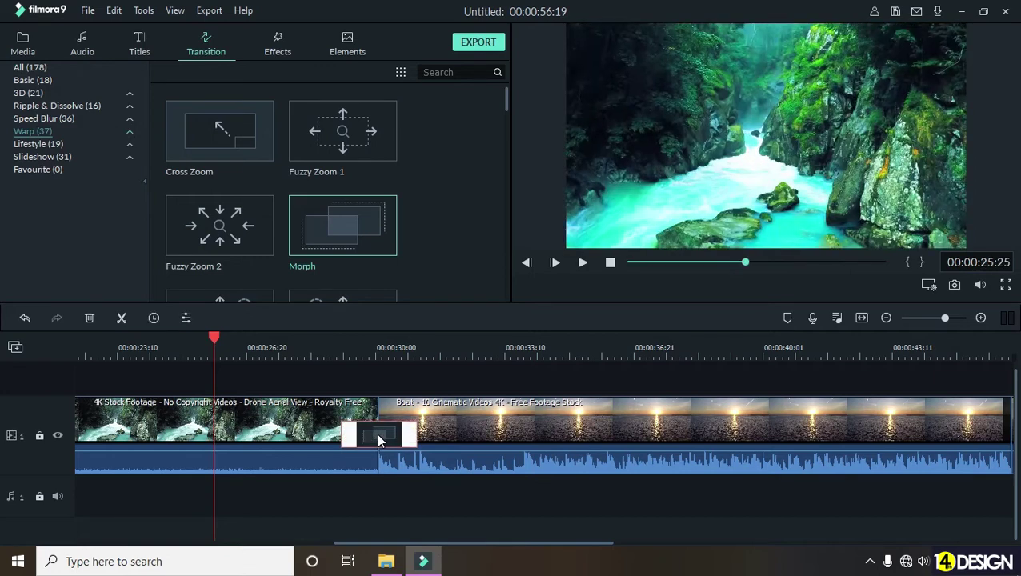
left_click_drag(205, 337, 285, 336)
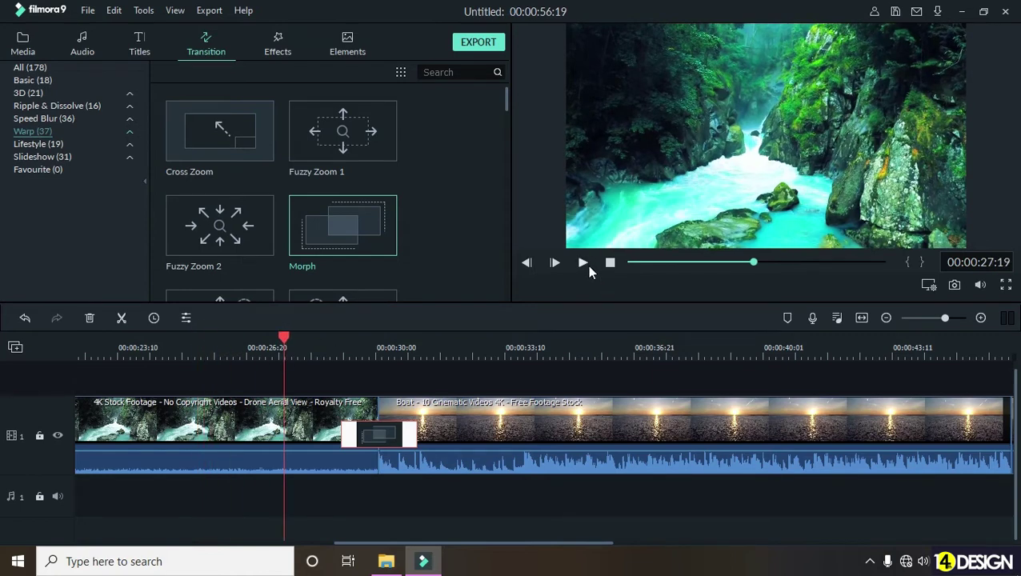
left_click(583, 262)
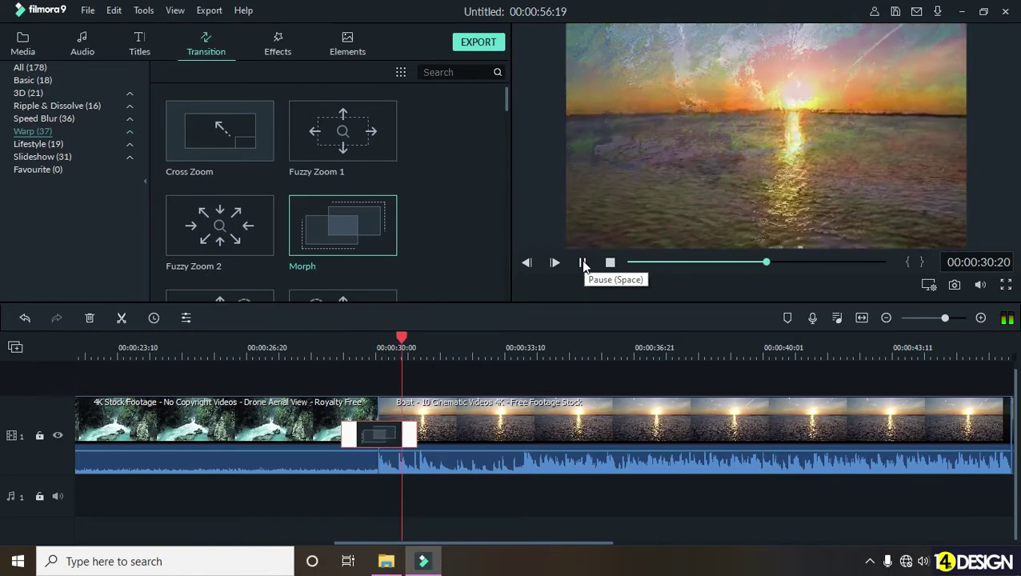
left_click(583, 263)
left_click(331, 349)
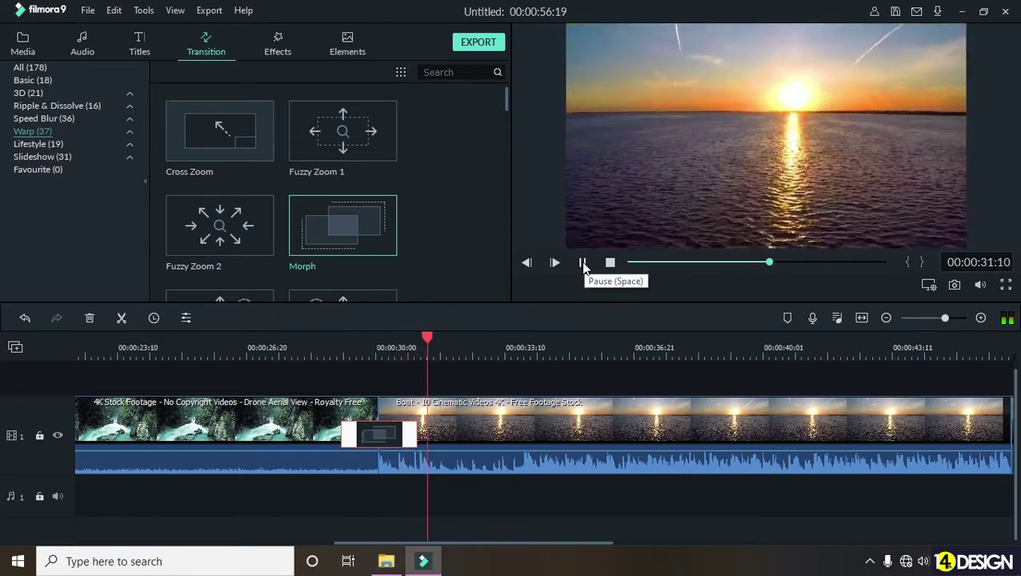
left_click(583, 263)
scroll(754, 350, "down", 5)
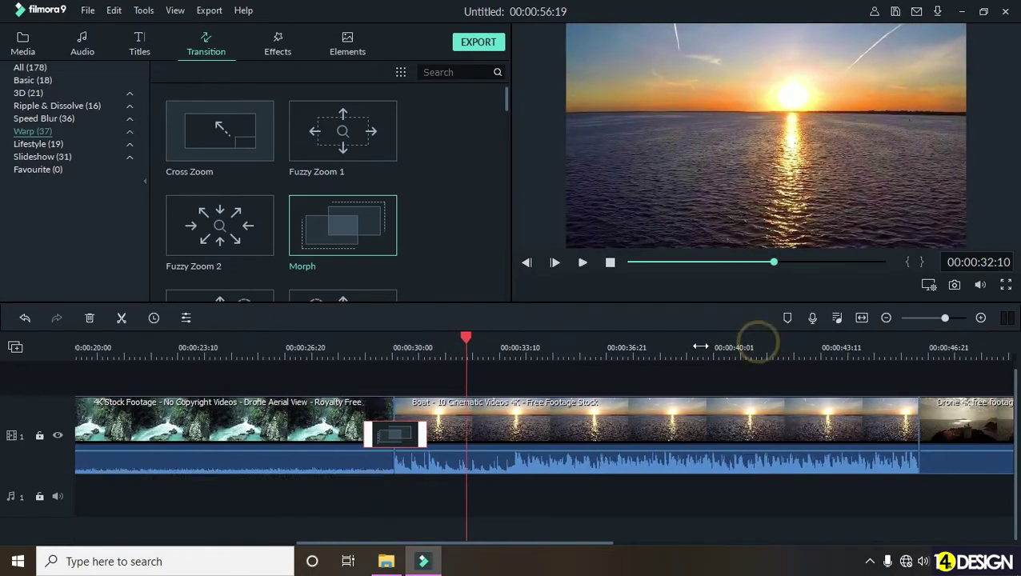
- Put Fuzzy Zoom 2 between the Boat and Drone clips, play it, and select its block
left_click(598, 345)
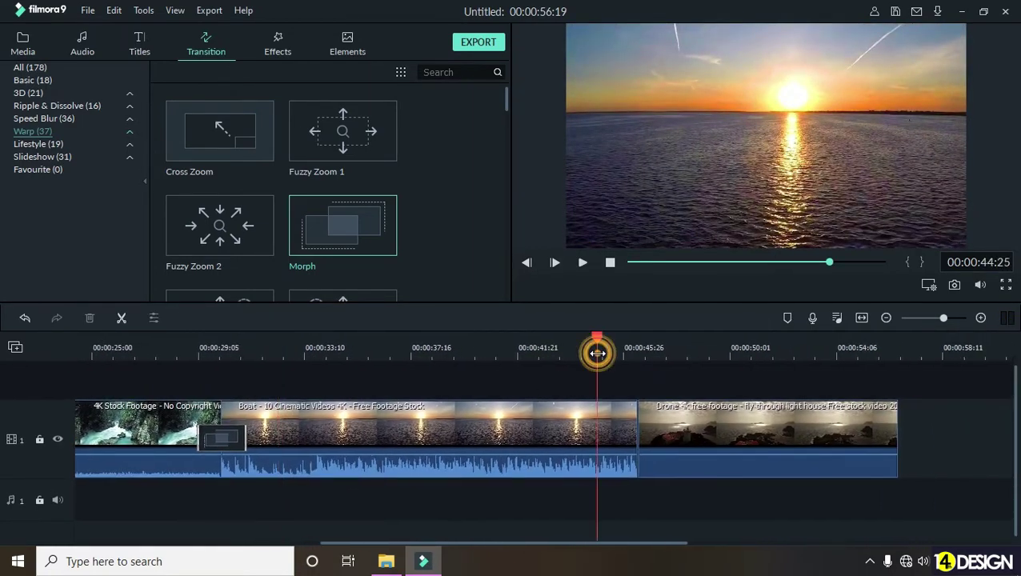
scroll(369, 203, "down", 3)
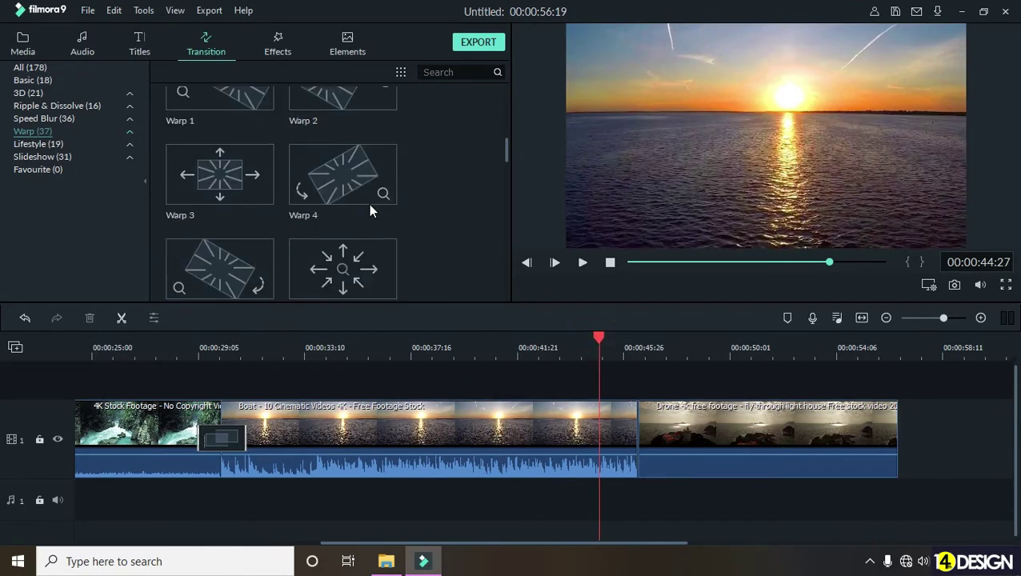
scroll(369, 203, "down", 5)
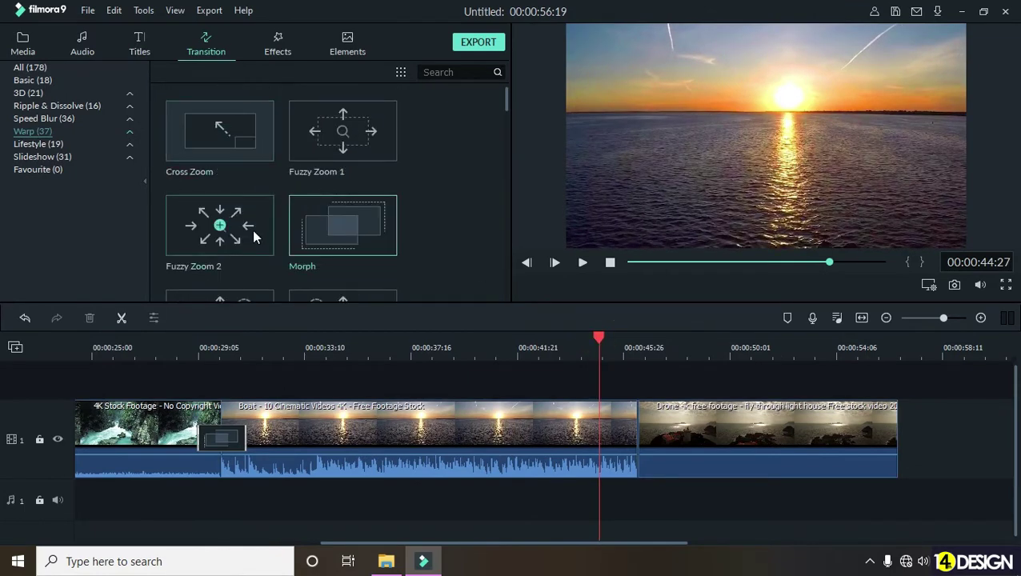
left_click_drag(244, 230, 514, 384)
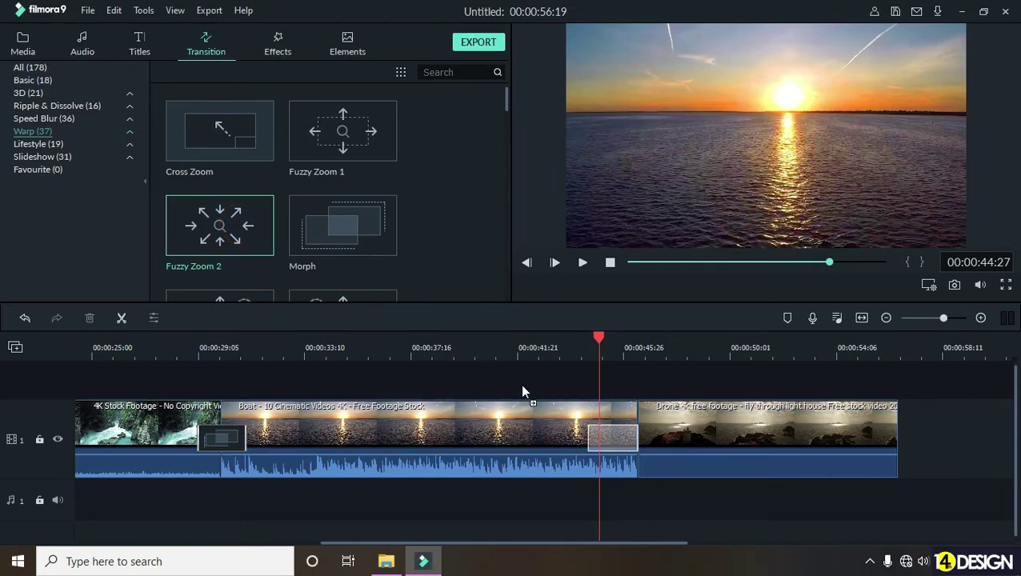
left_click_drag(633, 438, 633, 439)
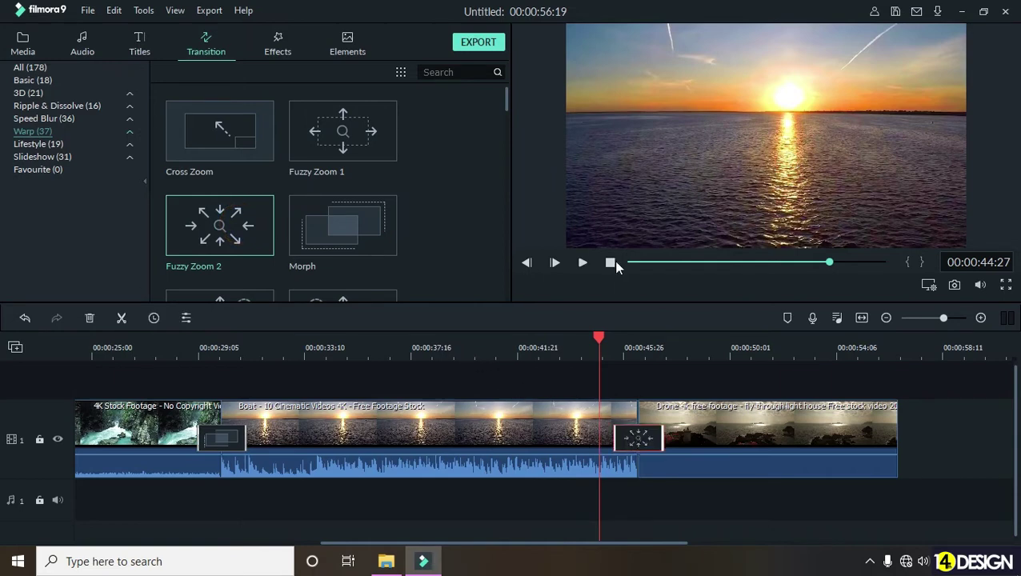
left_click(582, 263)
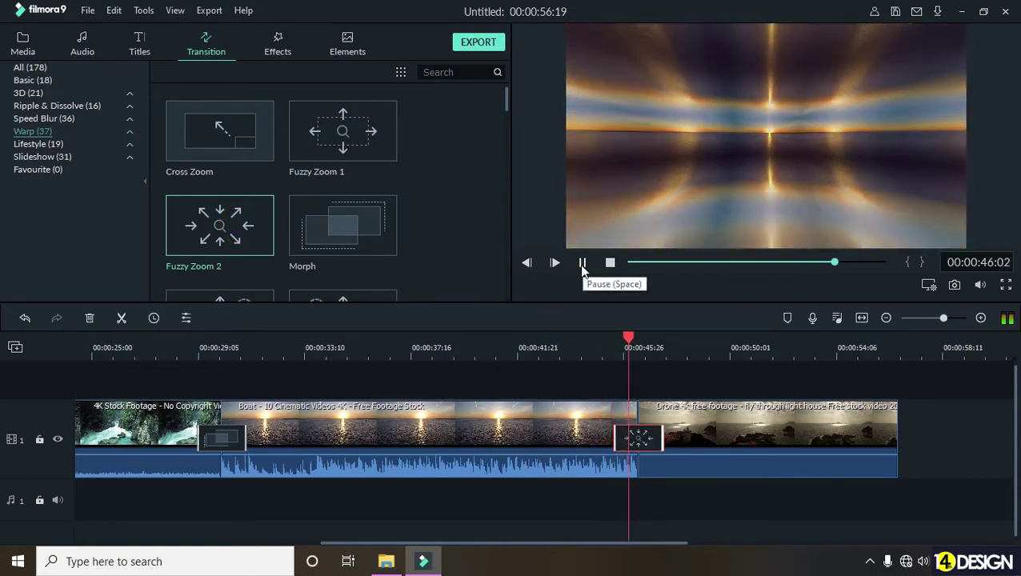
left_click(582, 263)
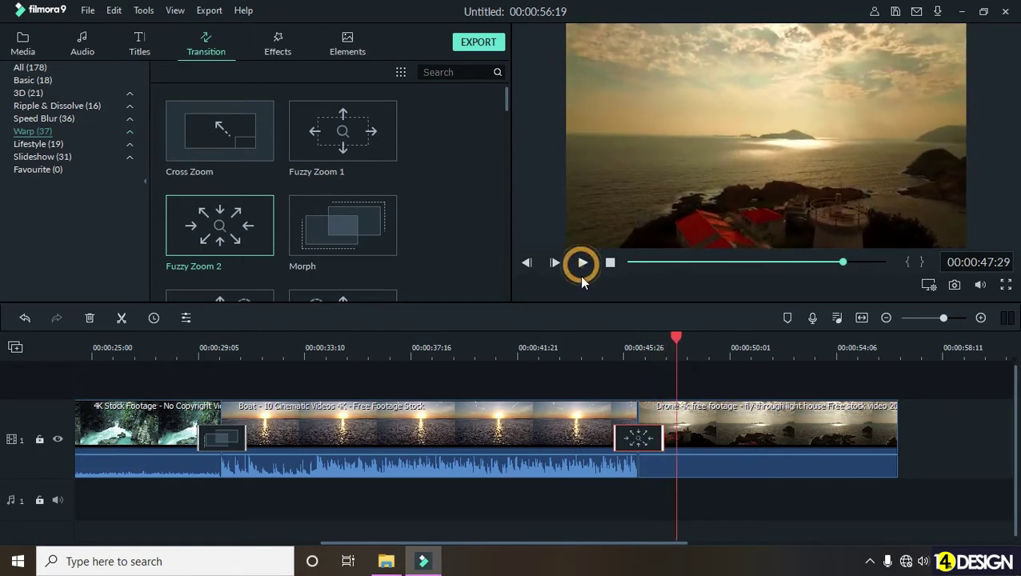
left_click(621, 437)
left_click(645, 492)
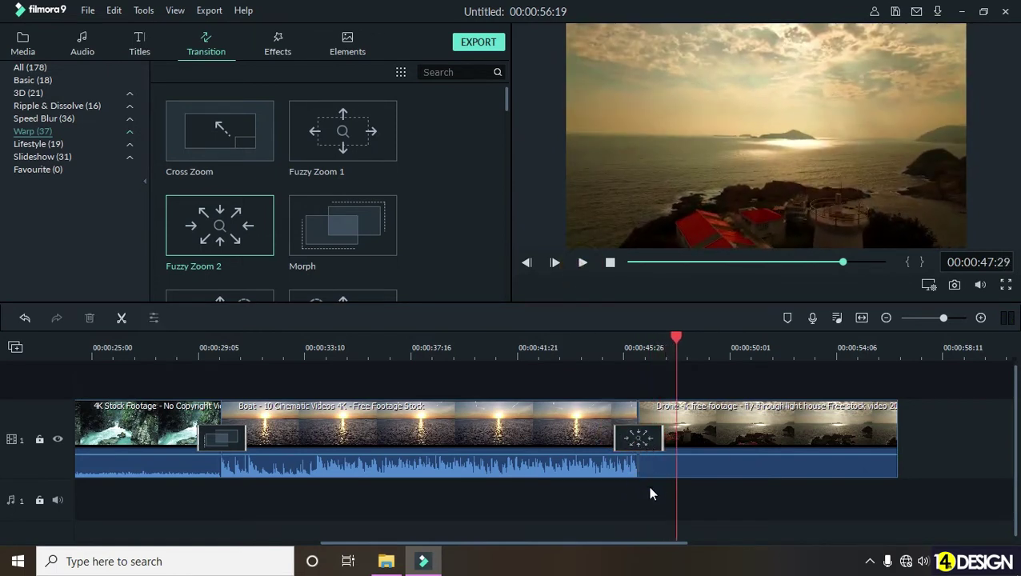
left_click(652, 441)
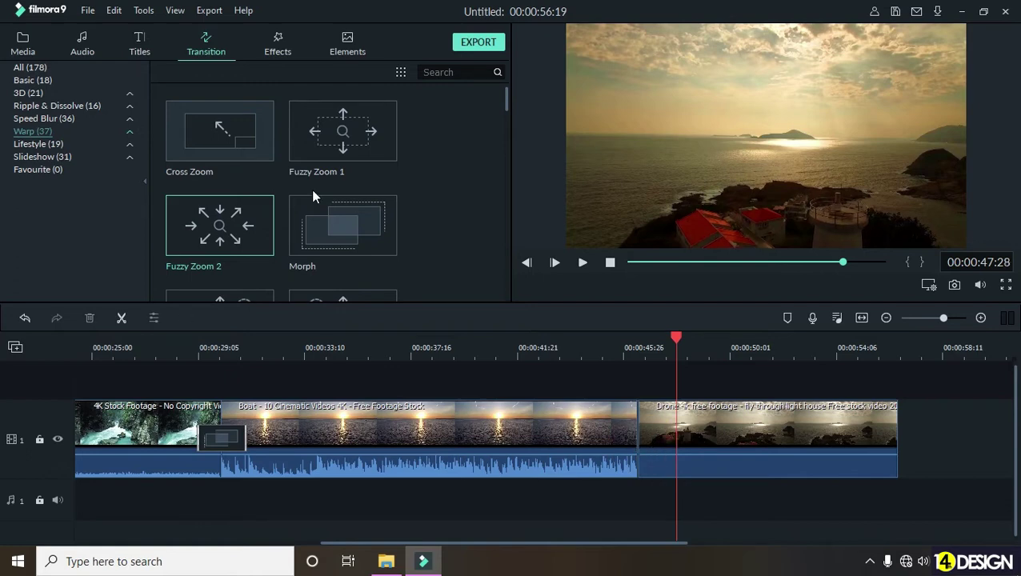
scroll(375, 206, "down", 5)
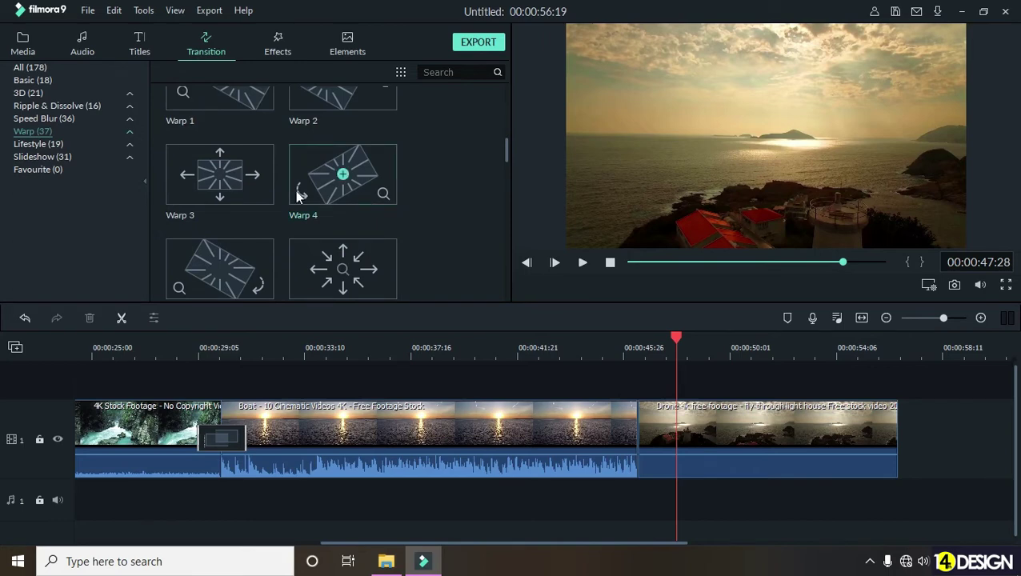
scroll(295, 193, "down", 10)
- Swap in Whirl 5 at the Boat–Drone join, preview it, then show the Slideshow (31) transitions
left_click_drag(378, 183, 636, 440)
left_click(586, 349)
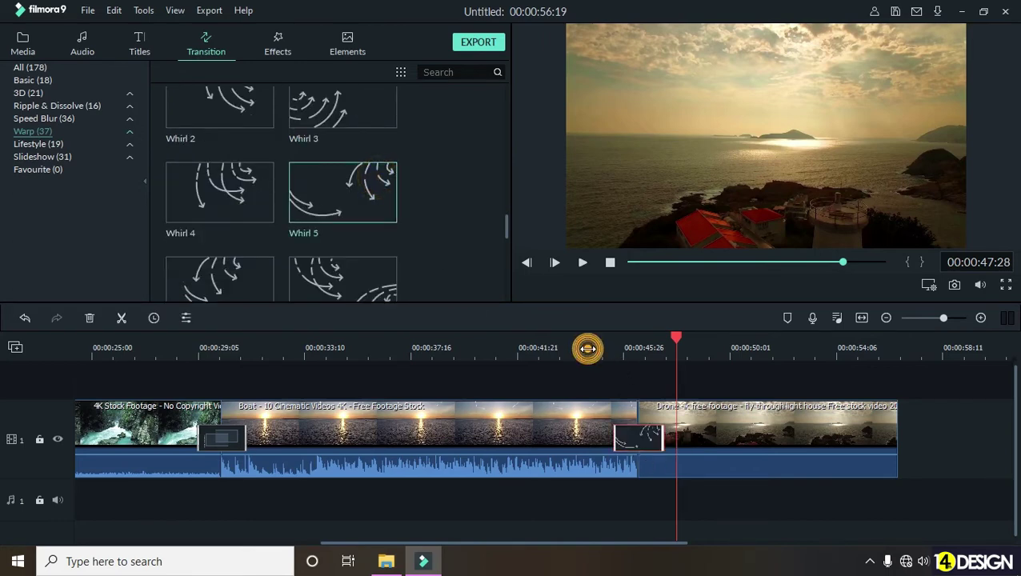
left_click(580, 265)
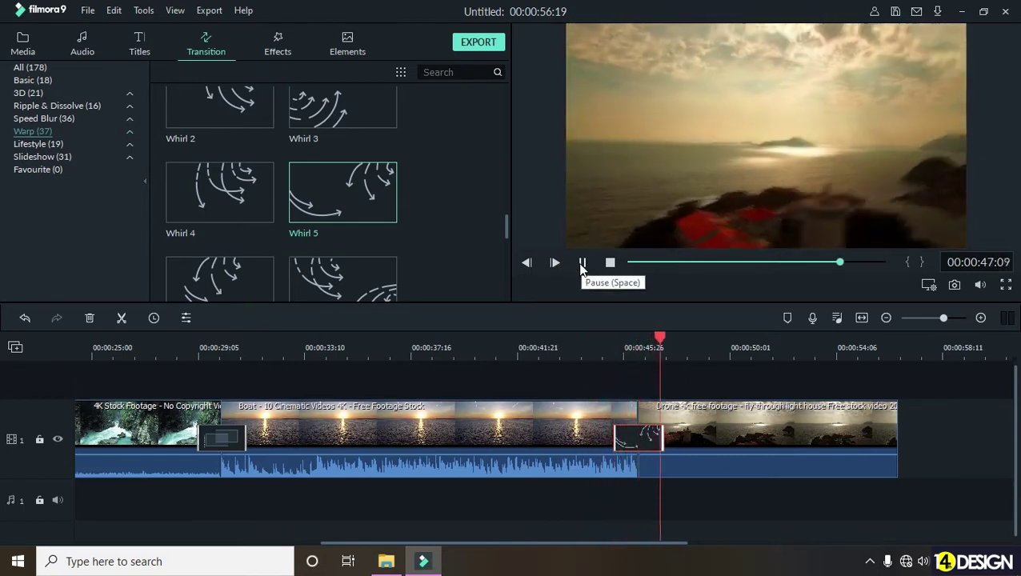
left_click(582, 264)
left_click(639, 440)
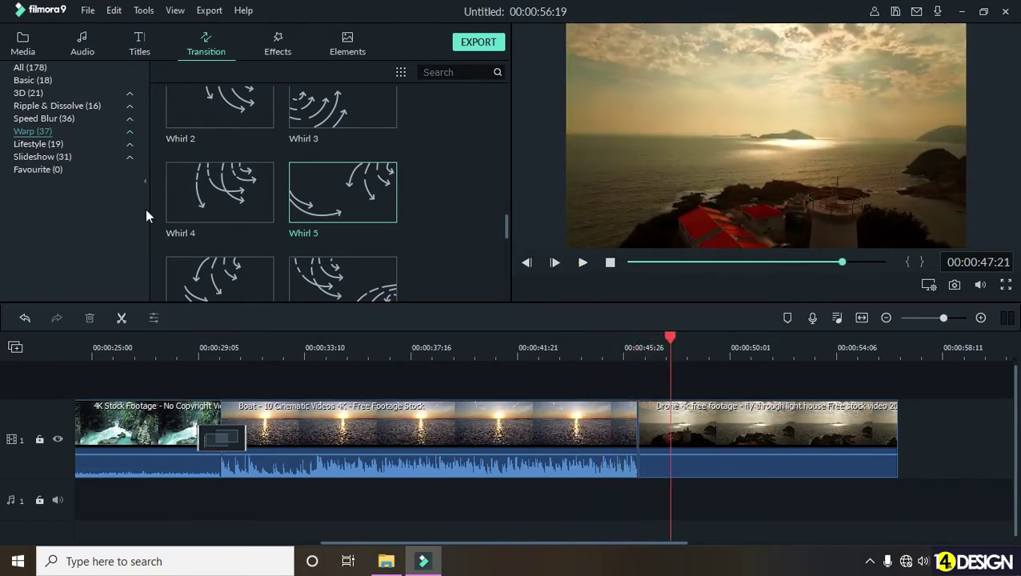
left_click(93, 158)
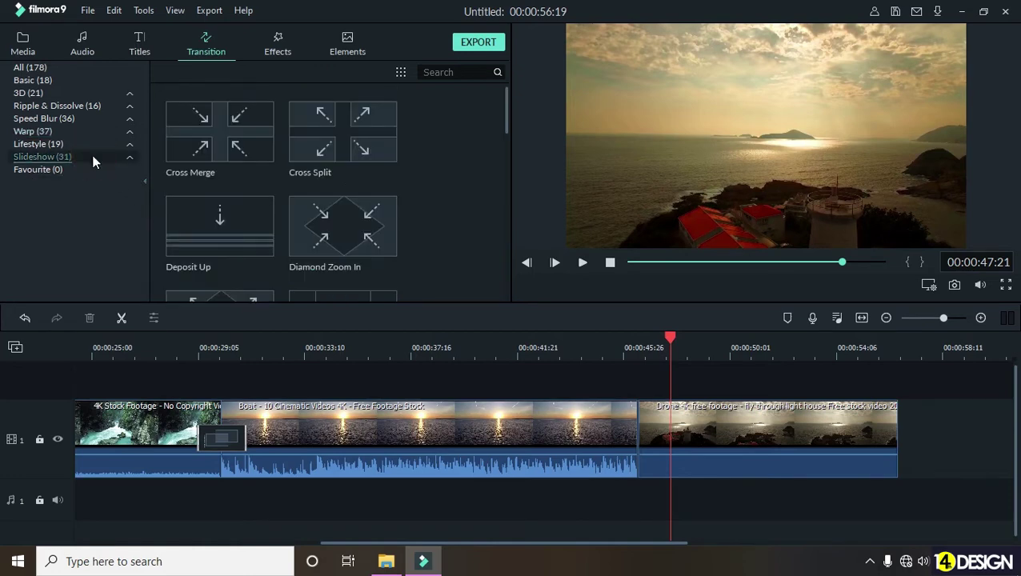
- Place the Erase transition at the Boat–Drone join and preview it
scroll(430, 210, "down", 5)
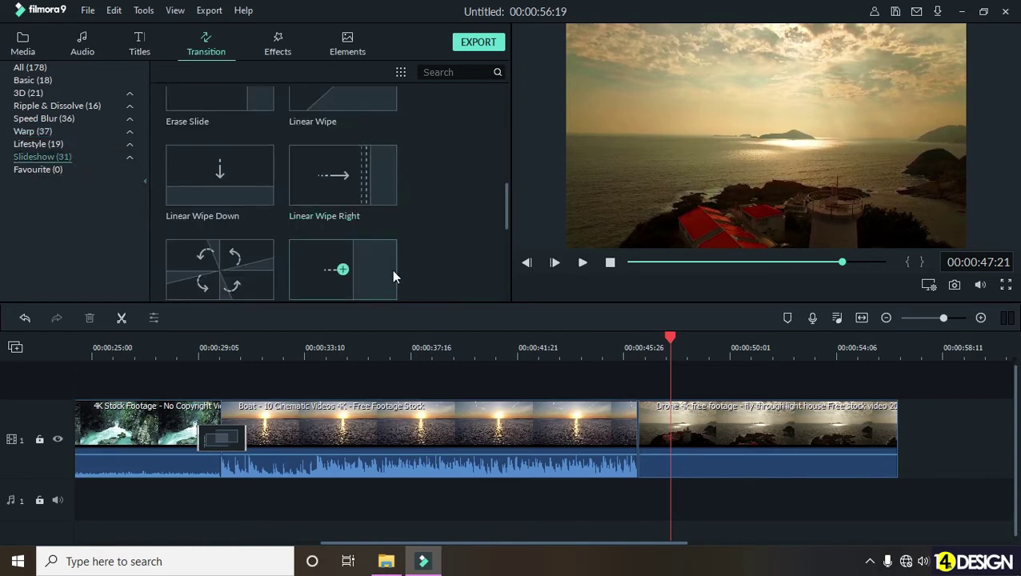
scroll(391, 256, "up", 4)
mouse_move(379, 202)
left_mouse_down()
mouse_move(615, 436)
mouse_move(638, 438)
left_mouse_up()
left_click(563, 344)
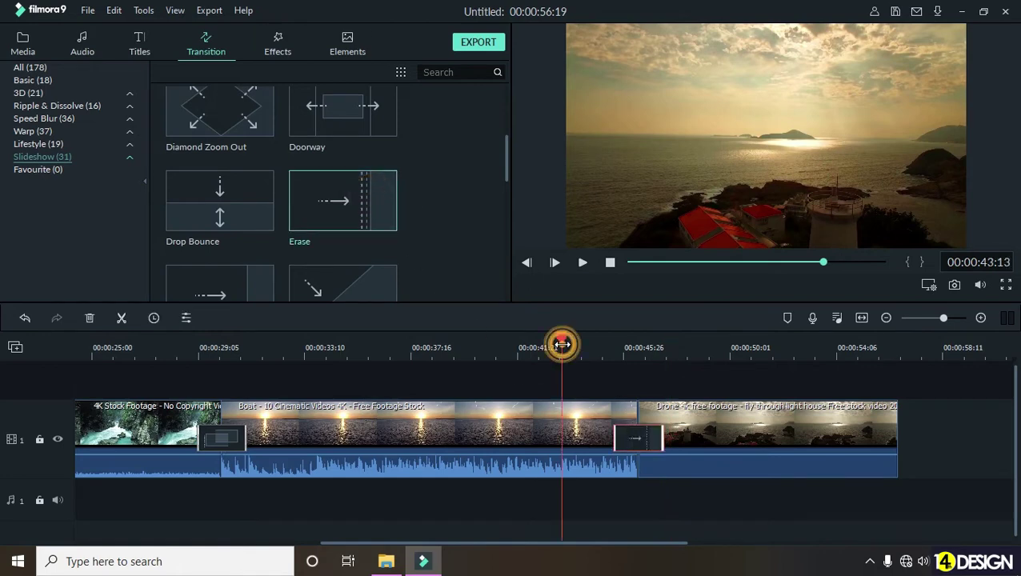
left_click(582, 263)
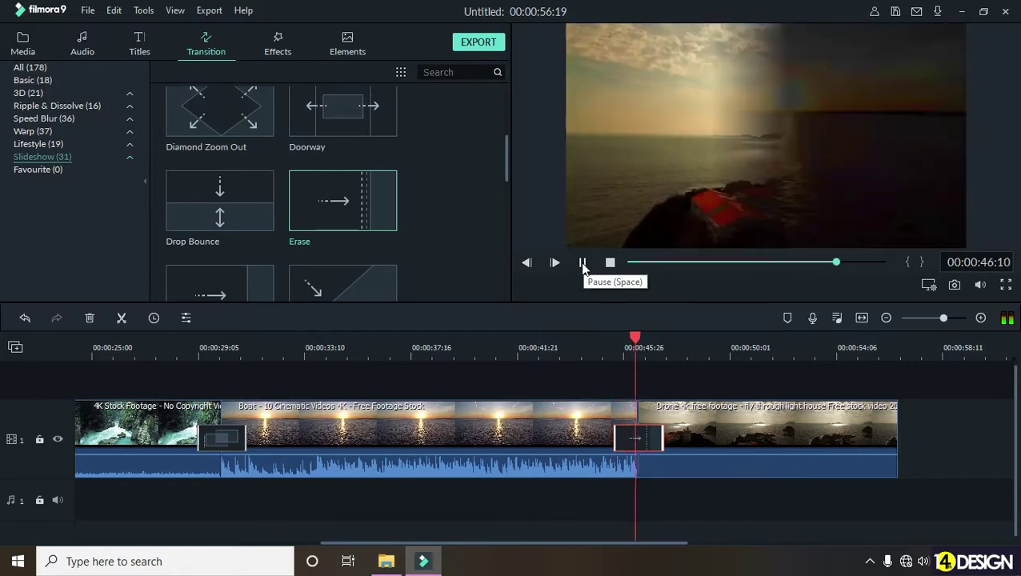
left_click(582, 264)
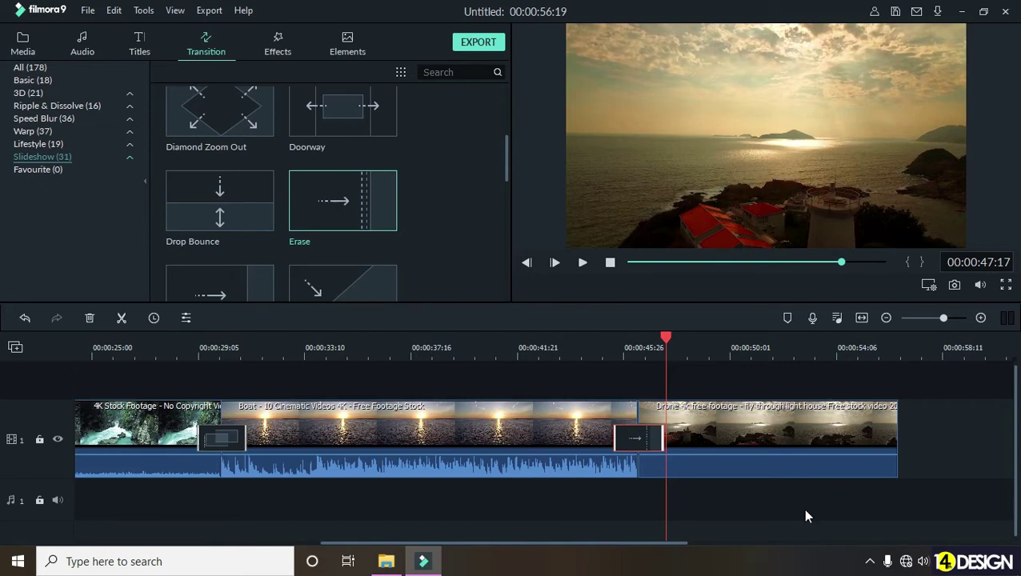
- Check network status, mute the computer's speakers, and set the playhead to 00:00:44:27
left_click(902, 562)
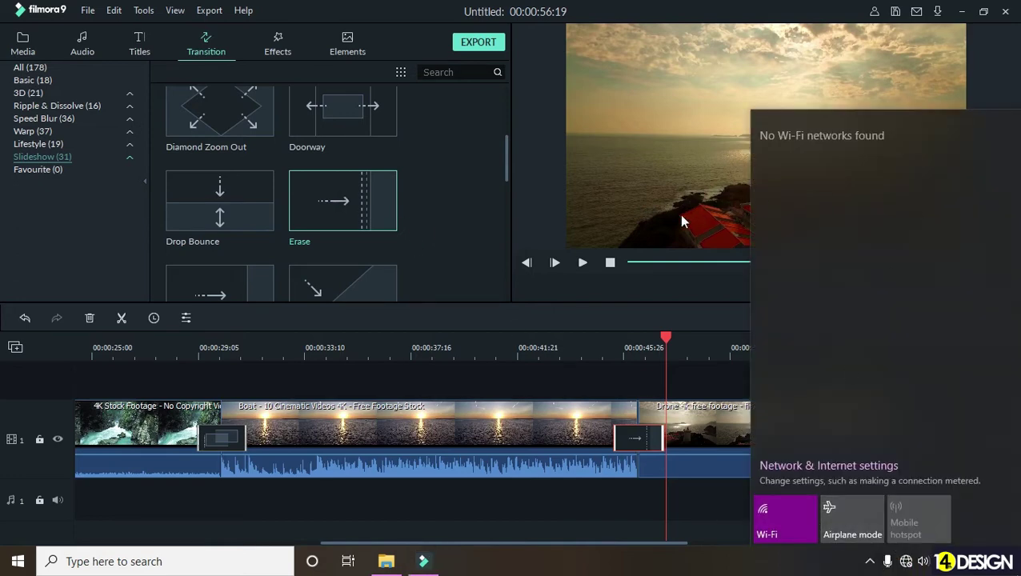
left_click(623, 13)
left_click(923, 562)
left_click(775, 525)
left_click(773, 558)
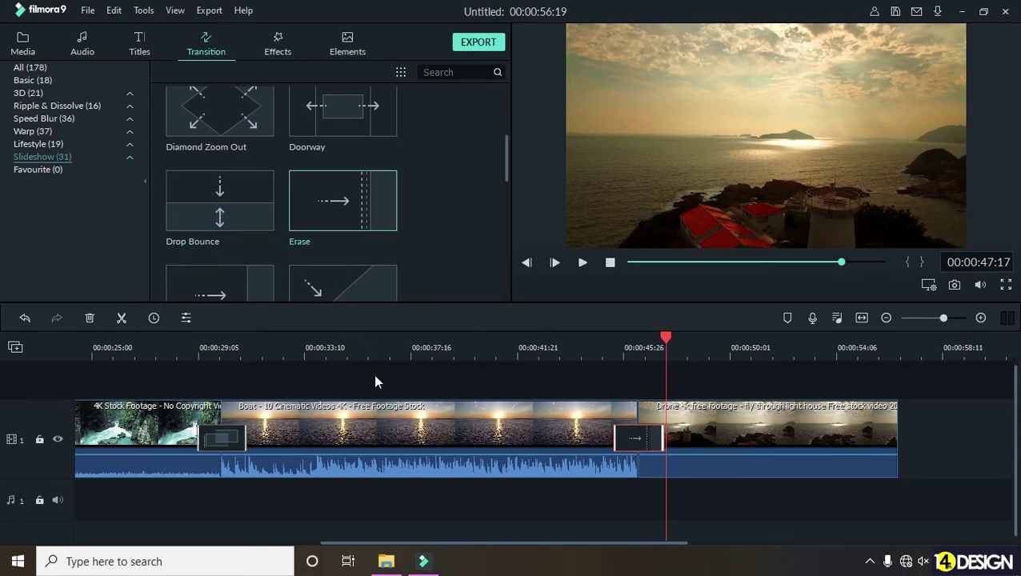
left_click(619, 354)
scroll(533, 360, "up", 2)
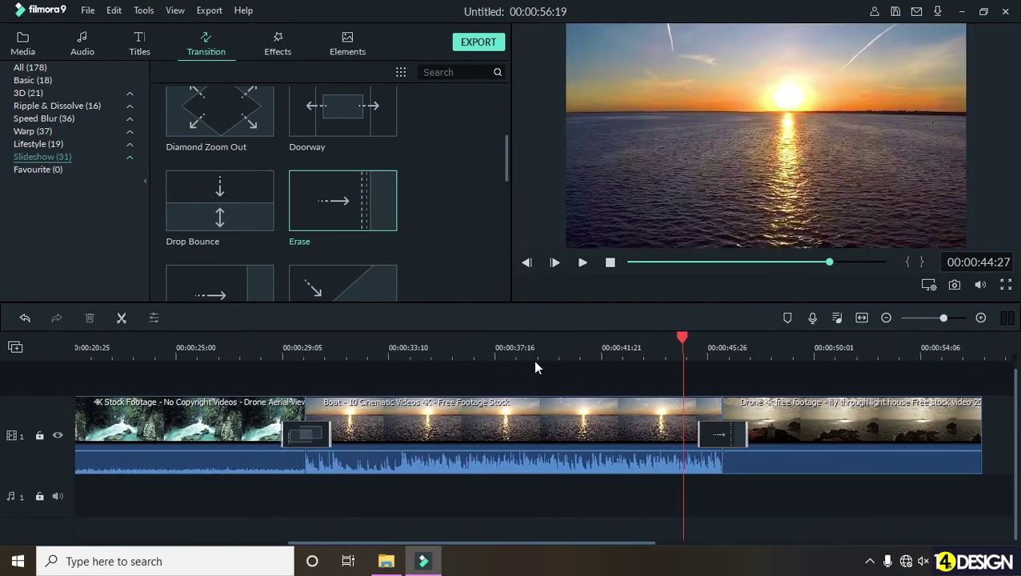
- Drop the Slideshow Roll Anticlockwise transition onto the waterfall-to-Boat clip join
scroll(345, 273, "down", 5)
scroll(345, 272, "down", 2)
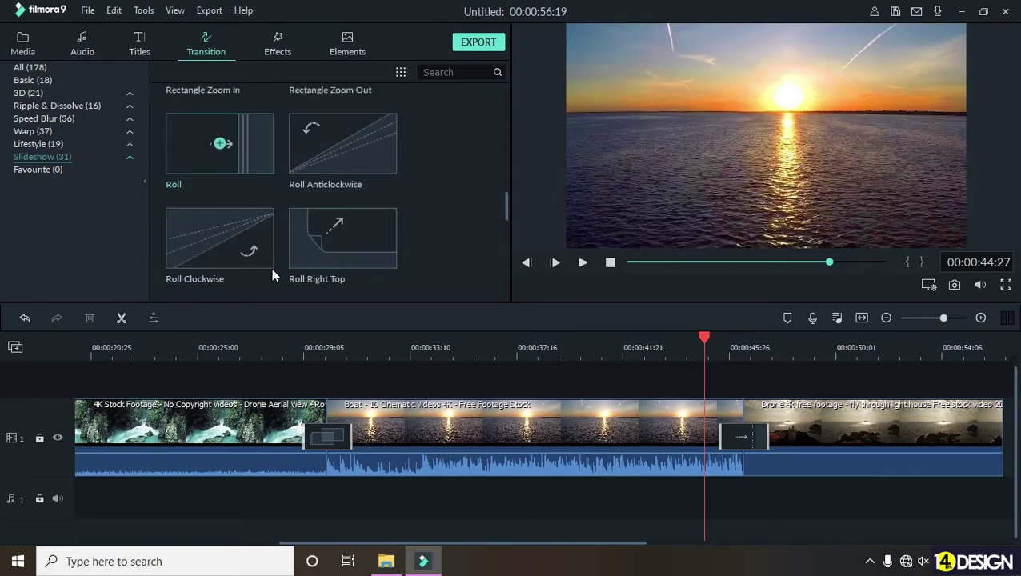
mouse_move(364, 160)
left_mouse_down()
mouse_move(369, 225)
mouse_move(368, 151)
left_mouse_up()
left_click_drag(323, 447, 323, 446)
left_click_drag(349, 347, 331, 421)
- Preview the new transition by playing it and scrubbing through to 30:04
left_click(287, 360)
left_click(583, 262)
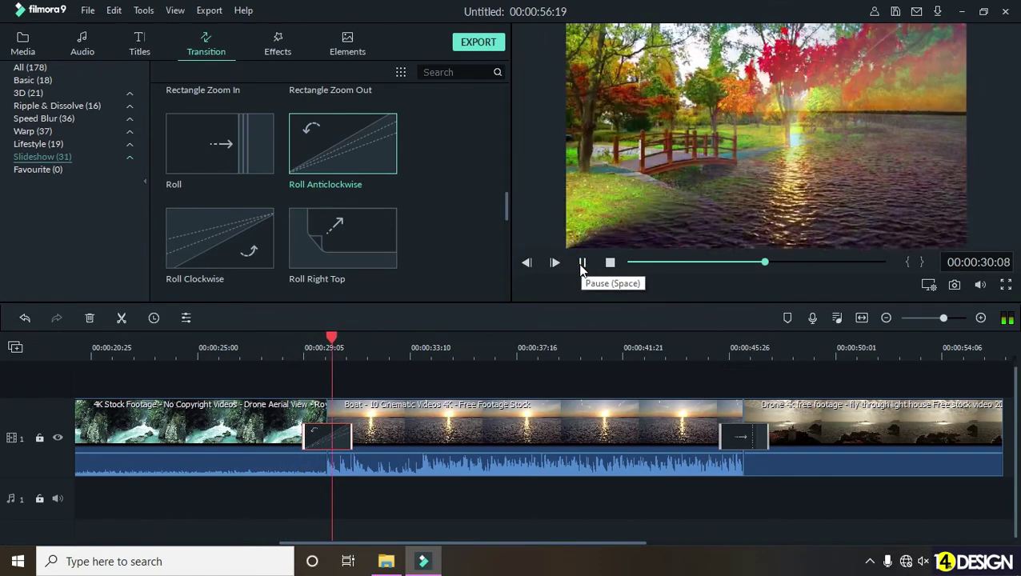
left_click(583, 263)
left_click_drag(305, 344, 335, 337)
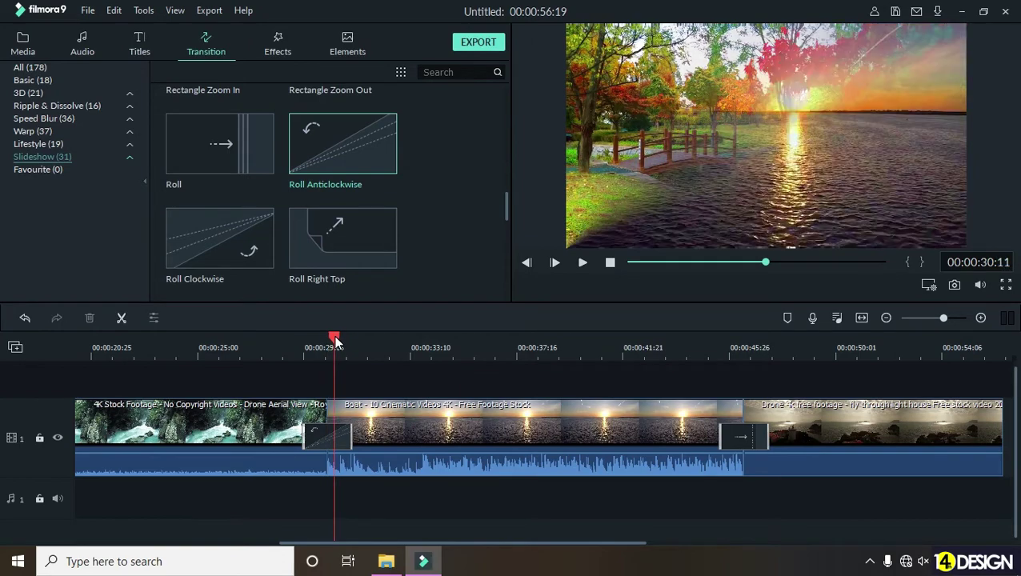
scroll(308, 331, "up", 3)
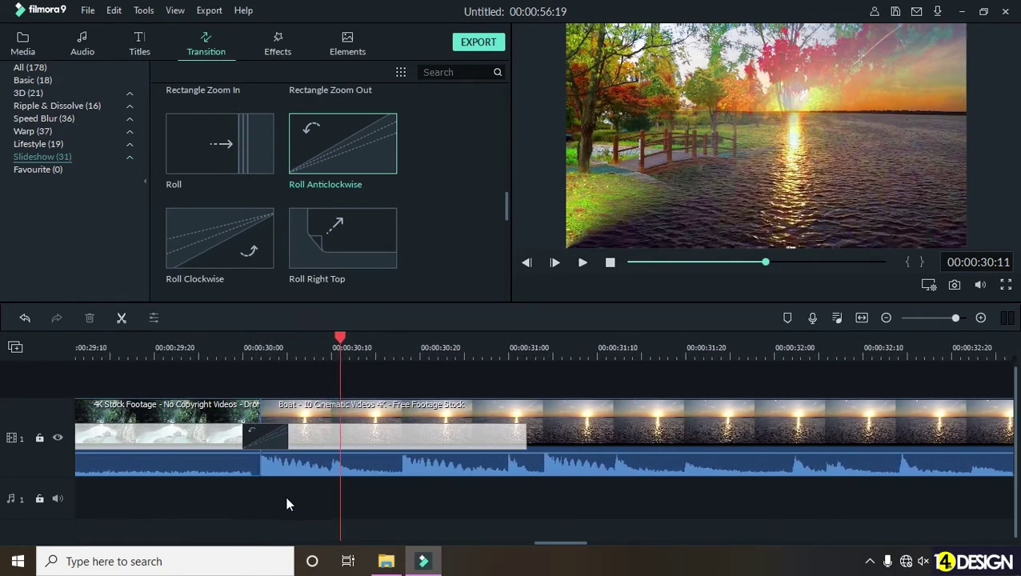
- Shorten the Roll Anticlockwise transition's duration at the first clip join
scroll(289, 504, "left", 1)
left_click_drag(369, 334, 547, 362)
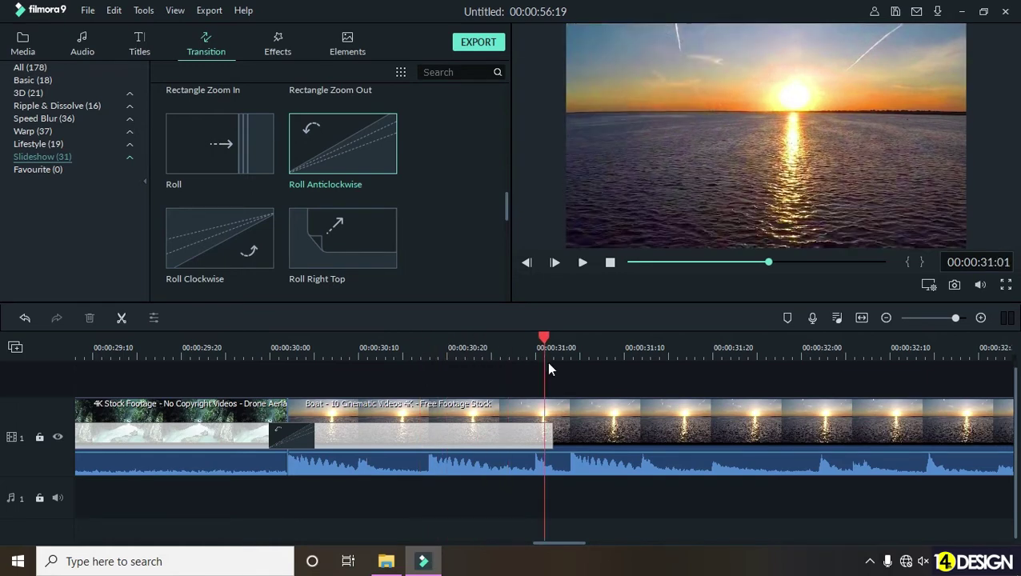
scroll(421, 346, "down", 1)
left_click(381, 338)
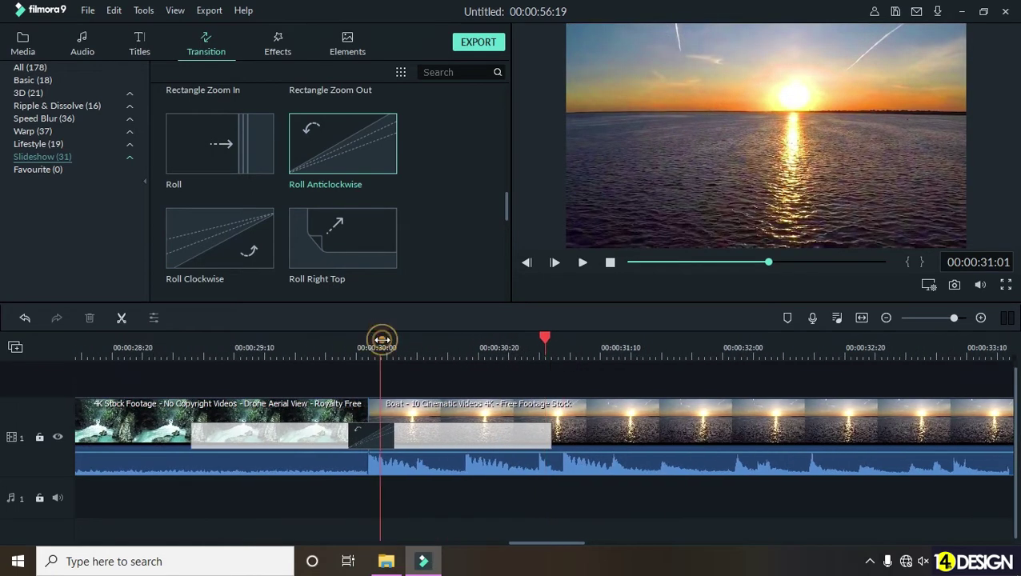
left_click(536, 436)
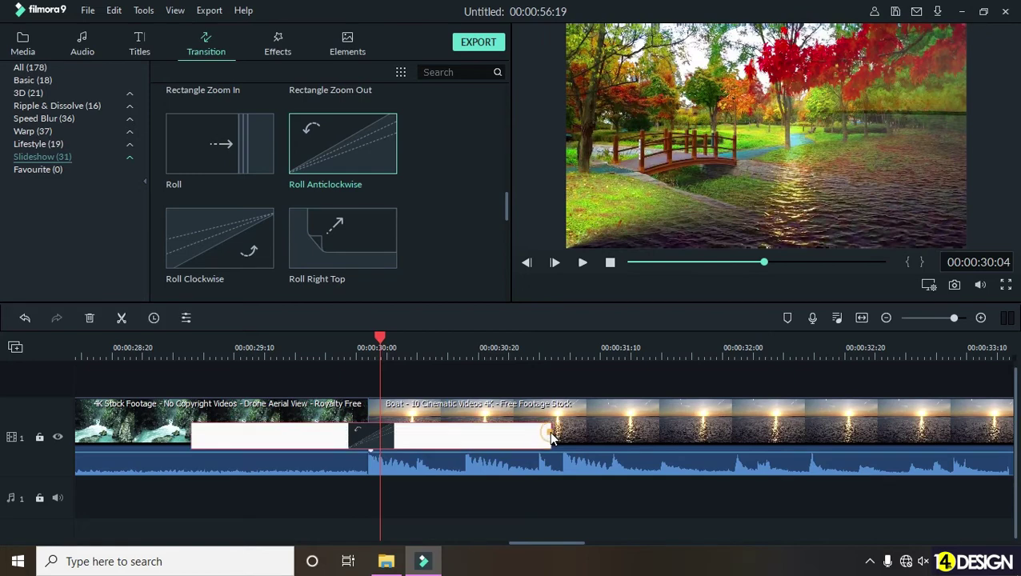
left_click_drag(551, 434, 459, 435)
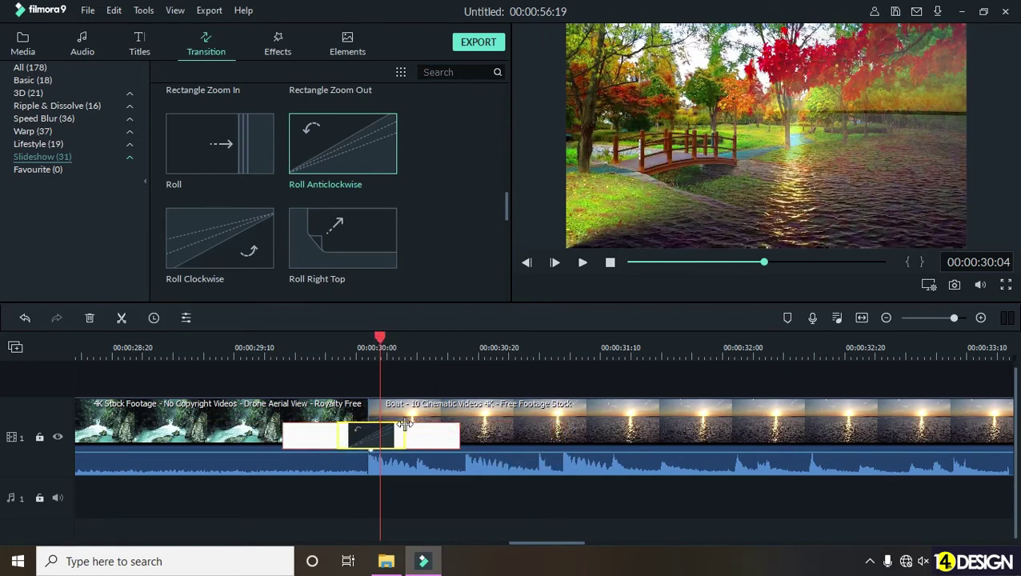
- Preview the shortened transition from 29:25, scrubbing to 30:08 and replaying from 26:26
left_click(324, 346)
left_click(583, 263)
left_click(584, 263)
left_click(341, 351)
left_click_drag(338, 340, 406, 351)
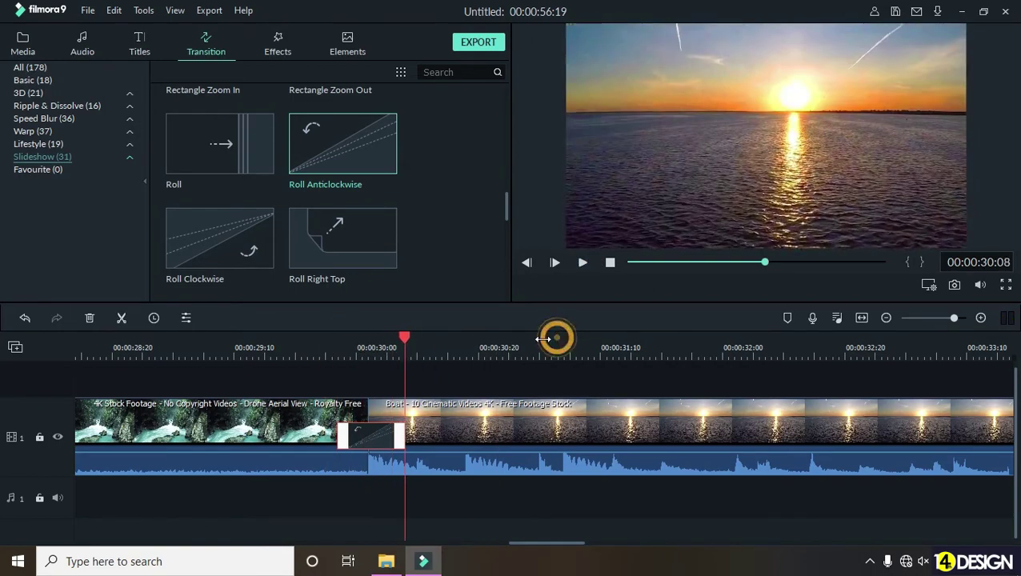
scroll(556, 337, "down", 5)
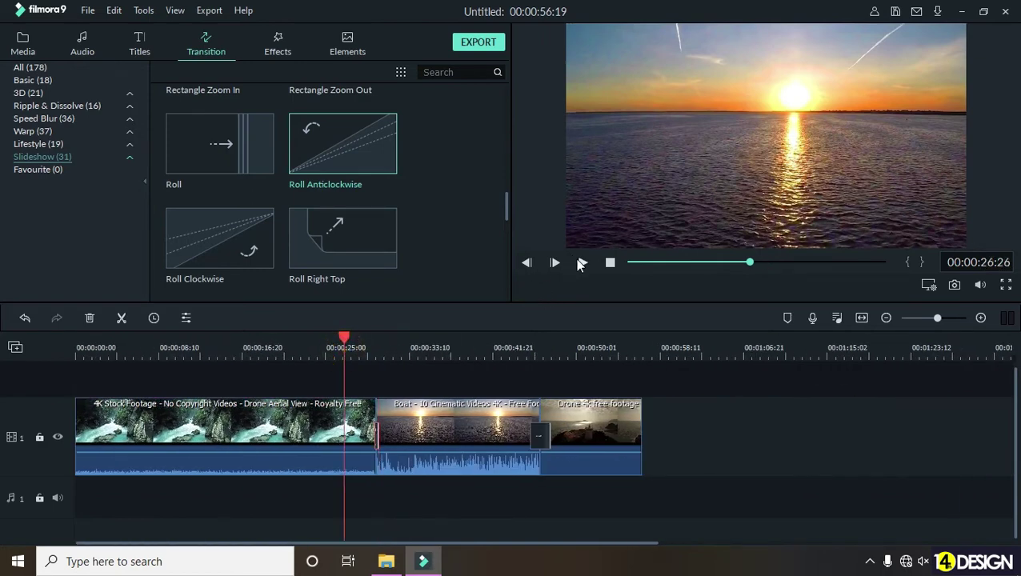
left_click(583, 262)
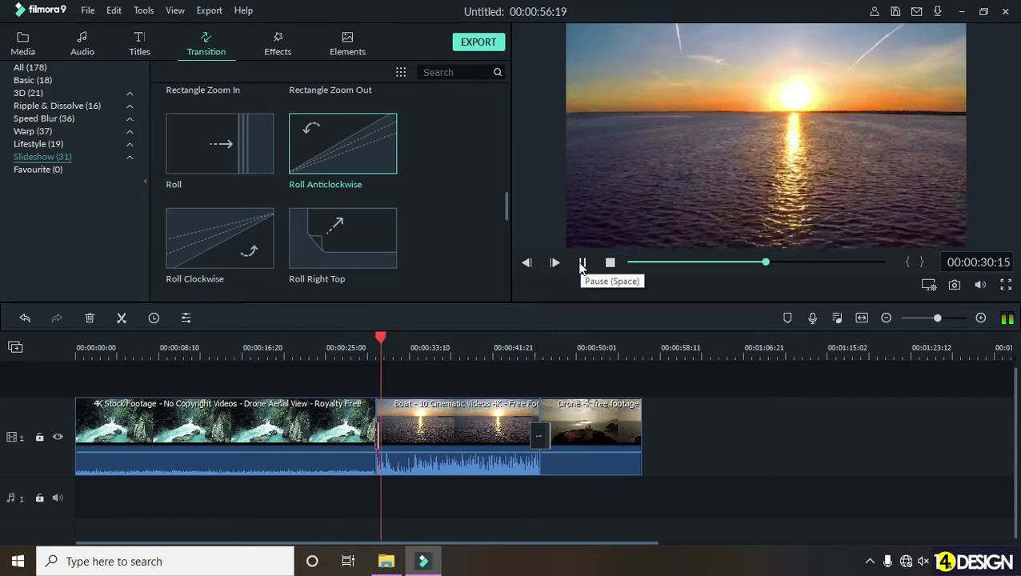
left_click(582, 263)
- Zoom in on the waterfall-to-Boat join and delete its transition, leaving a straight cut
scroll(342, 349, "up", 3)
scroll(671, 357, "up", 1)
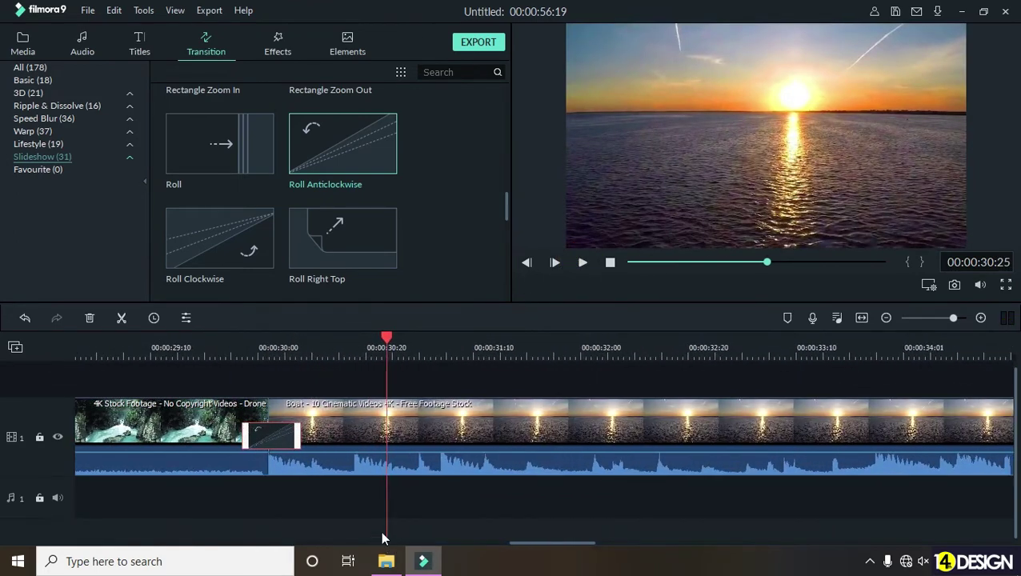
scroll(615, 497, "left", 3)
left_click(440, 432)
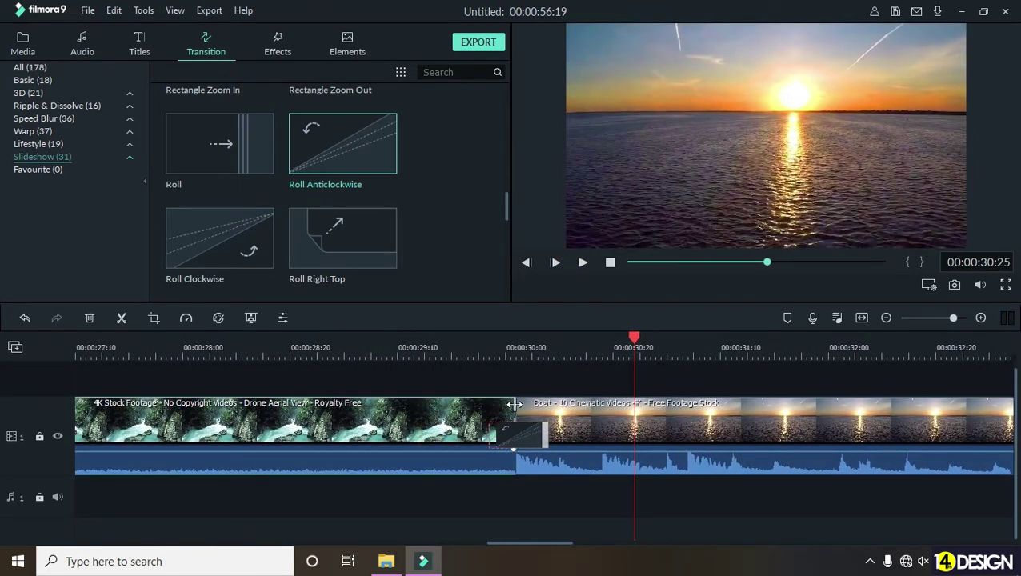
left_click(489, 349)
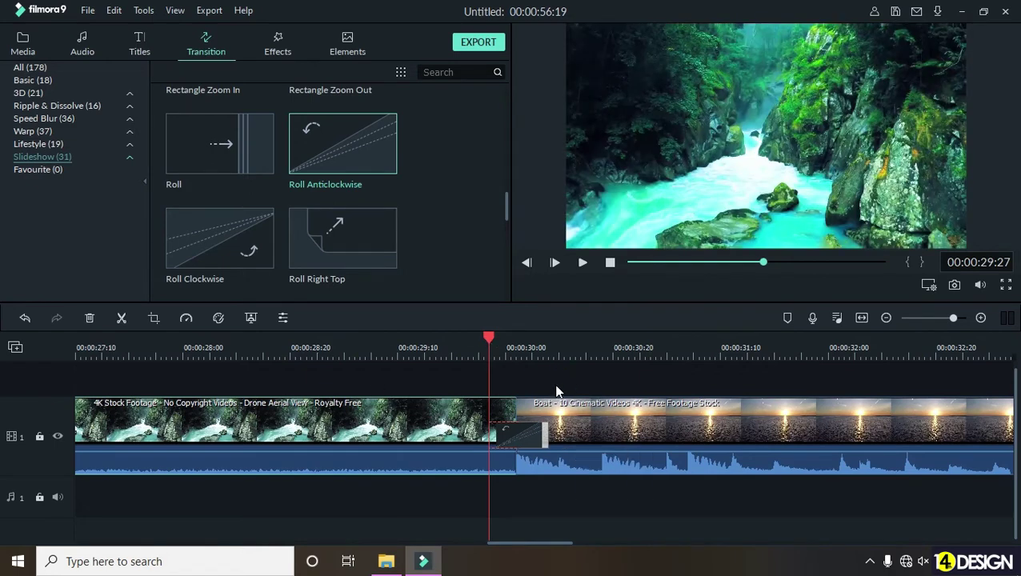
left_click(540, 433)
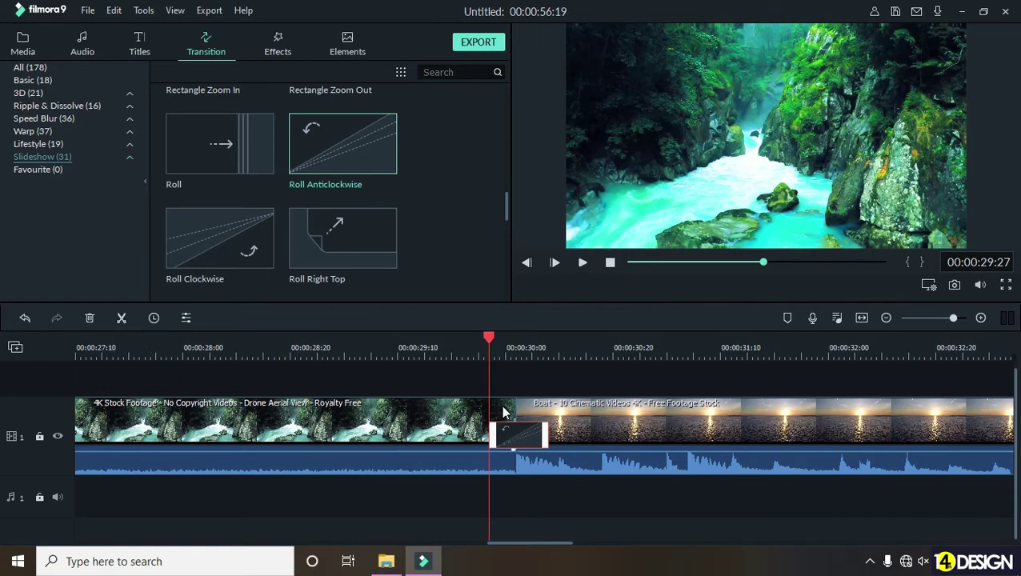
left_click_drag(469, 353, 608, 360)
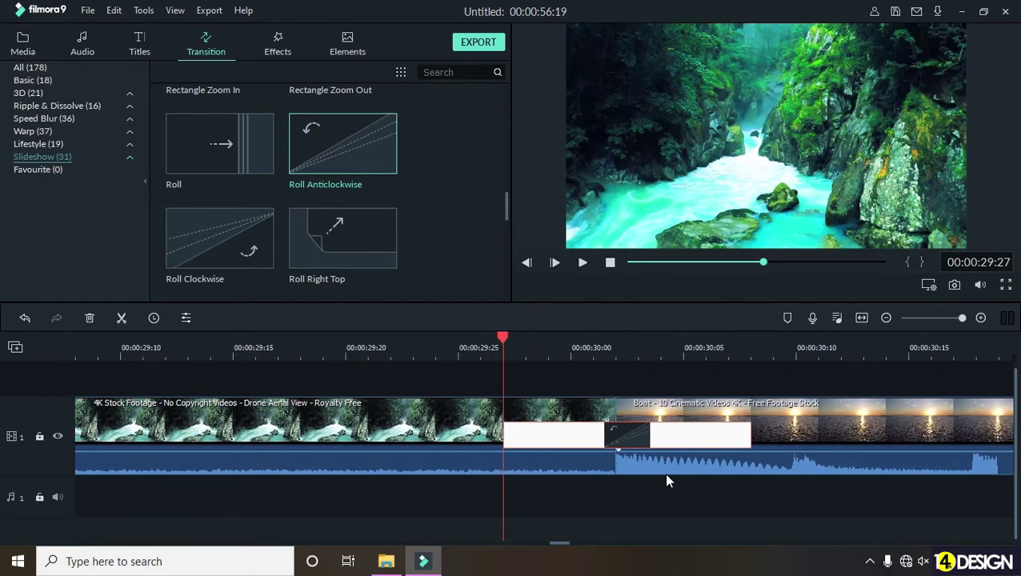
left_click(581, 432)
key("Delete")
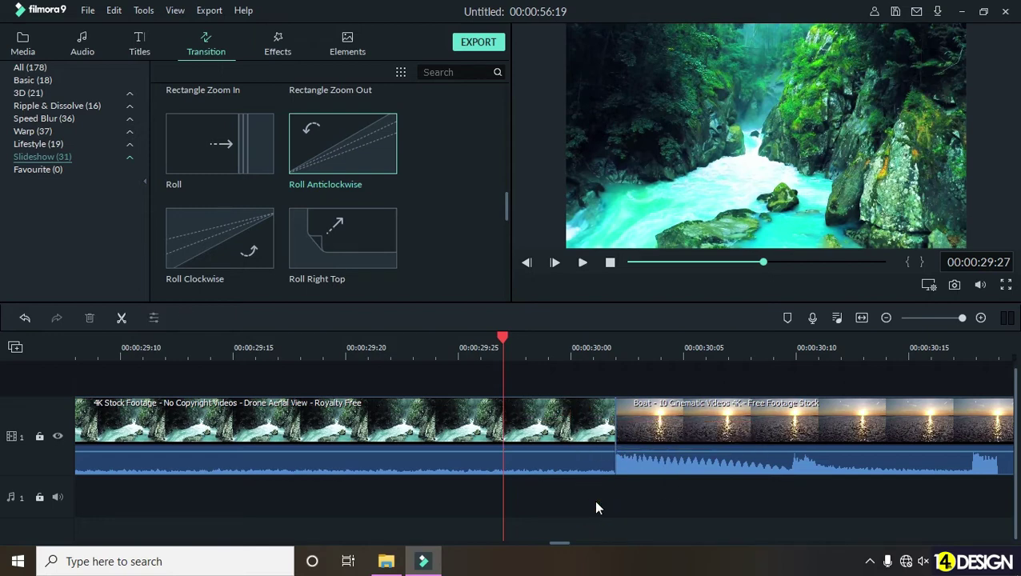
left_click(429, 493)
- Trim the end of the waterfall clip back to around 28:07
left_click(410, 418)
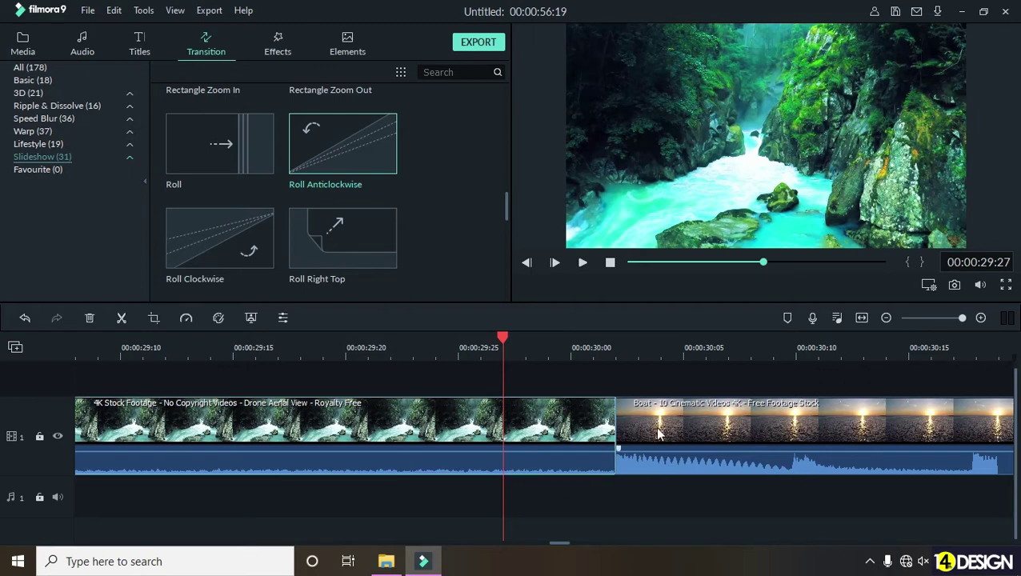
left_click(617, 413)
left_click_drag(618, 416, 274, 427)
scroll(413, 352, "down", 5)
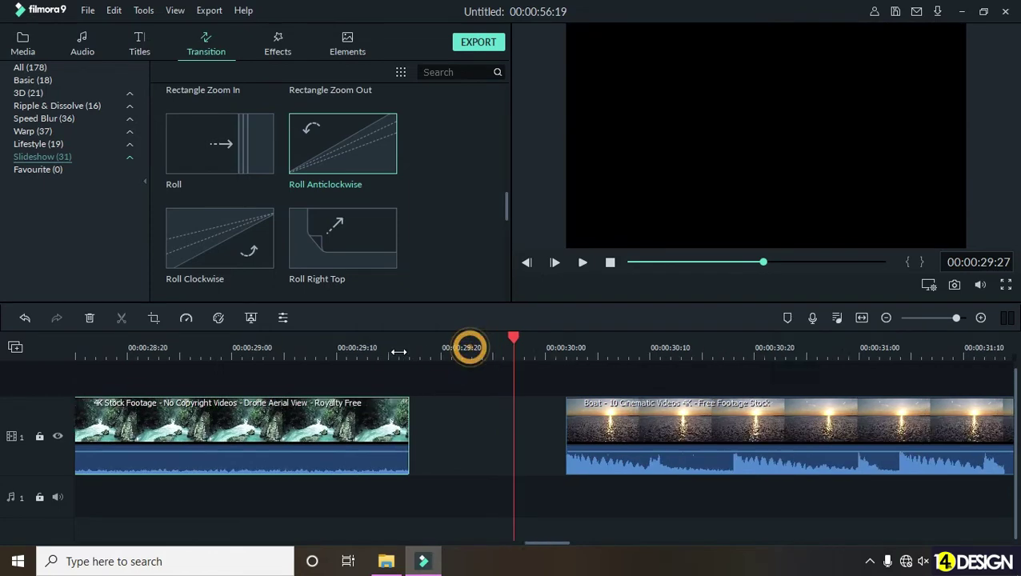
left_click(379, 349)
left_click(410, 349)
left_click_drag(415, 350, 438, 361)
left_click_drag(487, 412, 439, 431)
- Preview from 27:20, then delete the gap so Boat follows the waterfall clip directly
left_click(377, 346)
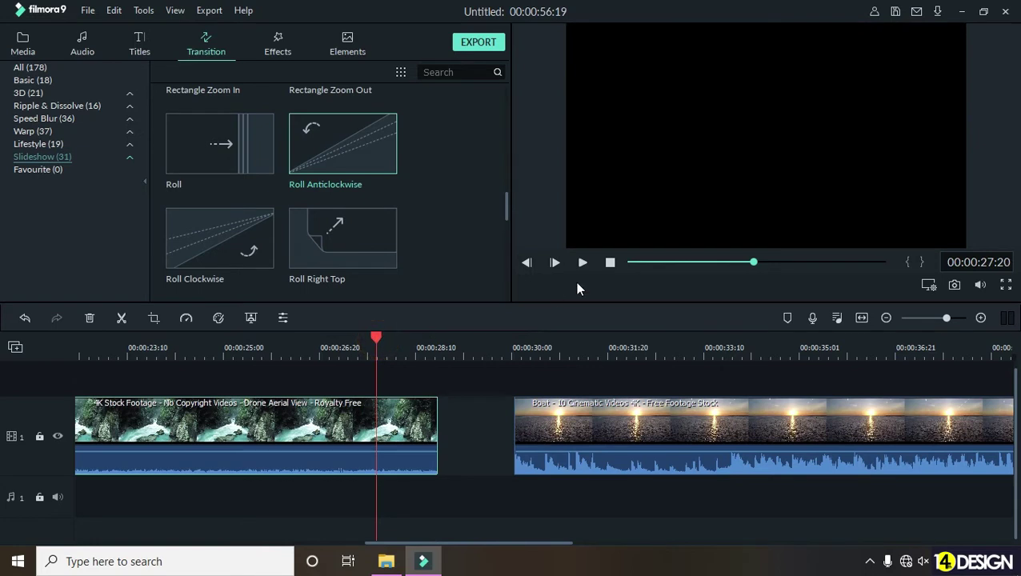
left_click(584, 263)
left_click(583, 264)
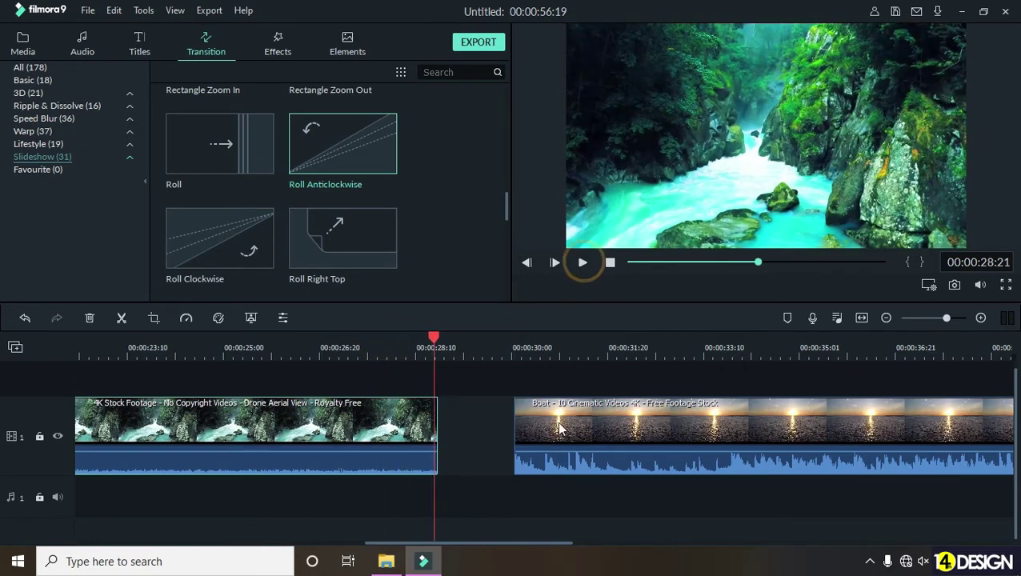
left_click(473, 422)
key("Delete")
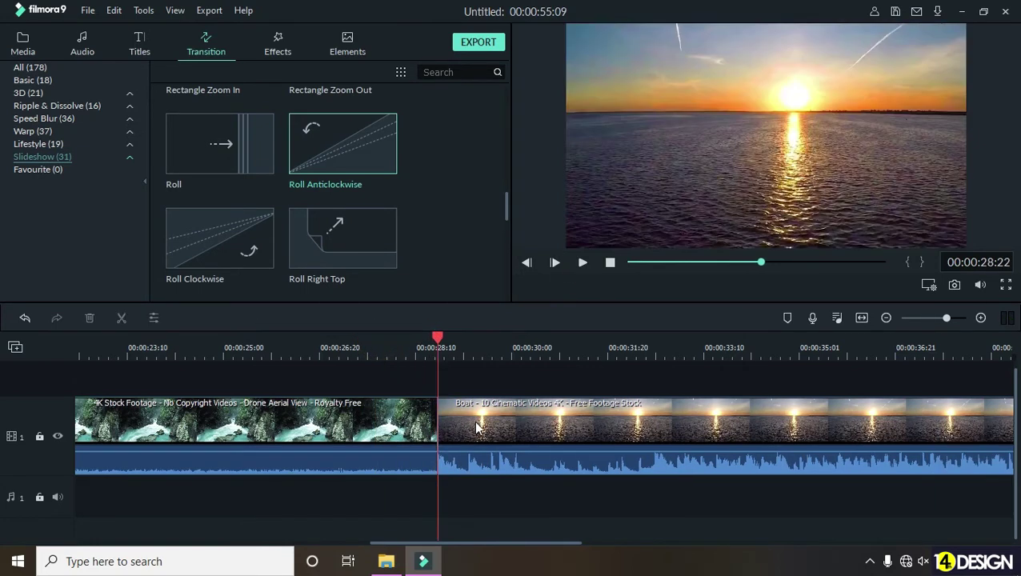
- Drop Roll Anticlockwise onto the waterfall-to-Boat cut and play it back to check it
left_click_drag(370, 145, 427, 443)
left_click(356, 346)
left_click(585, 262)
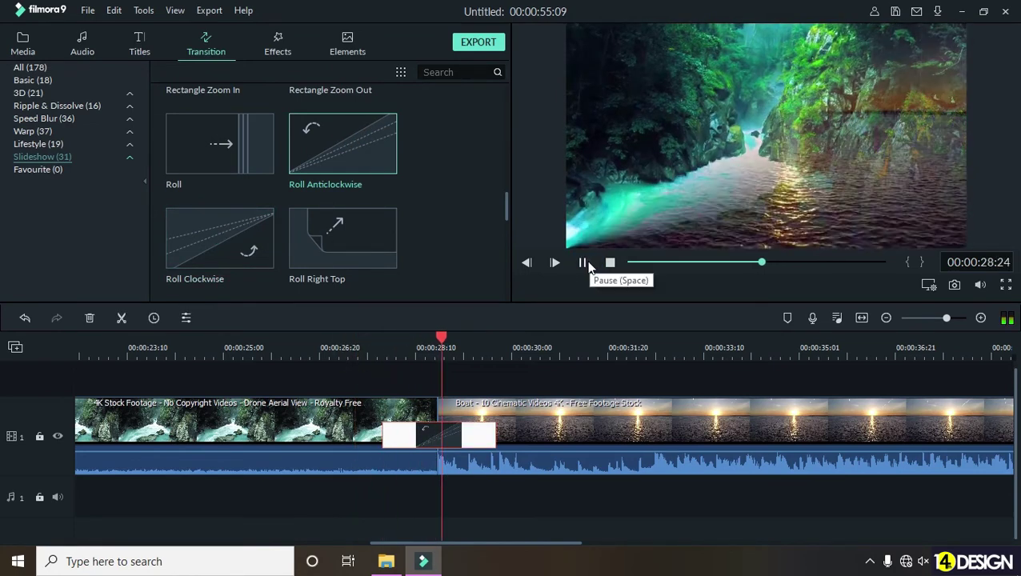
left_click_drag(754, 347, 621, 347)
left_click(621, 346)
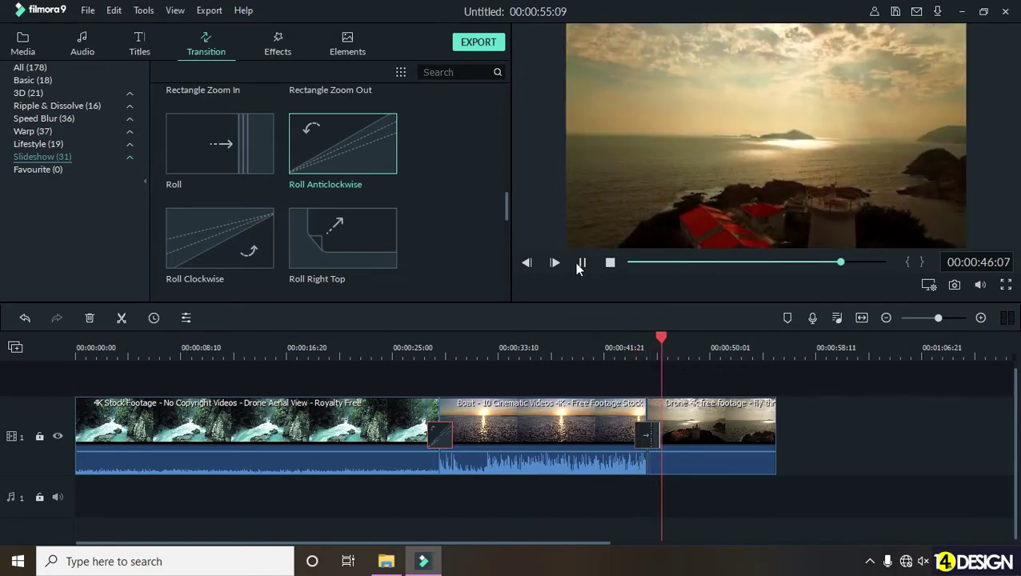
left_click(583, 263)
left_click(644, 437)
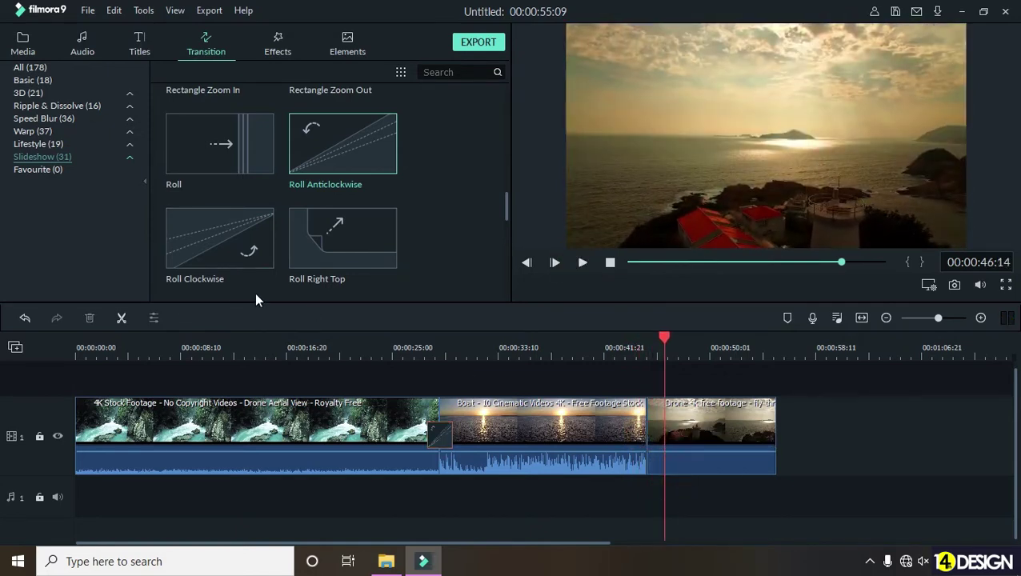
- Add Roll Anticlockwise between the Boat and lighthouse drone clips and play it back
left_click_drag(365, 142, 645, 432)
left_click(625, 349)
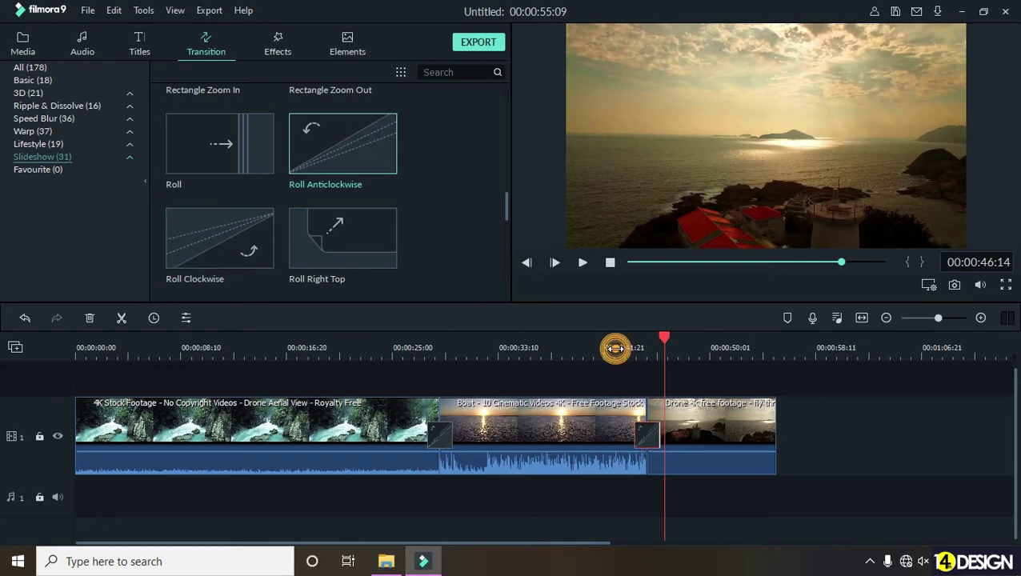
left_click(582, 263)
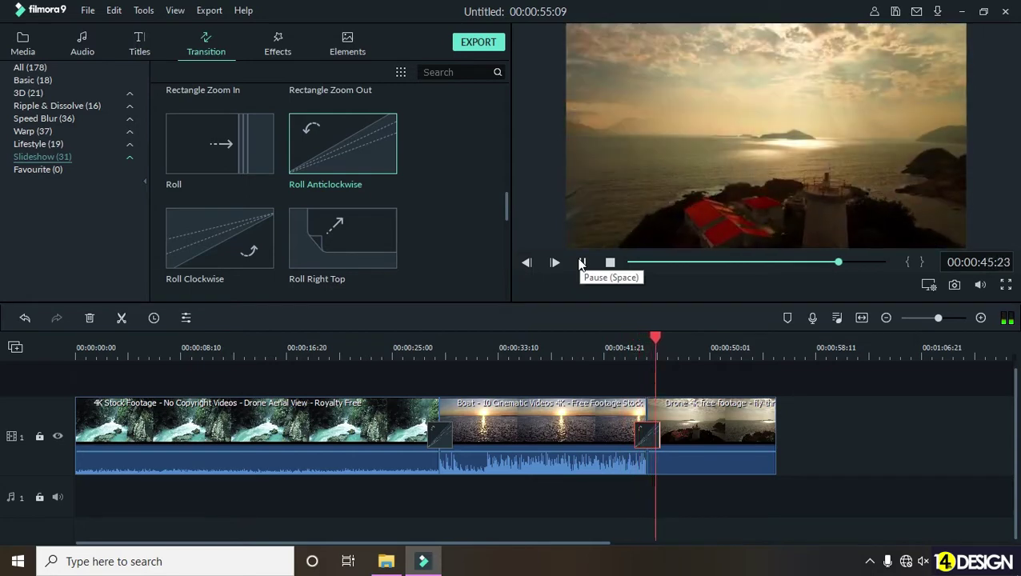
left_click(581, 264)
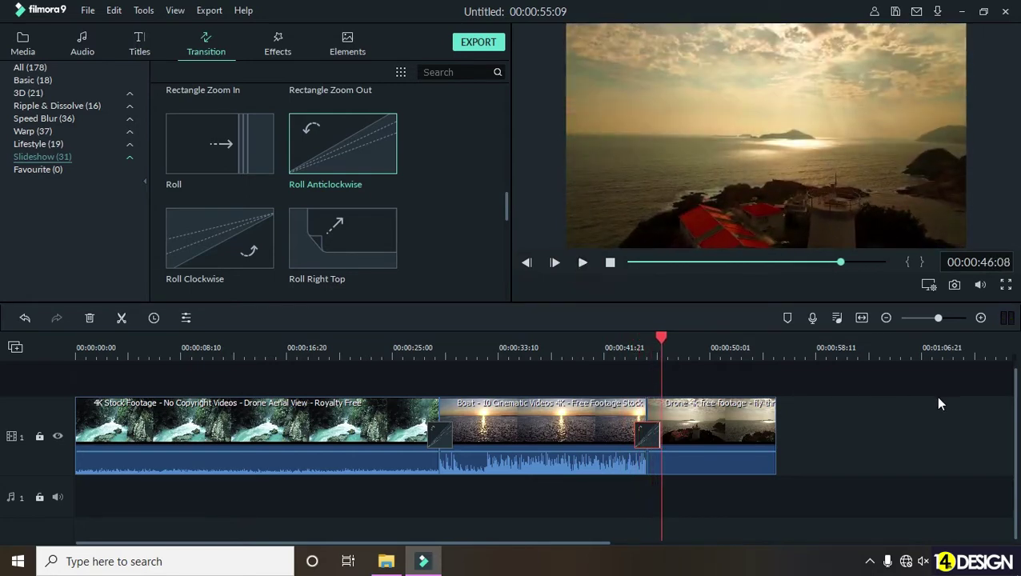
- Return the playhead to the start and zoom the timeline in and out to inspect the clips
left_click_drag(663, 337, 69, 366)
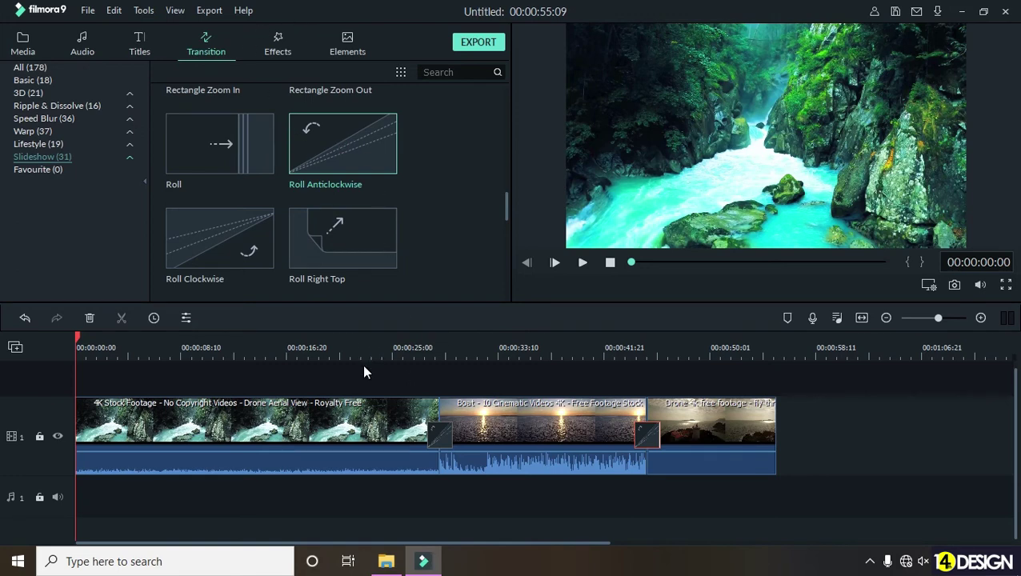
scroll(356, 374, "up", 1)
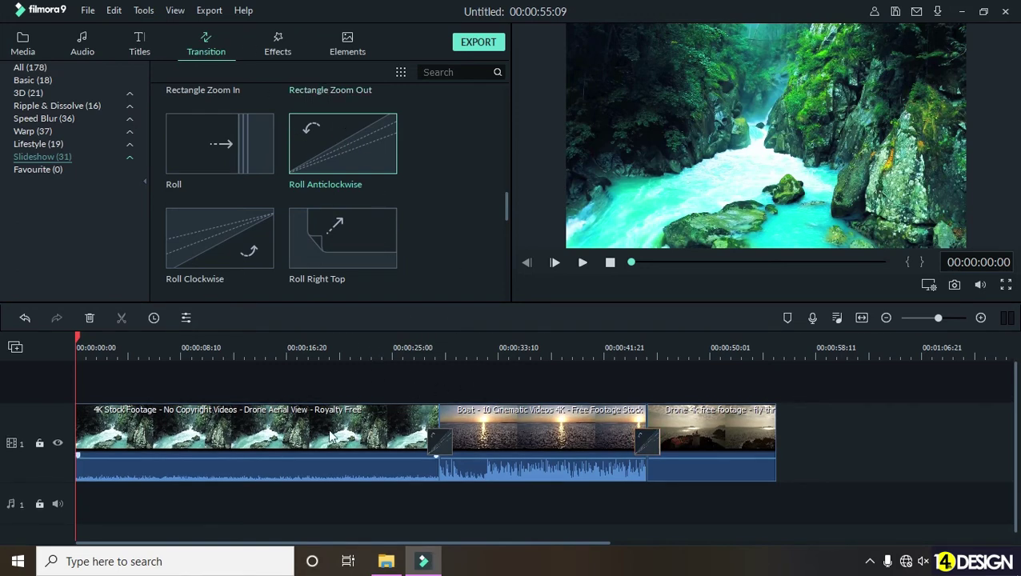
left_click_drag(188, 350, 223, 358)
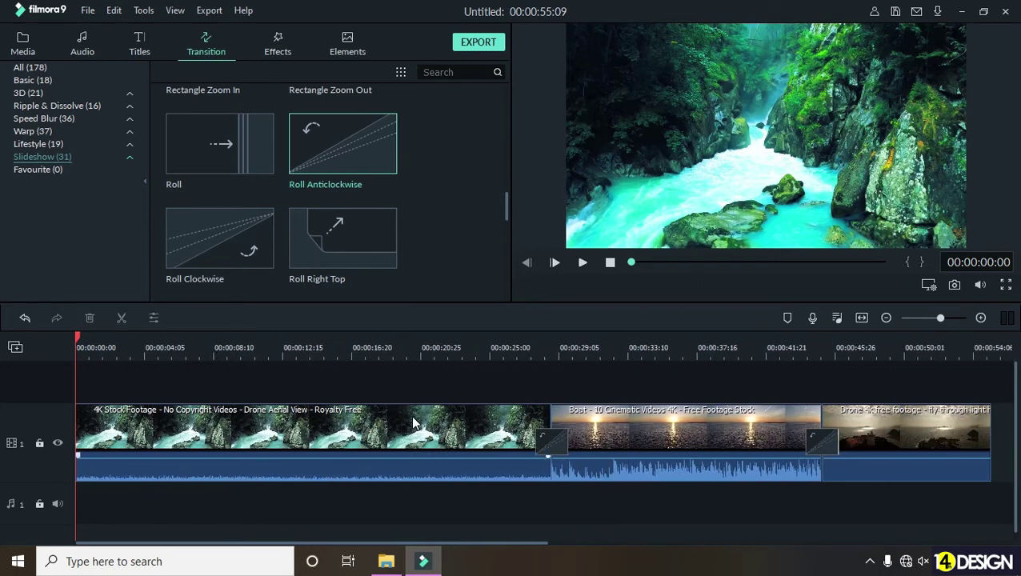
scroll(941, 491, "down", 3)
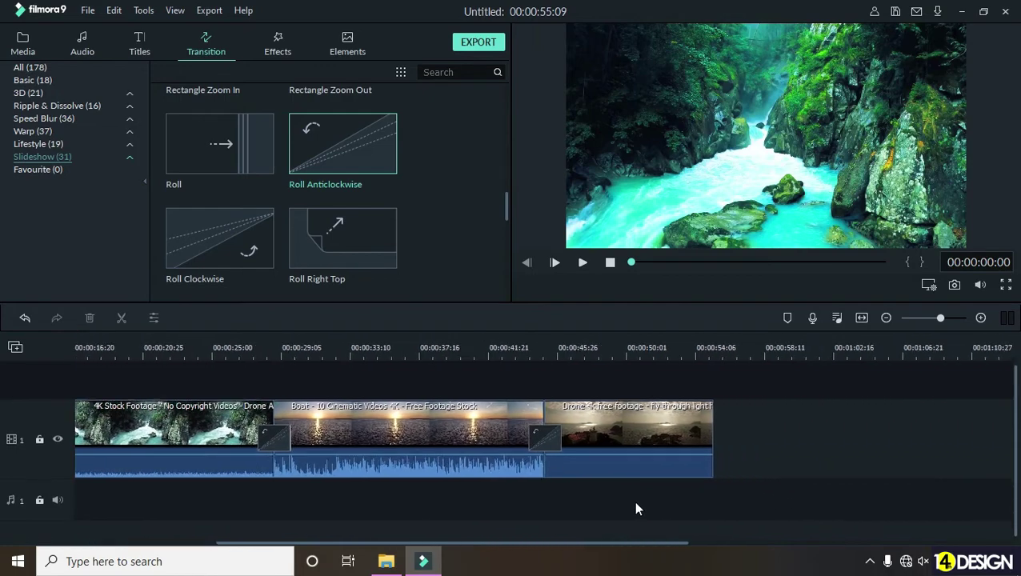
left_click_drag(501, 349, 891, 371)
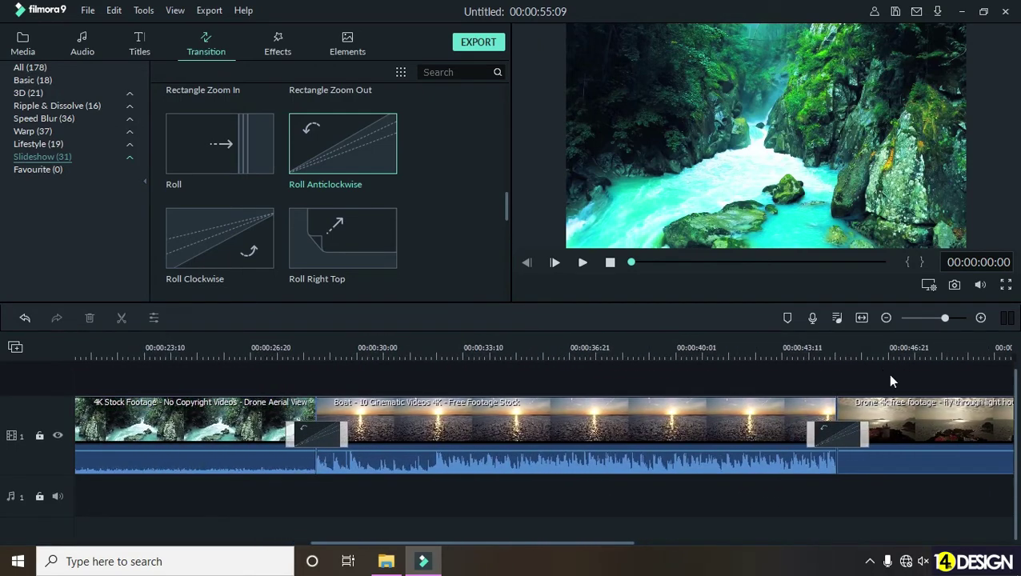
scroll(856, 496, "down", 5)
left_click_drag(433, 350, 645, 387)
scroll(645, 513, "down", 2)
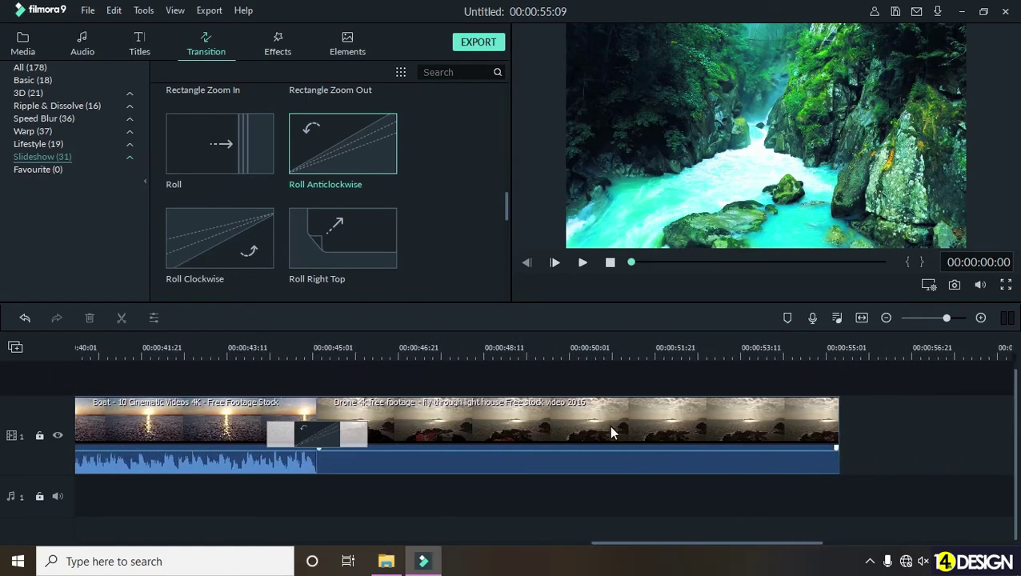
left_click_drag(413, 339, 240, 353)
scroll(236, 495, "up", 10)
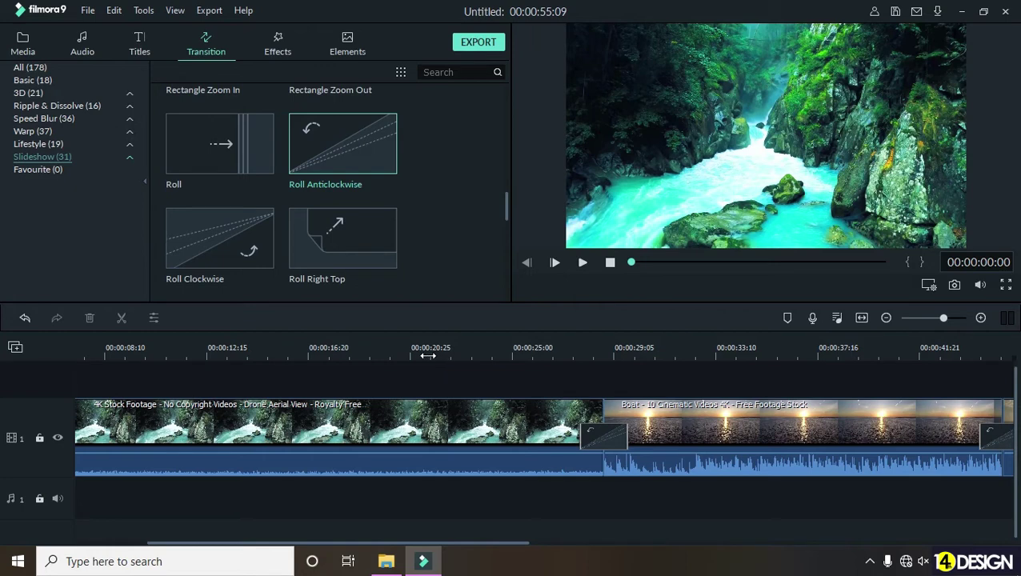
left_click(380, 350)
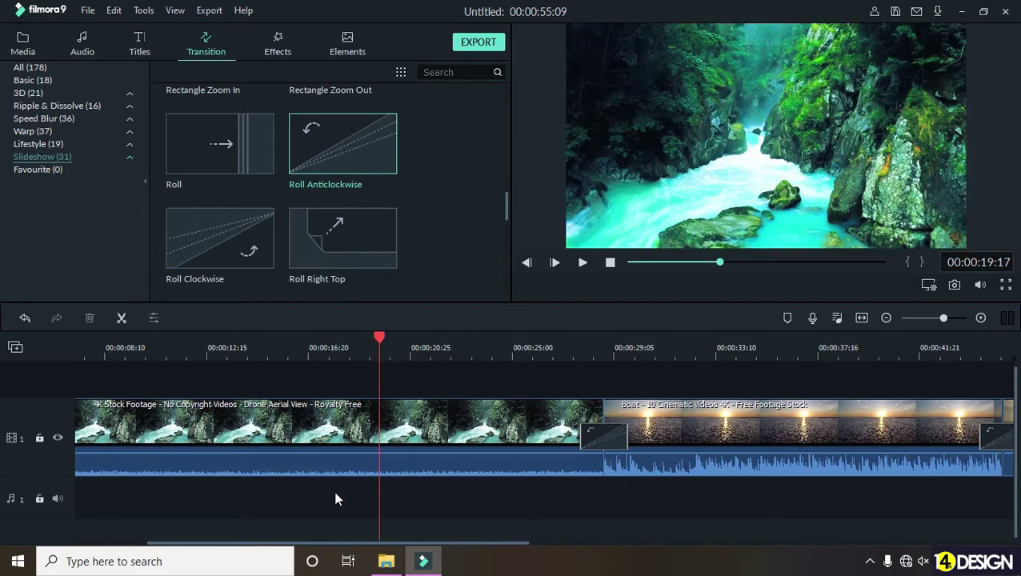
scroll(481, 480, "left", 3)
left_click_drag(653, 343, 624, 347)
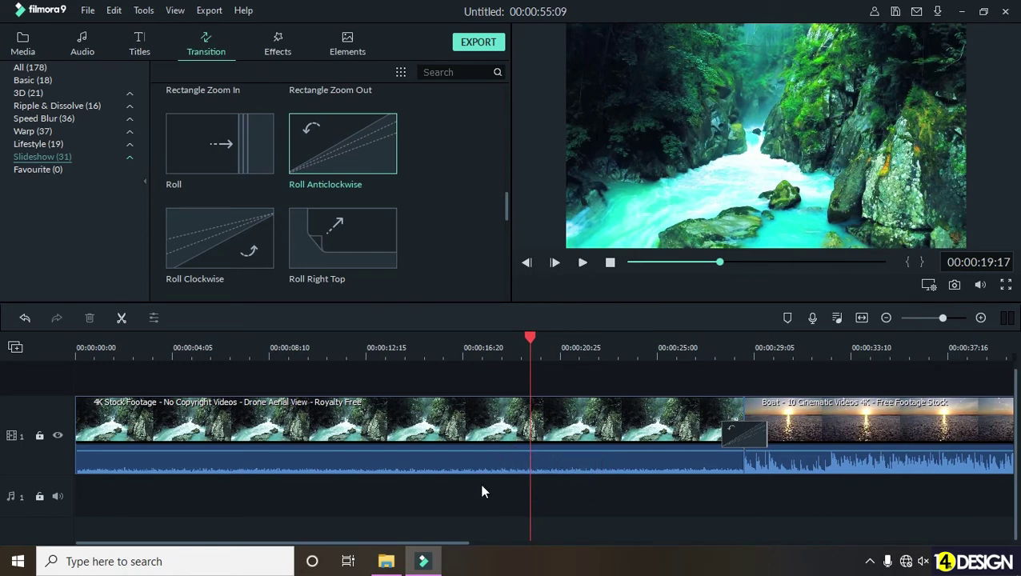
- Lower the waterfall clip's audio volume to about -3.93 dB and apply the change
double_click(443, 416)
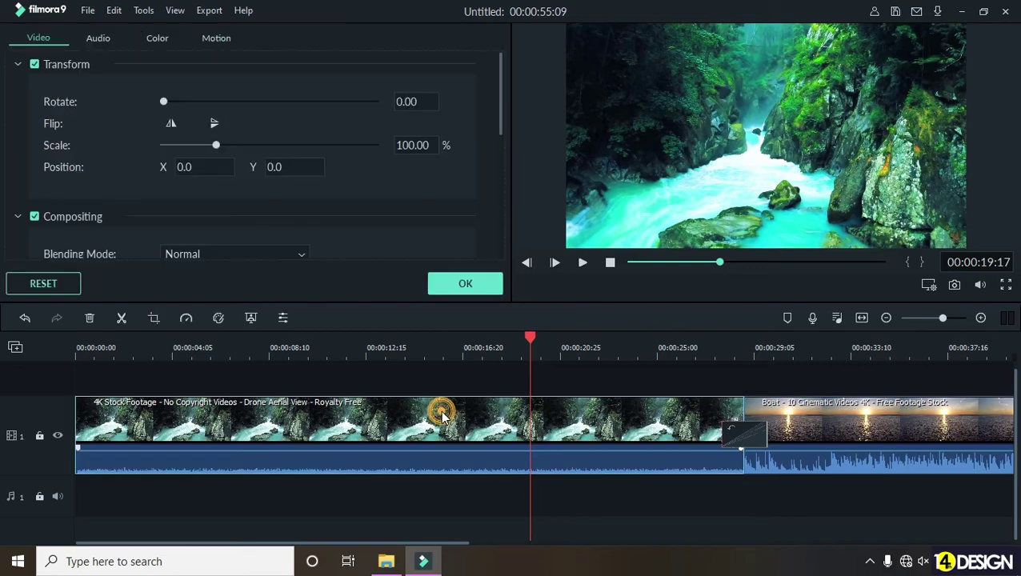
left_click(100, 38)
left_click_drag(499, 145, 561, 186)
left_click(510, 187)
scroll(451, 225, "up", 1)
left_click(486, 420)
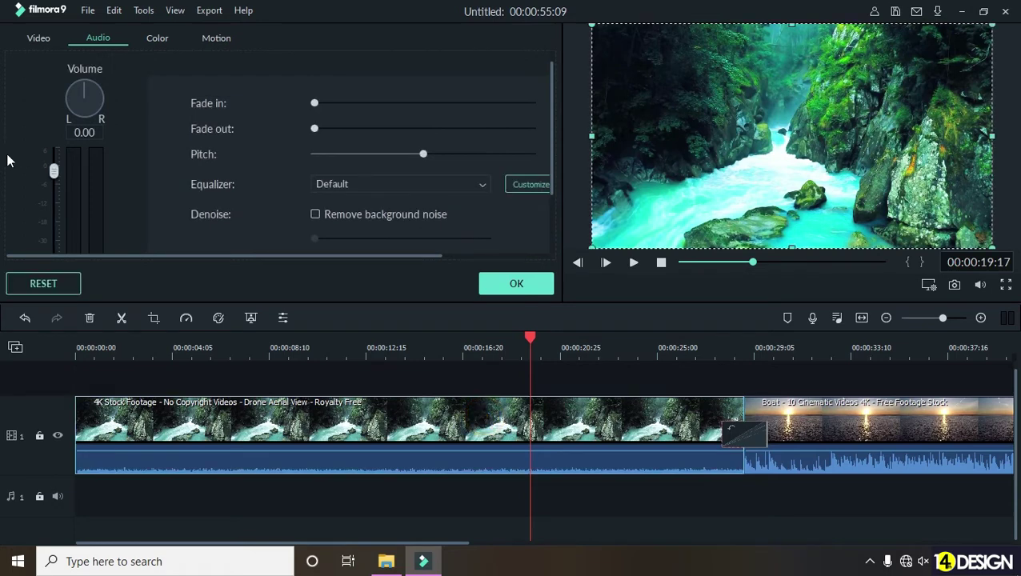
mouse_move(54, 171)
left_mouse_down()
mouse_move(55, 229)
mouse_move(59, 187)
left_mouse_up()
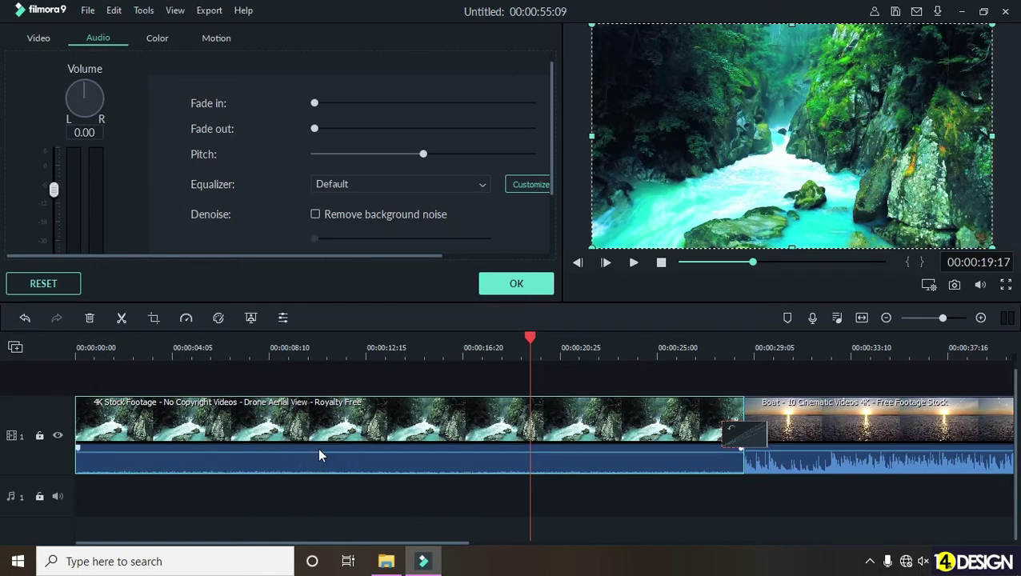
left_click_drag(54, 189, 58, 146)
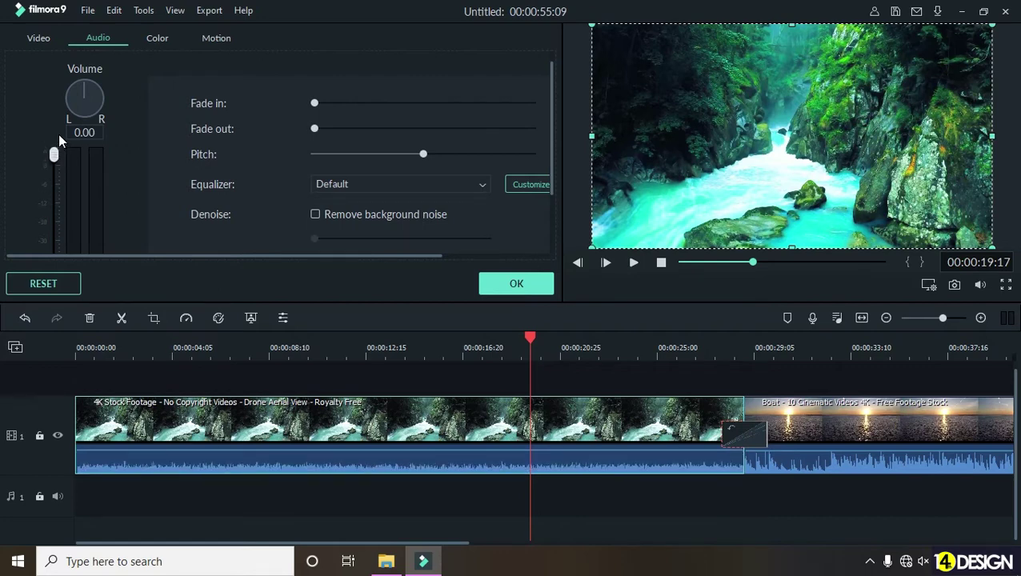
left_click_drag(54, 155, 53, 182)
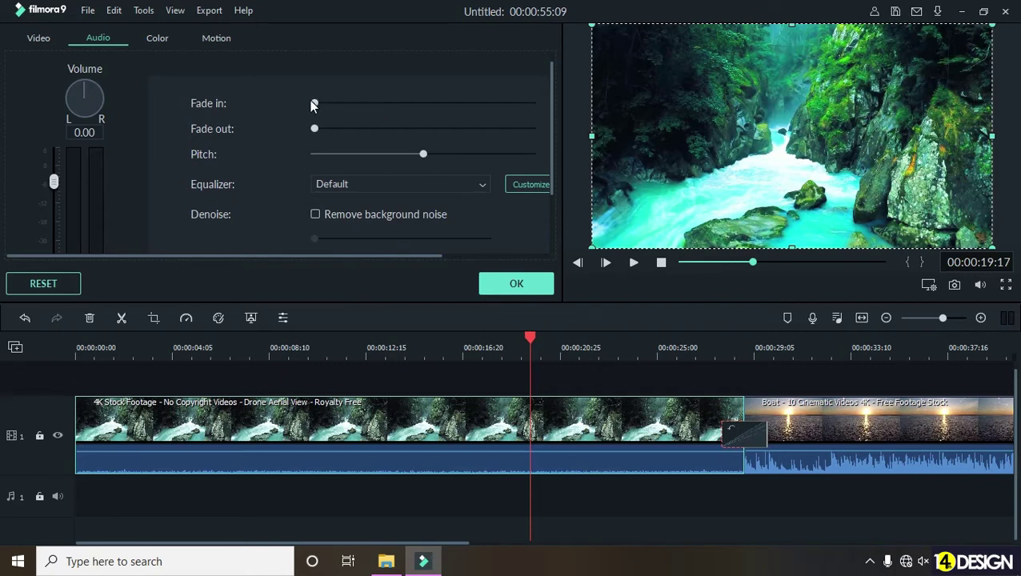
scroll(456, 214, "down", 1)
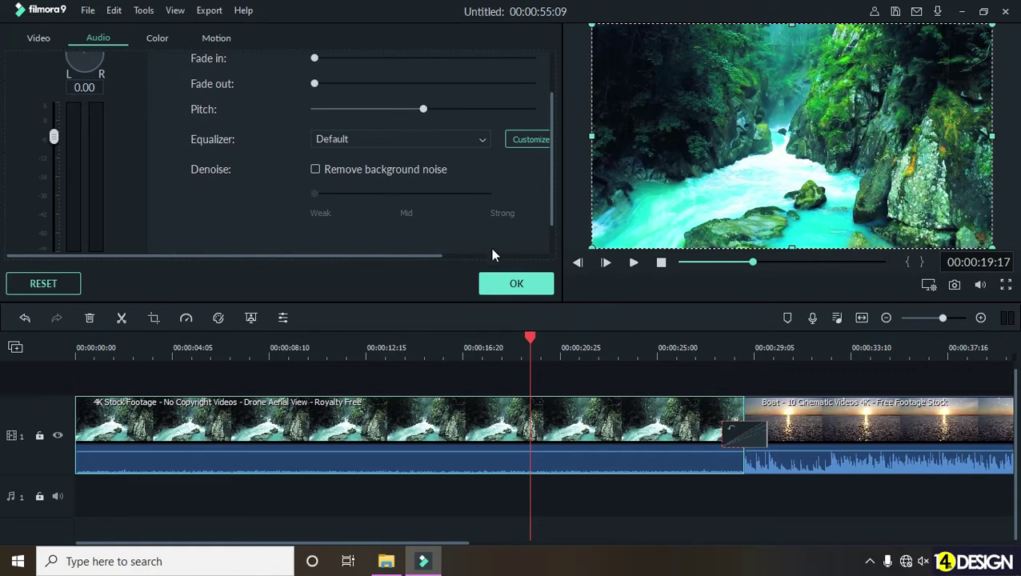
scroll(491, 176, "down", 1)
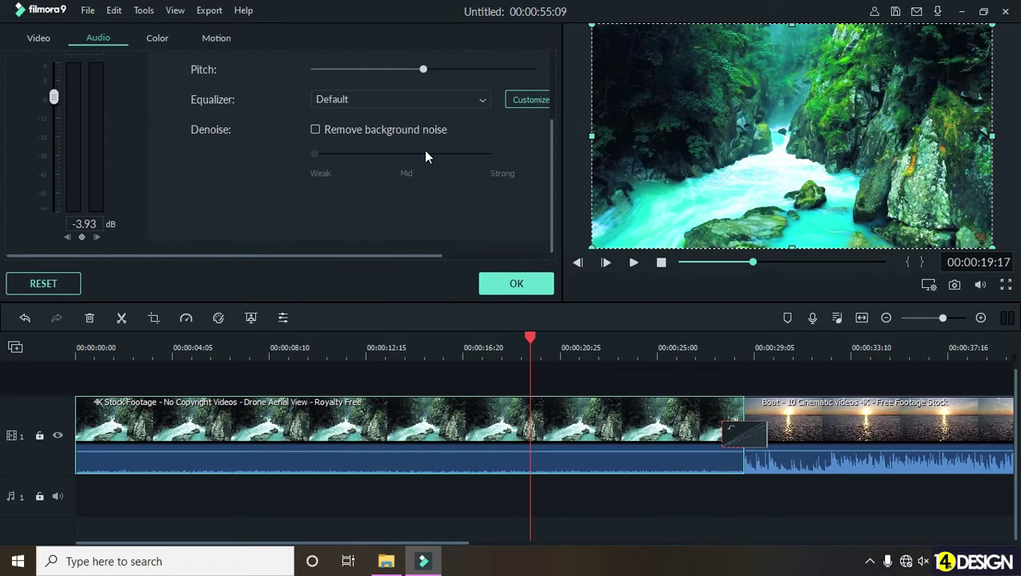
left_click(516, 284)
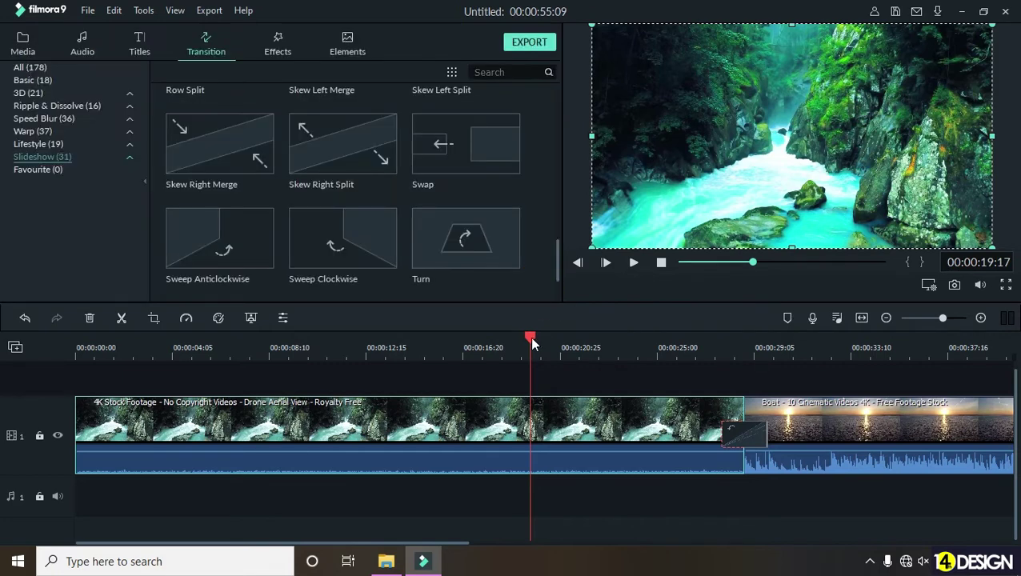
- Detach the waterfall clip's audio and delete it from the audio track
left_click_drag(532, 338, 537, 341)
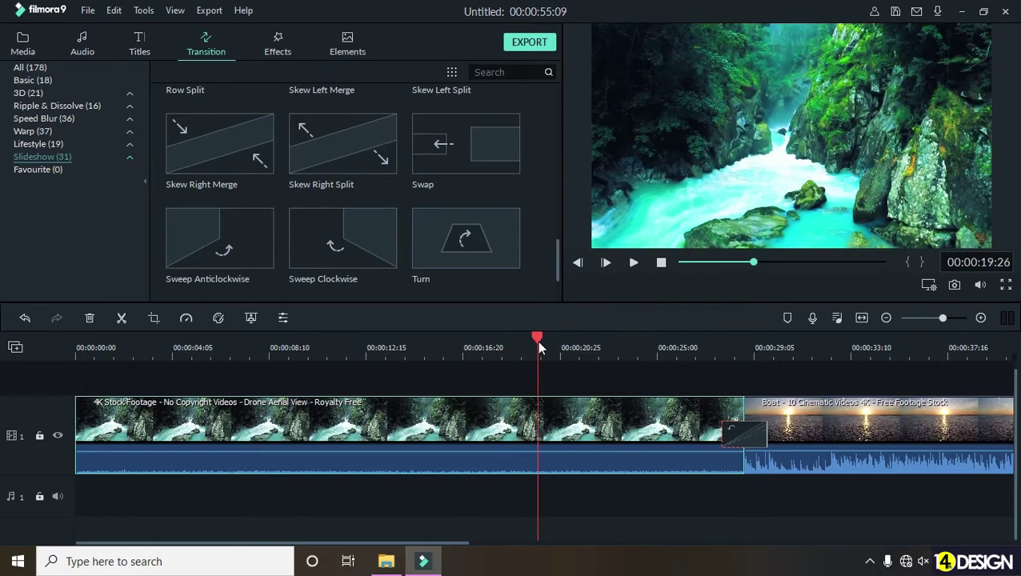
left_click_drag(620, 347, 575, 353)
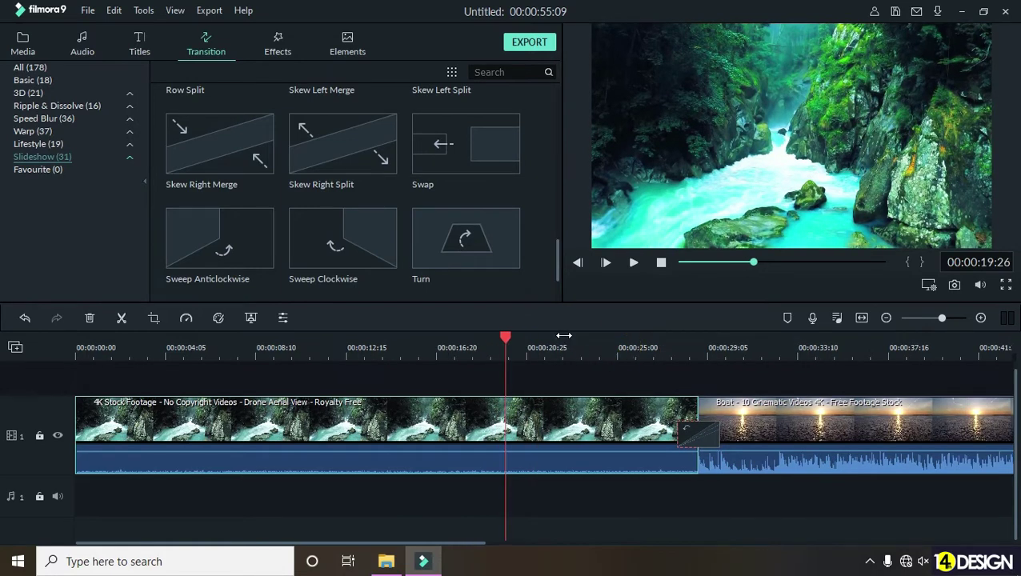
right_click(466, 422)
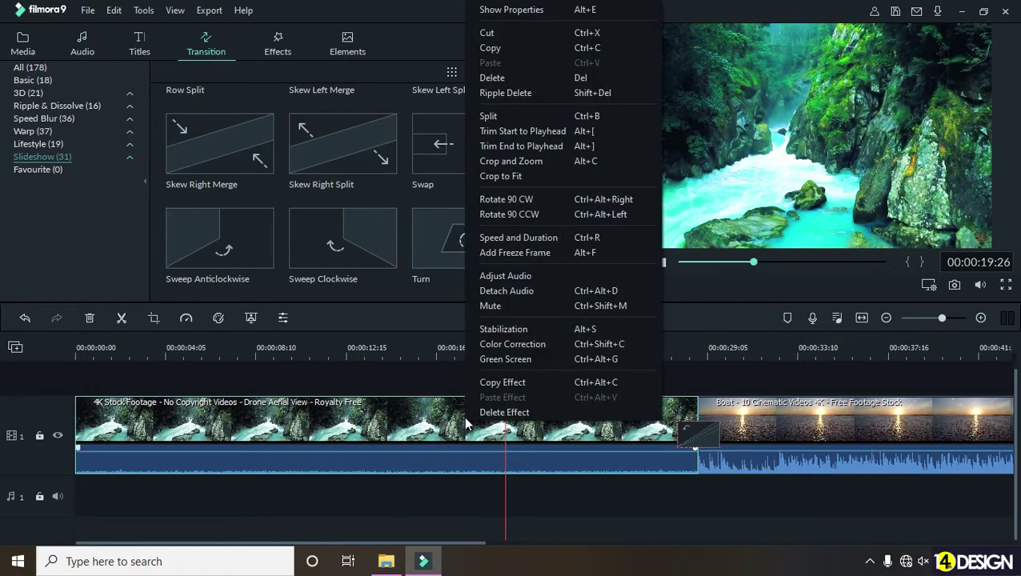
left_click(521, 292)
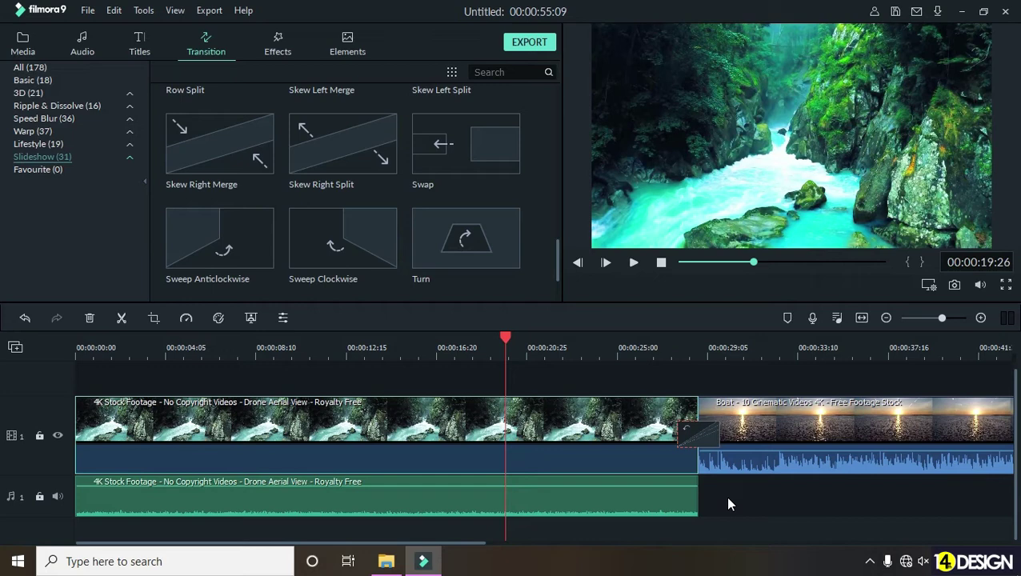
left_click(669, 501)
key("Delete")
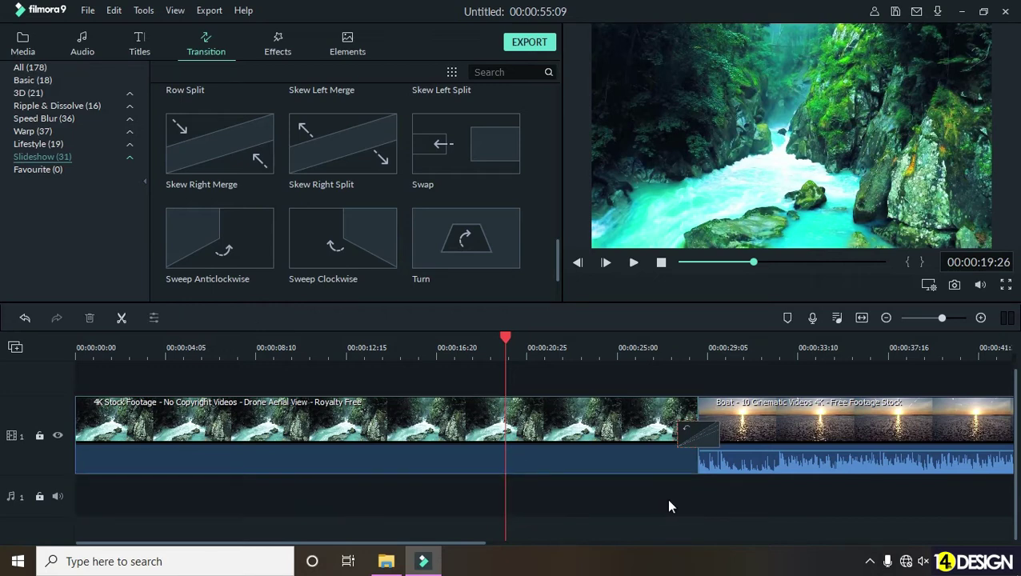
- Detach and delete the original audio of the Boat and Drone clips
scroll(571, 492, "right", 6)
left_click(452, 420)
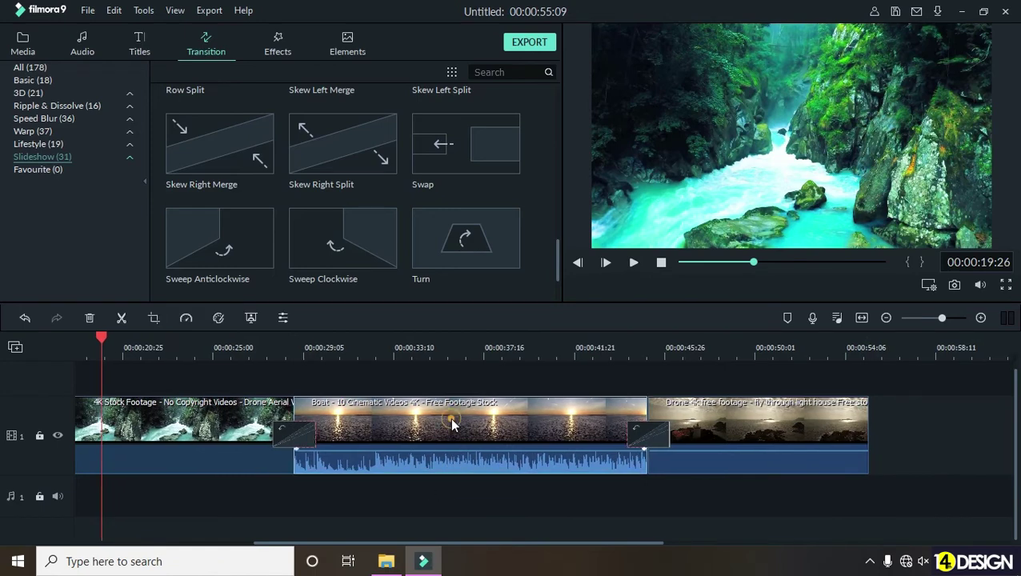
right_click(452, 425)
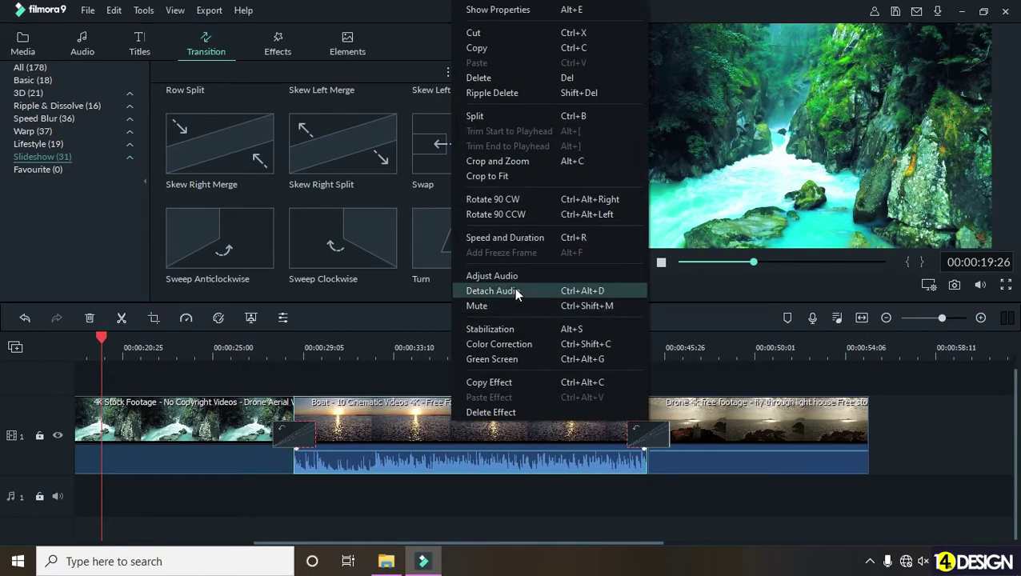
left_click(518, 291)
left_click(525, 496)
key("Delete")
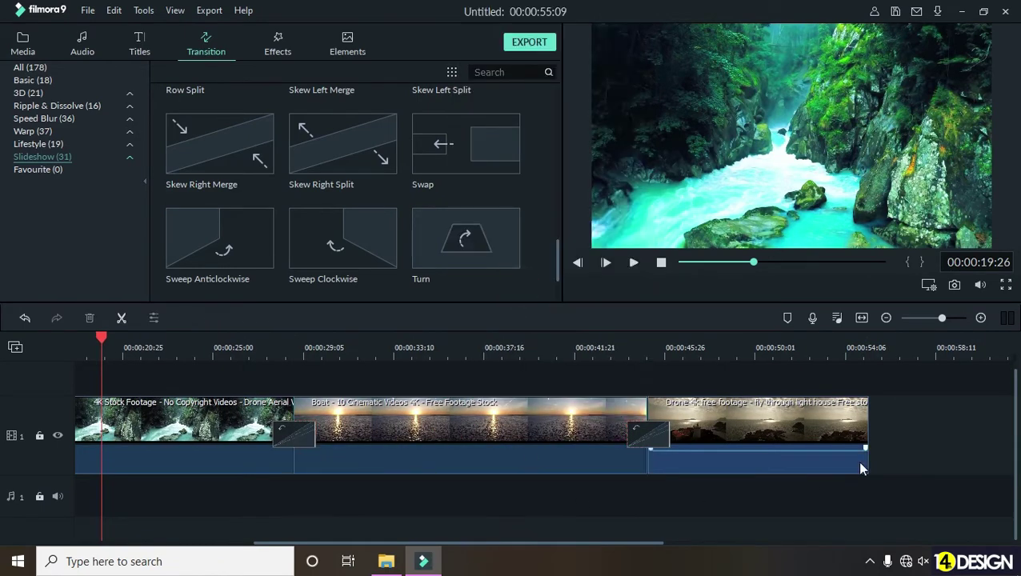
right_click(766, 417)
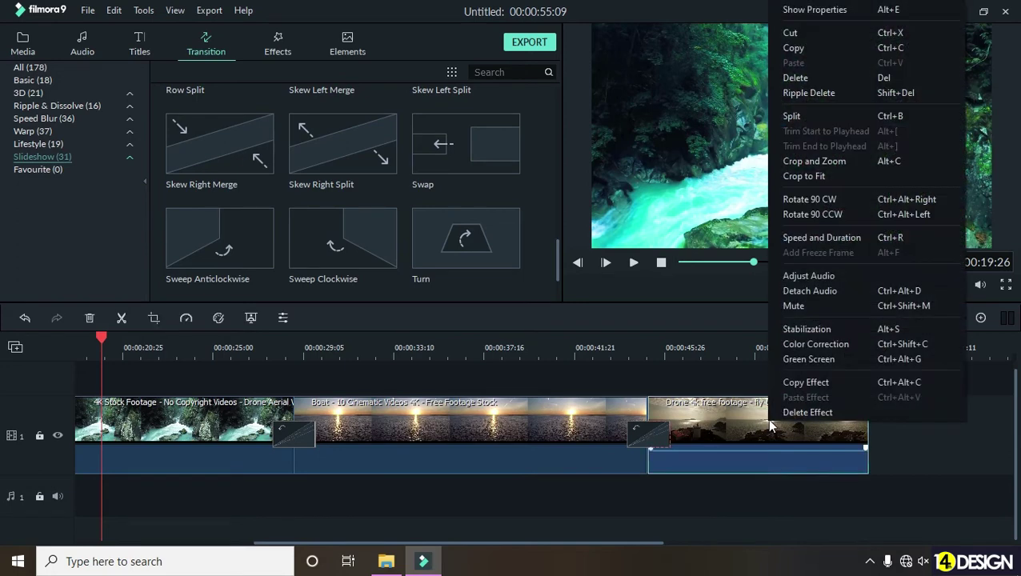
left_click(852, 294)
left_click(788, 490)
key("Delete")
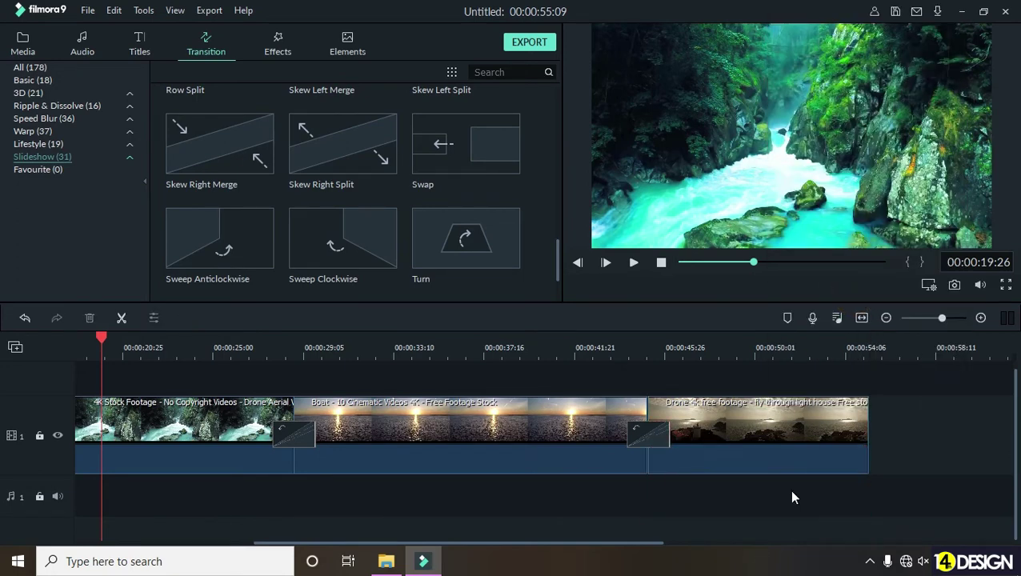
- Rewind the playhead to the start and check the computer's speaker volume
scroll(551, 493, "left", 3)
left_click(391, 341)
left_click_drag(381, 335, 67, 330)
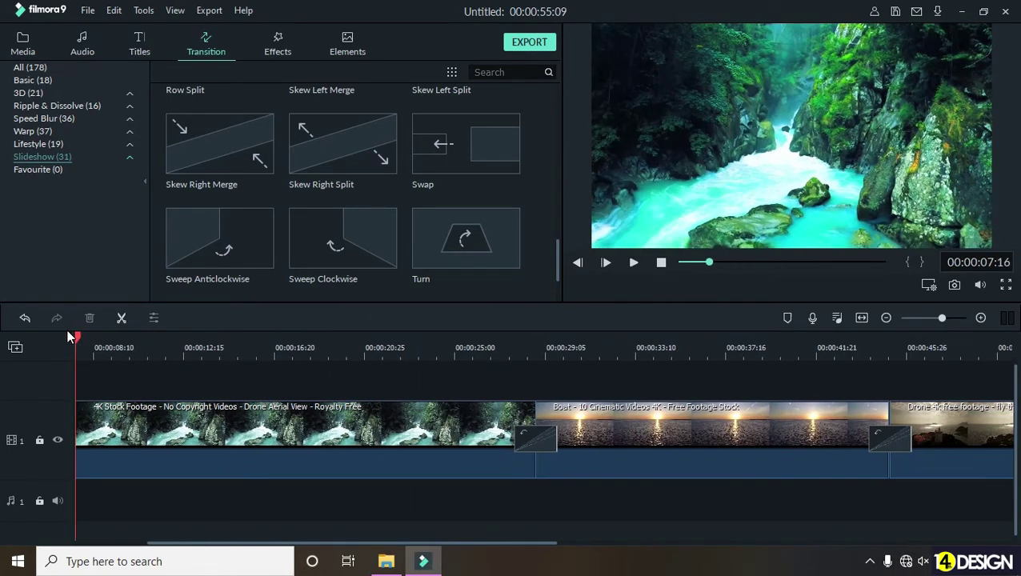
scroll(581, 342, "down", 2)
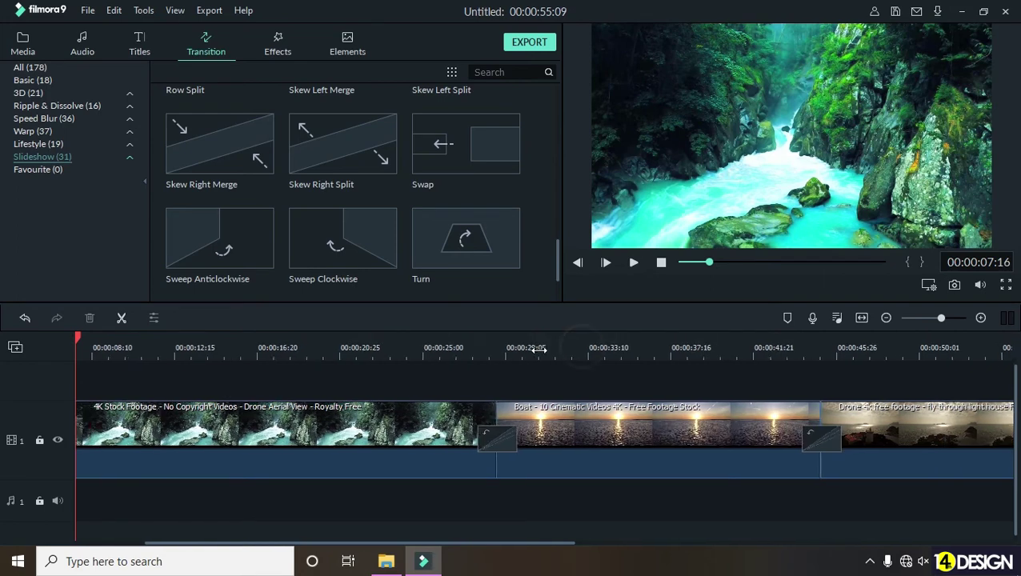
left_click(923, 561)
left_click(680, 501)
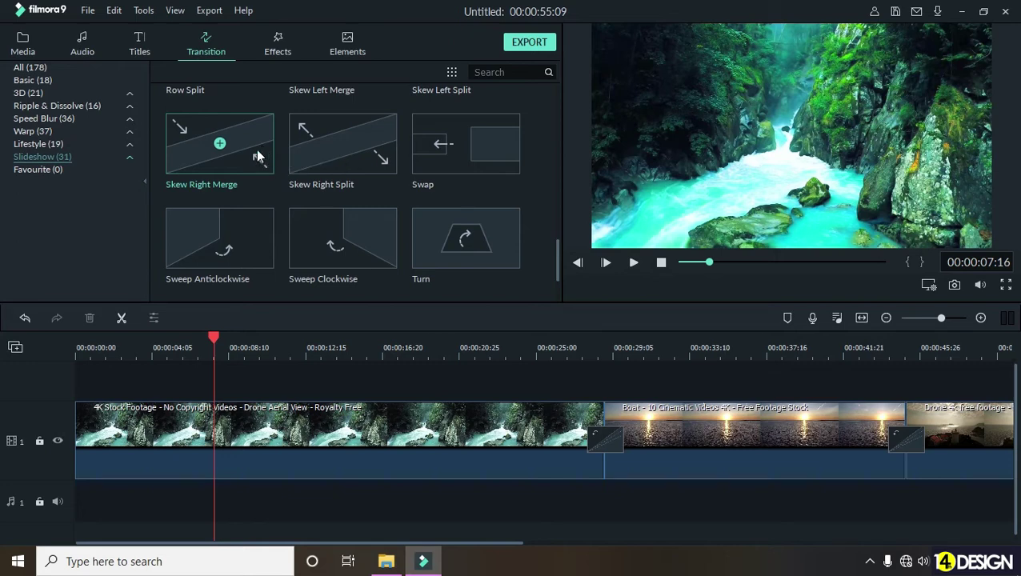
- Show the Young & Bright music tracks and audition Feet on Wood
left_click(82, 44)
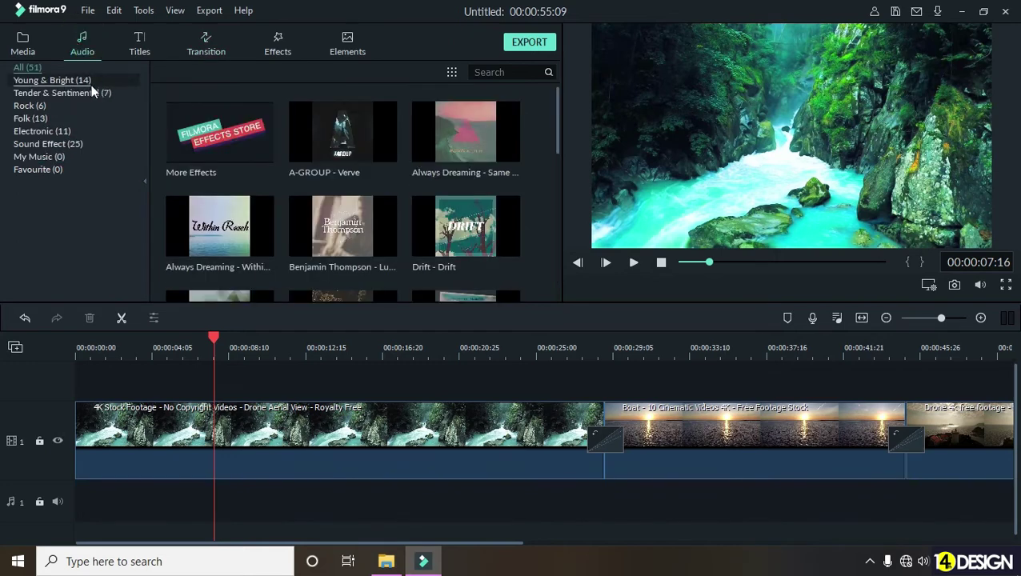
left_click(69, 81)
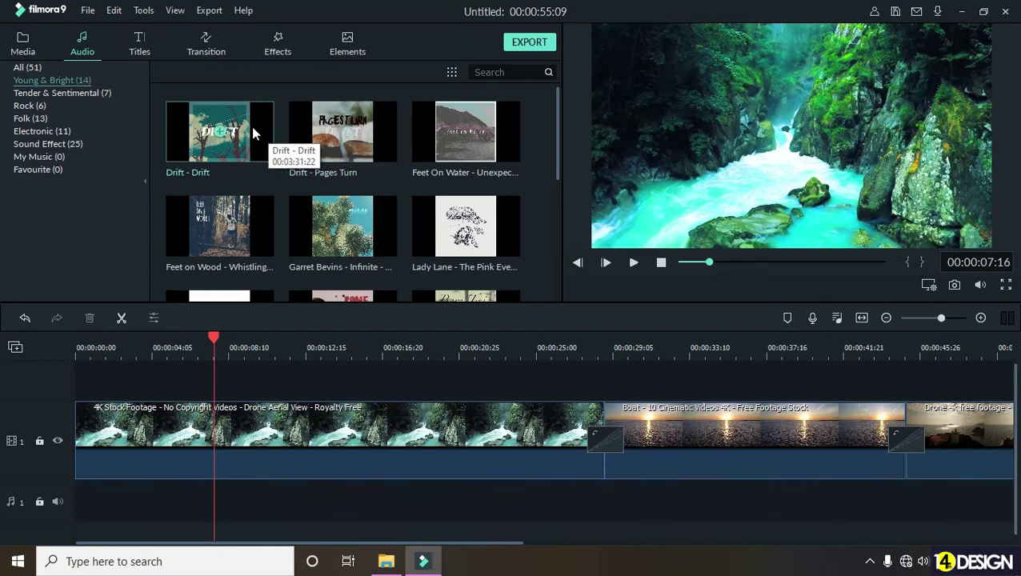
left_click(253, 216)
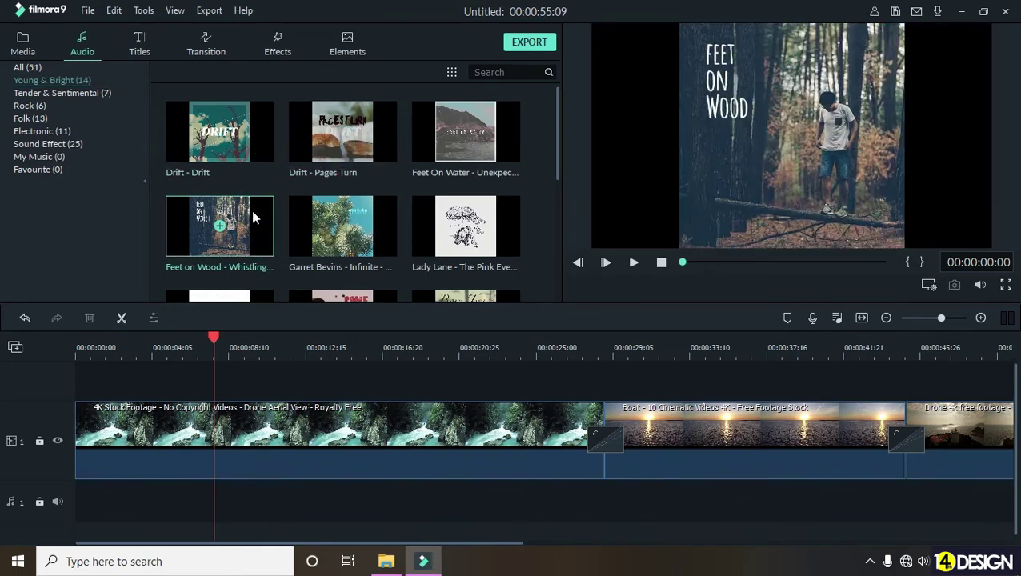
left_click(633, 262)
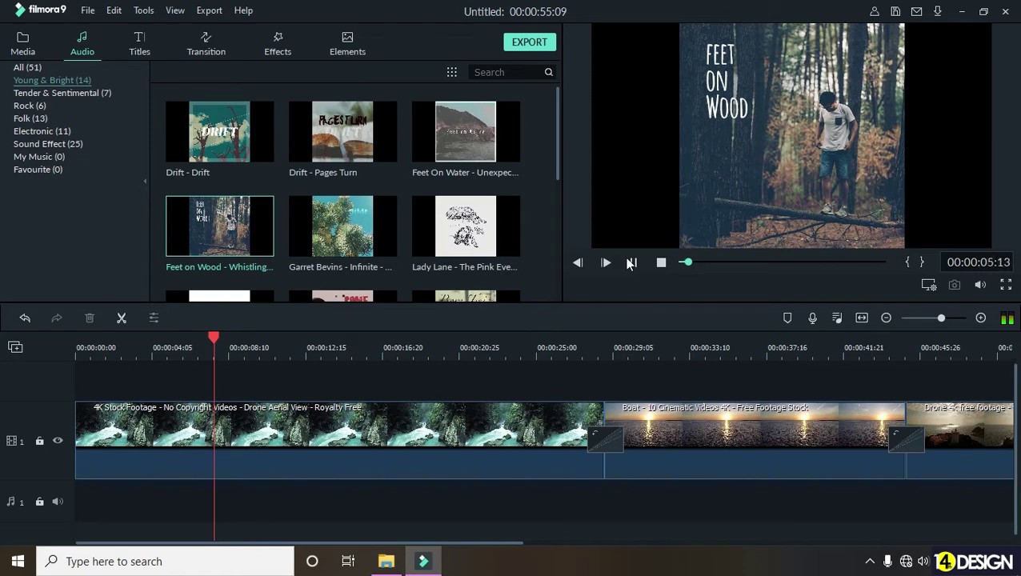
left_click(635, 262)
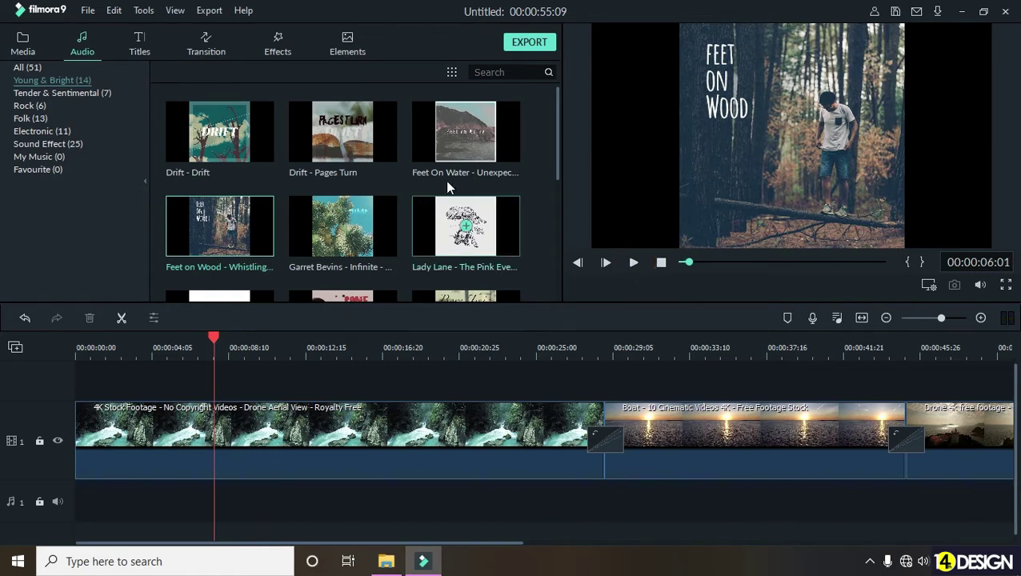
- Audition Feet On Water, then stop and rewind the preview
left_click(506, 141)
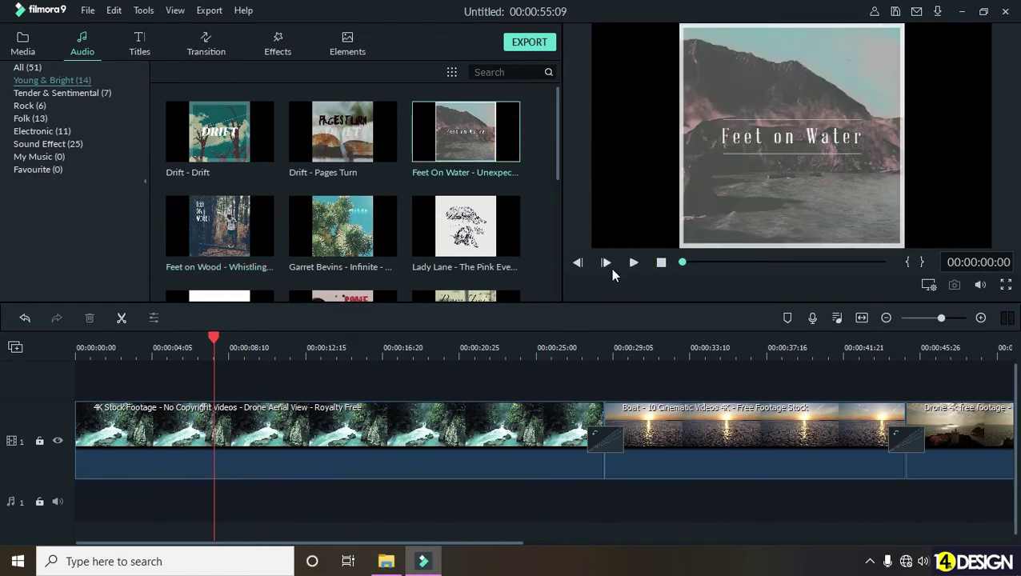
left_click(635, 264)
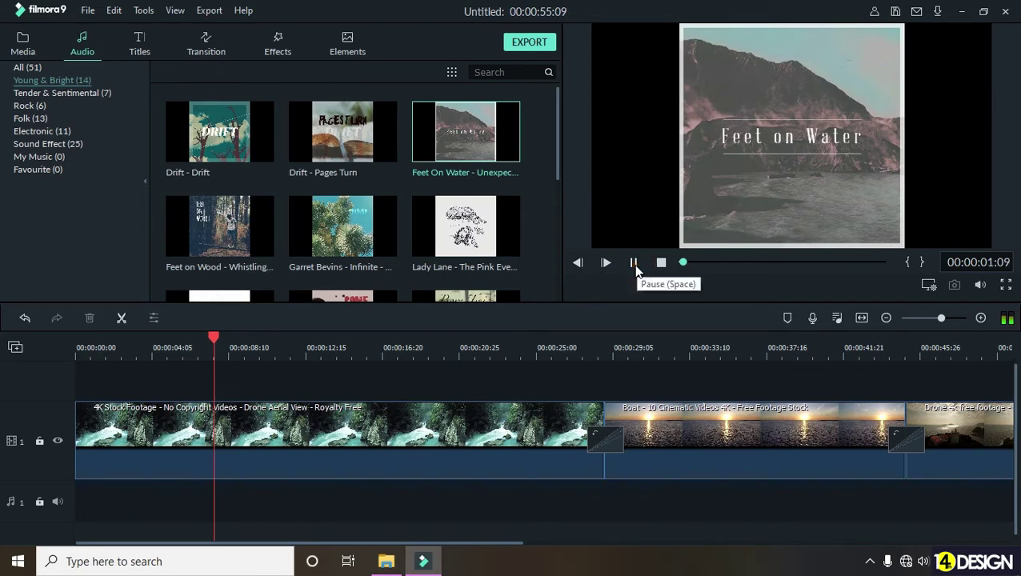
left_click(634, 264)
left_click(661, 263)
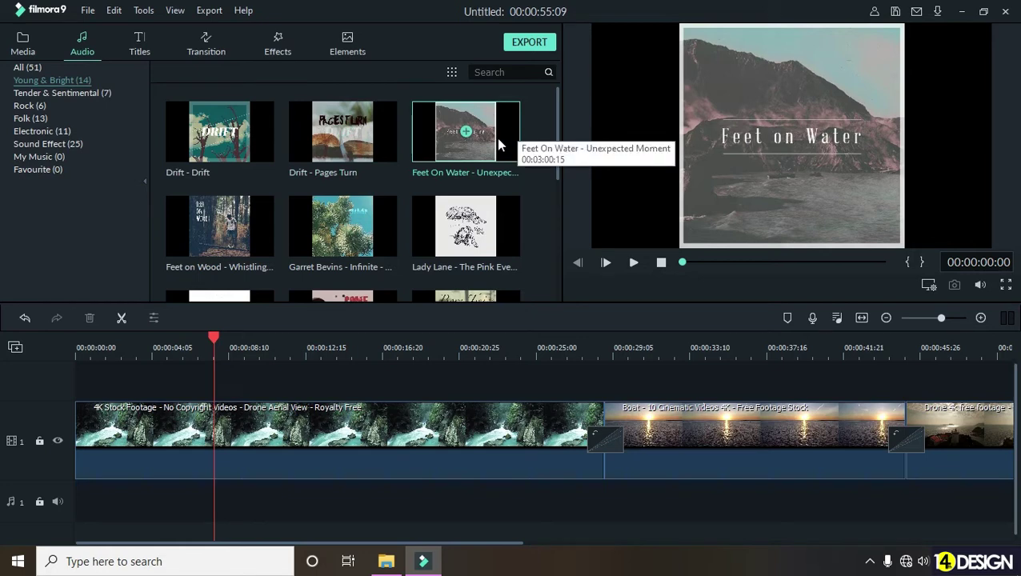
- Place Feet On Water at 0:00 on the audio track and trim it to end at 00:00:55:09
left_click_drag(497, 125, 228, 505)
left_click_drag(117, 502, 73, 496)
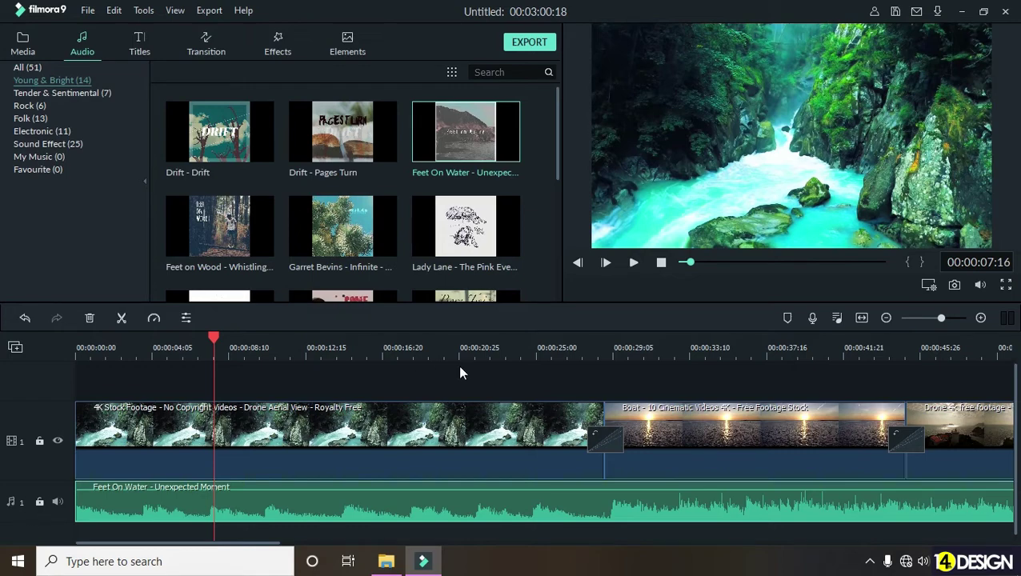
left_click_drag(530, 346, 199, 347)
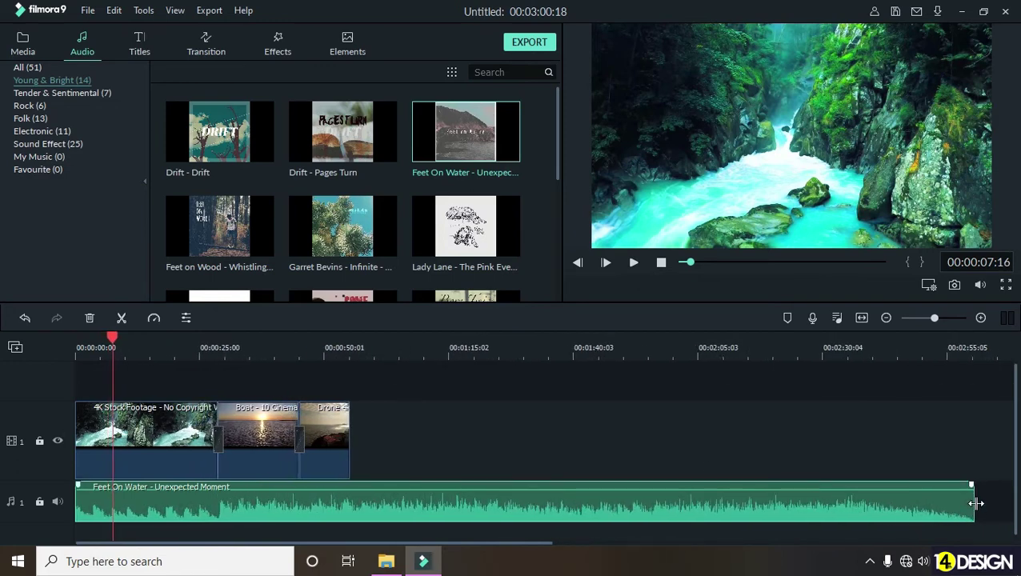
left_click_drag(975, 502, 354, 506)
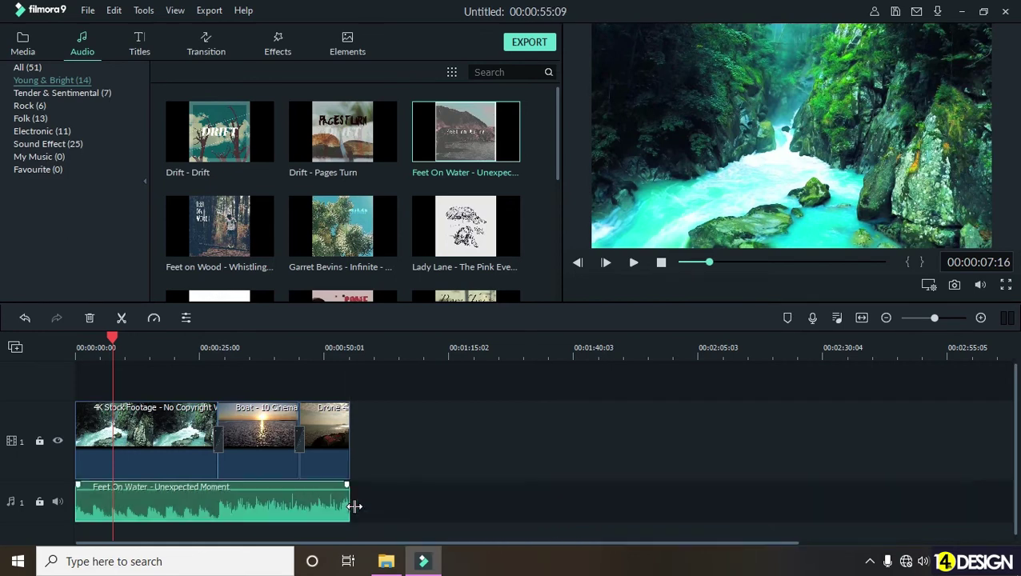
left_click_drag(317, 350, 621, 358)
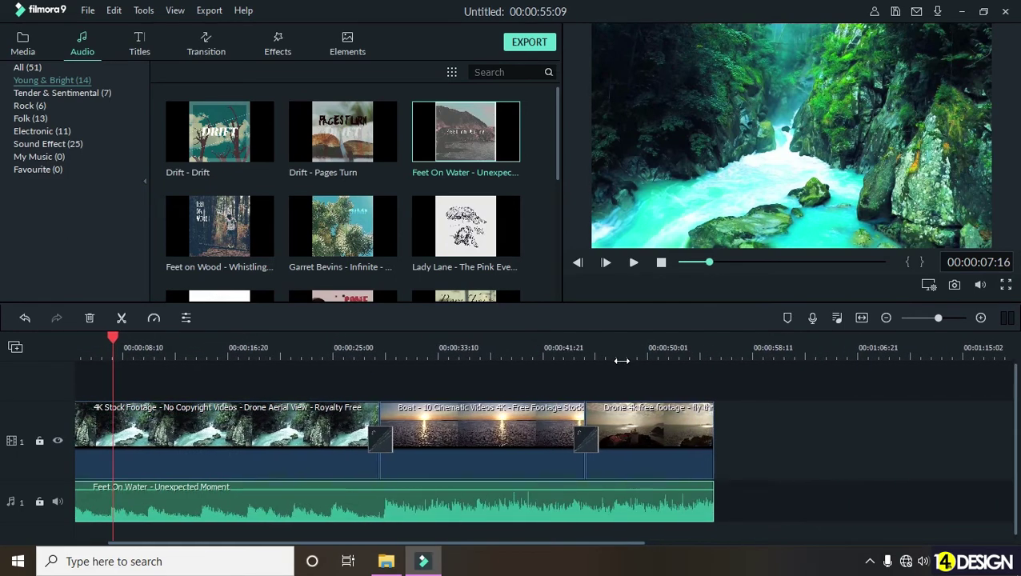
left_click(620, 340)
left_click_drag(184, 340, 76, 340)
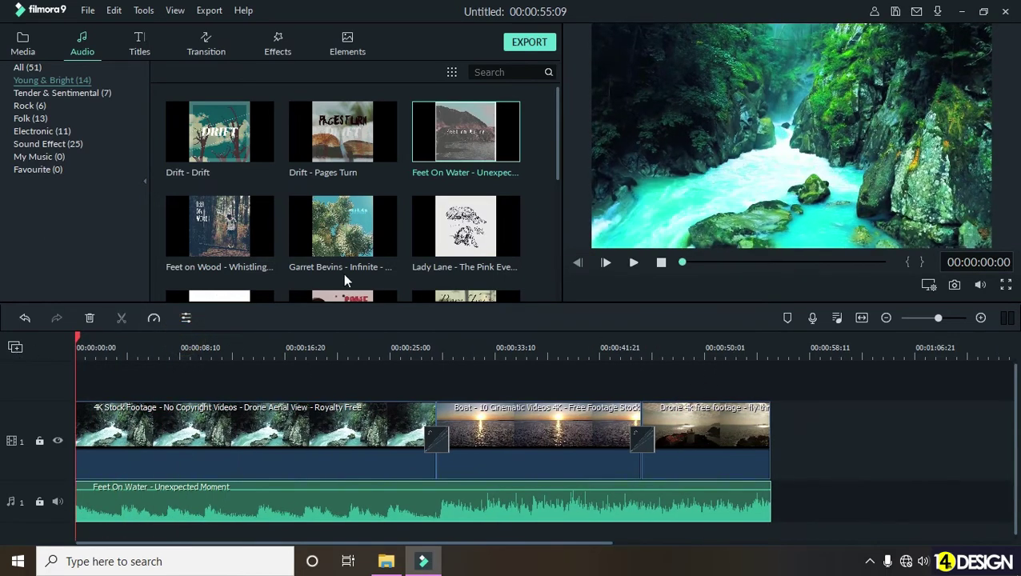
left_click(633, 264)
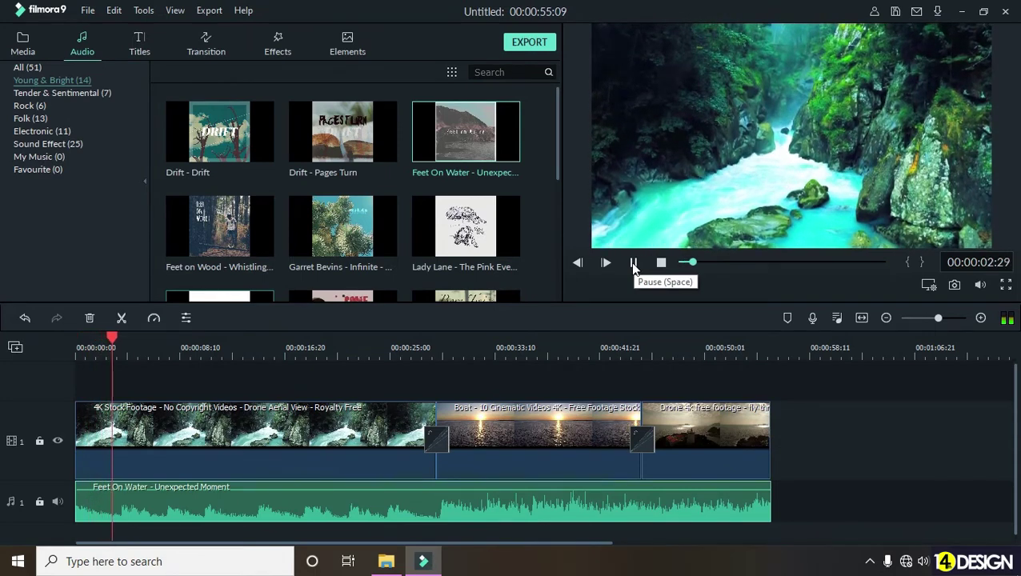
left_click(397, 352)
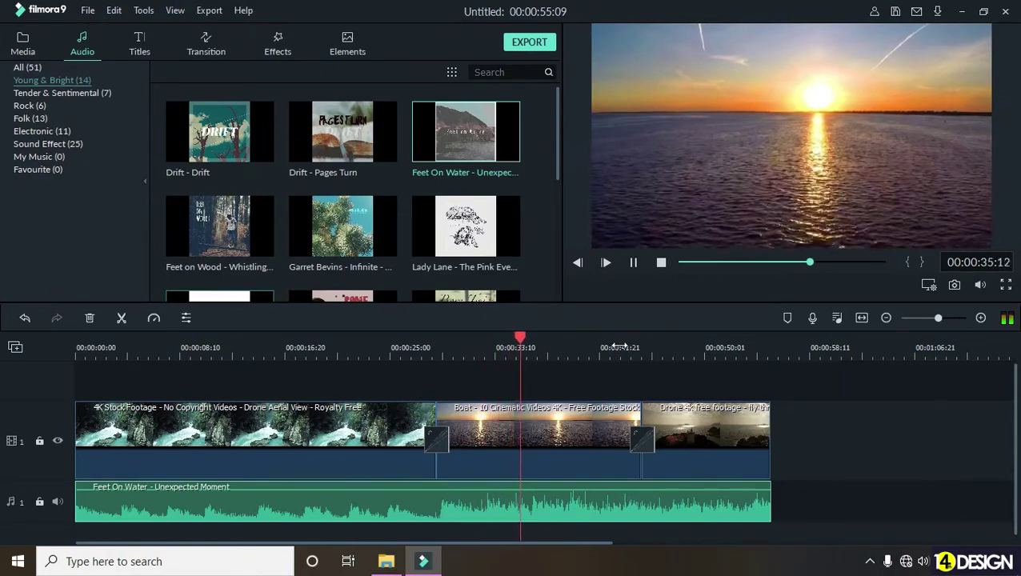
left_click(614, 347)
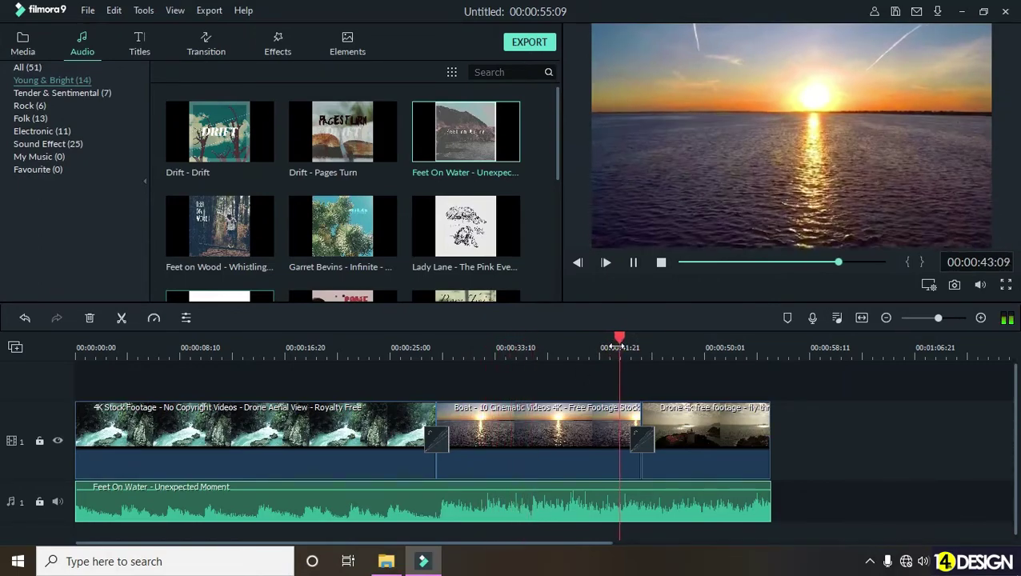
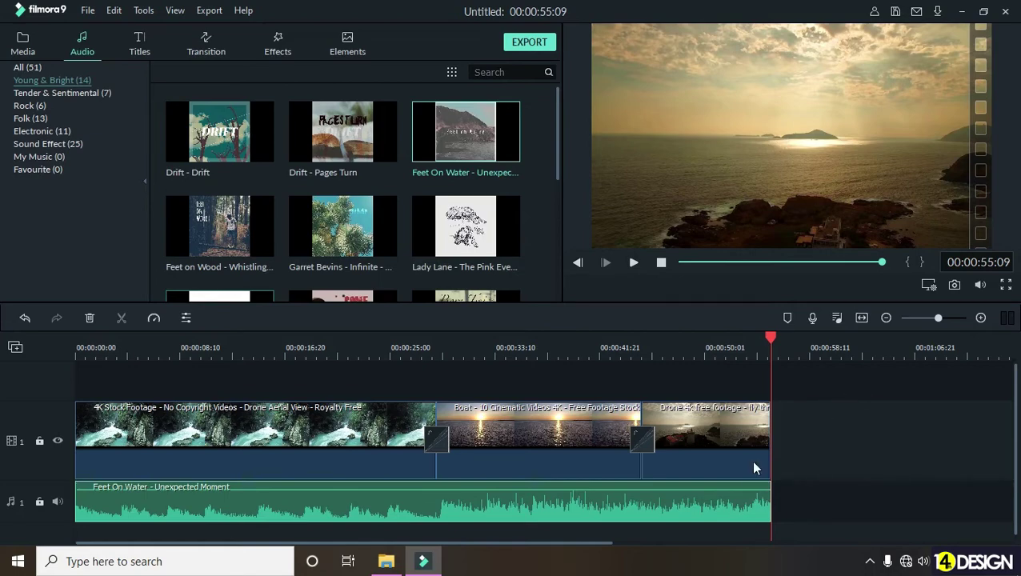
- Add a fade-out to the end of the Feet On Water music and play the ending to hear it
left_click_drag(726, 347, 883, 367)
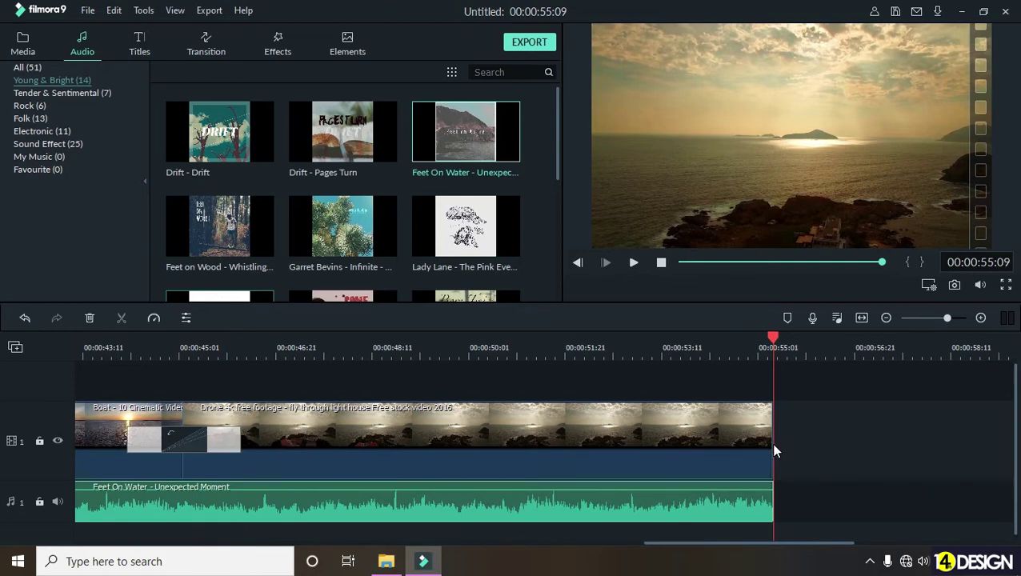
double_click(736, 513)
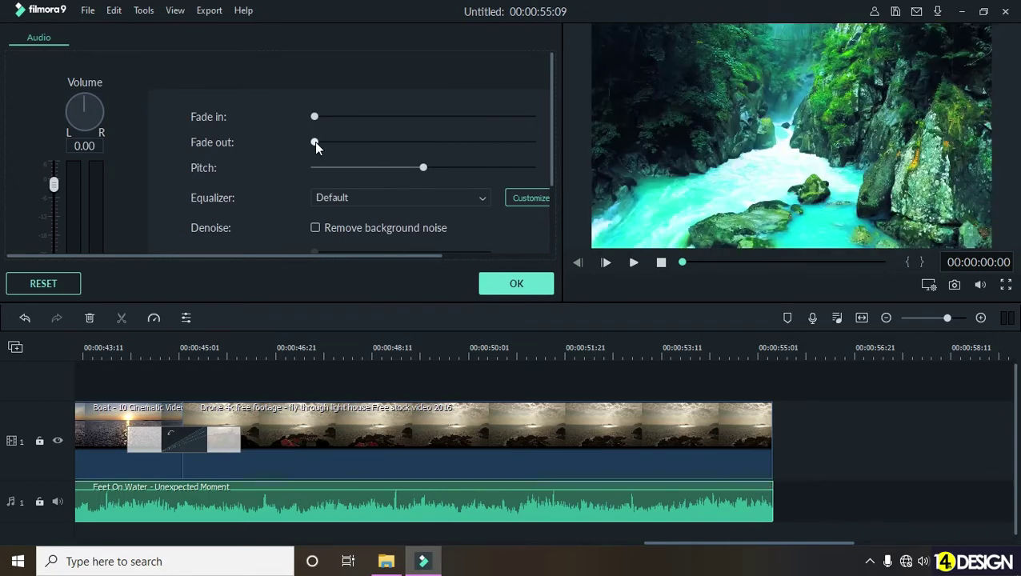
left_click_drag(317, 147, 318, 149)
left_click_drag(721, 358, 837, 422)
scroll(837, 421, "right", 3)
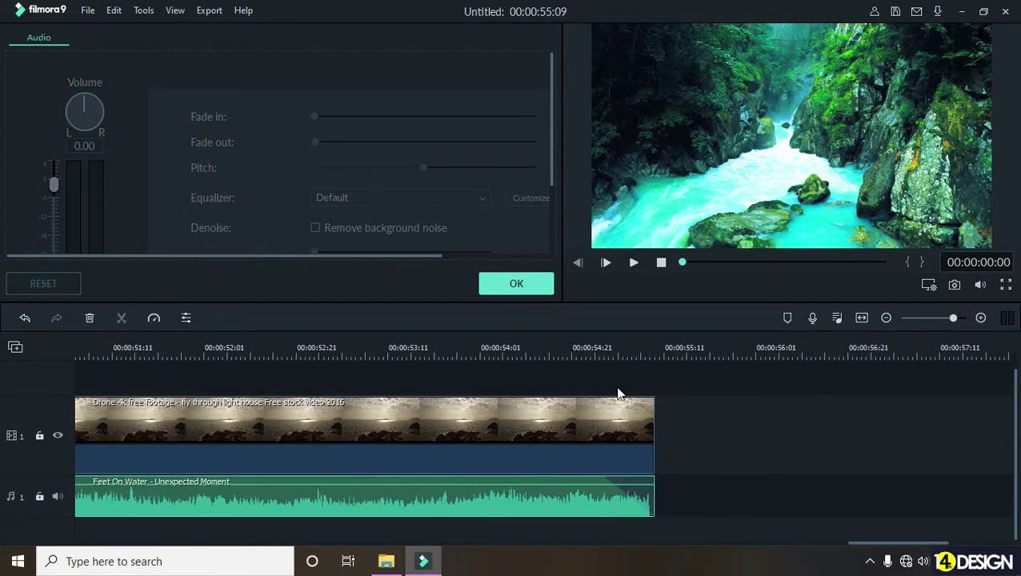
left_click(526, 344)
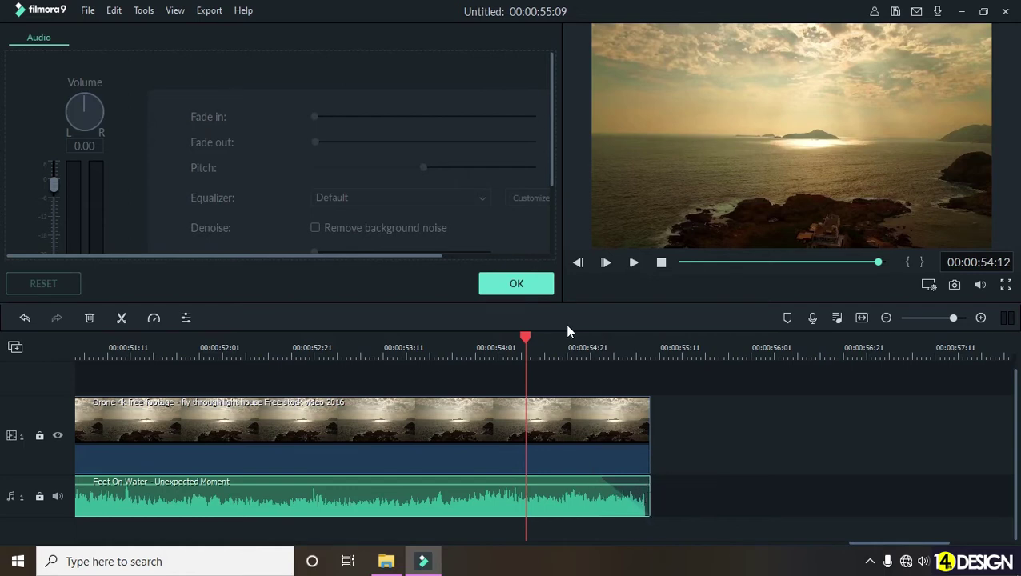
left_click(532, 291)
left_click(479, 337)
left_click(632, 262)
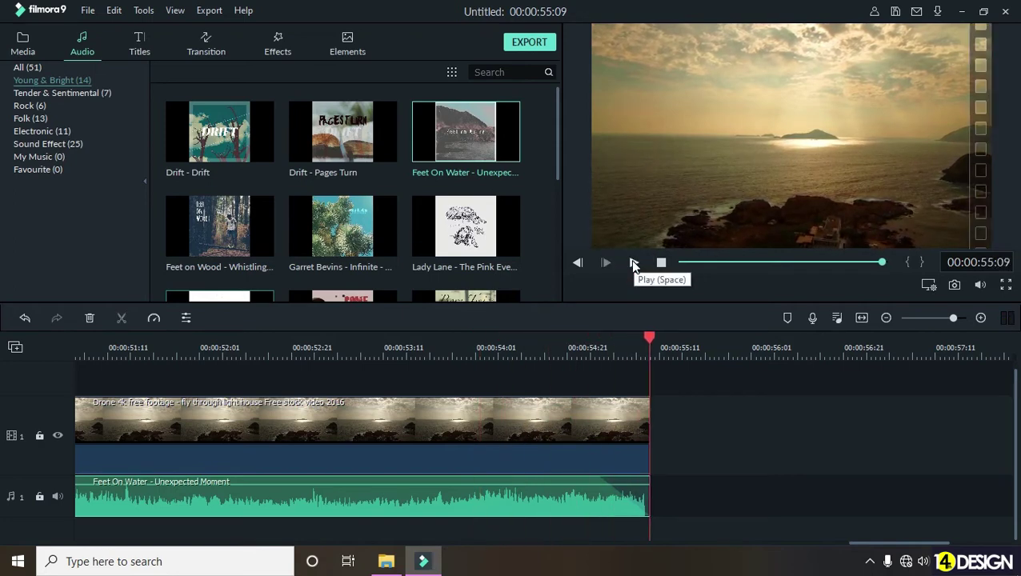
- Lengthen the music's fade-out to start at about 53:28 and listen to the longer fade
left_click_drag(600, 476, 463, 478)
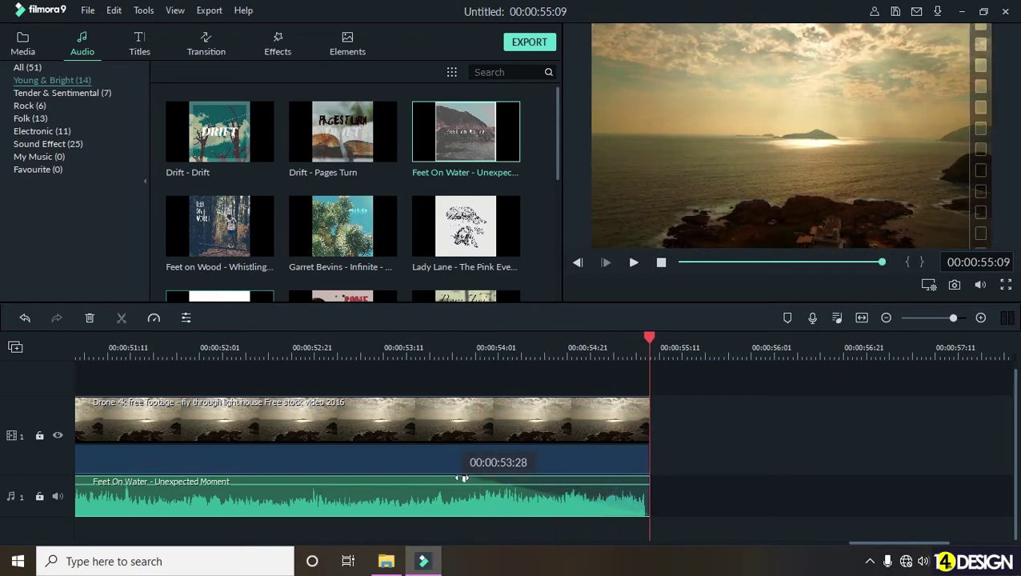
left_click(379, 343)
left_click(634, 263)
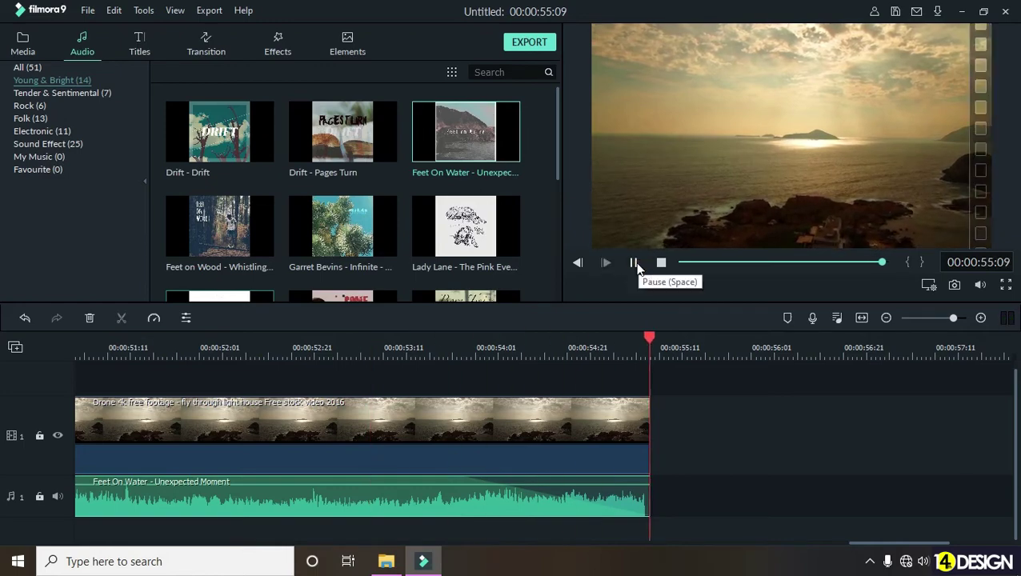
left_click(634, 263)
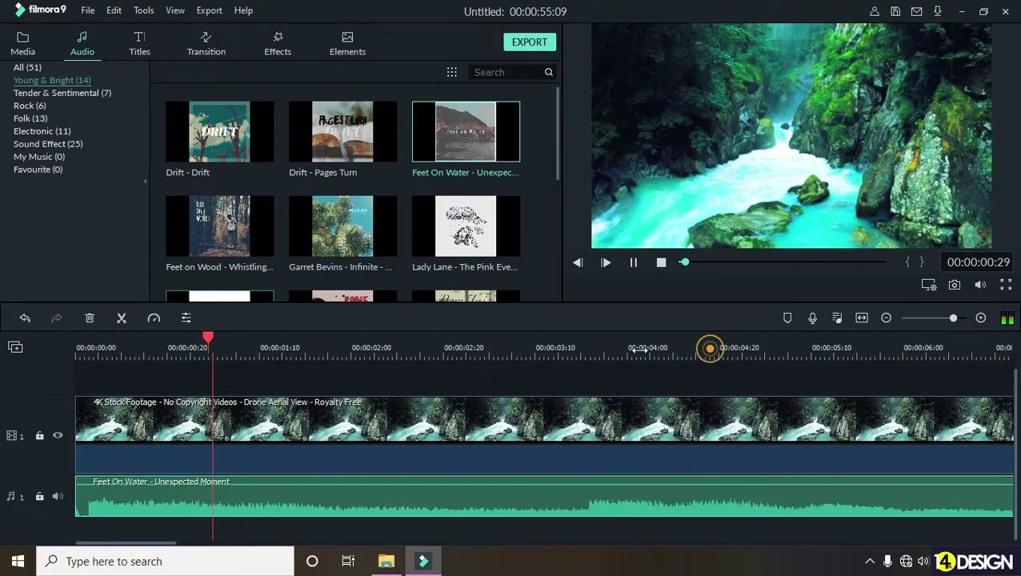
- Zoom the timeline out and preview the video's ending from about 46 seconds
left_click_drag(709, 348, 533, 383)
left_click_drag(798, 480, 757, 481)
left_click(695, 339)
left_click(736, 343)
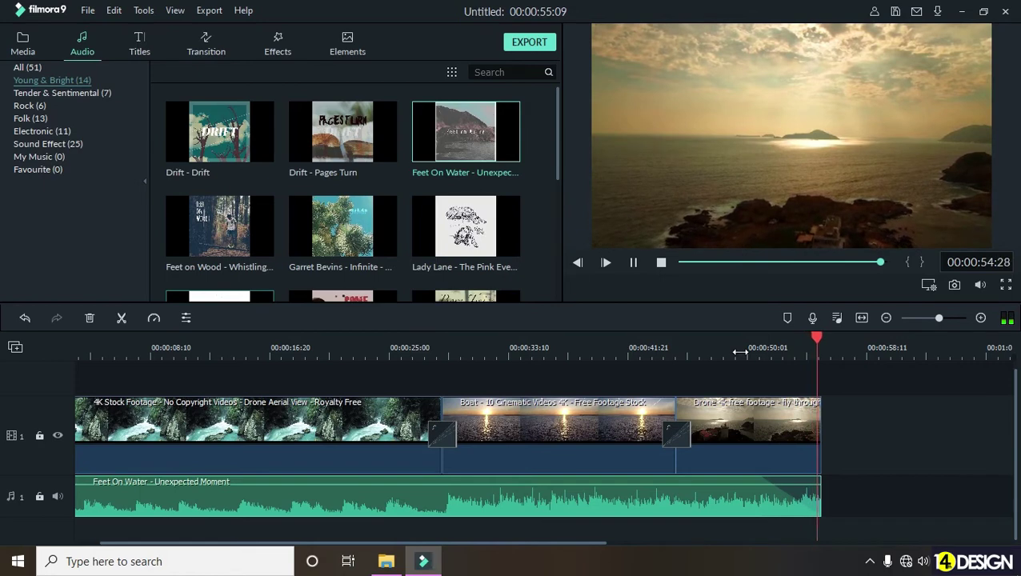
left_click(661, 263)
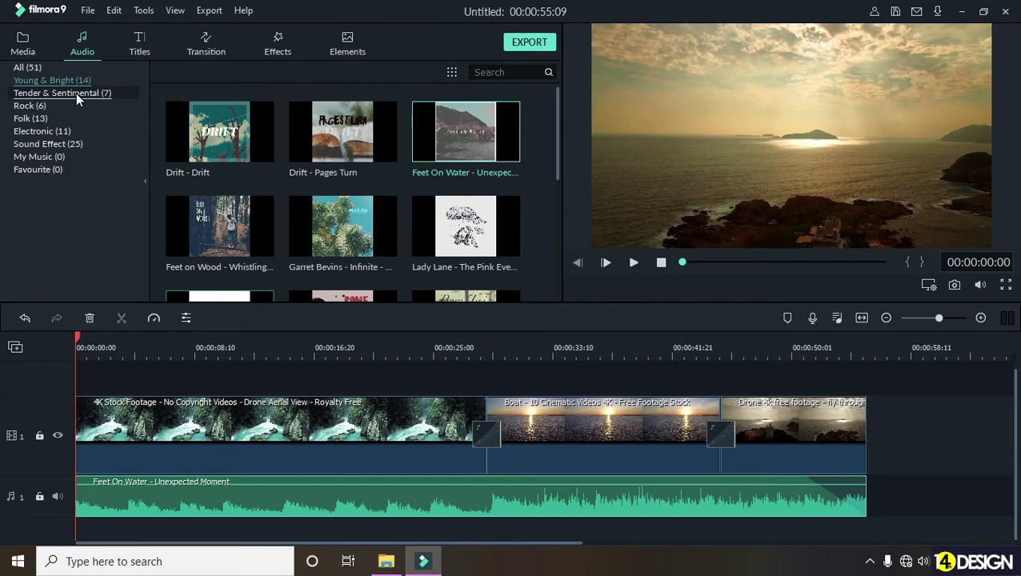
- Import the Cyberpunk MP4 music video into the project's media library
left_click(36, 46)
right_click(289, 219)
left_click(313, 228)
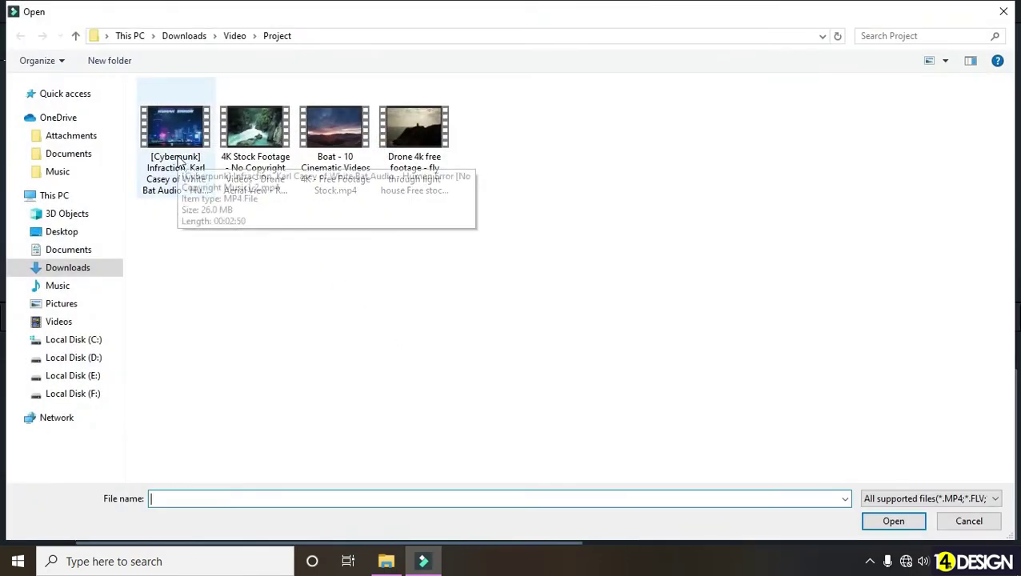
left_click(189, 193)
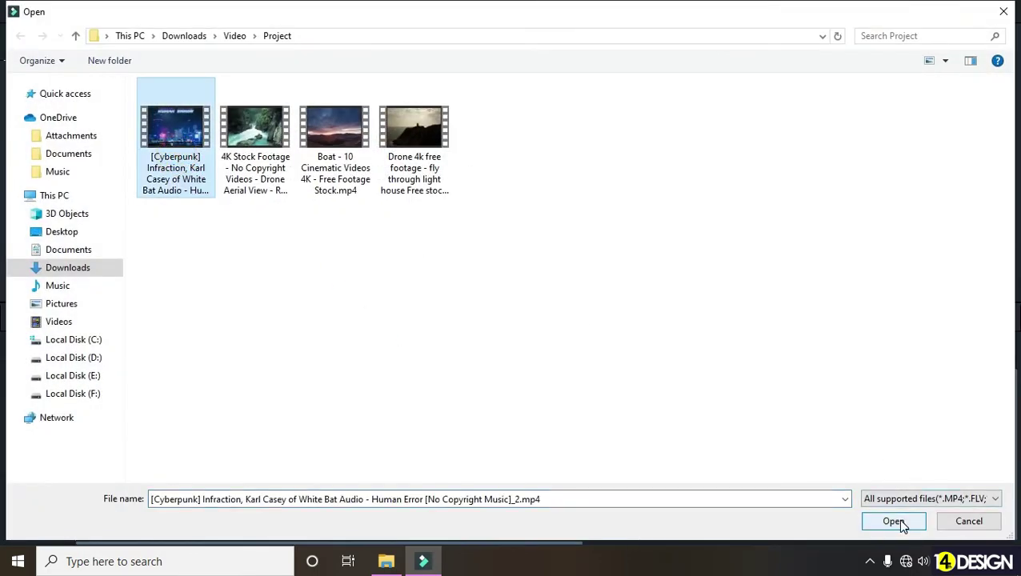
left_click(893, 522)
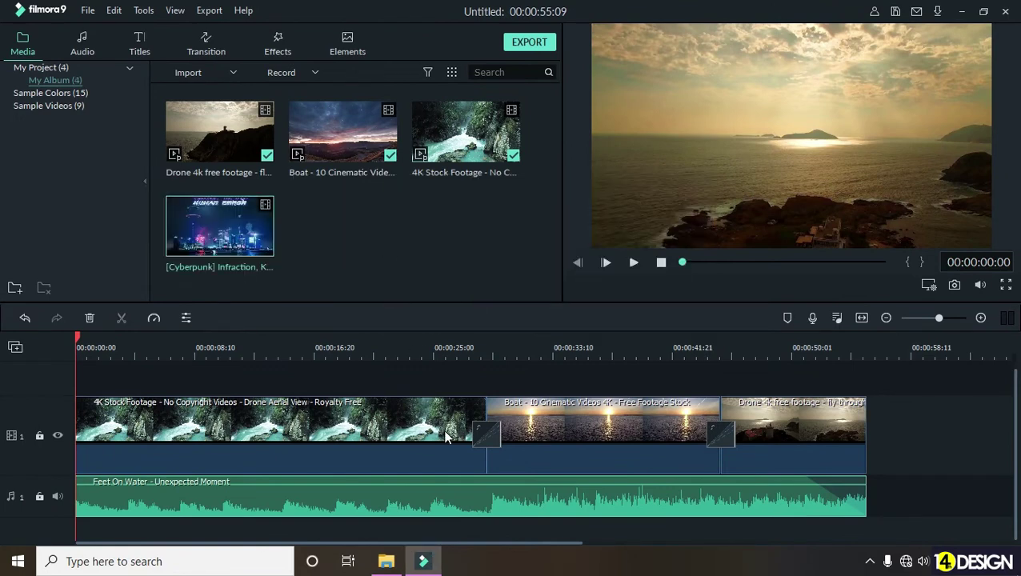
- Drag the Cyberpunk clip from the media library toward the timeline
scroll(446, 436, "up", 1)
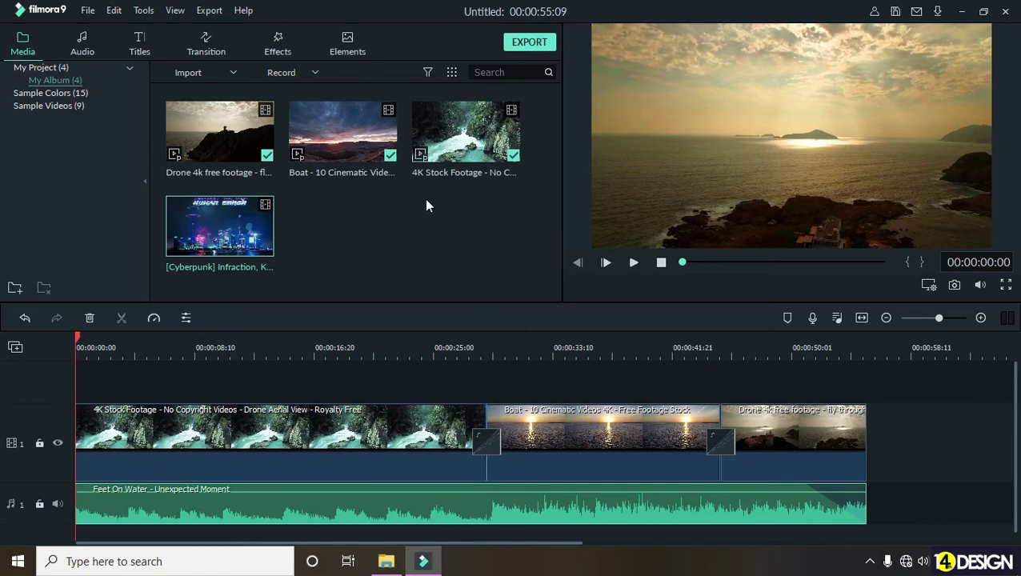
scroll(385, 404, "down", 1)
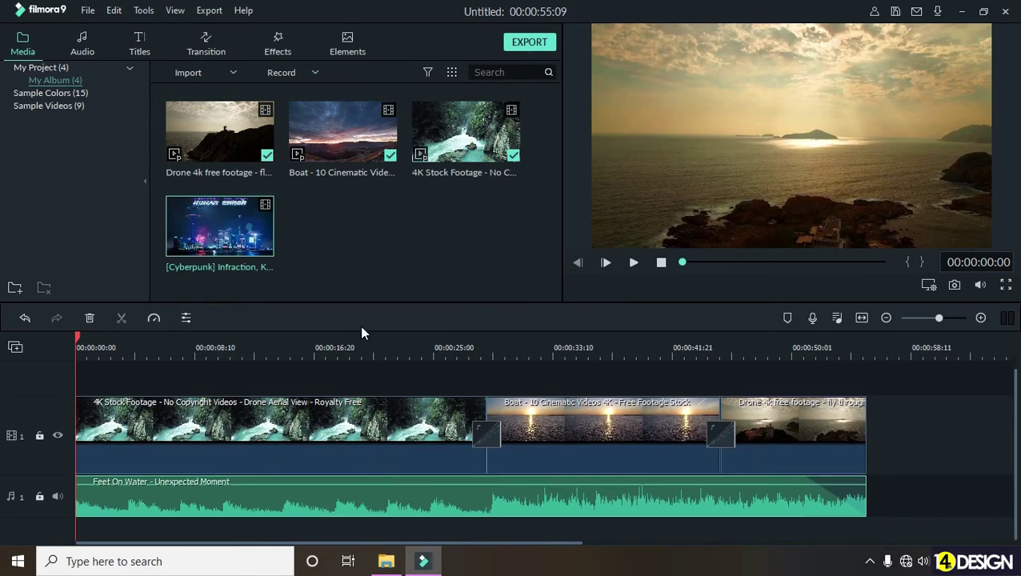
scroll(369, 382, "up", 1)
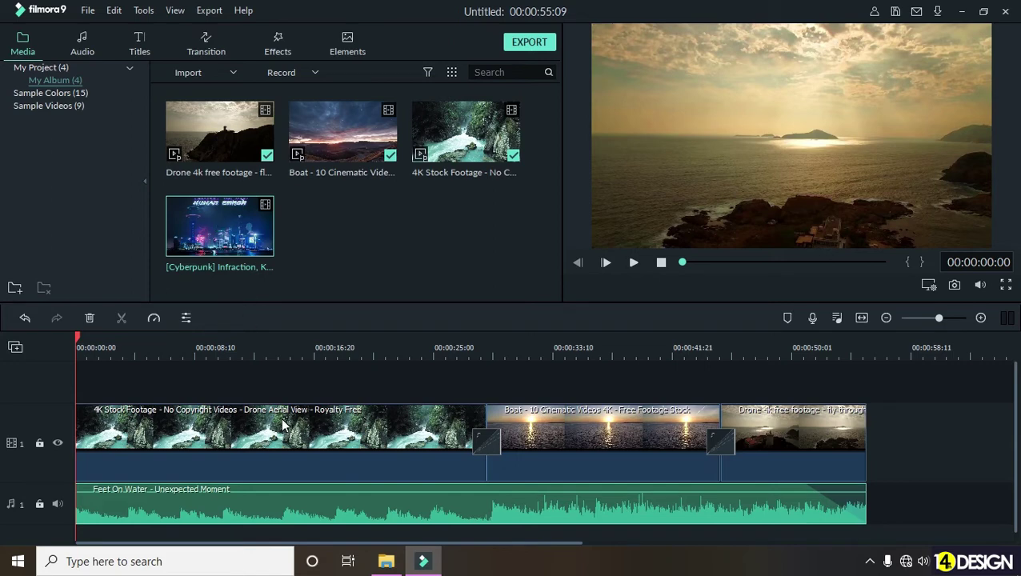
left_click_drag(257, 220, 128, 382)
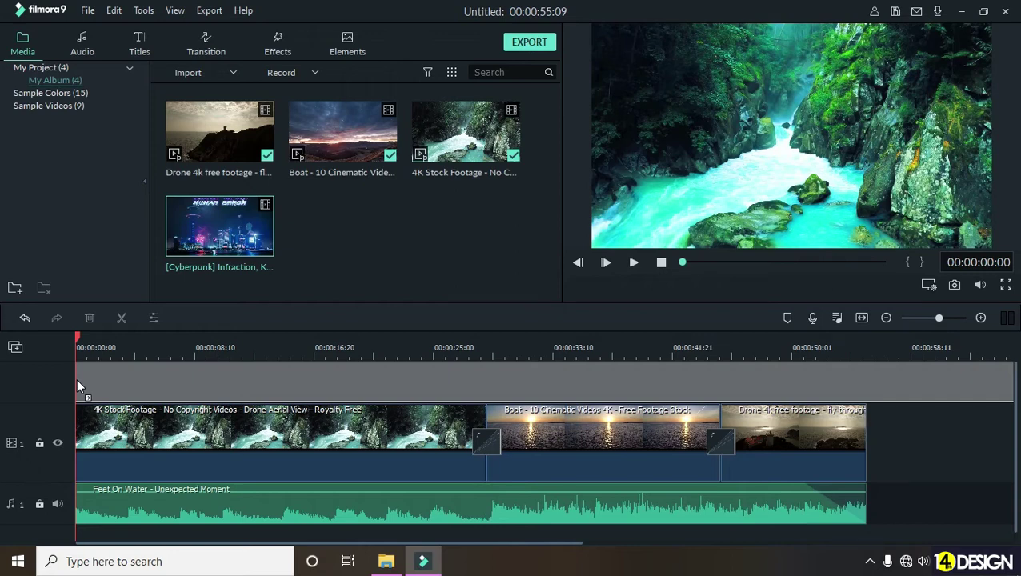
- Place the Cyberpunk clip on a new track at the start of the timeline
left_click_drag(77, 379, 76, 379)
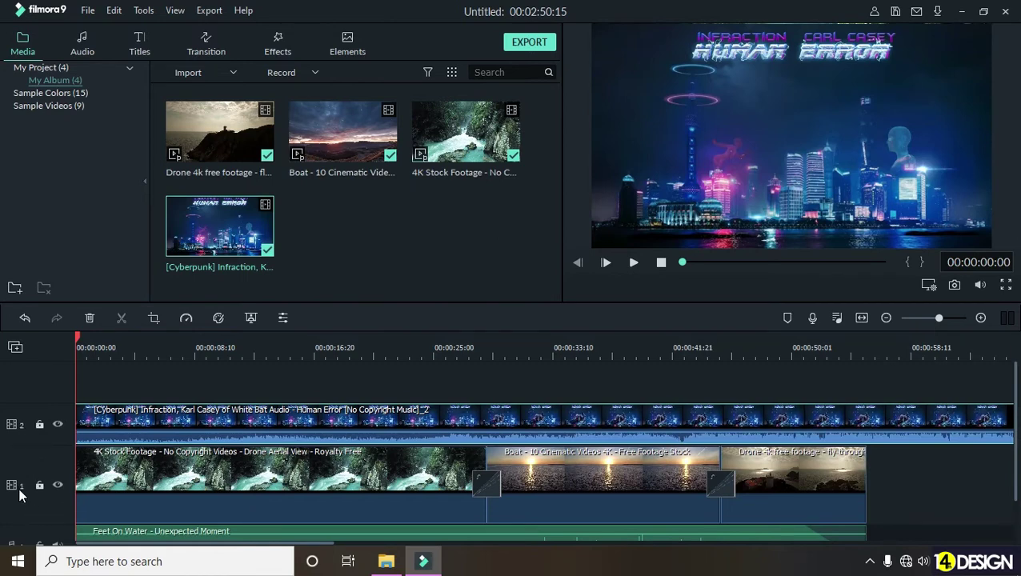
left_click(16, 484)
left_click(19, 439)
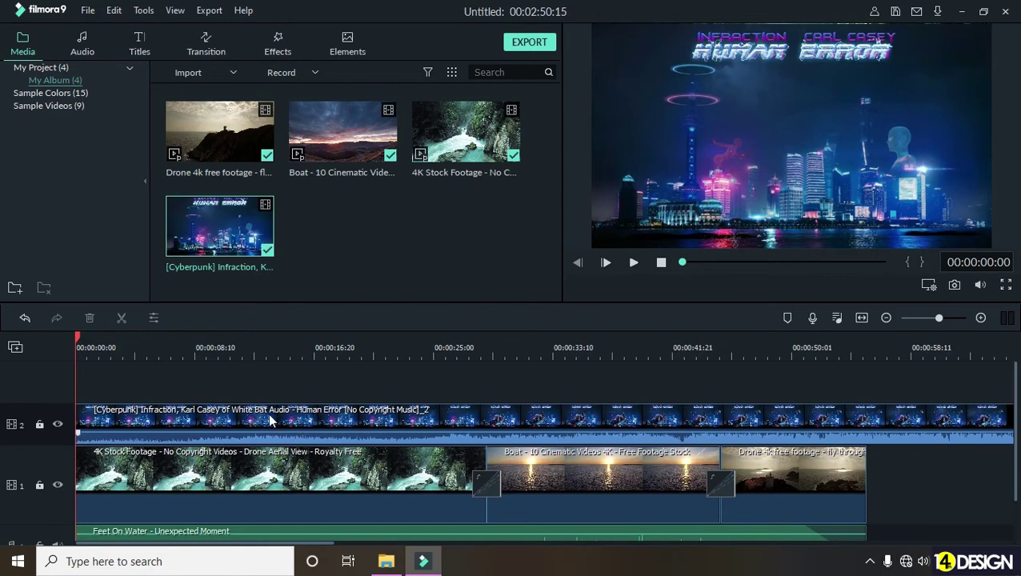
left_click(314, 417)
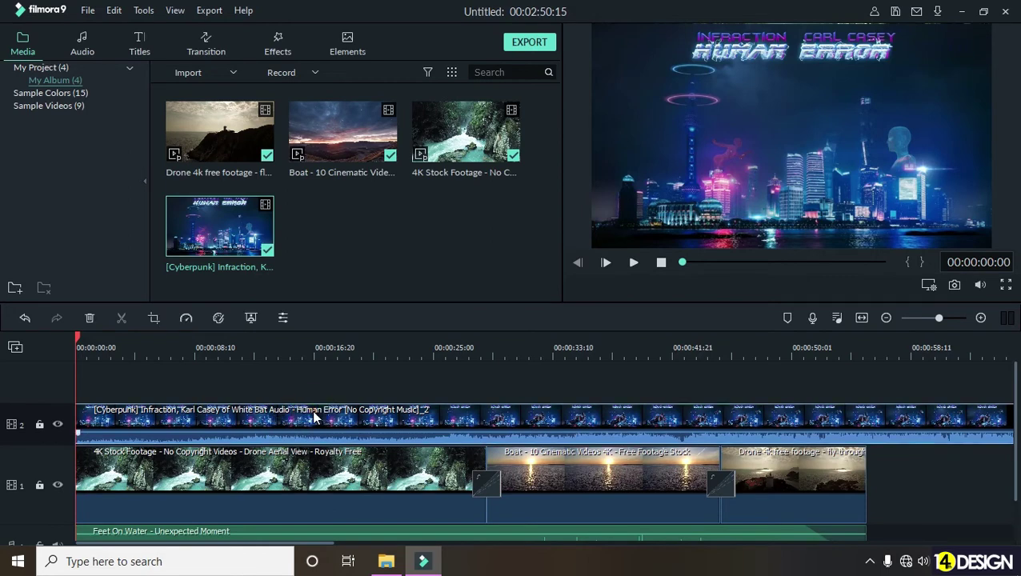
scroll(630, 419, "down", 1)
- Detach the Cyberpunk clip's audio and delete its video, keeping only the song
right_click(662, 376)
left_click(709, 290)
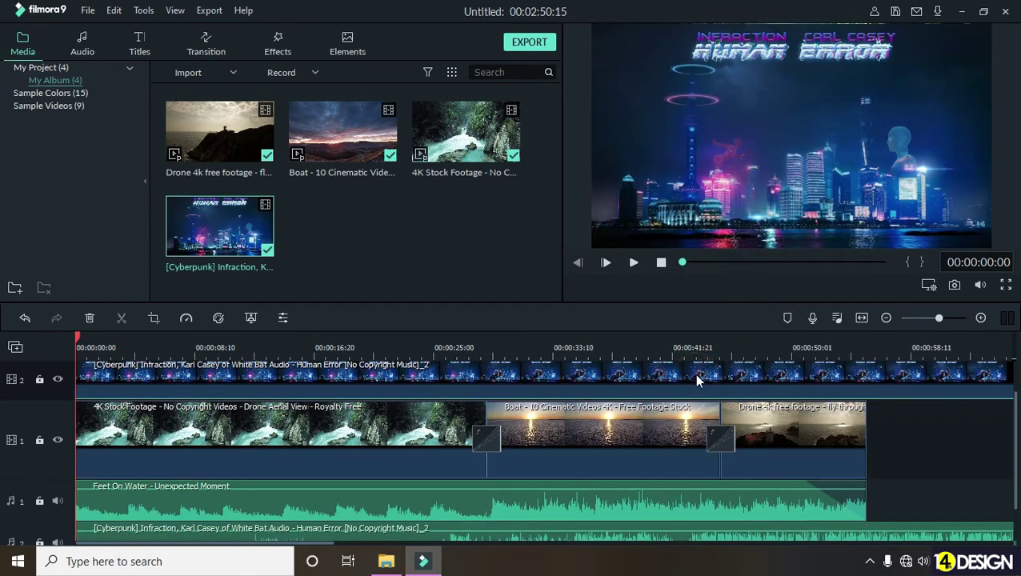
key("Delete")
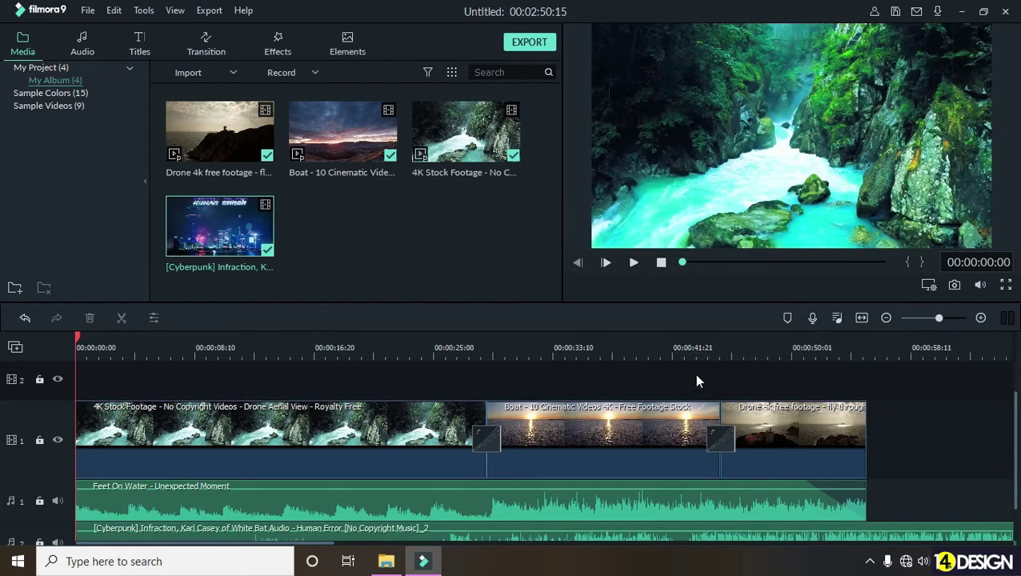
scroll(694, 387, "down", 1)
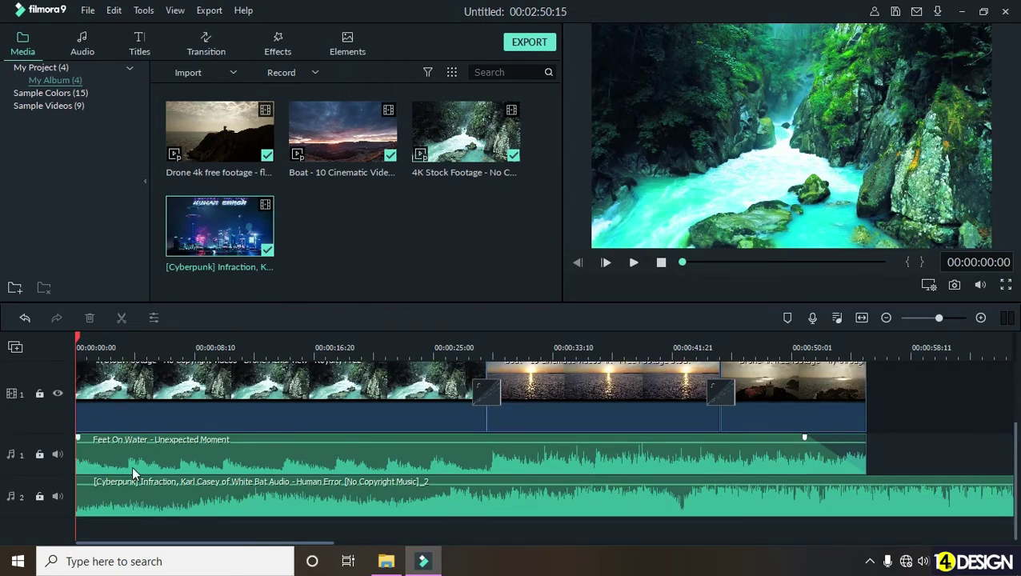
left_click_drag(135, 353, 282, 352)
left_click_drag(302, 386, 66, 419)
- Mute the Feet On Water music track and play the video with the Cyberpunk soundtrack
left_click(296, 456)
left_click(58, 454)
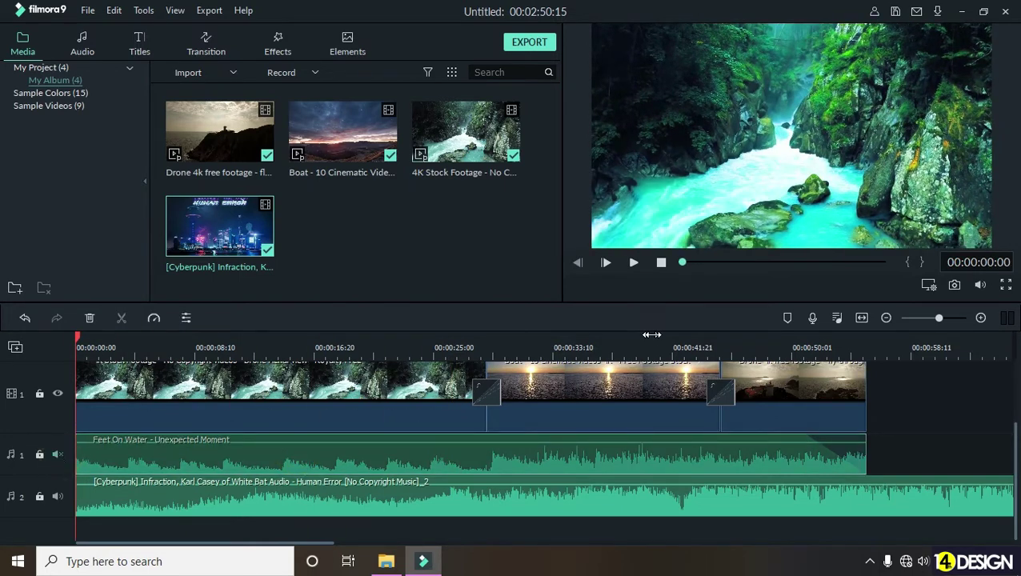
left_click(634, 264)
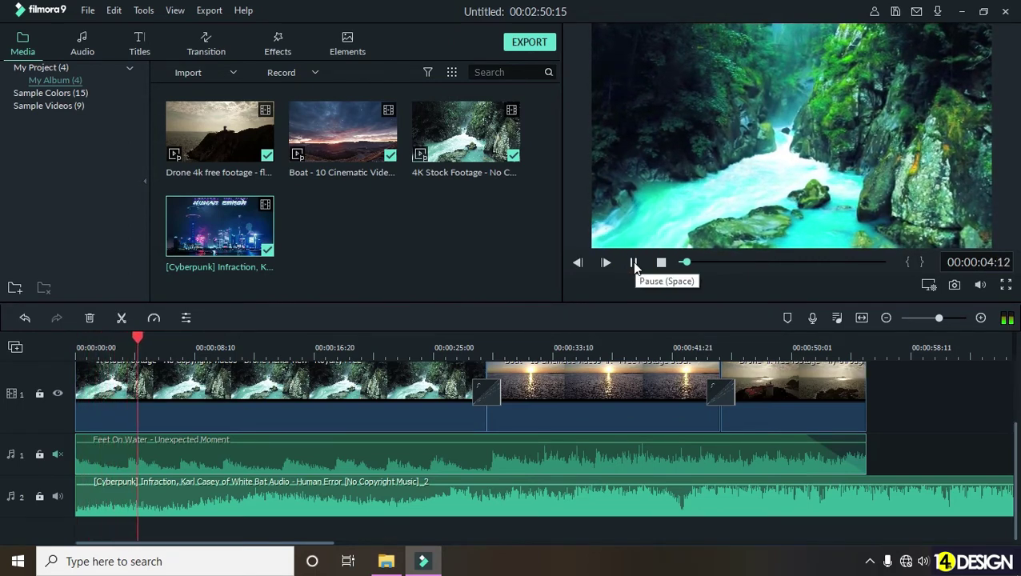
left_click_drag(726, 348, 753, 345)
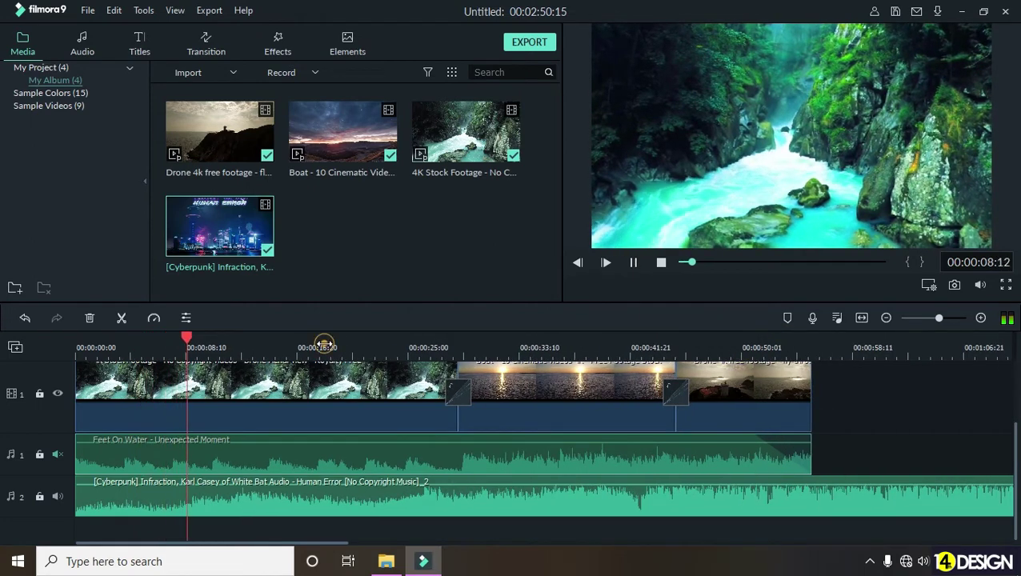
left_click(324, 346)
left_click(403, 344)
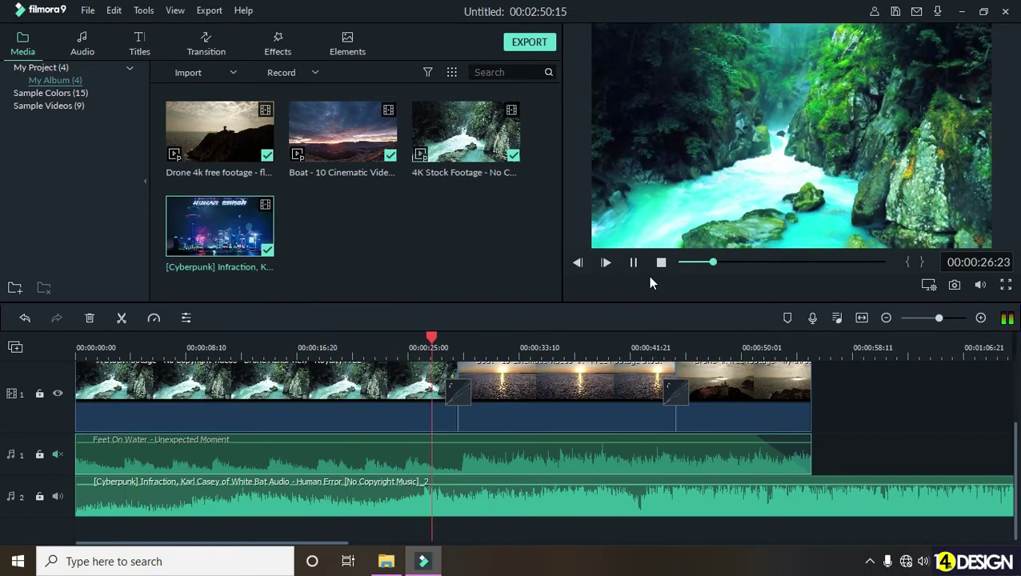
left_click(553, 345)
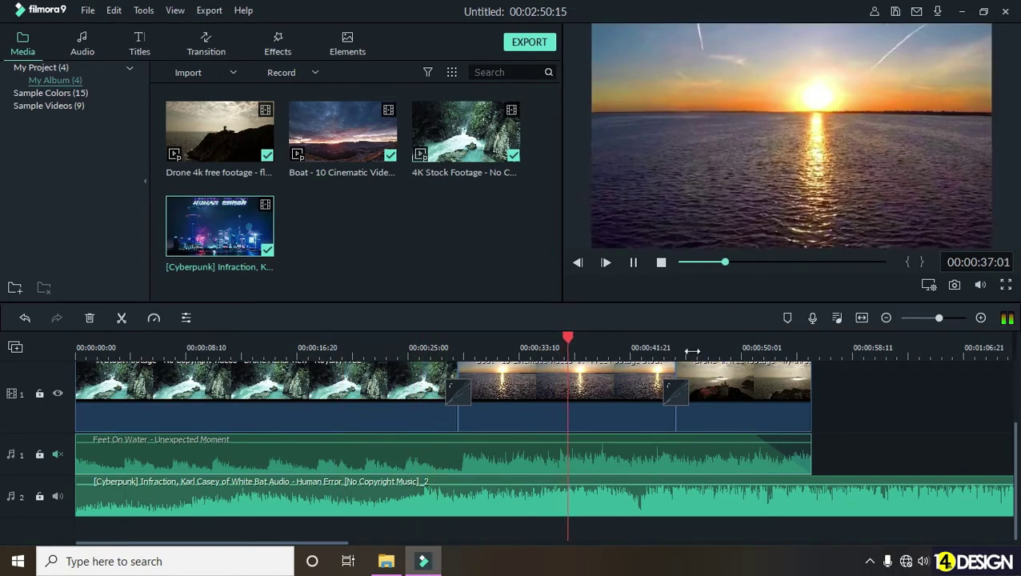
scroll(615, 392, "right", 5)
left_click(426, 344)
left_click(387, 344)
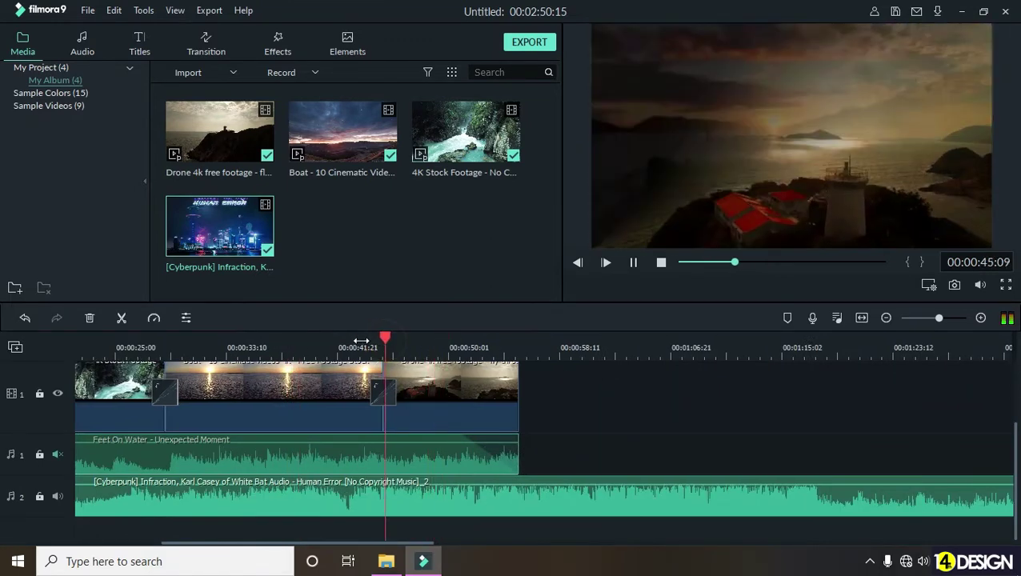
left_click(352, 344)
left_click(632, 262)
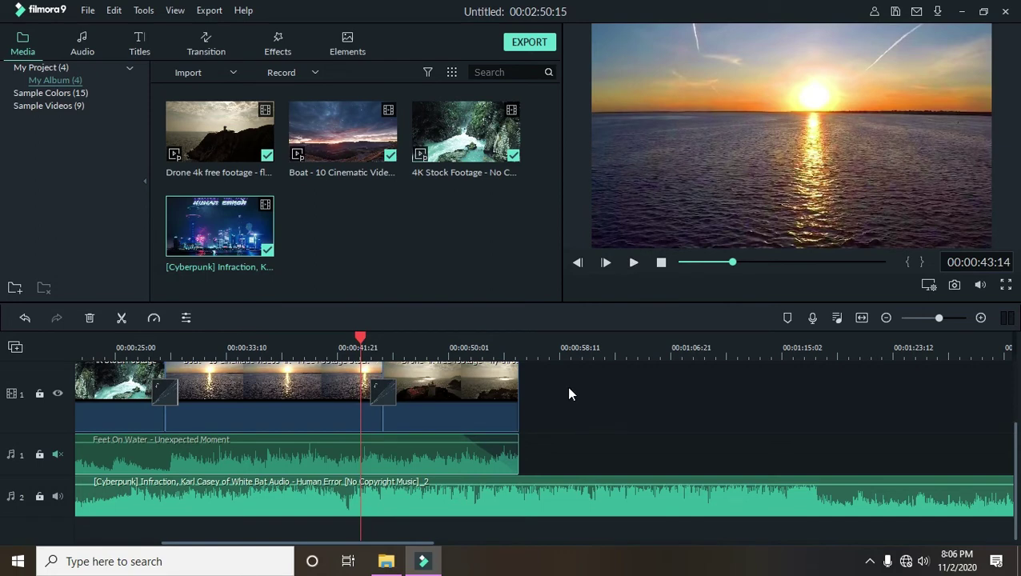
left_click_drag(359, 339, 345, 339)
left_click(633, 263)
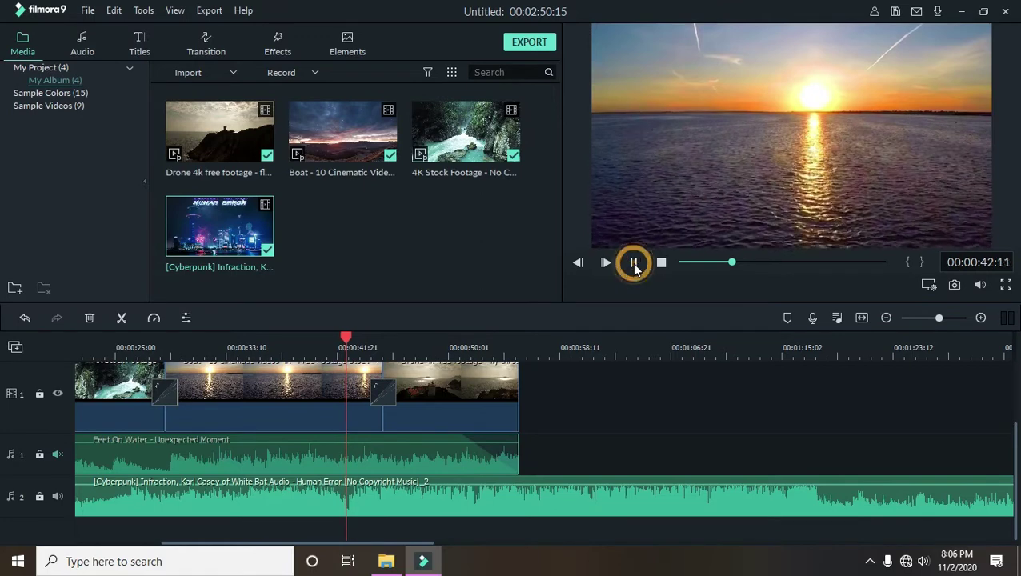
left_click_drag(355, 338, 349, 344)
- Split the Cyberpunk music at the playhead, delete the left piece, and move it to zero
left_click(474, 512)
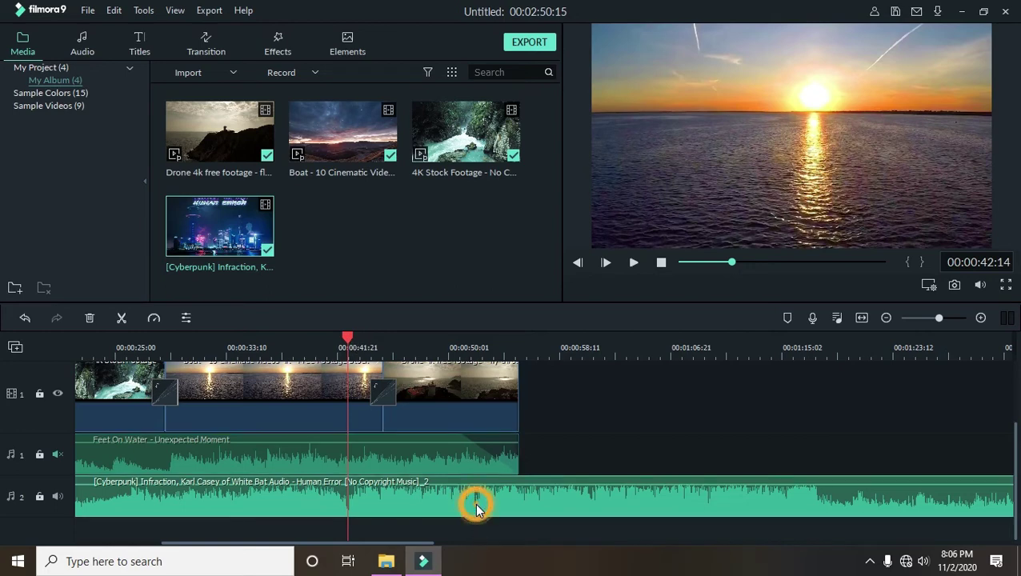
left_click(122, 320)
left_click(270, 494)
key("Delete")
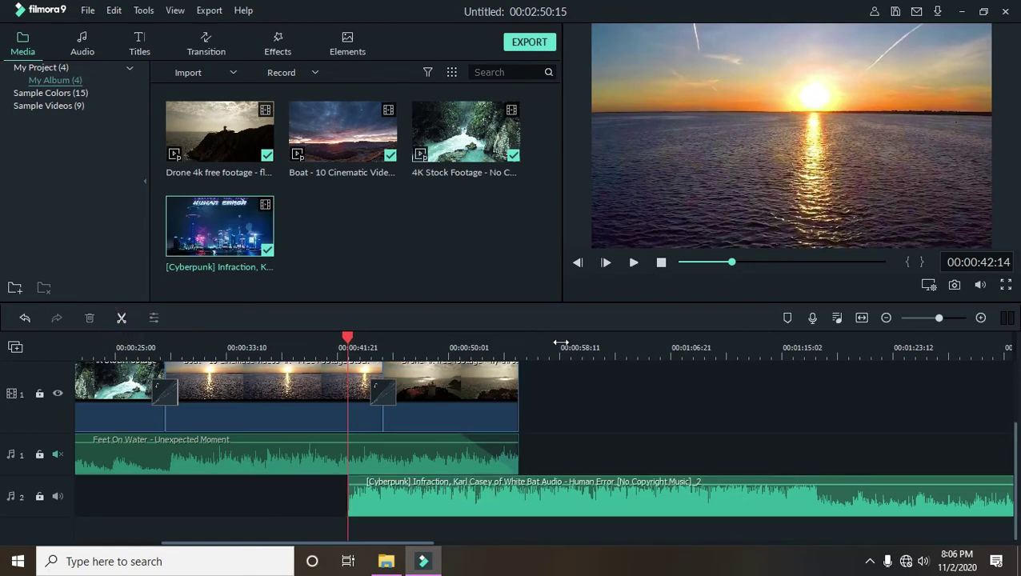
scroll(559, 344, "down", 3)
left_click(155, 515)
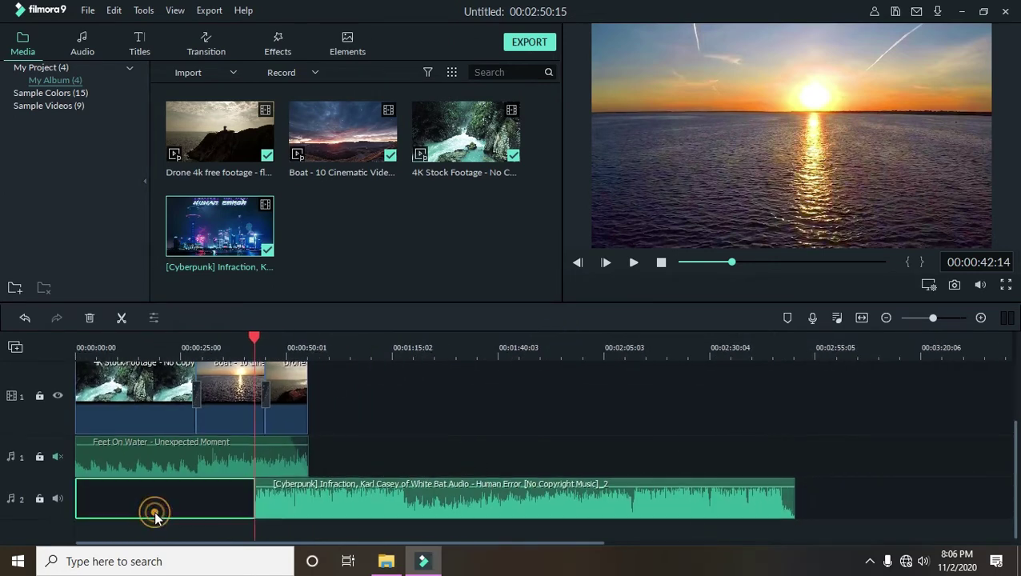
left_click(278, 510)
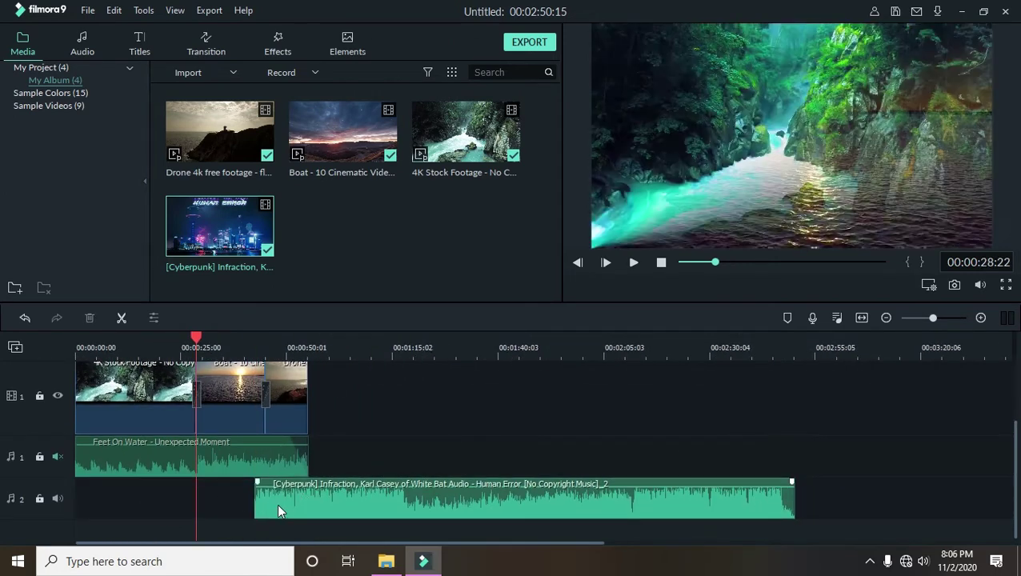
left_click(172, 505)
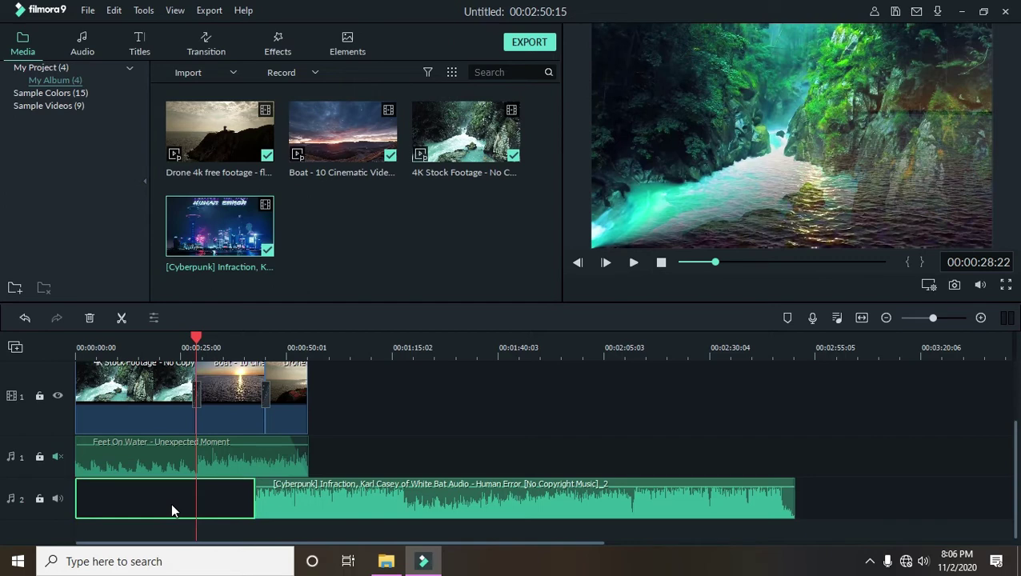
key("Delete")
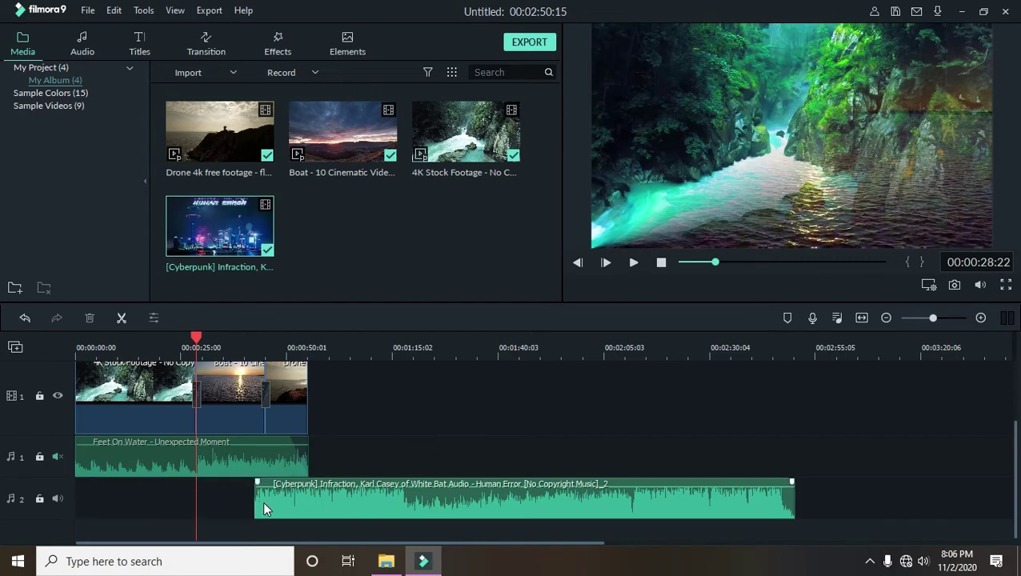
left_click_drag(263, 501, 78, 500)
- Play the edit from the start, skipping ahead to about 13, 22 and 44 seconds
left_click_drag(195, 339, 6, 353)
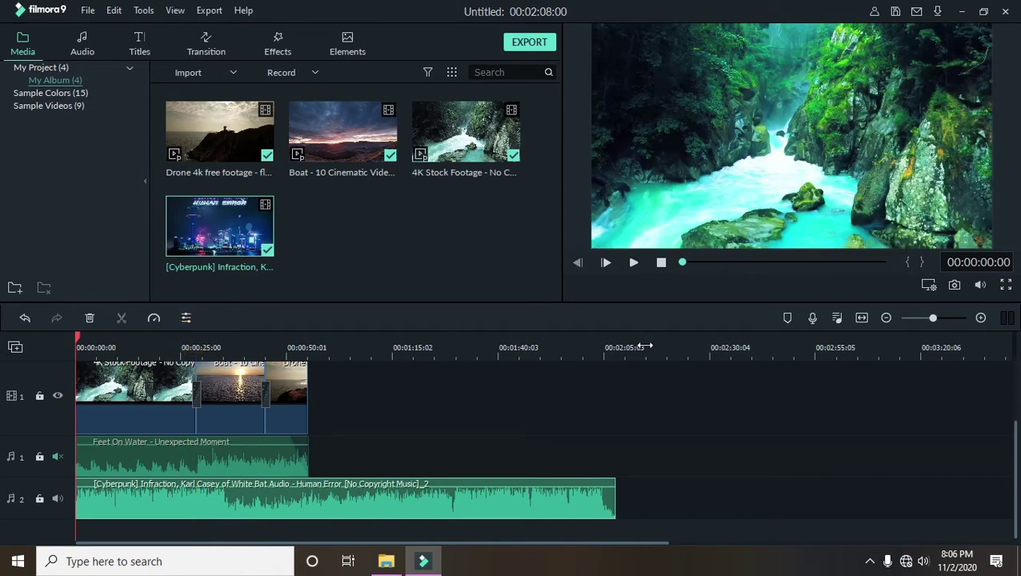
left_click(633, 262)
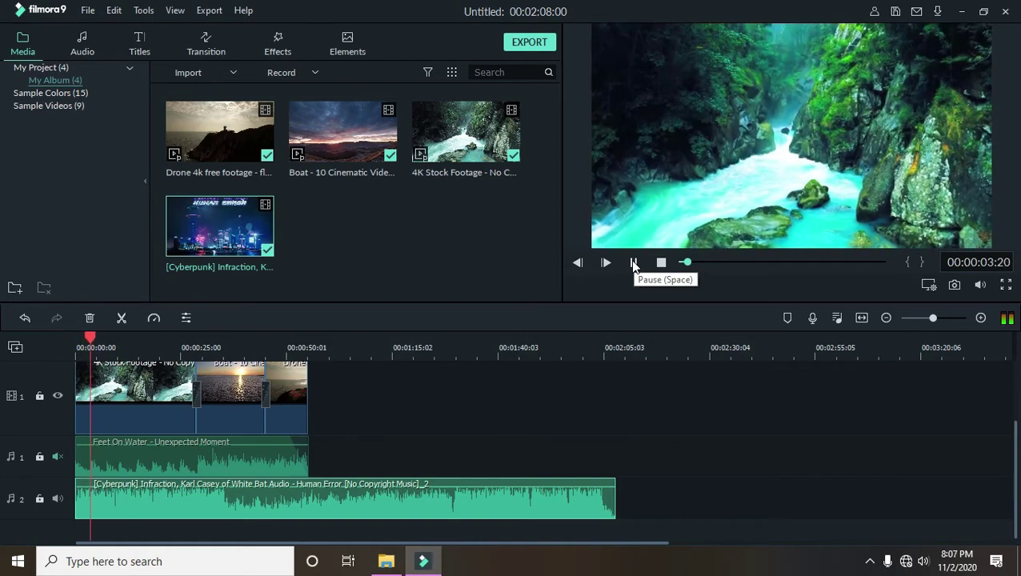
left_click(130, 347)
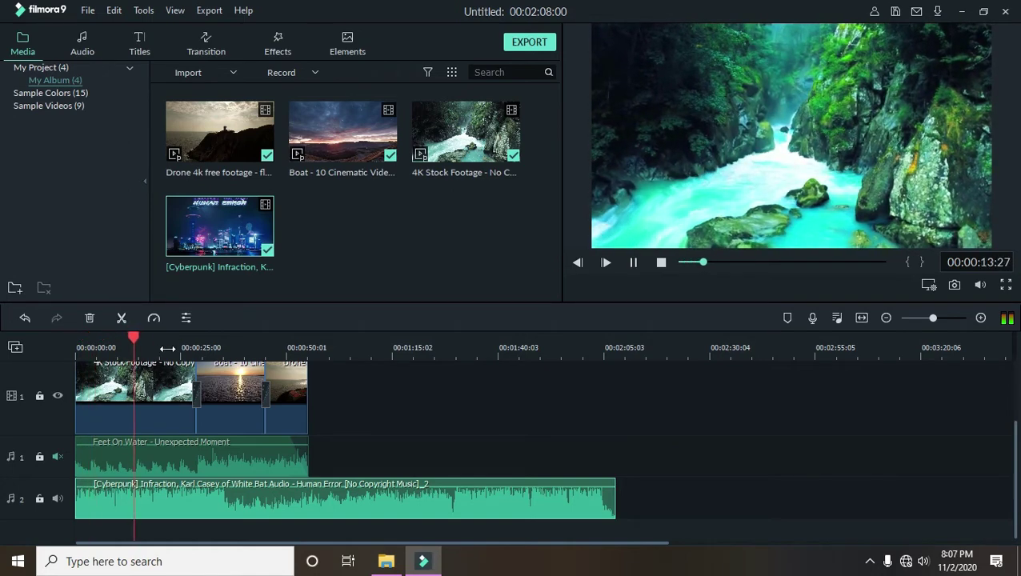
left_click(170, 347)
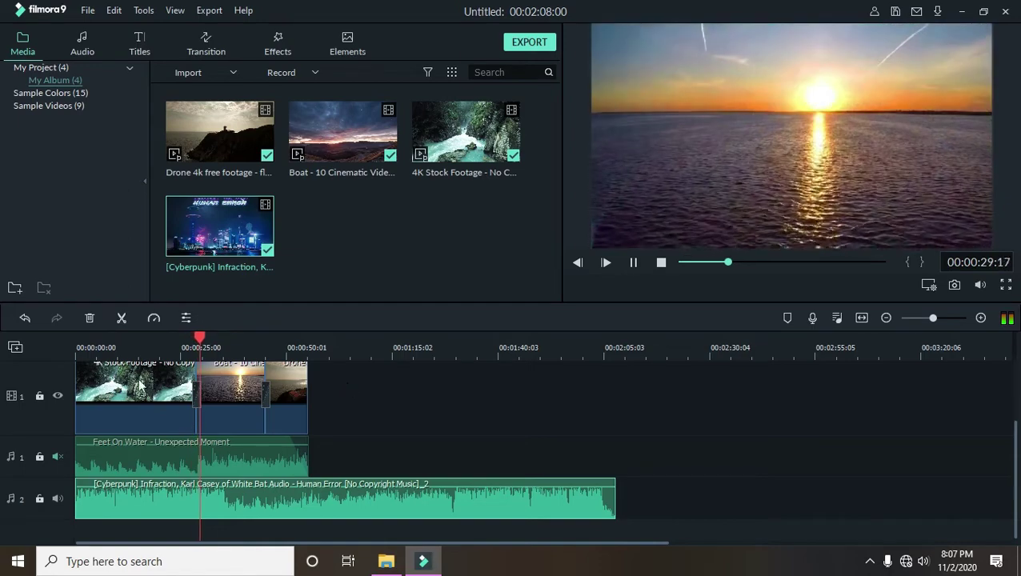
left_click(262, 348)
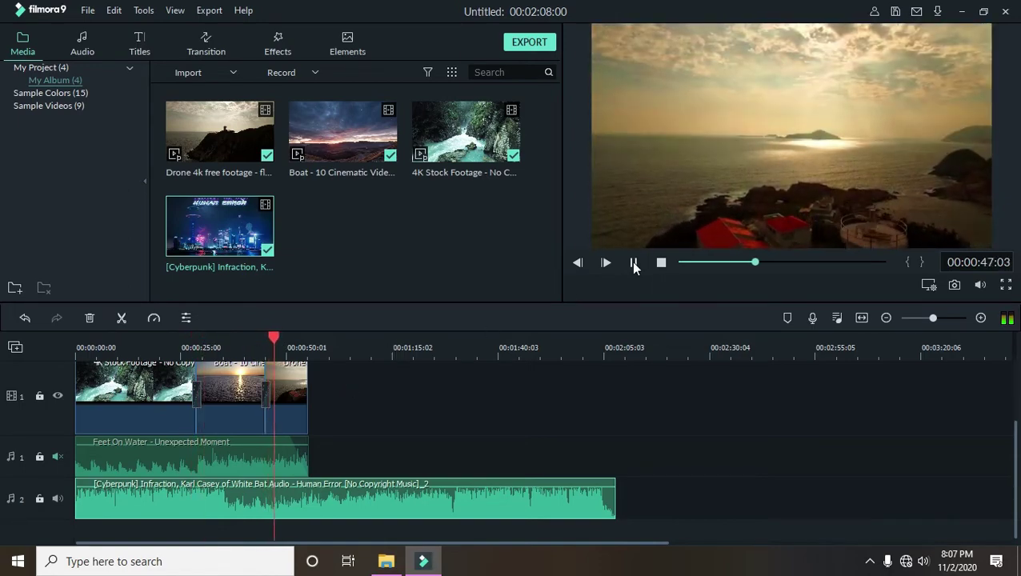
left_click(634, 263)
- Trim the music again at 00:00:36:28, move it to the start, and replay the opening
left_click_drag(279, 342, 230, 366)
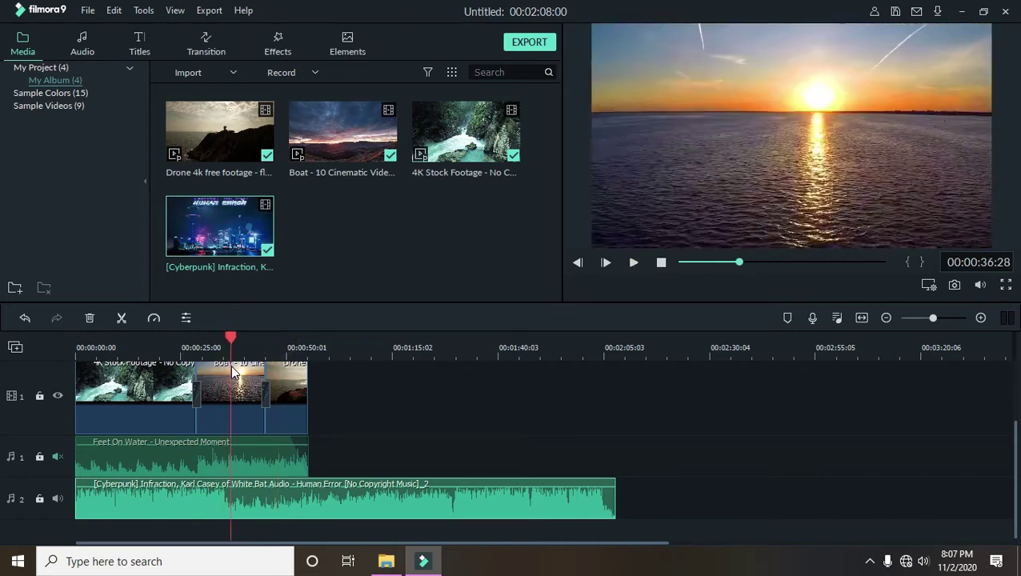
left_click(122, 320)
left_click(192, 498)
key("Delete")
left_click(171, 494)
left_click_drag(248, 498, 82, 492)
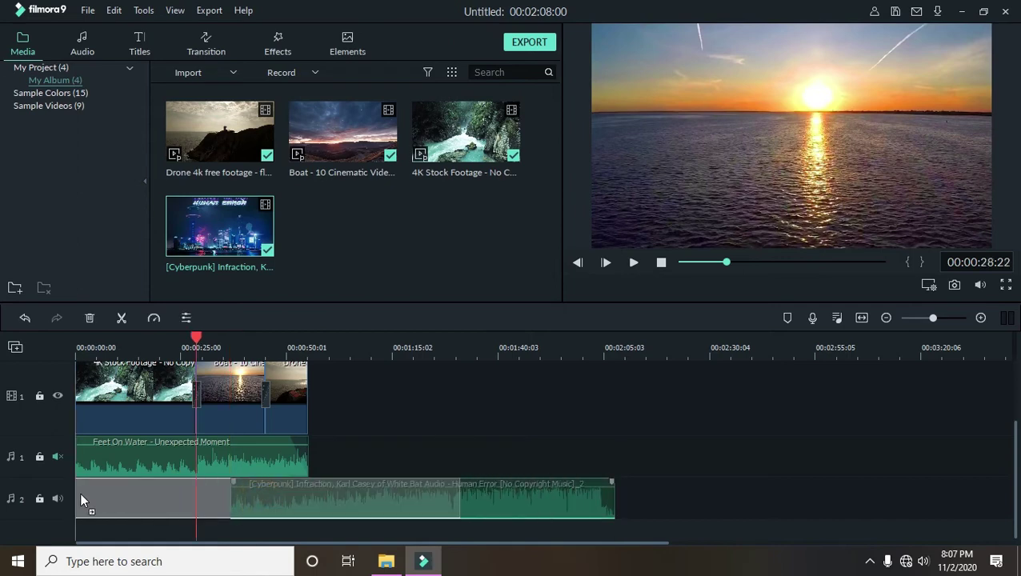
left_click(95, 344)
left_click_drag(97, 340, 67, 340)
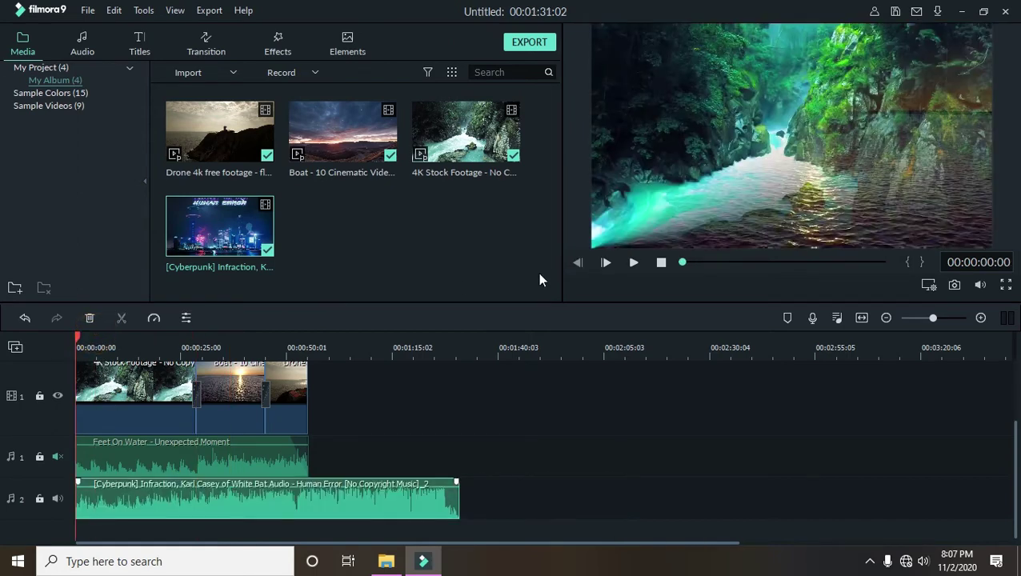
left_click(633, 262)
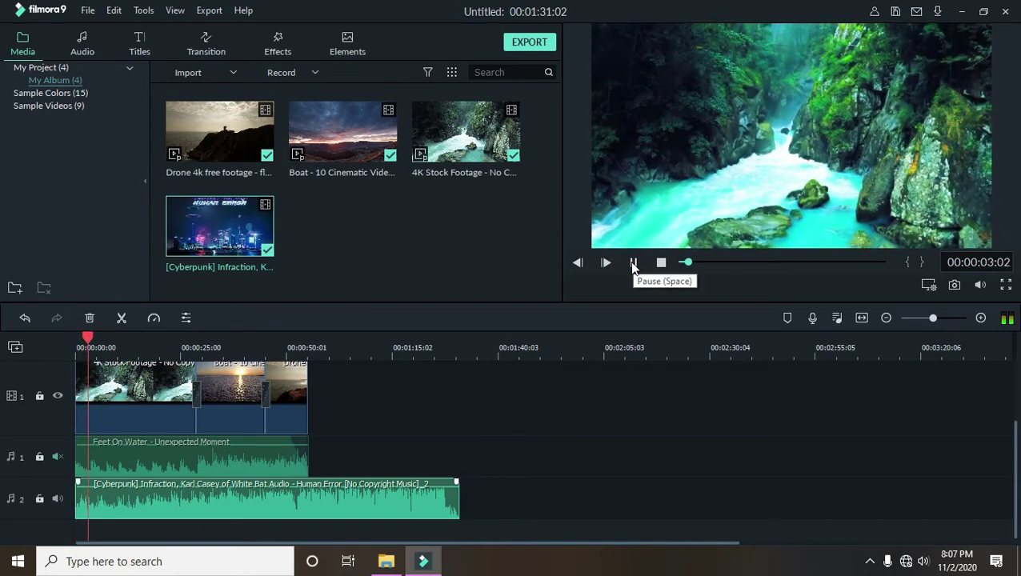
left_click(634, 263)
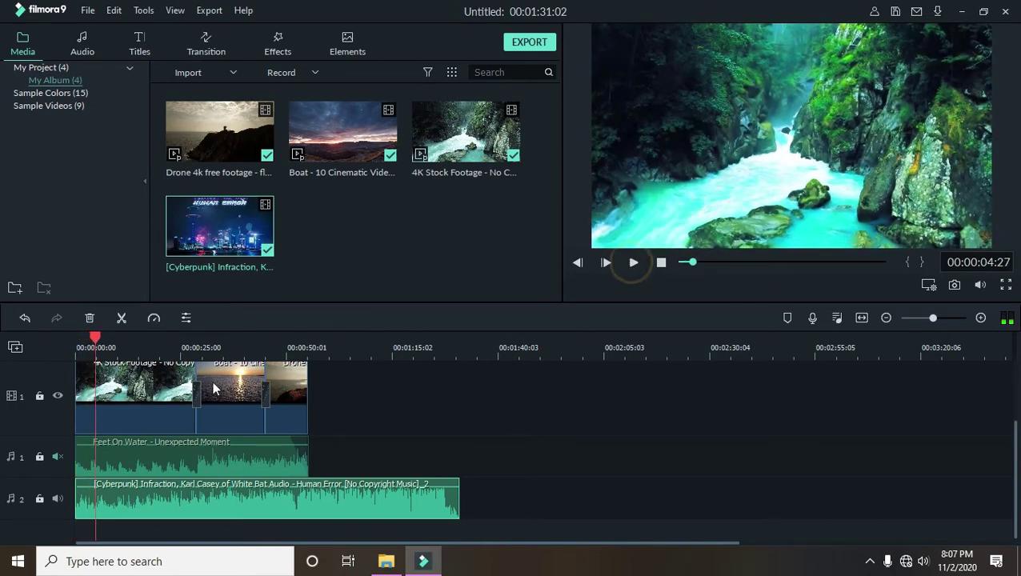
- Cut the music at 00:00:01:00, delete the left piece, close the gap, and play it
scroll(156, 348, "up", 3)
scroll(313, 513, "up", 3)
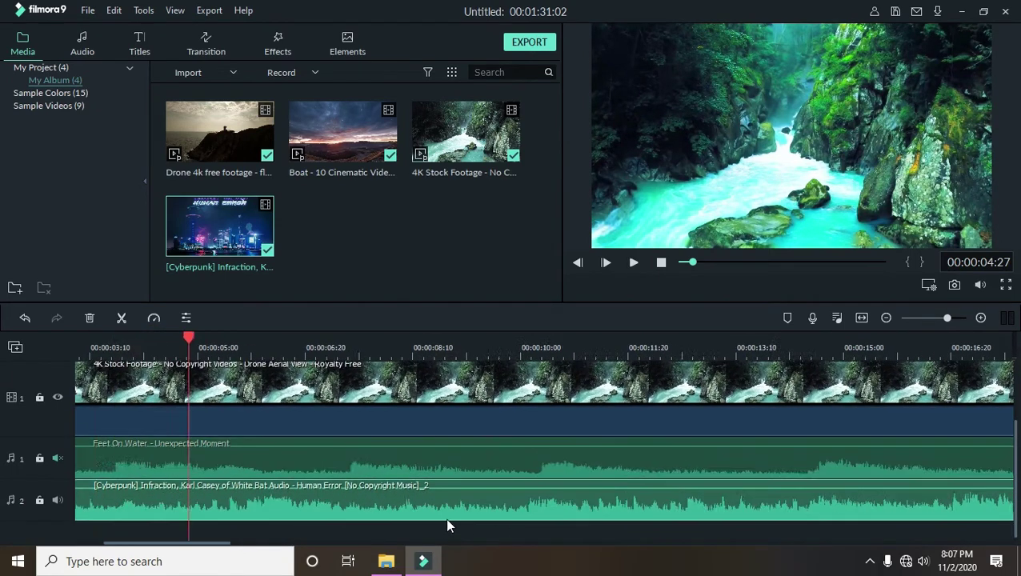
left_click_drag(387, 340, 142, 385)
left_click(120, 318)
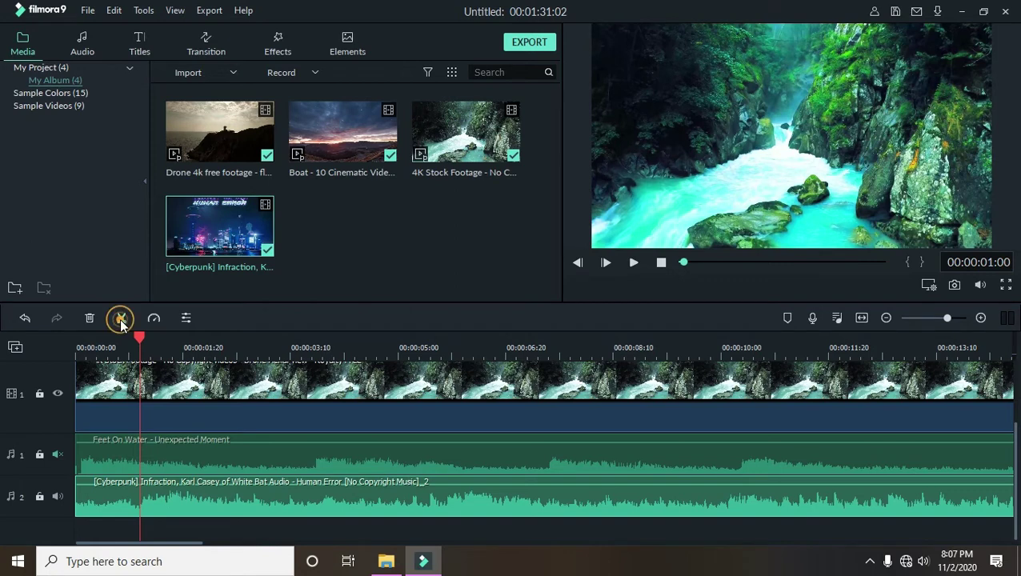
left_click(120, 500)
key("Delete")
left_click(76, 497)
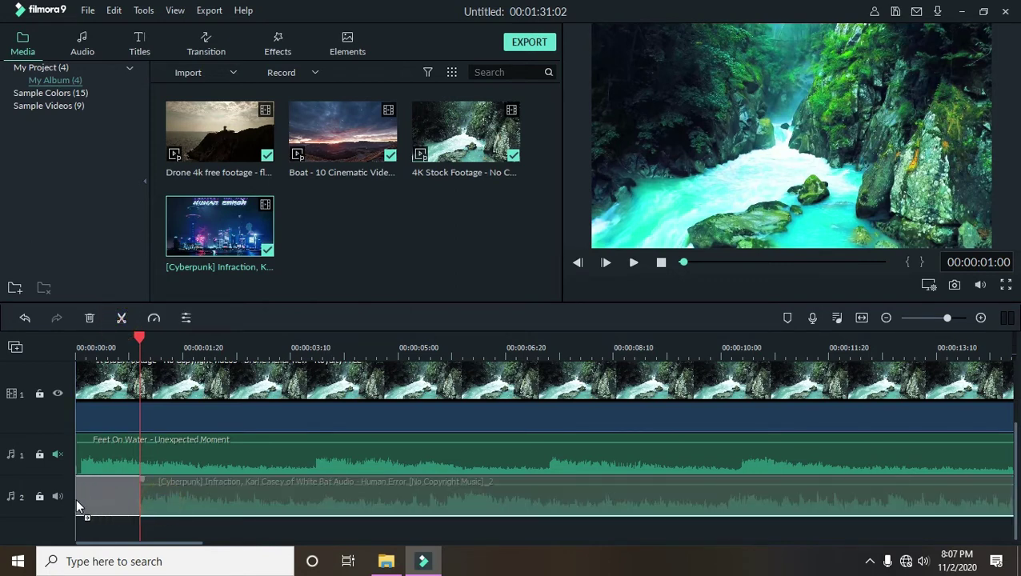
key("Delete")
left_click(97, 340)
left_click(633, 264)
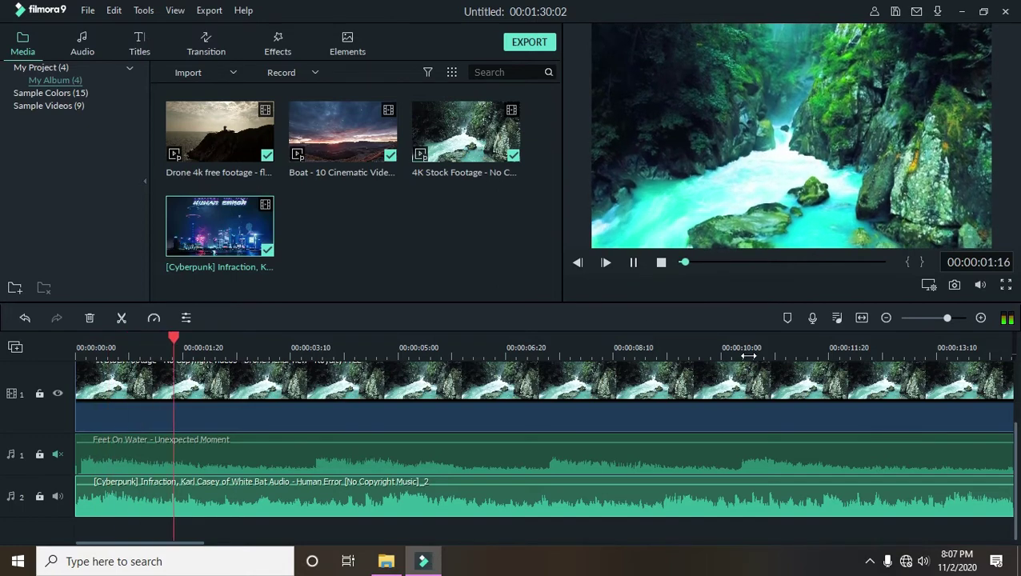
- Preview playback at the sunset clip and about 43 seconds, then select the Cyberpunk music clip
scroll(745, 358, "down", 3)
scroll(312, 365, "down", 3)
left_click(389, 346)
left_click(538, 346)
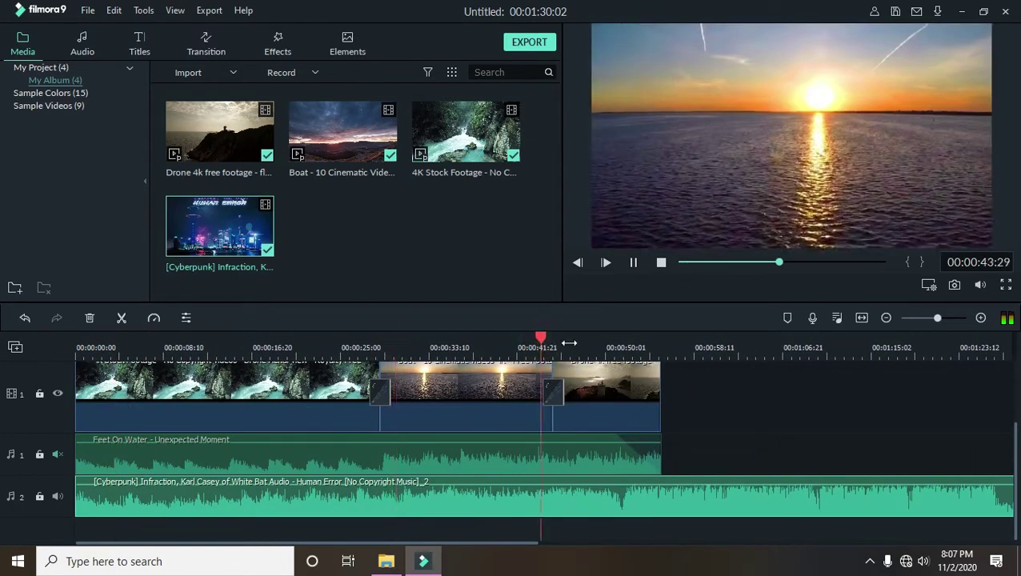
left_click(634, 262)
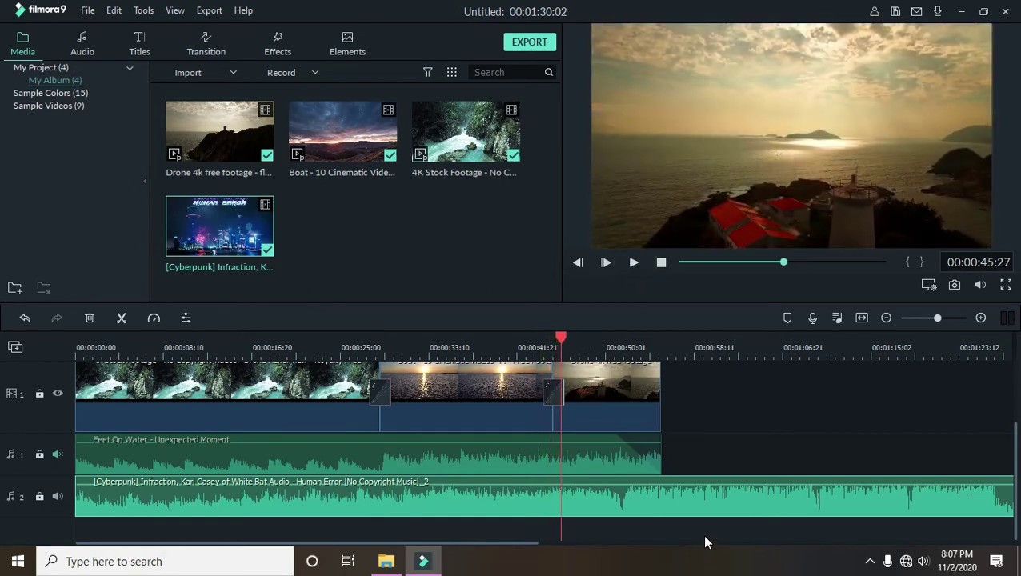
left_click(716, 513)
- Delete the Cyberpunk music clip and unmute the Feet On Water audio track
key("Delete")
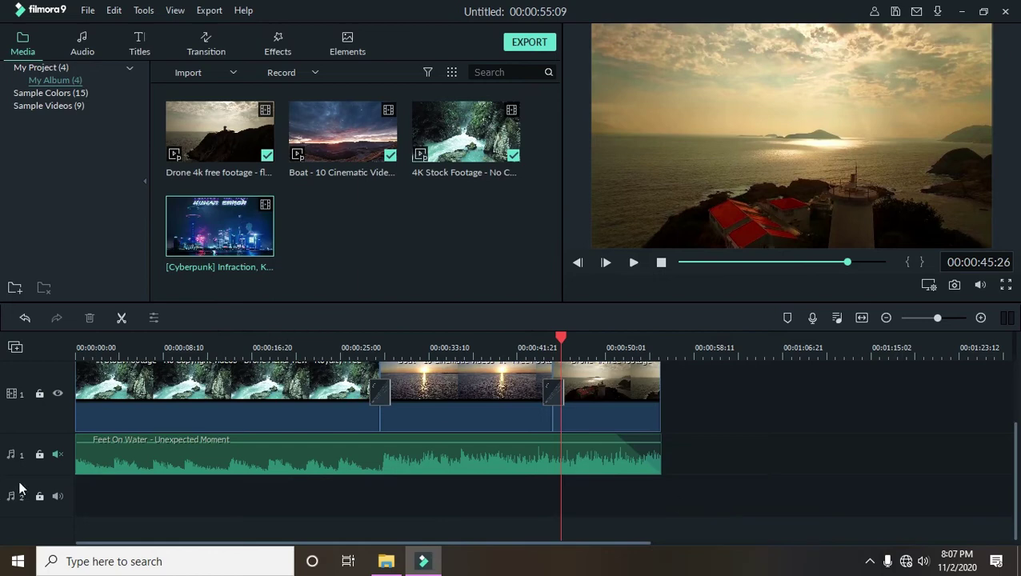
left_click(58, 454)
left_click_drag(267, 500, 291, 511)
- Play the video from the start, then bring up the save-project dialog with Ctrl+S
scroll(292, 511, "up", 2)
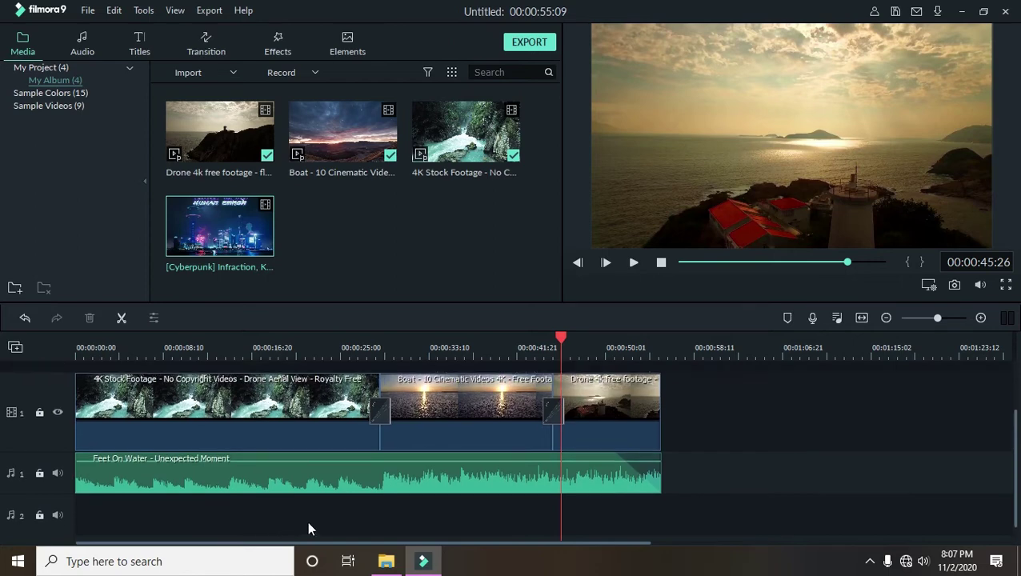
left_click_drag(298, 336, 40, 366)
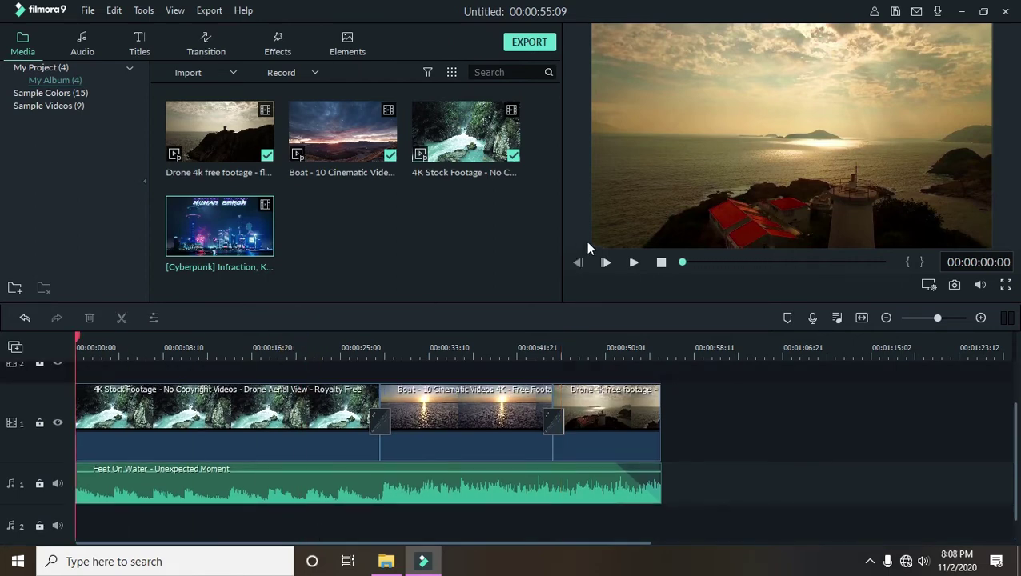
left_click(633, 262)
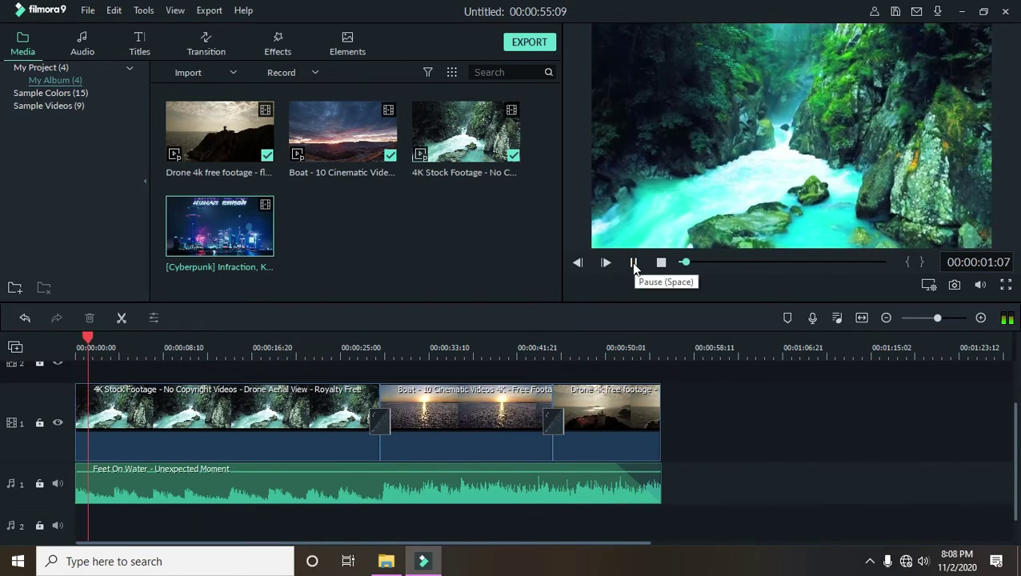
left_click(633, 263)
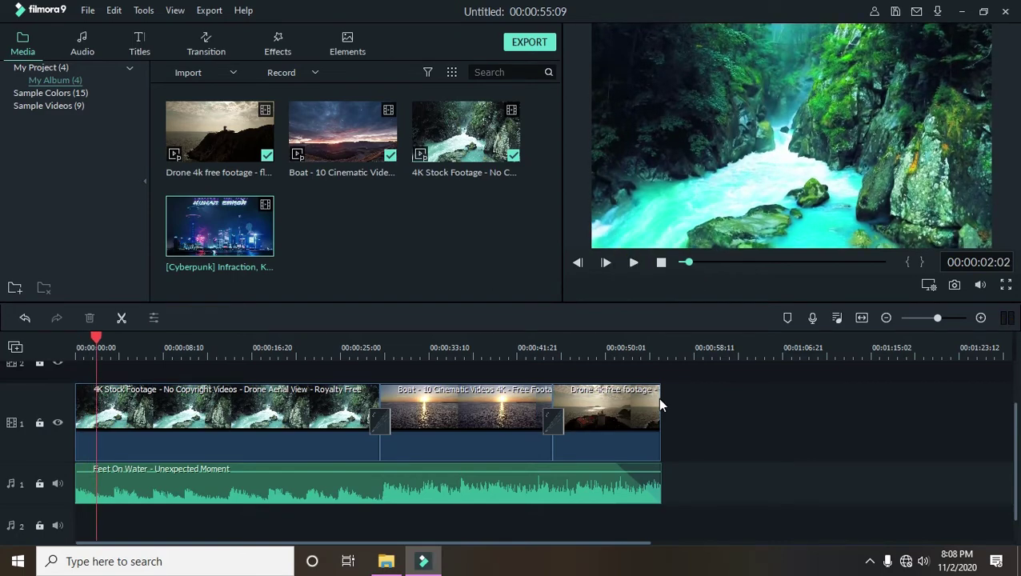
key("ctrl+s")
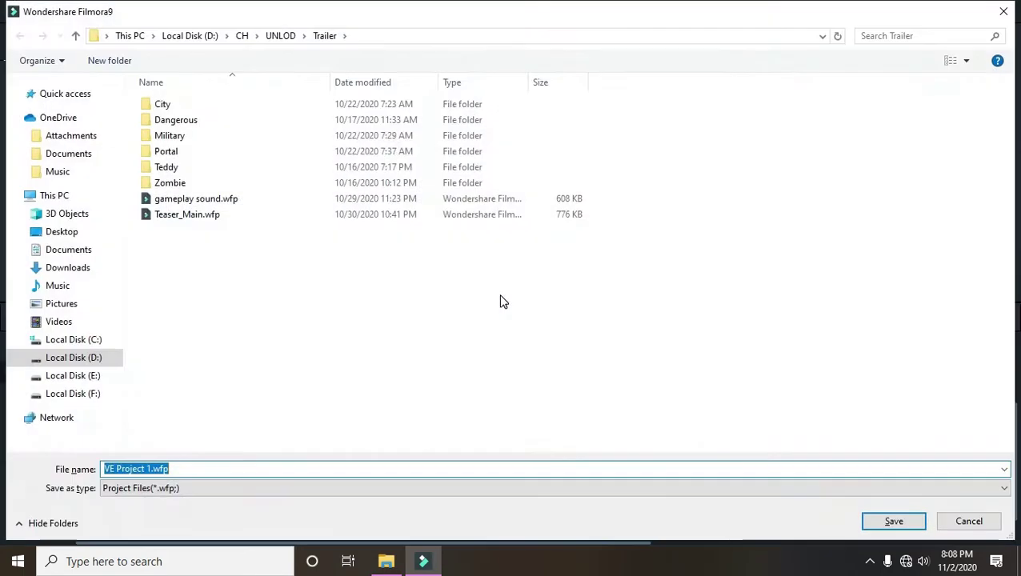
- Choose the Desktop as location, keep the name VE Project 1.wfp, and save
left_click(74, 234)
left_click(227, 468)
left_click(886, 521)
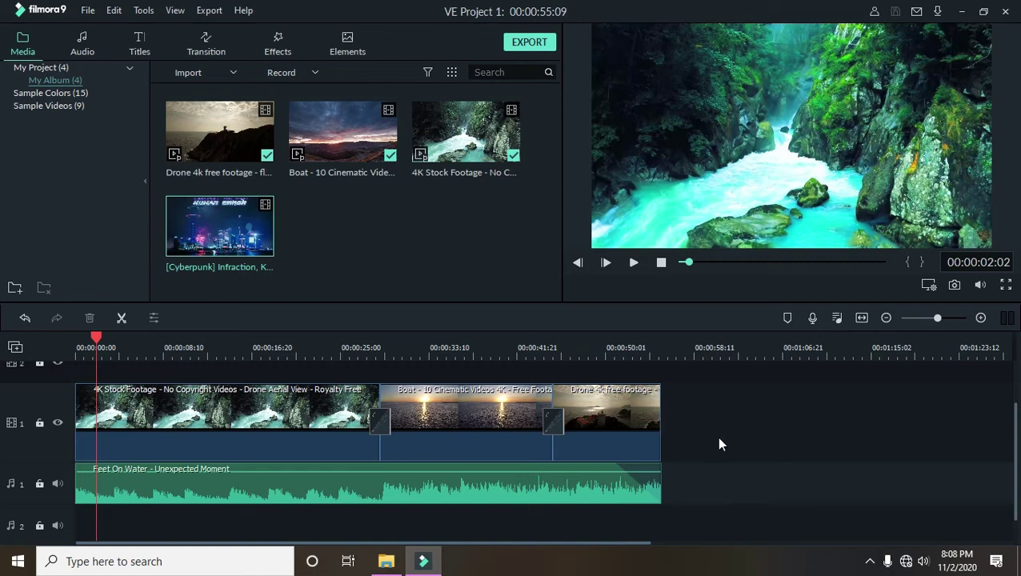
left_click(140, 51)
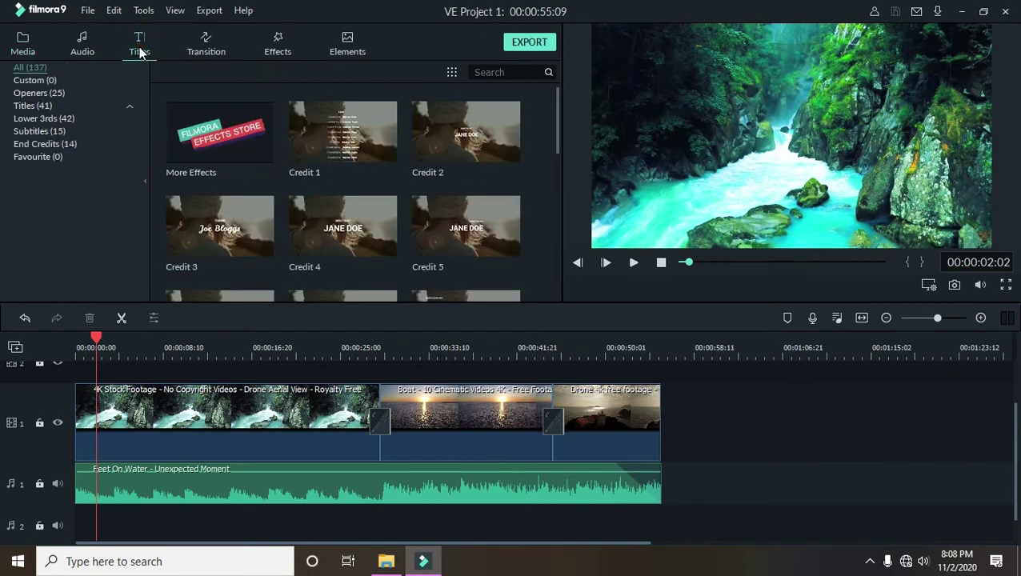
left_click(42, 94)
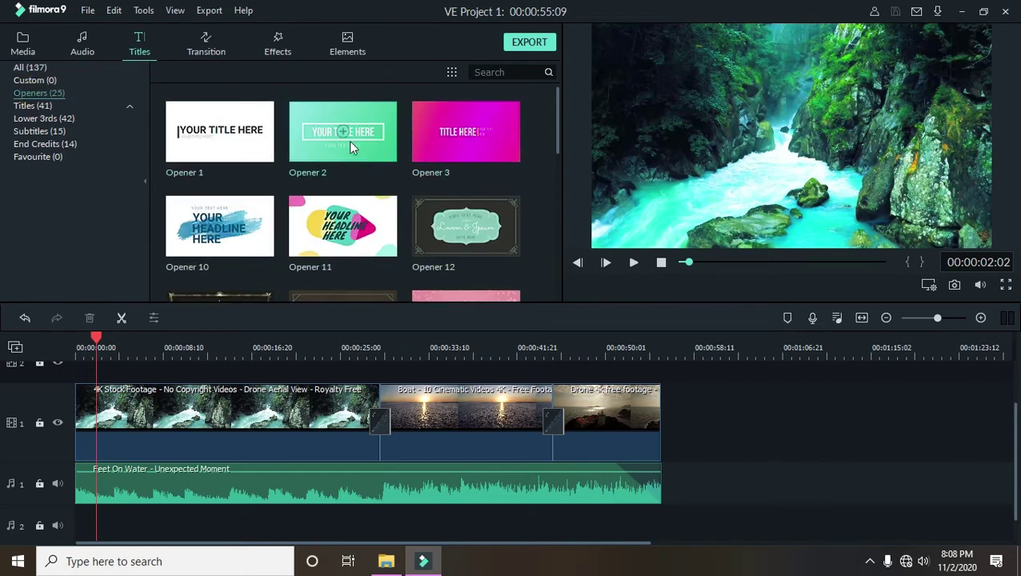
left_click(381, 144)
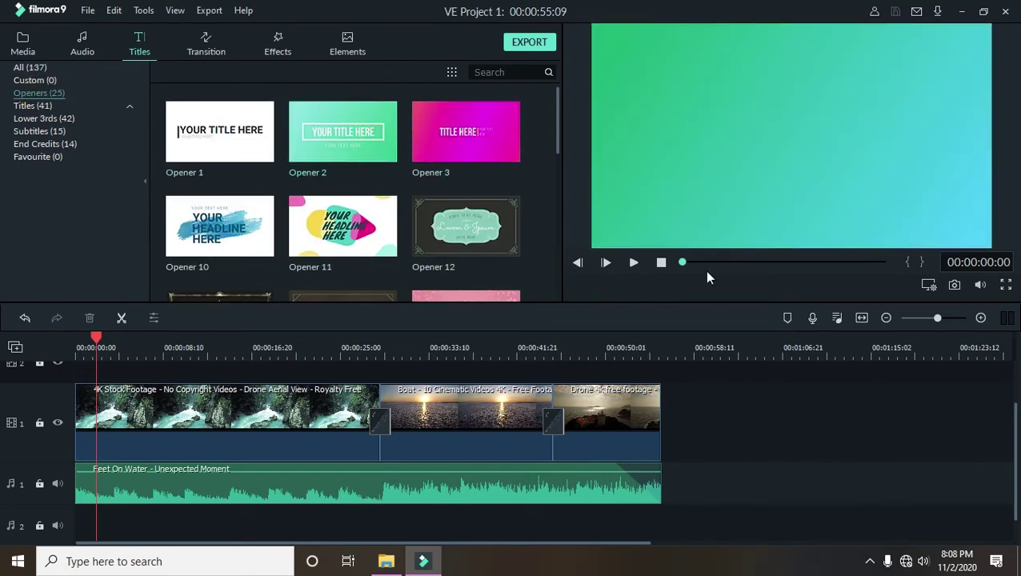
left_click(635, 262)
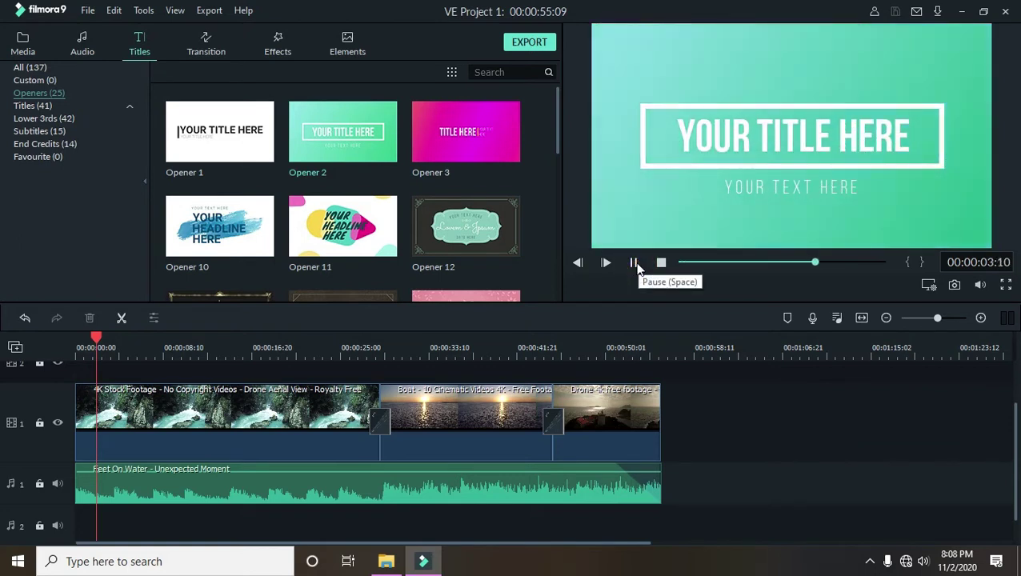
left_click(516, 153)
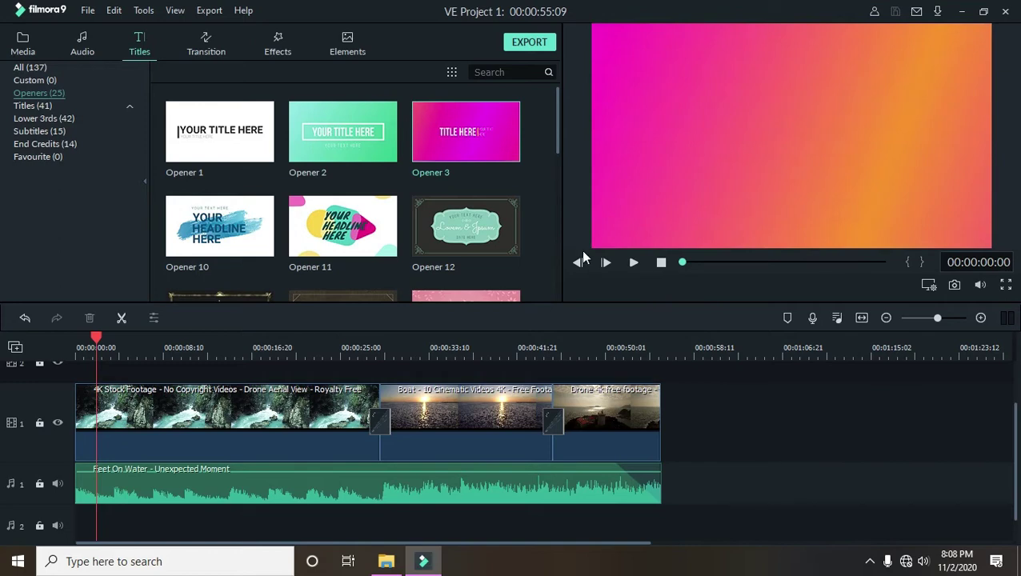
left_click(634, 265)
left_click(634, 265)
scroll(433, 218, "down", 3)
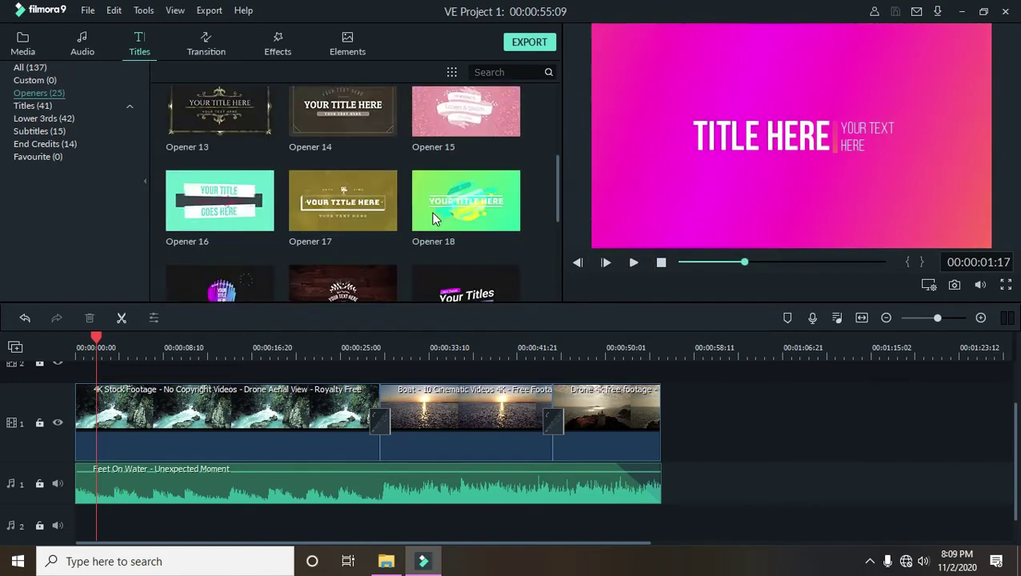
scroll(433, 219, "down", 3)
scroll(433, 218, "up", 3)
scroll(256, 224, "down", 3)
left_click(247, 192)
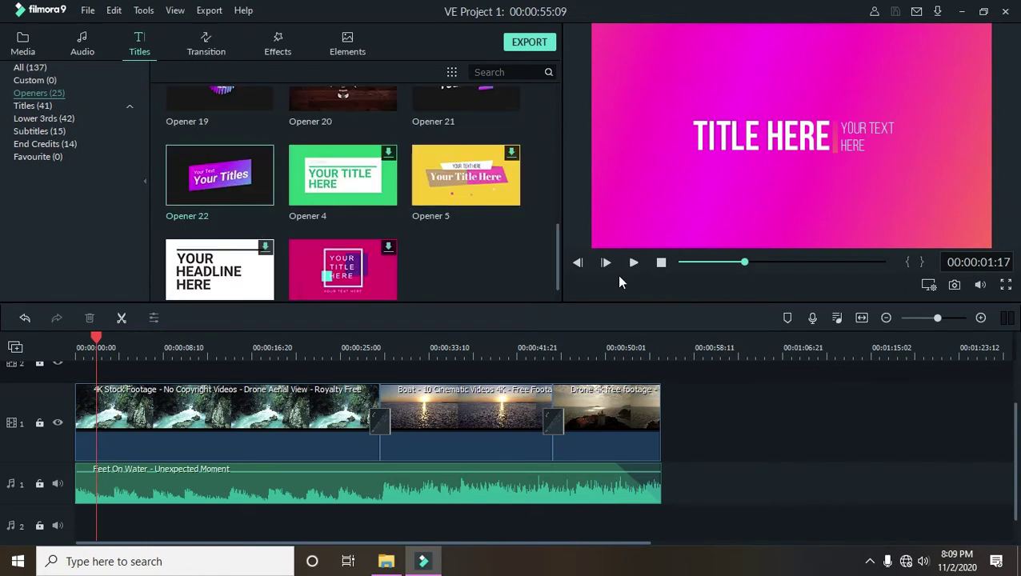
left_click(633, 265)
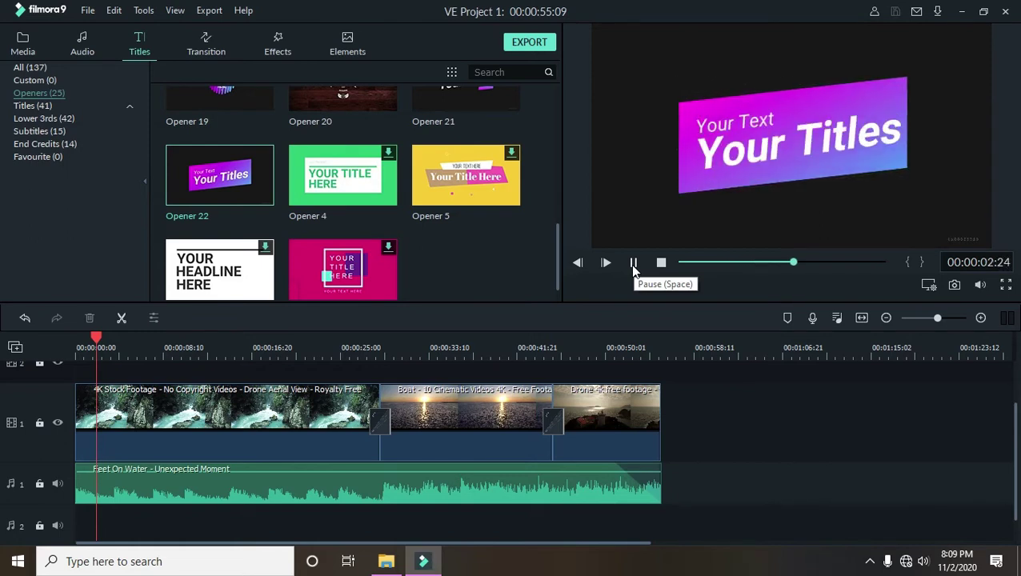
left_click(633, 265)
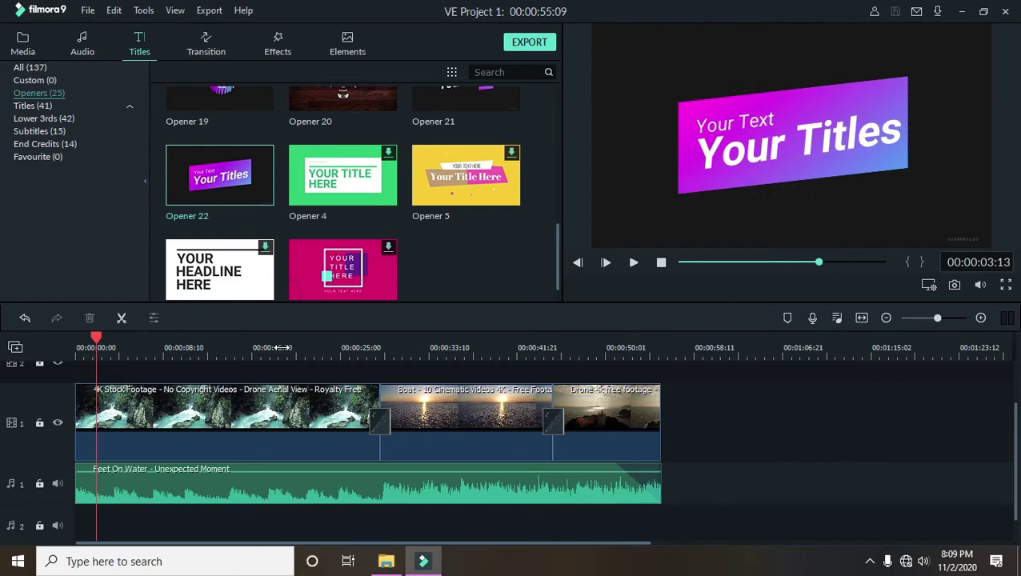
left_click(257, 195)
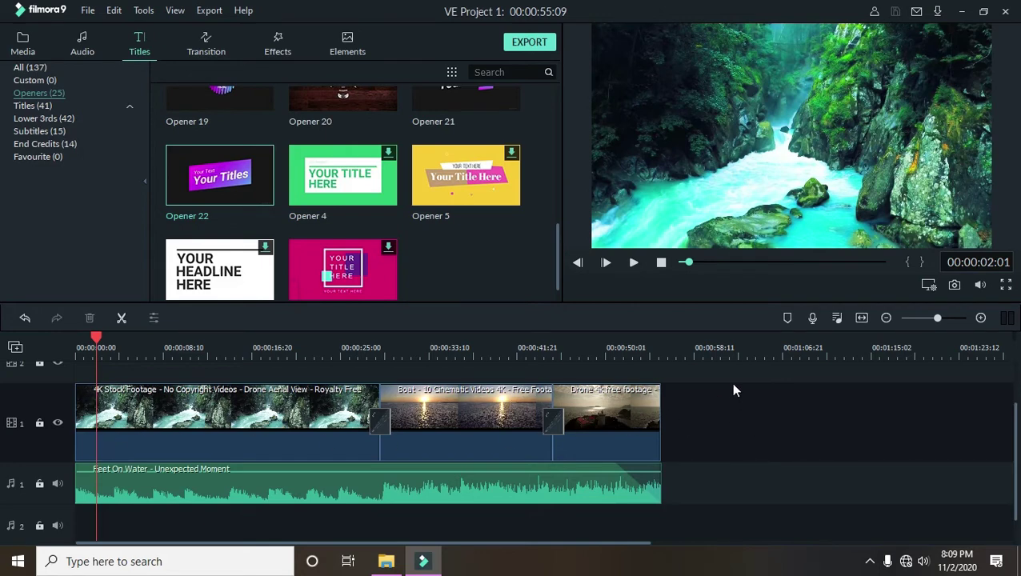
- Shift all clips later and insert Opener 22 at the start, then undo the attempt
left_click_drag(729, 366, 95, 513)
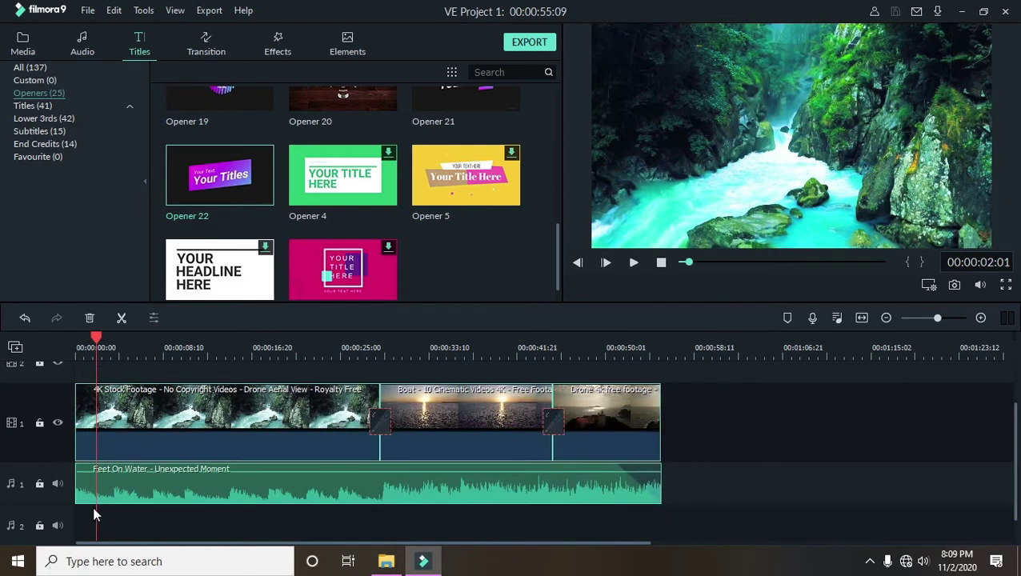
left_click_drag(126, 414, 276, 417)
left_click_drag(276, 417, 261, 422)
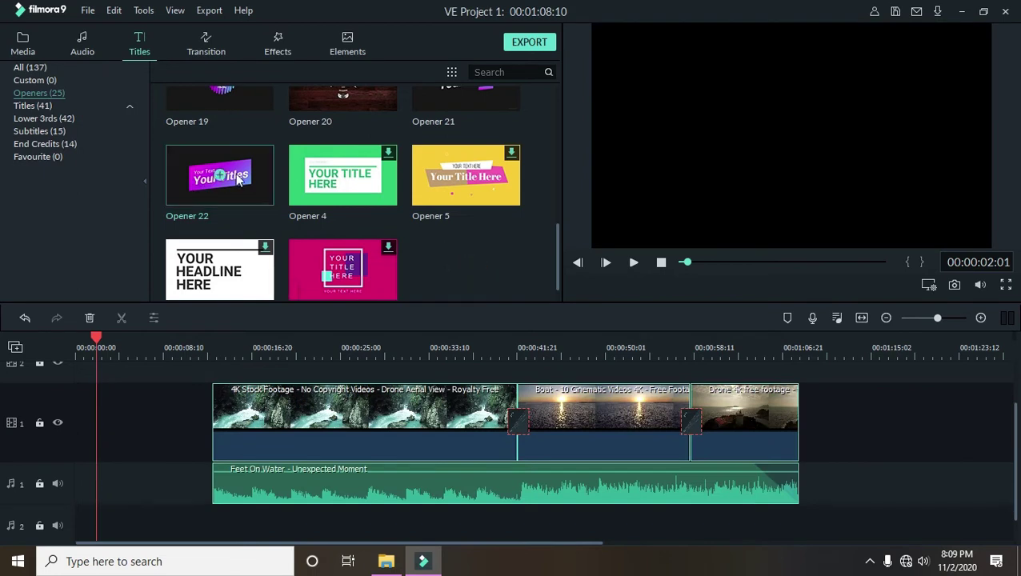
left_click_drag(251, 163, 73, 432)
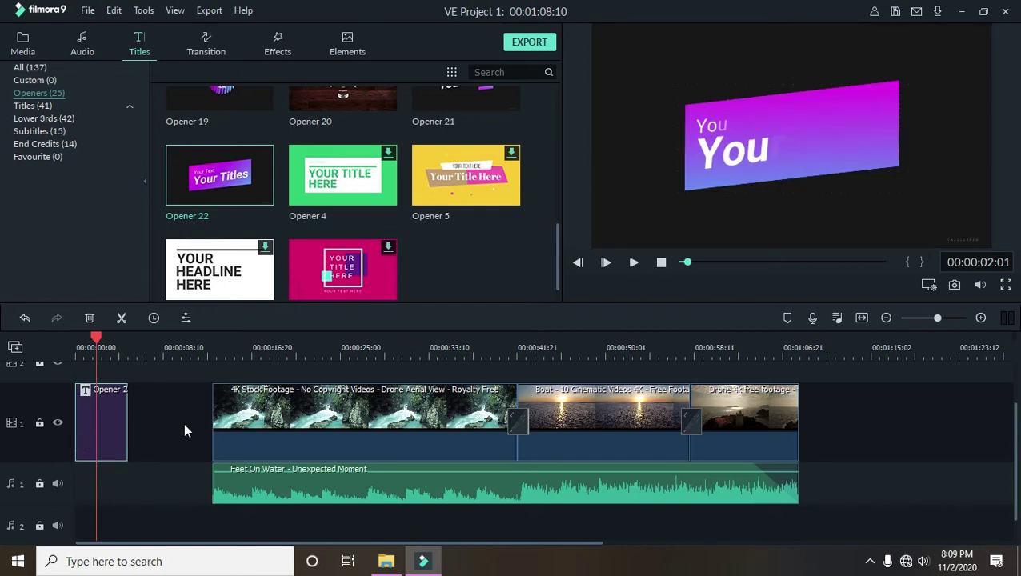
scroll(185, 432, "up", 1)
scroll(186, 441, "down", 1)
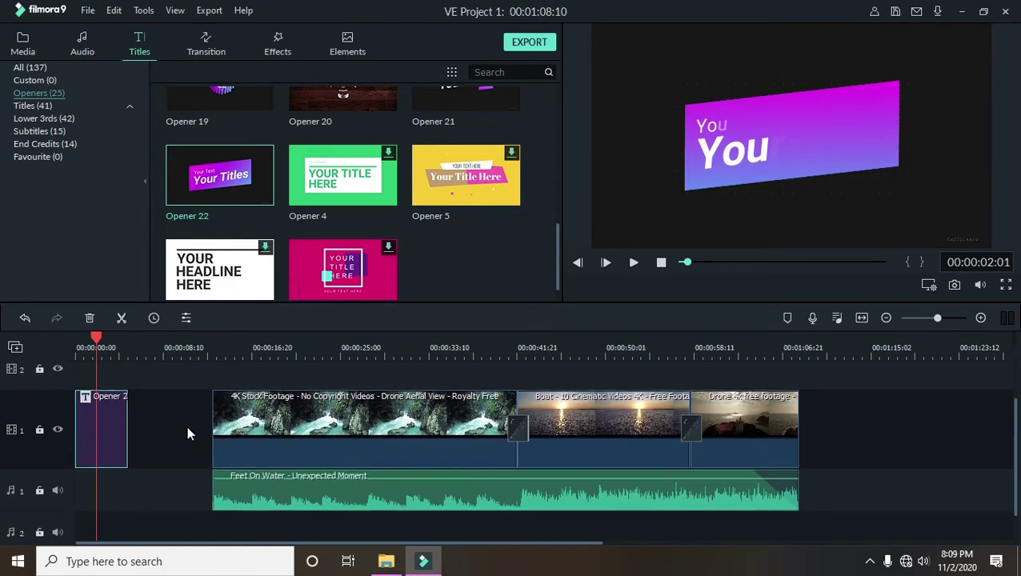
left_click_drag(97, 338, 102, 358)
key("ctrl+z")
key("ctrl+z")
- Try placing Opener 22 on the upper track a few seconds in, then undo it
left_click_drag(104, 336, 126, 336)
mouse_move(246, 168)
left_click_drag(246, 168, 76, 381)
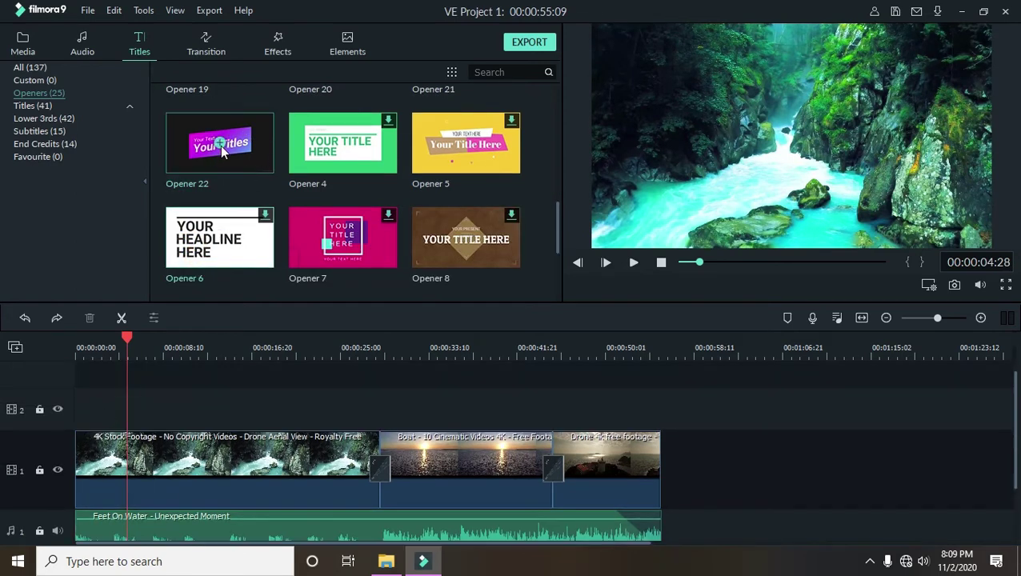
left_click(219, 143)
left_click_drag(93, 413, 101, 412)
key("ctrl+z")
key("ctrl+z")
- Place Opener 22 at 00:00 above the footage on video track 2 and play it back
left_click_drag(127, 337, 77, 337)
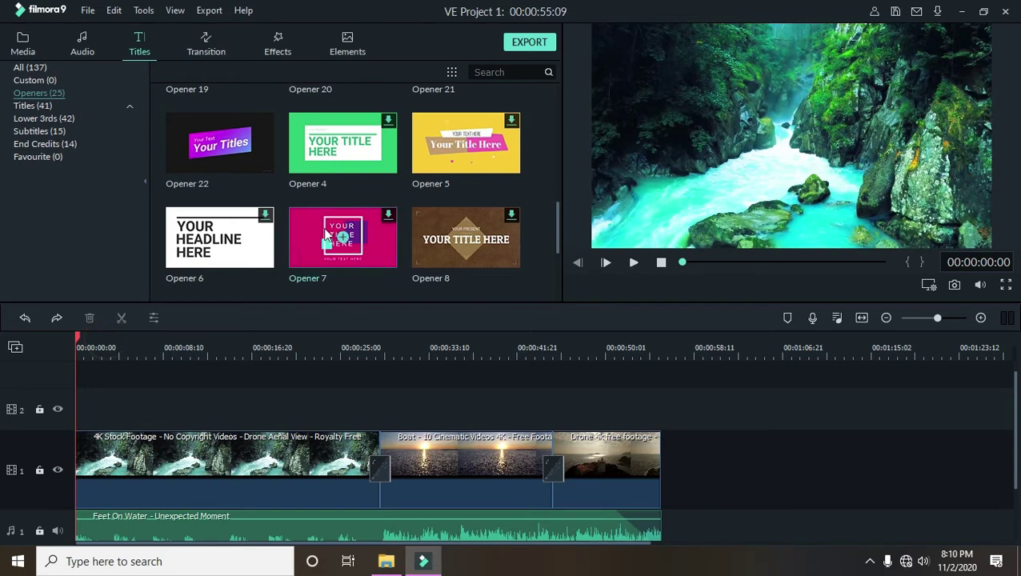
left_click_drag(237, 152, 24, 425)
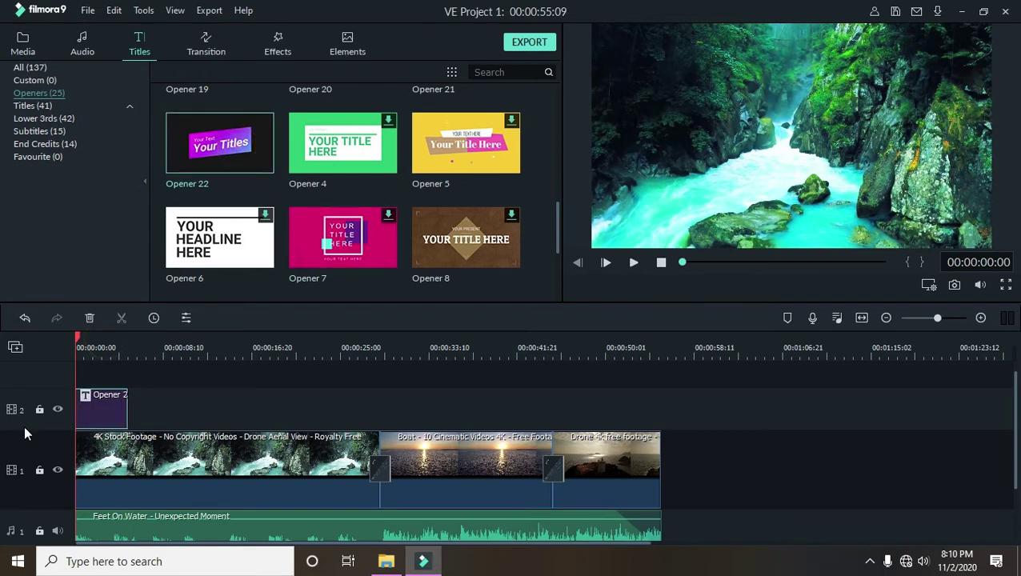
left_click(633, 264)
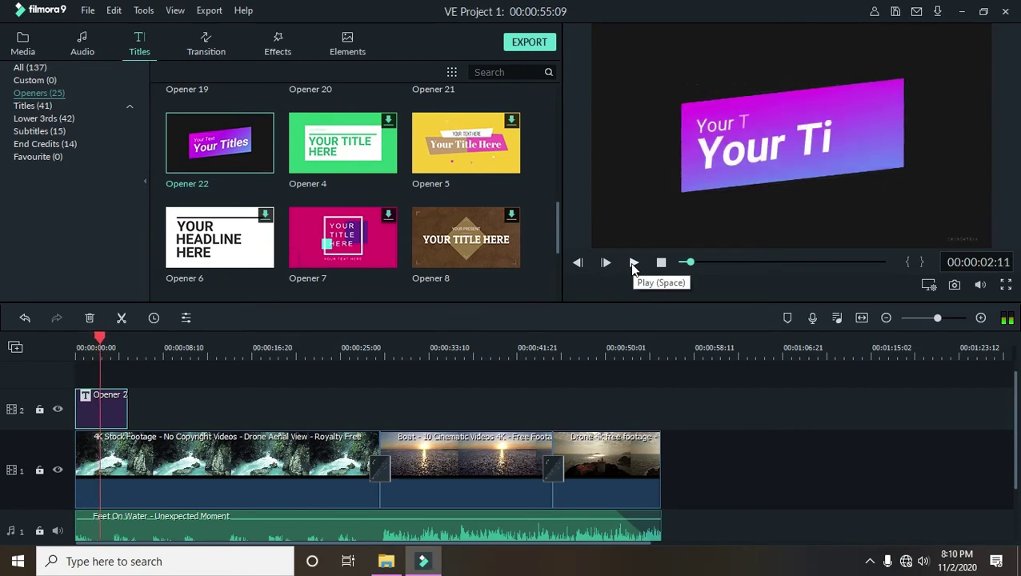
left_click(632, 264)
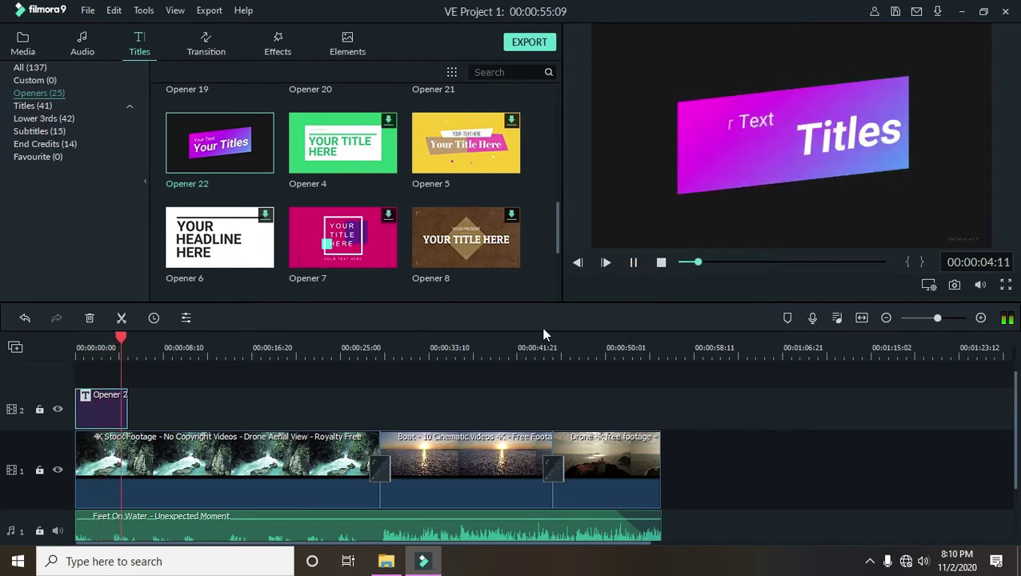
left_click(104, 346)
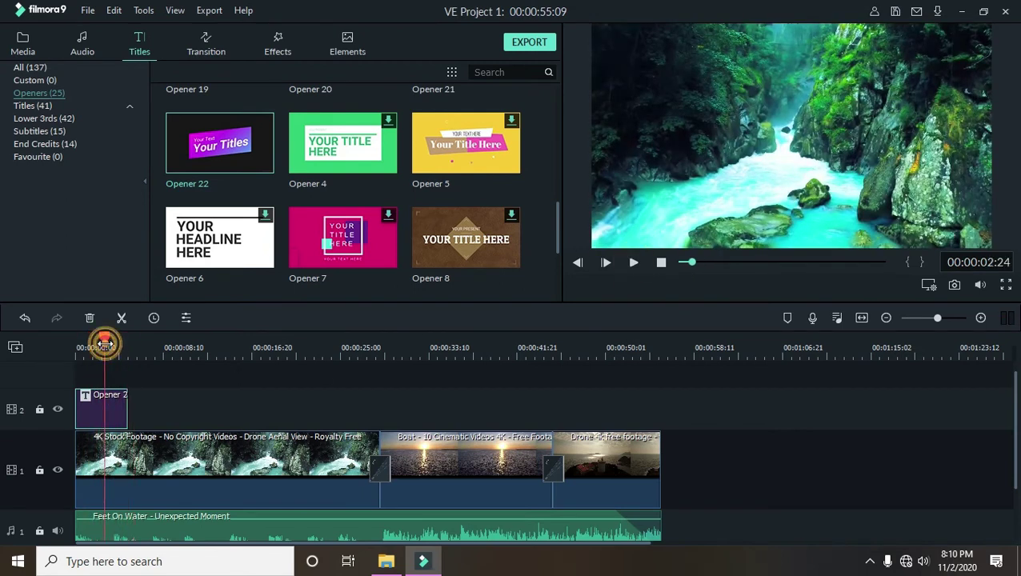
- Set the Opener 22 title's Compositing Blending Mode to Screen and confirm with OK
double_click(108, 408)
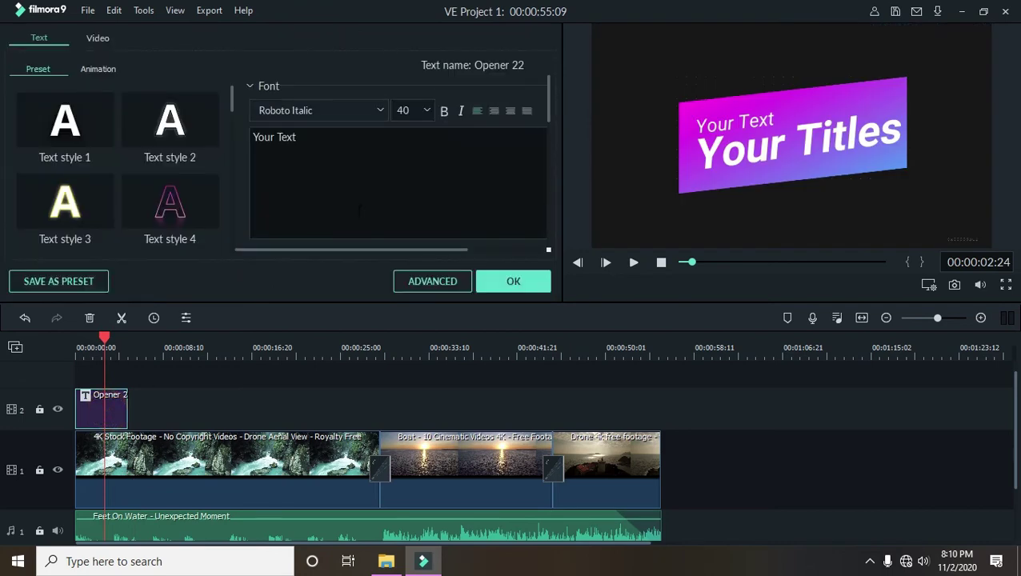
scroll(359, 210, "down", 3)
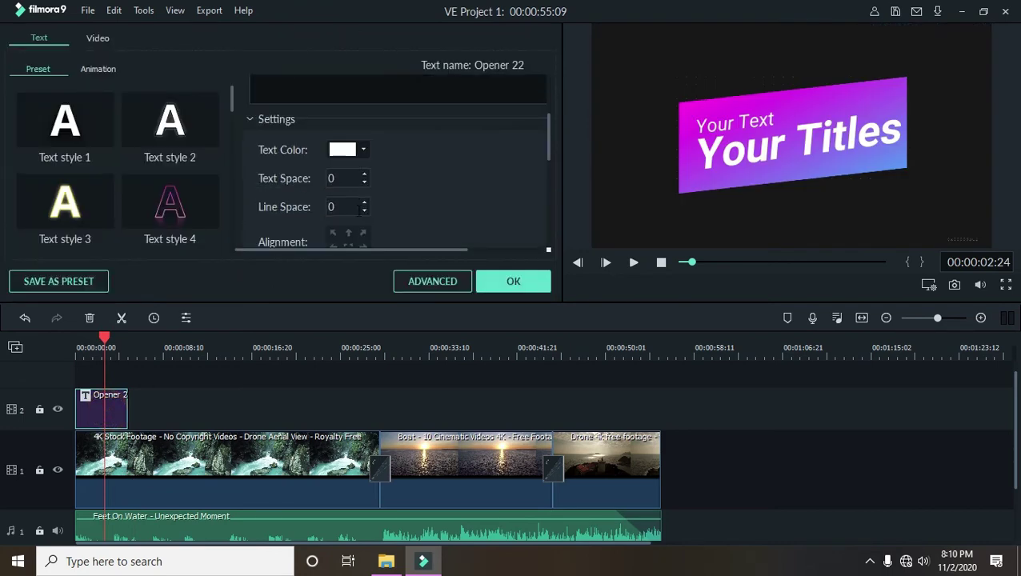
left_click(95, 36)
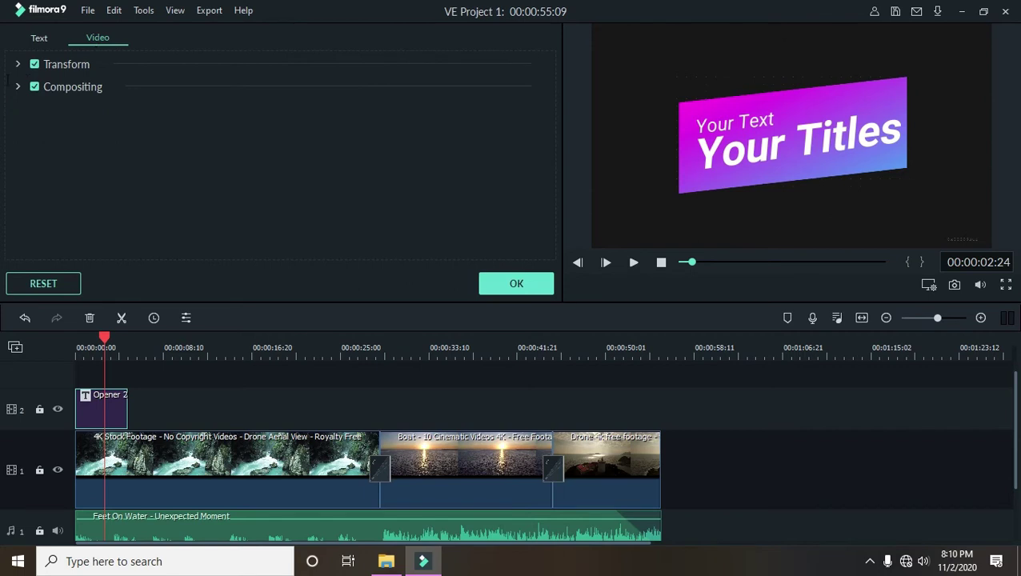
left_click(18, 86)
left_click(262, 125)
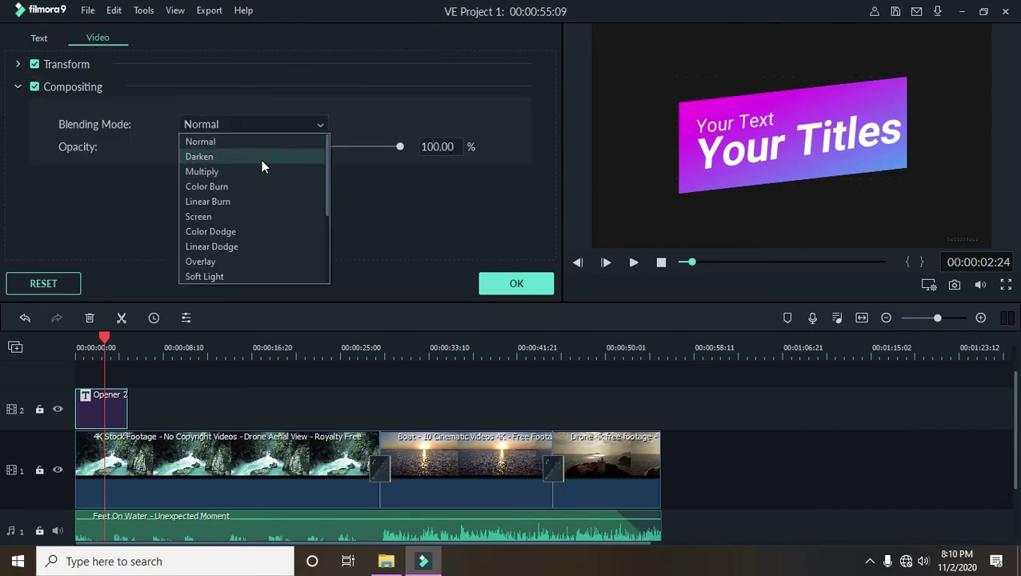
left_click(257, 217)
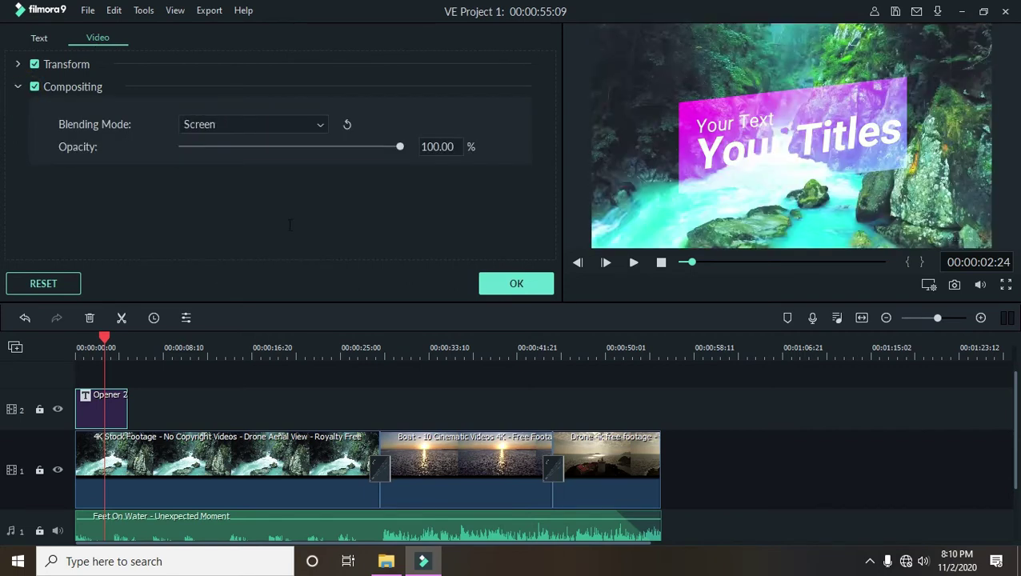
left_click(535, 288)
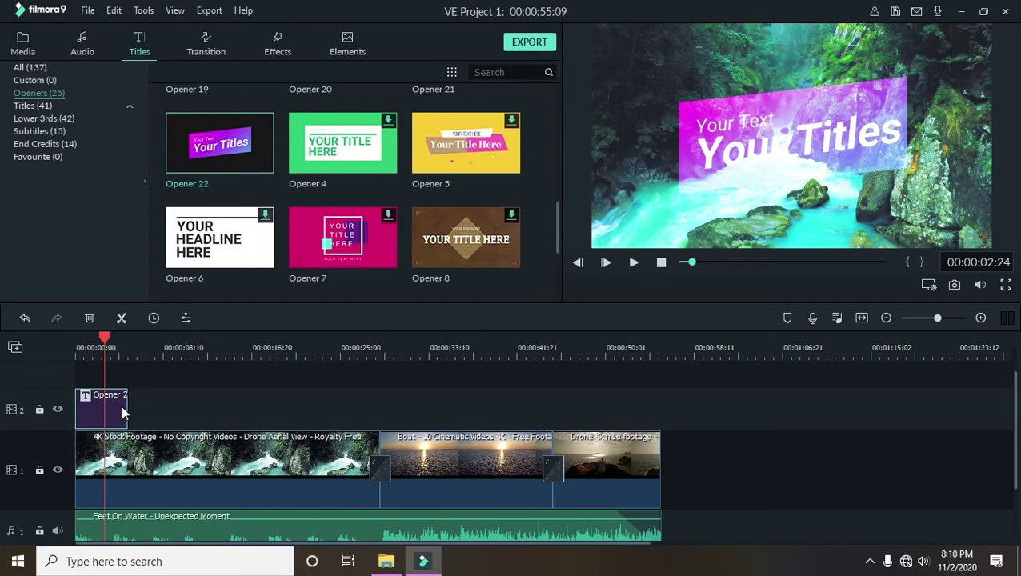
- Delete the Opener 22 title clip, then restore it with undo
key("Delete")
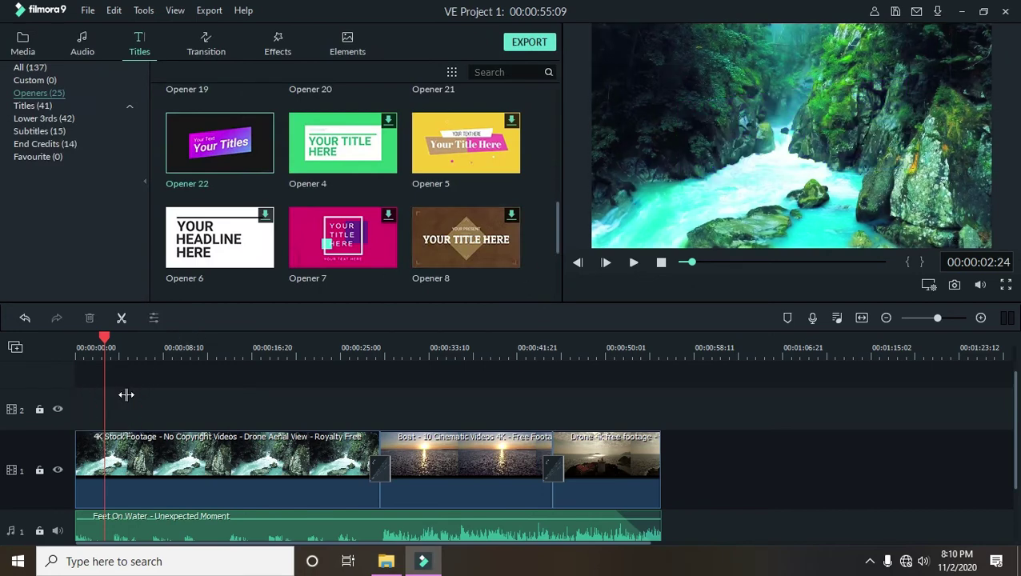
scroll(342, 236, "up", 5)
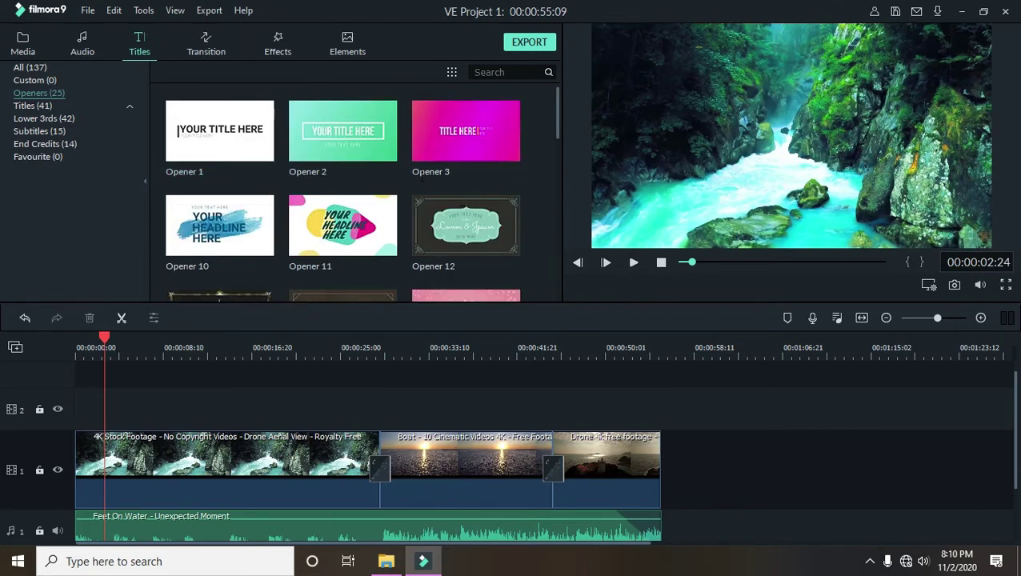
key("ctrl+z")
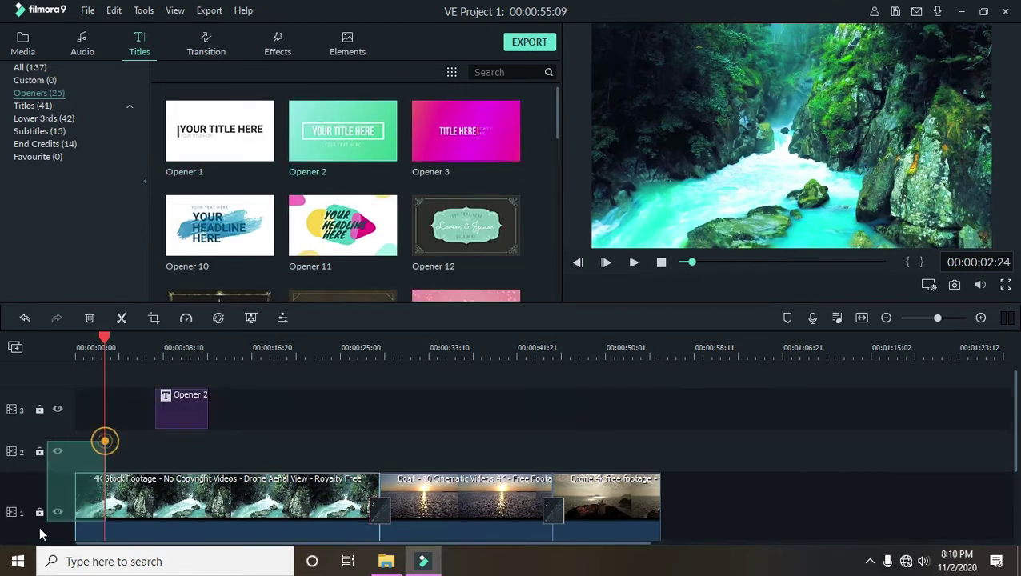
scroll(76, 457, "down", 2)
left_click(80, 457)
scroll(122, 442, "up", 2)
- Insert Opener 2 at the start of the main track, undo it, and select all footage and music clips
left_click_drag(364, 166, 72, 432)
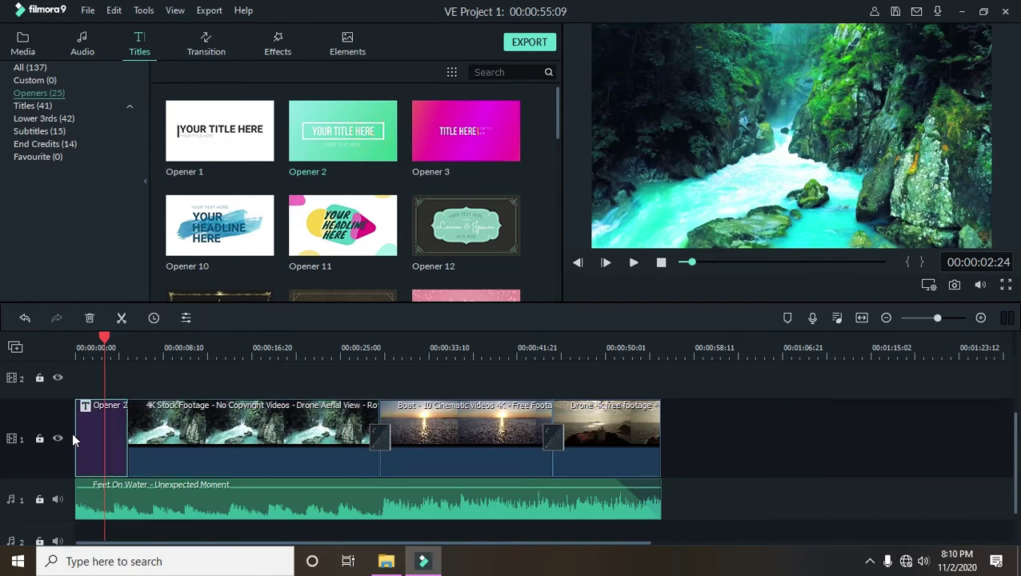
left_click(105, 338)
left_click_drag(105, 340, 90, 343)
key("ctrl+z")
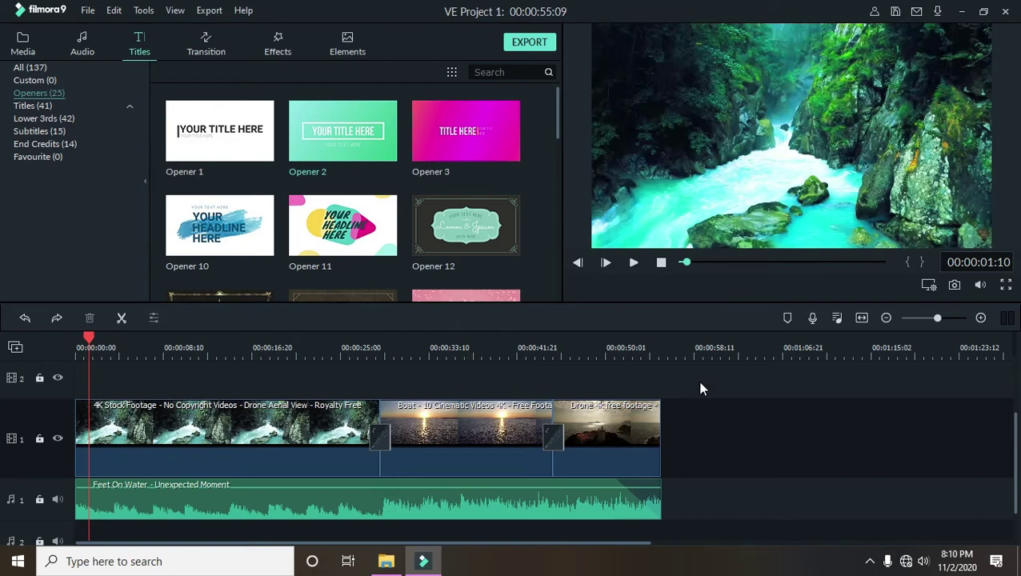
scroll(423, 227, "down", 8)
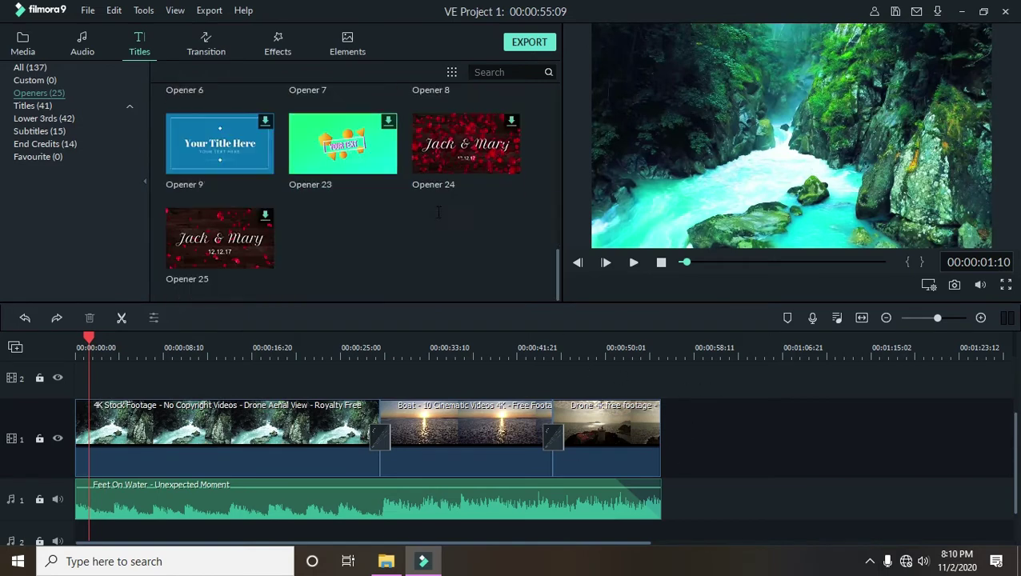
left_click_drag(706, 386, 298, 251)
- Place the Opener 2 title at the very start of video track 1
scroll(298, 251, "up", 10)
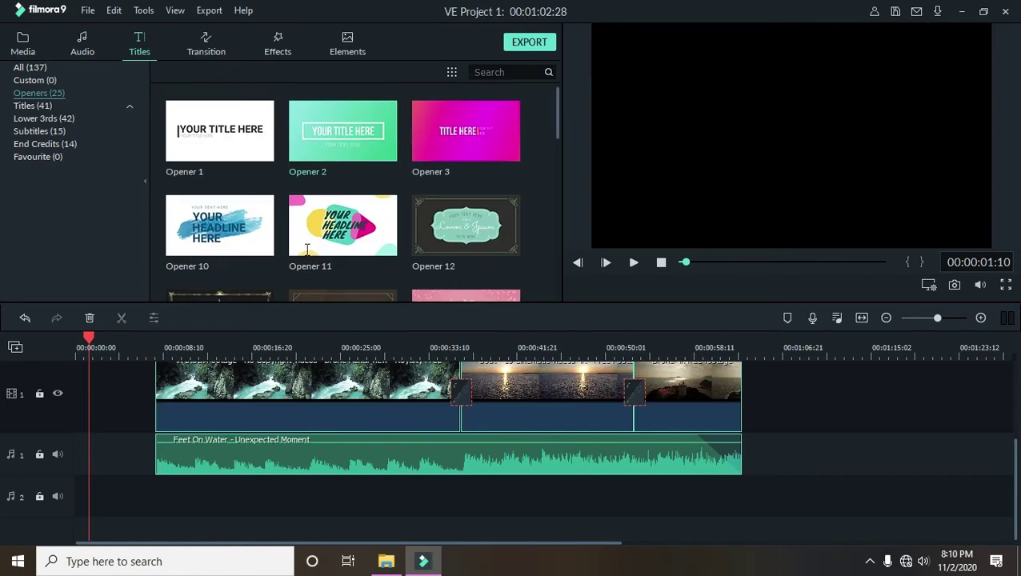
scroll(576, 445, "up", 1)
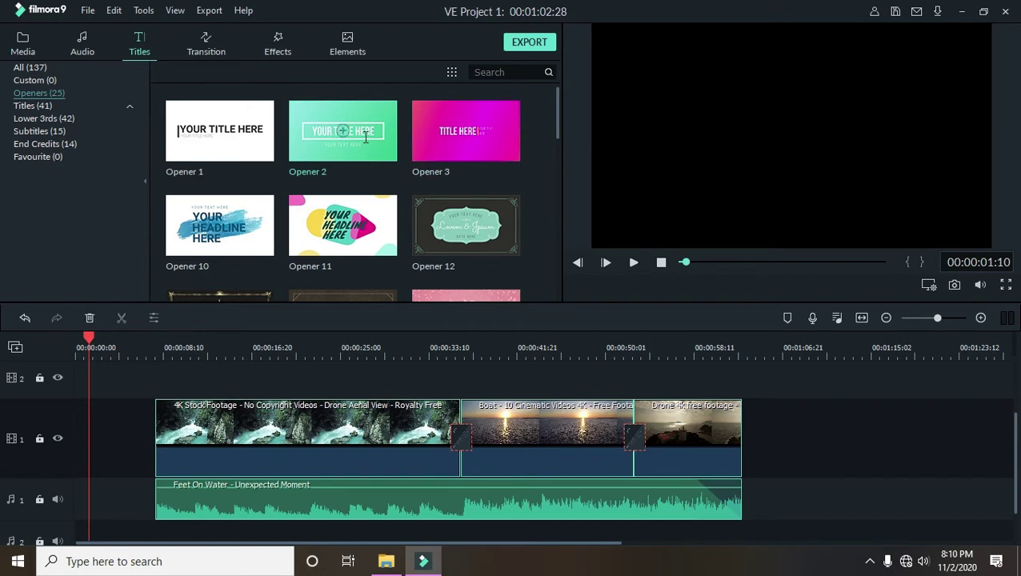
left_click_drag(378, 131, 72, 449)
- Close the gap so the drone clips and music follow the Opener 2 title directly
left_click_drag(89, 339, 55, 347)
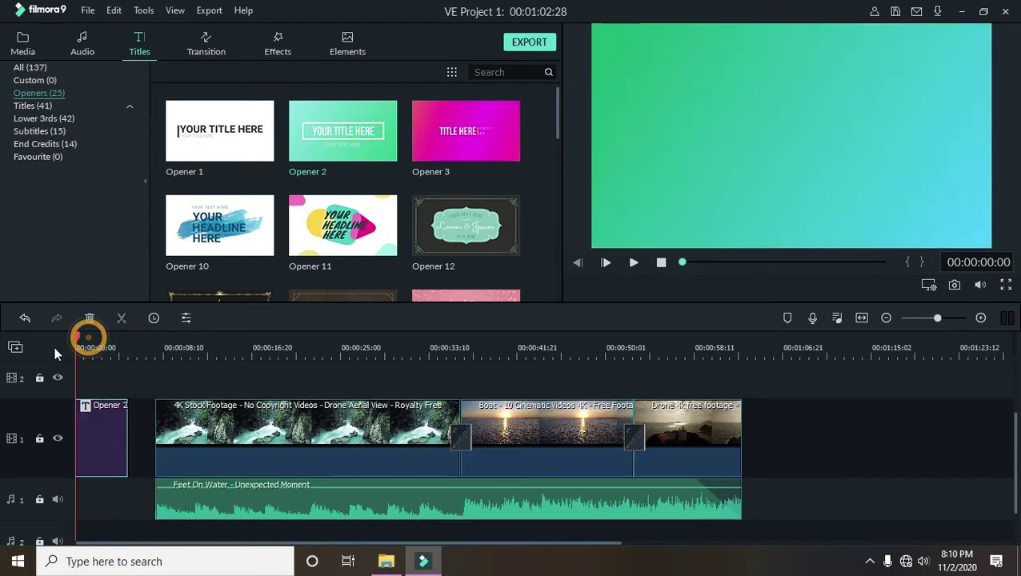
left_click_drag(80, 348, 745, 481)
left_click_drag(169, 392, 148, 404)
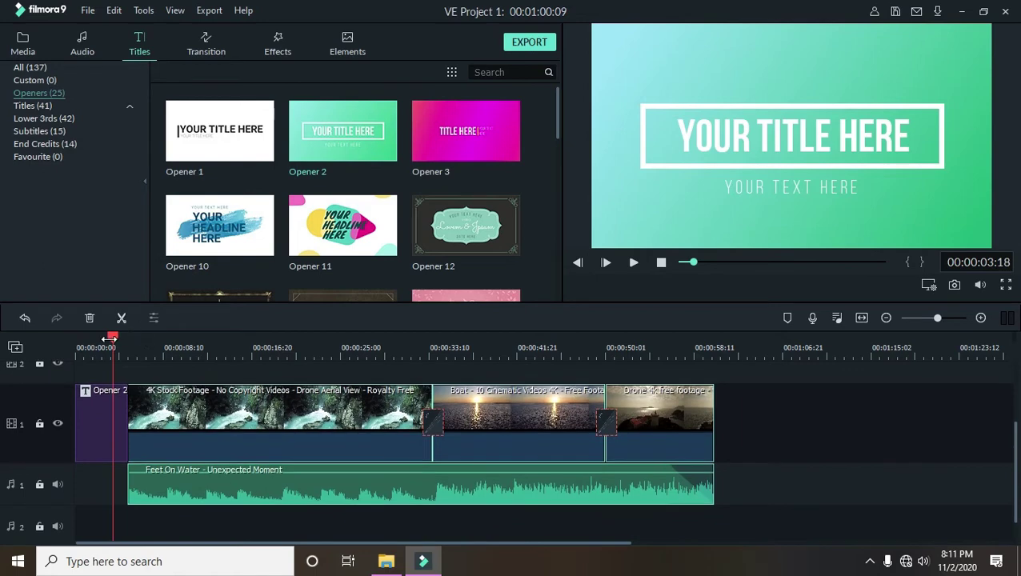
mouse_move(112, 342)
left_mouse_down()
mouse_move(71, 339)
mouse_move(104, 340)
left_mouse_up()
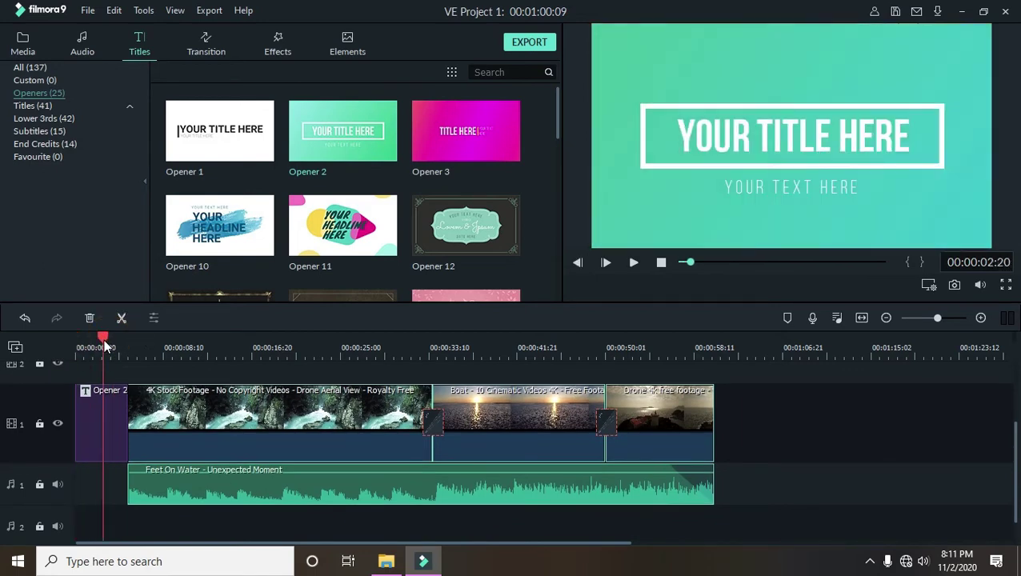
- Replace the opener's placeholder text with CALM OCEAN and DRONE FOOTAGE
left_click(117, 409)
double_click(117, 408)
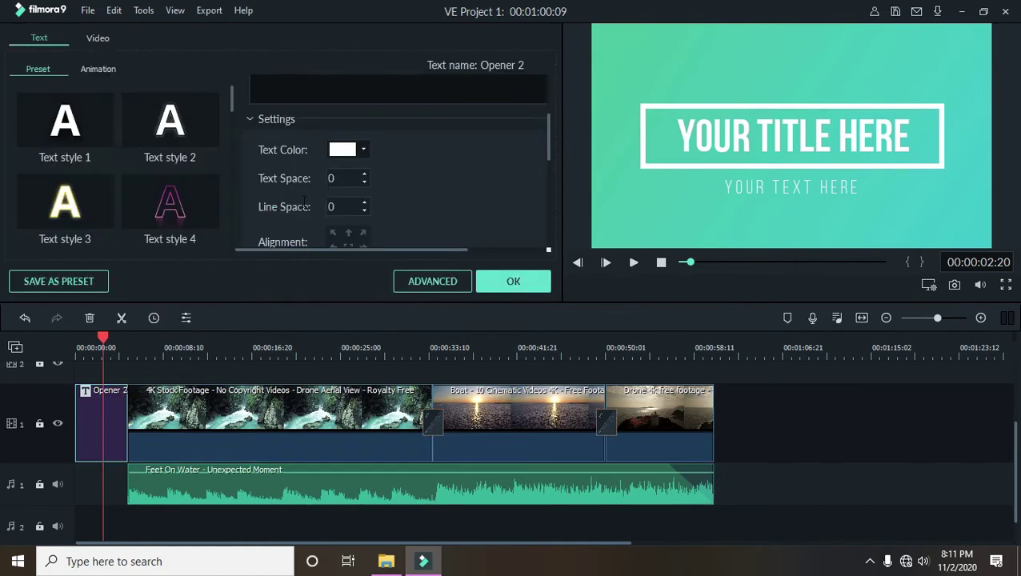
triple_click(407, 146)
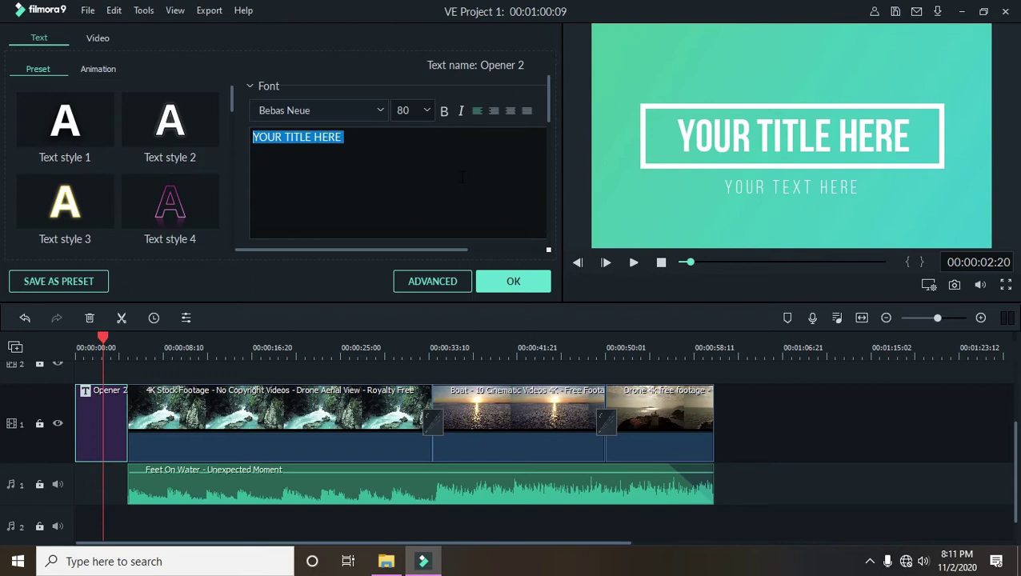
type("CALM")
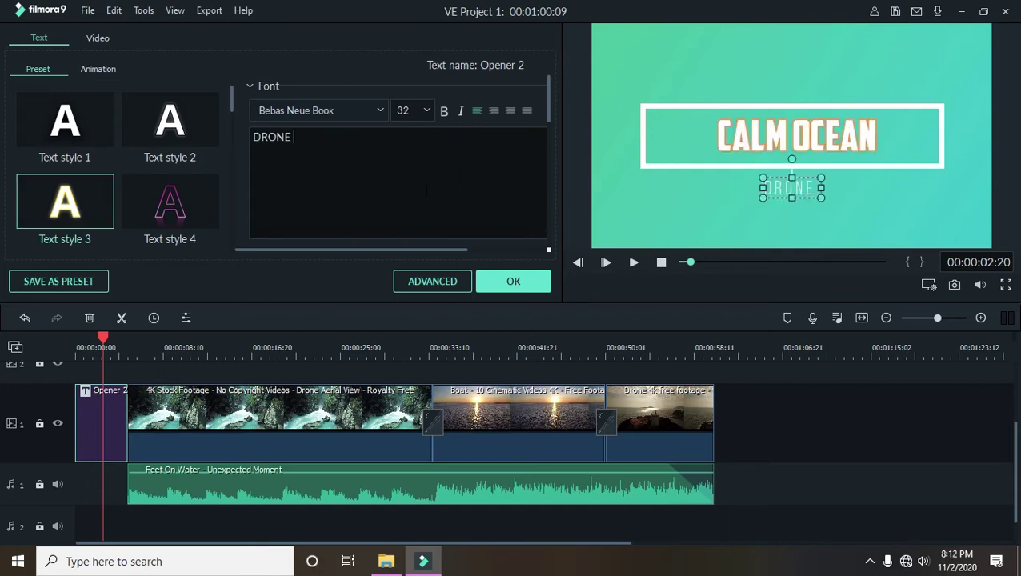
type("FOOTAGE")
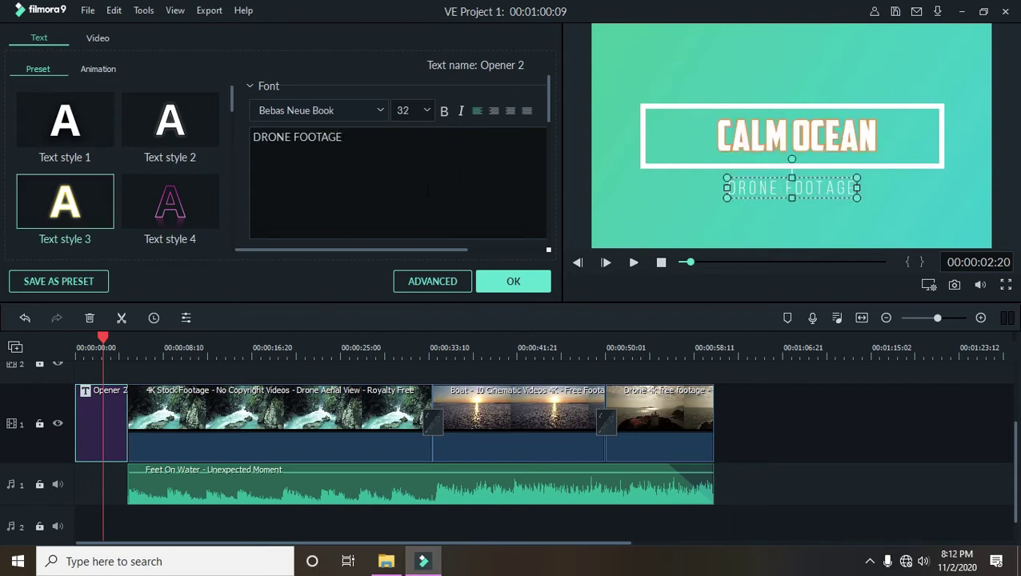
- Give the DRONE FOOTAGE subtitle Text style 3 outline and American Captain font, then confirm
triple_click(410, 153)
left_click(68, 200)
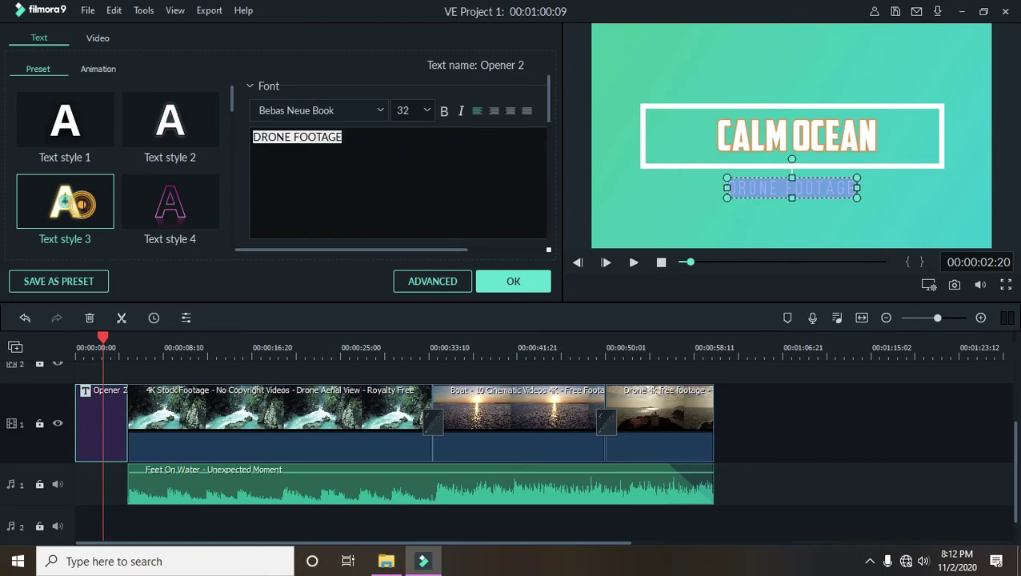
left_click(356, 111)
scroll(334, 148, "up", 4)
scroll(334, 148, "up", 2)
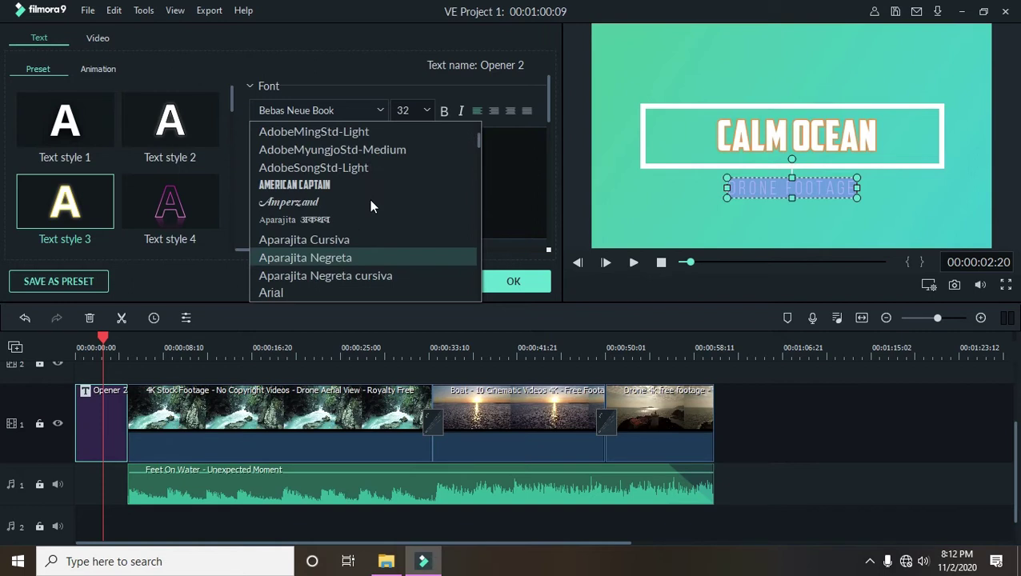
left_click(360, 188)
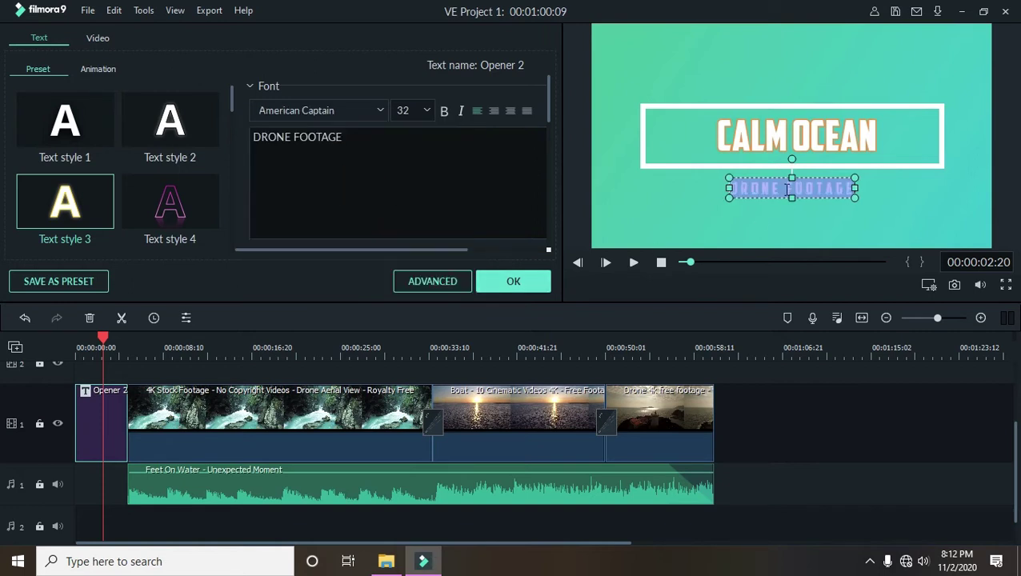
left_click(774, 192)
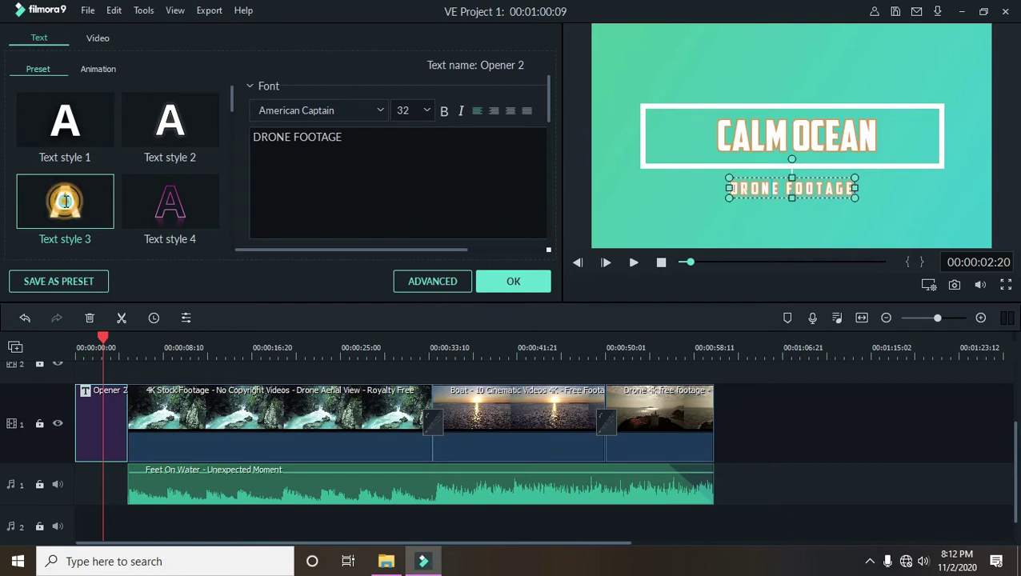
left_click(513, 281)
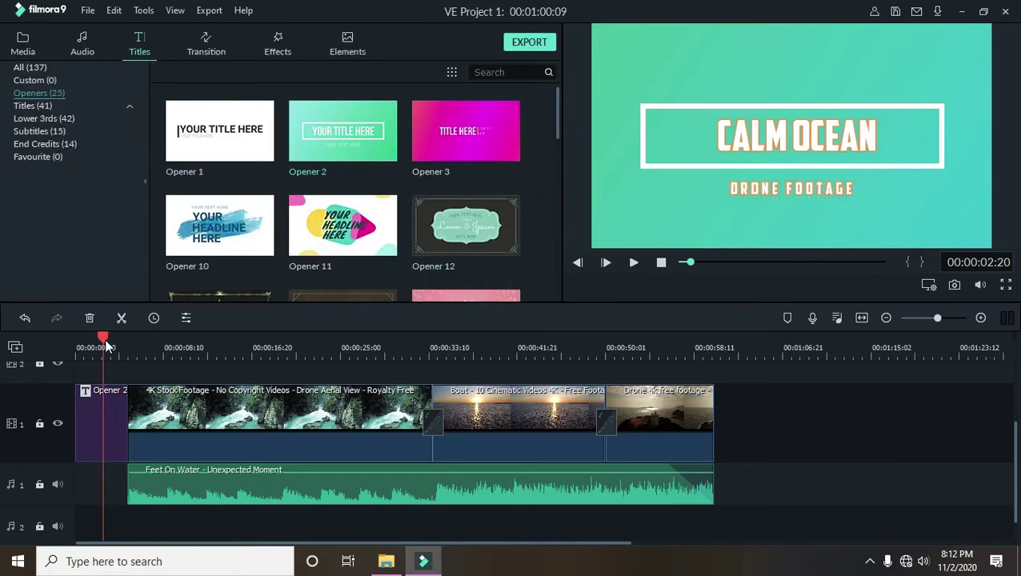
- Play the CALM OCEAN opener from the start of the timeline, then stop
left_click_drag(105, 343, 81, 342)
left_click(634, 263)
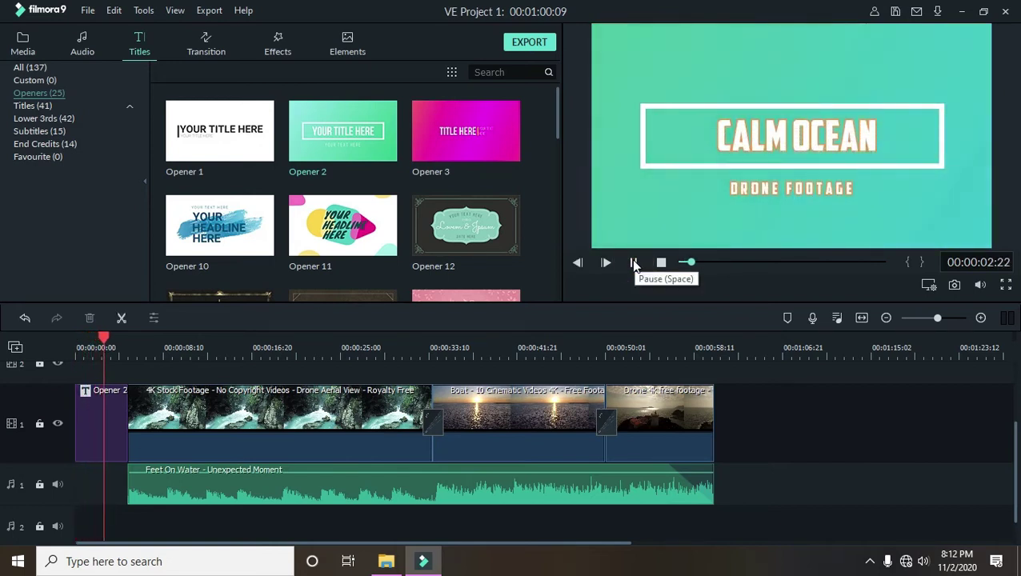
left_click(633, 263)
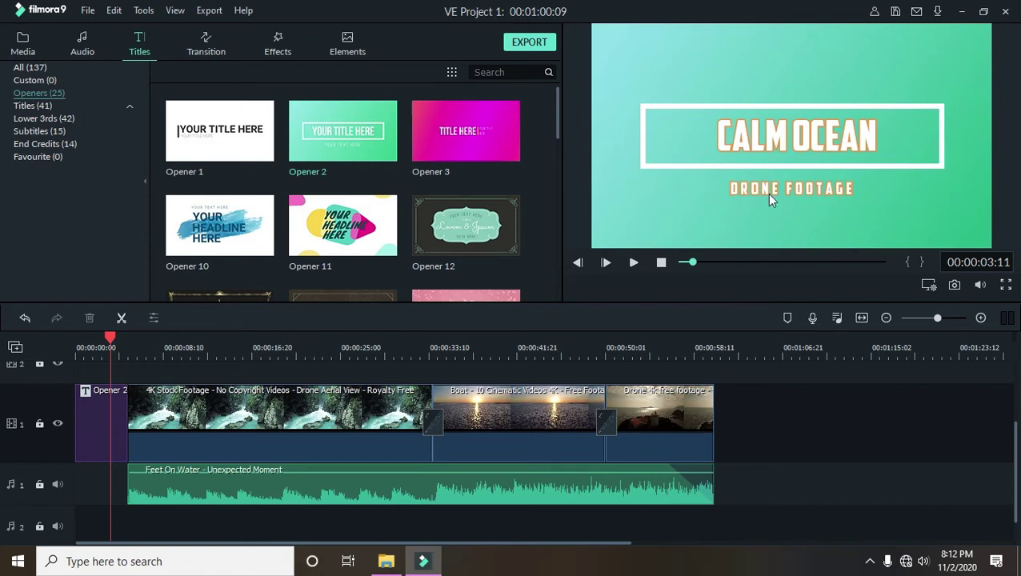
- Reopen the Opener 2 title settings, checking its Video and Text tabs
left_click(103, 422)
double_click(100, 420)
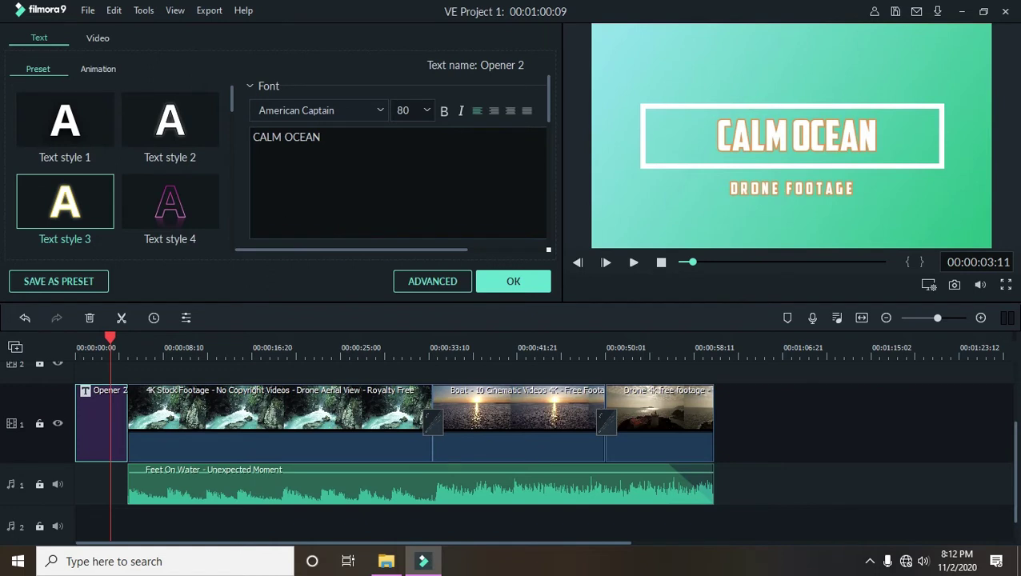
left_click(97, 38)
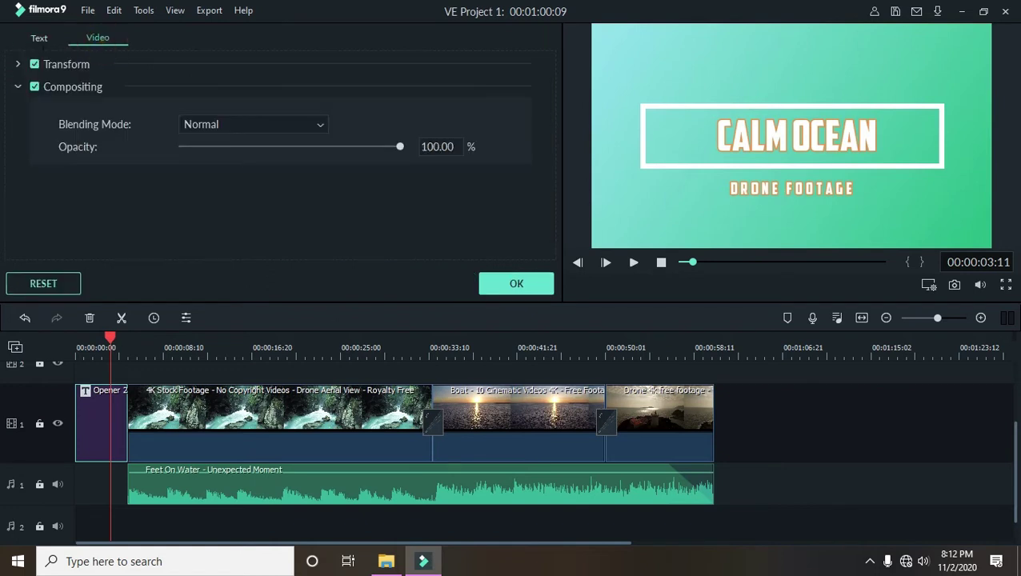
left_click(36, 38)
scroll(172, 195, "down", 5)
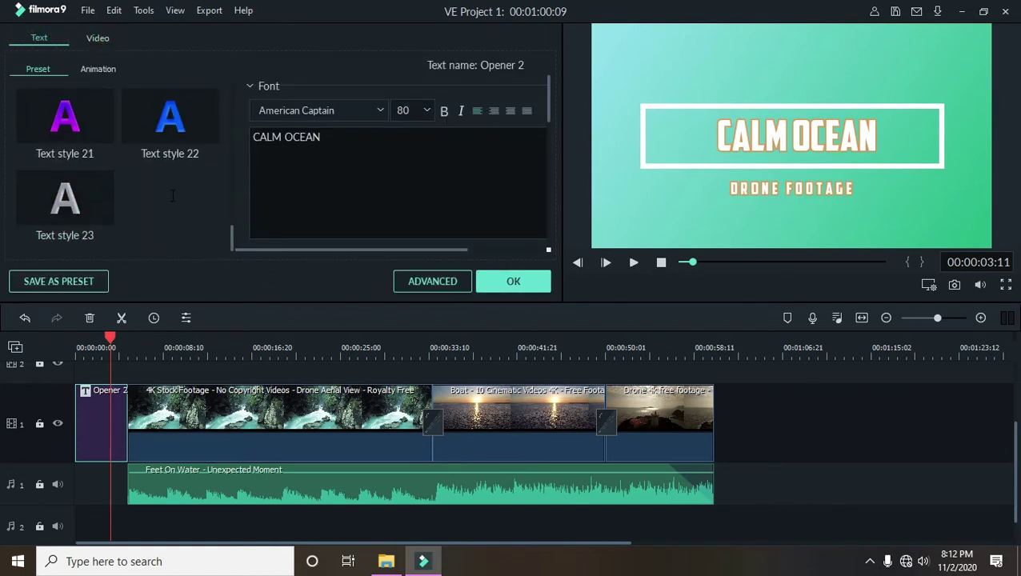
- Move Feet On Water to start under the opener and extend it to the last clip's end
double_click(170, 480)
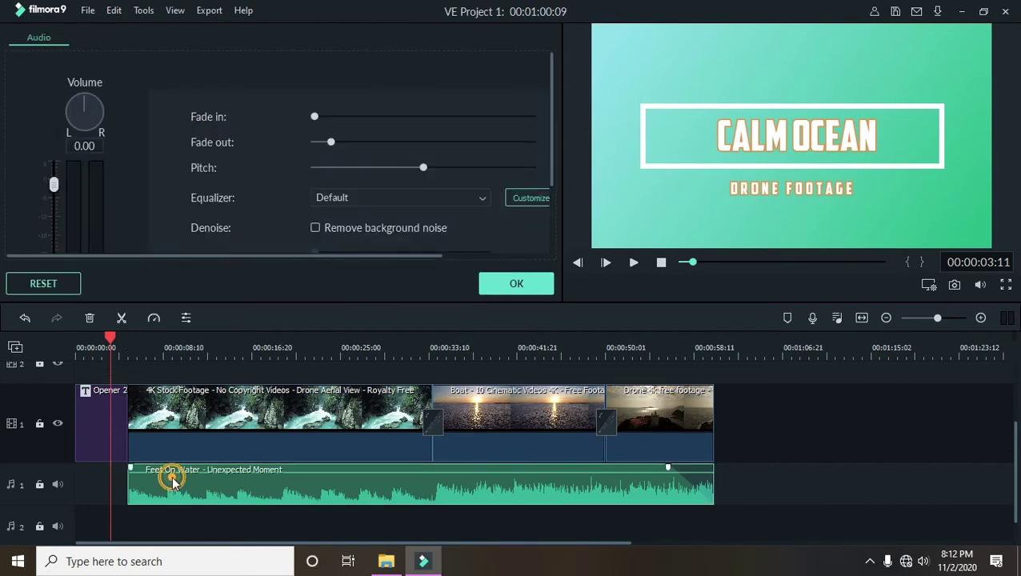
left_click_drag(129, 489, 80, 495)
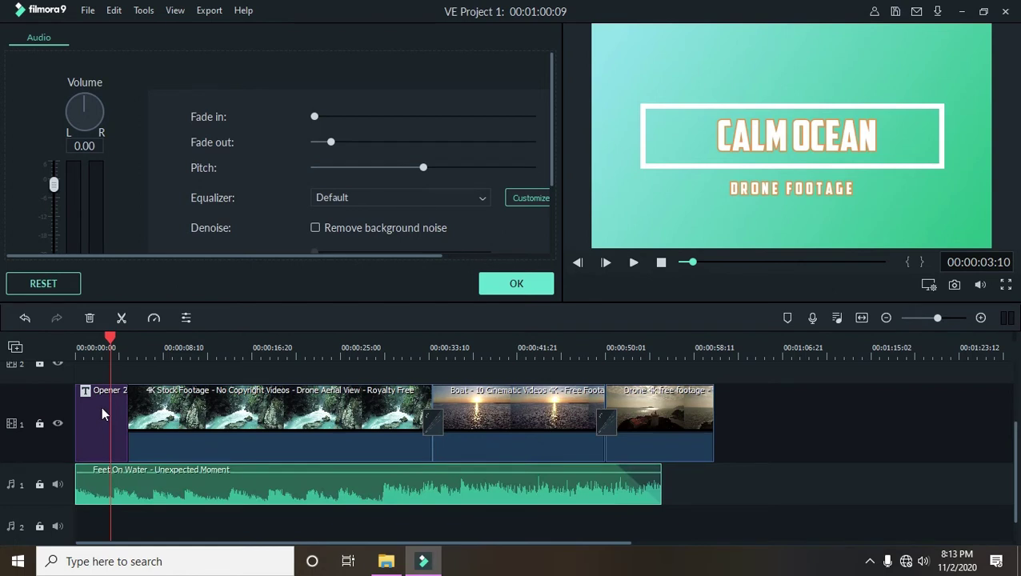
left_click_drag(108, 343, 76, 343)
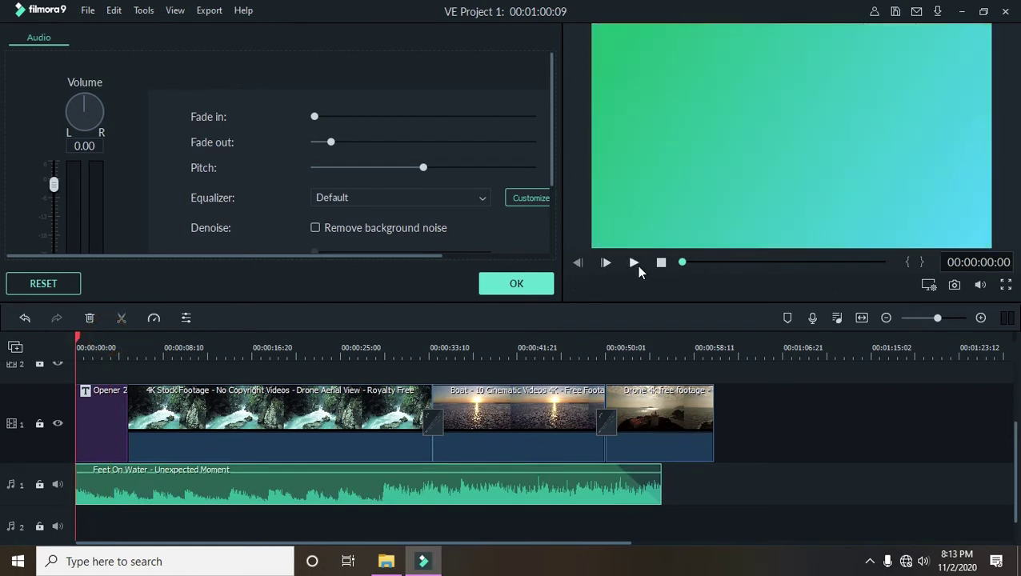
left_click(637, 265)
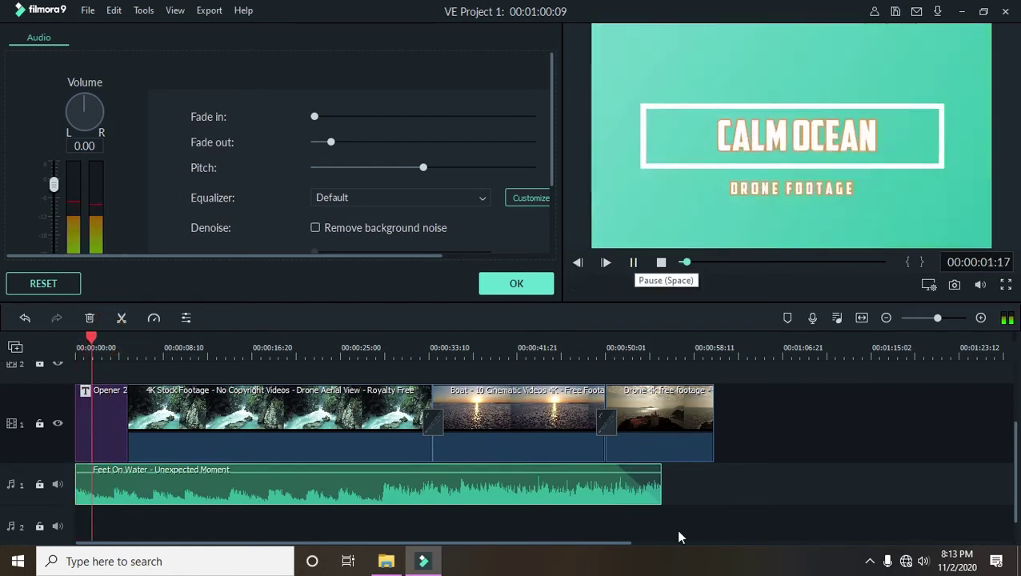
left_click_drag(662, 488, 714, 490)
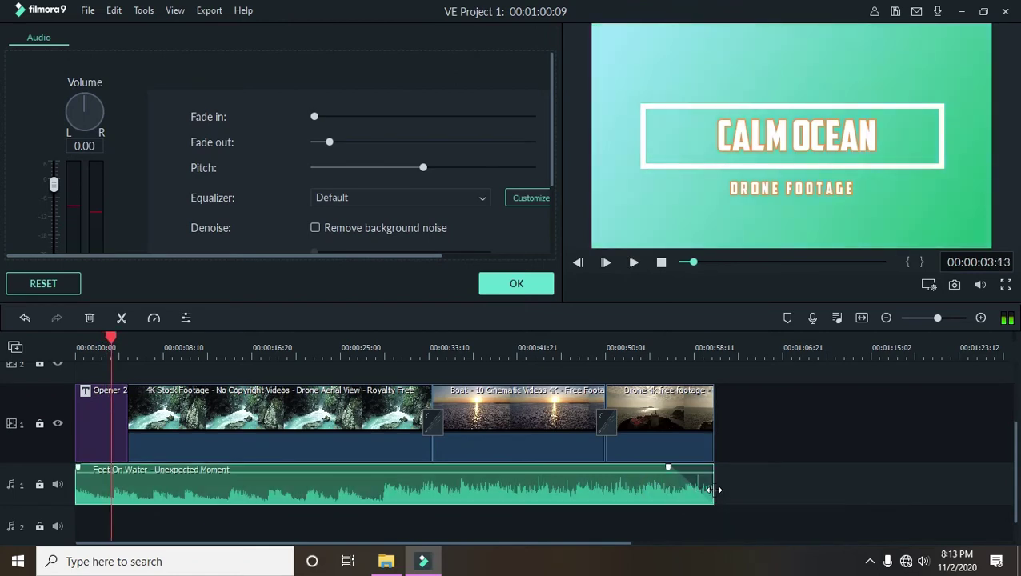
left_click(528, 284)
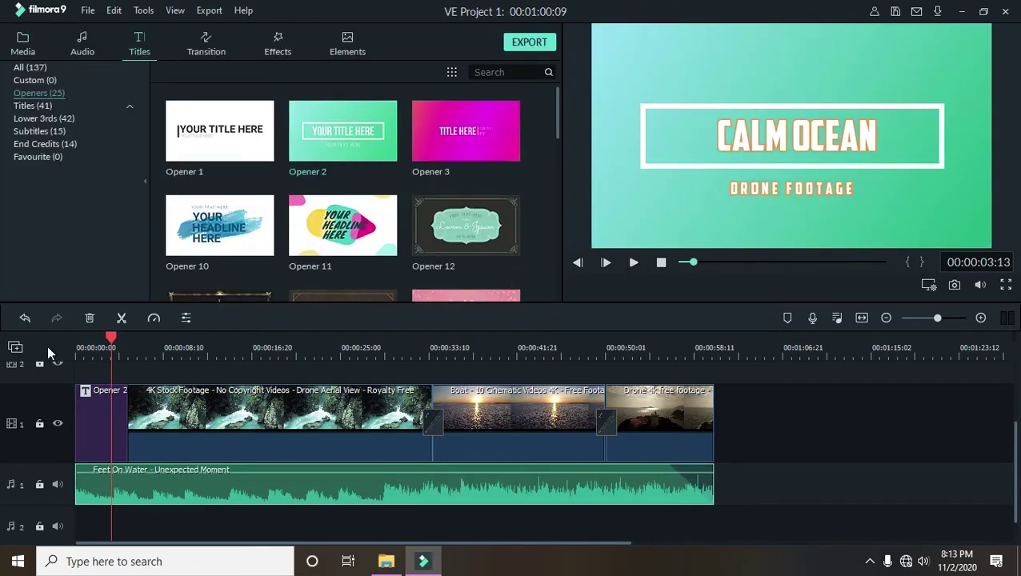
left_click_drag(116, 342, 200, 352)
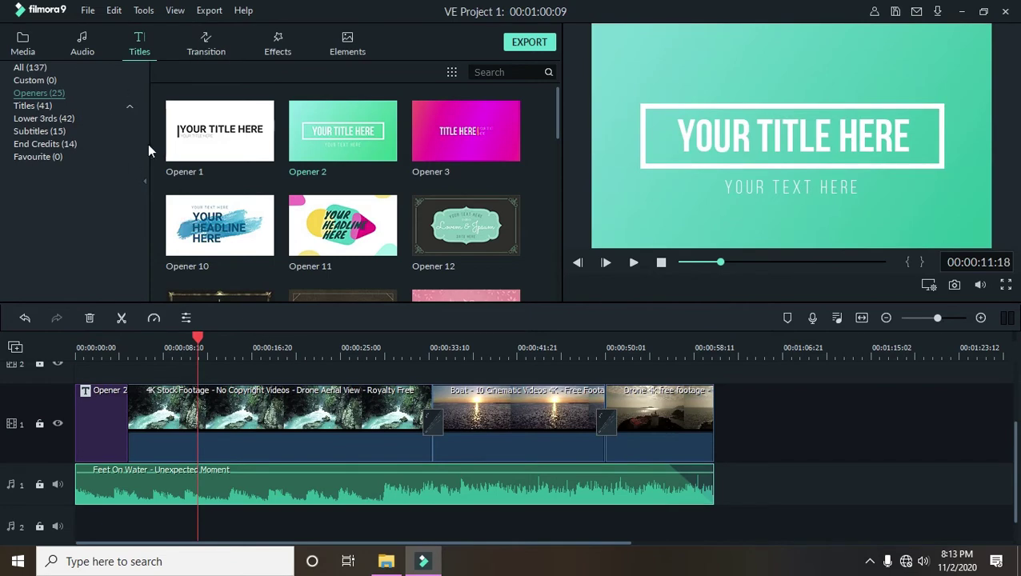
mouse_move(182, 152)
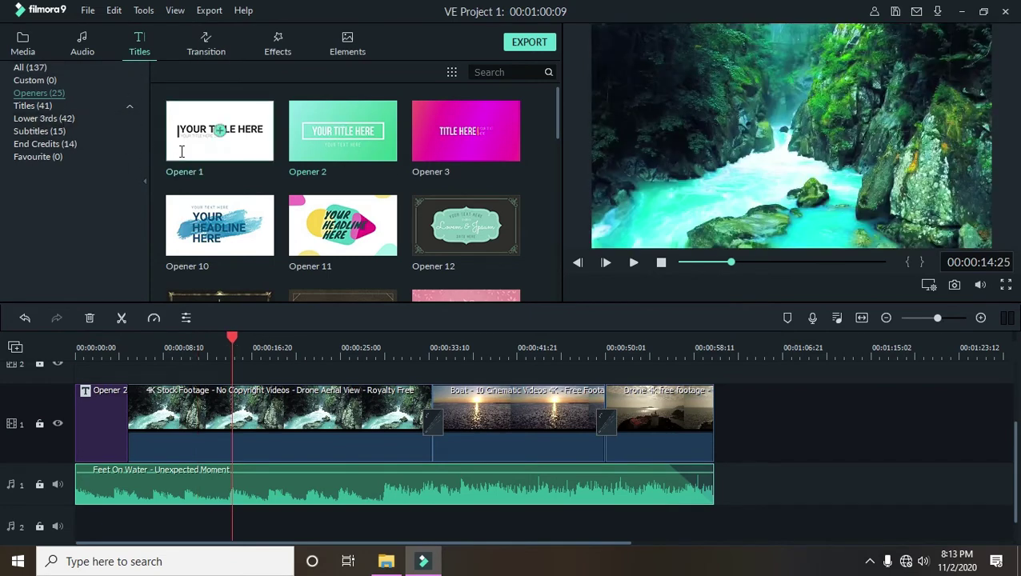
scroll(309, 204, "down", 10)
left_click(80, 104)
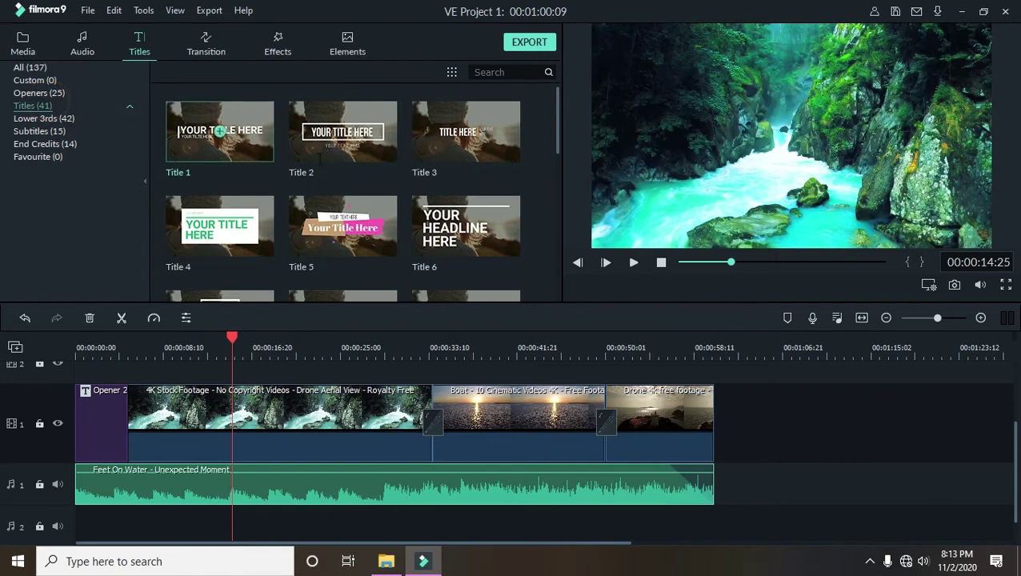
scroll(414, 177, "down", 10)
scroll(414, 177, "up", 10)
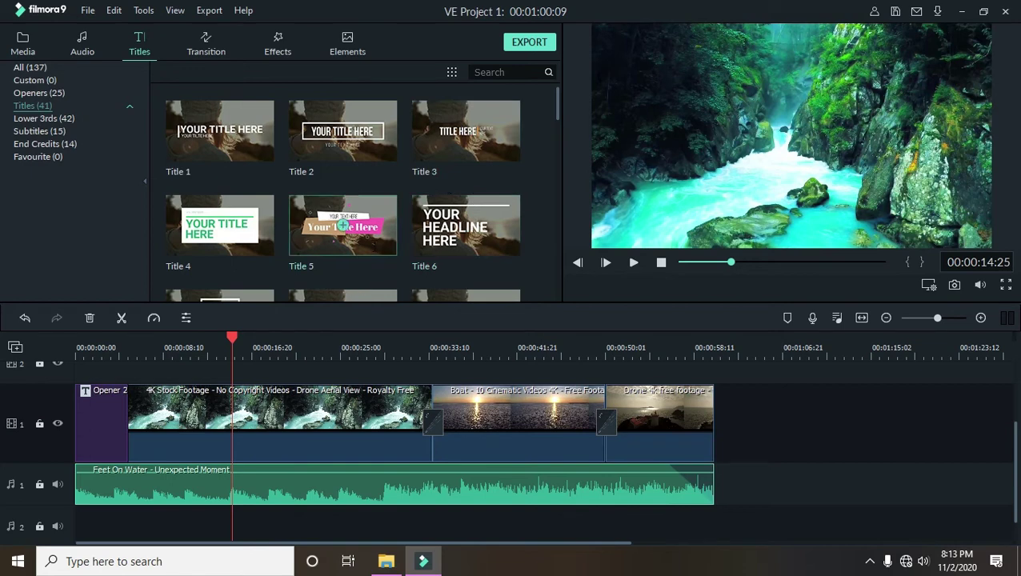
scroll(343, 228, "down", 5)
left_click(69, 118)
left_click(68, 131)
left_click(69, 144)
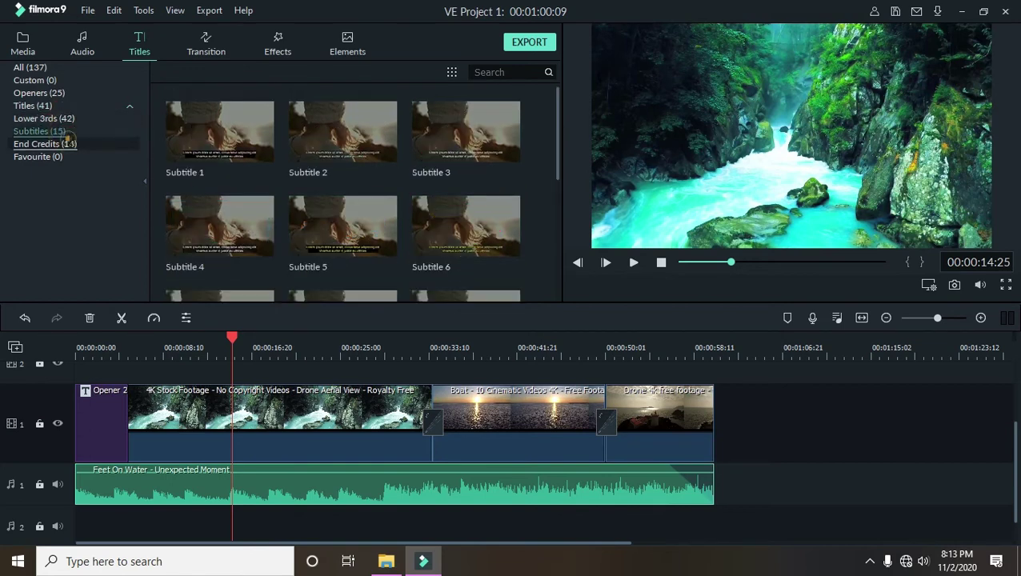
scroll(361, 195, "down", 3)
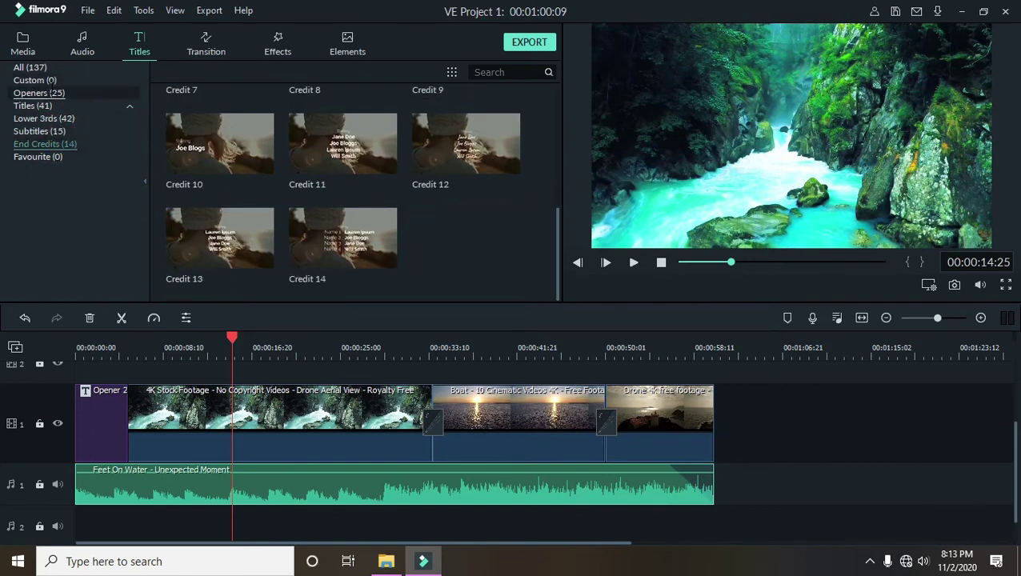
left_click(48, 92)
- Drop Opener 11 from Titles > Openers onto the main track after the last drone clip
scroll(423, 226, "down", 10)
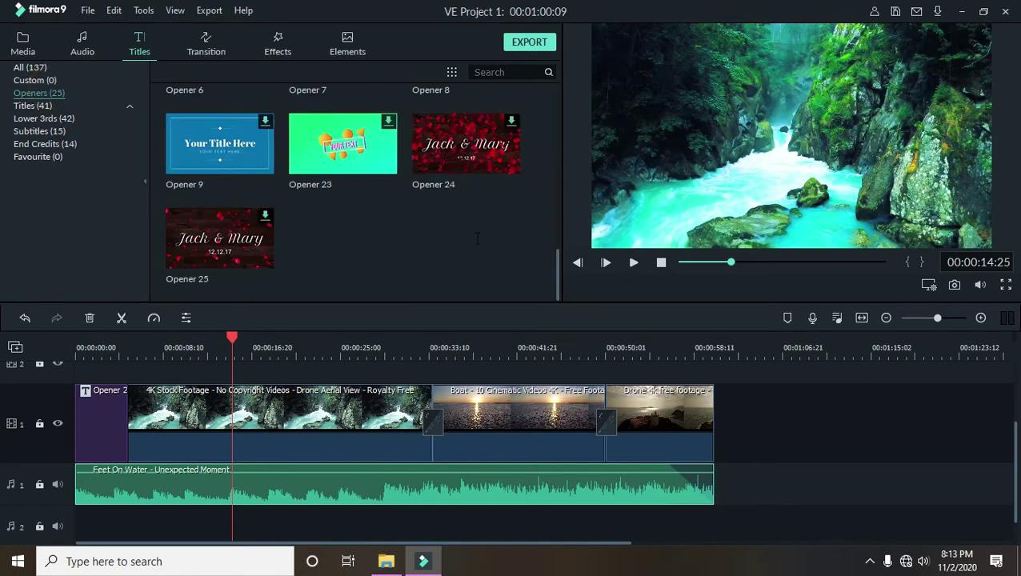
scroll(477, 237, "up", 5)
scroll(342, 213, "up", 3)
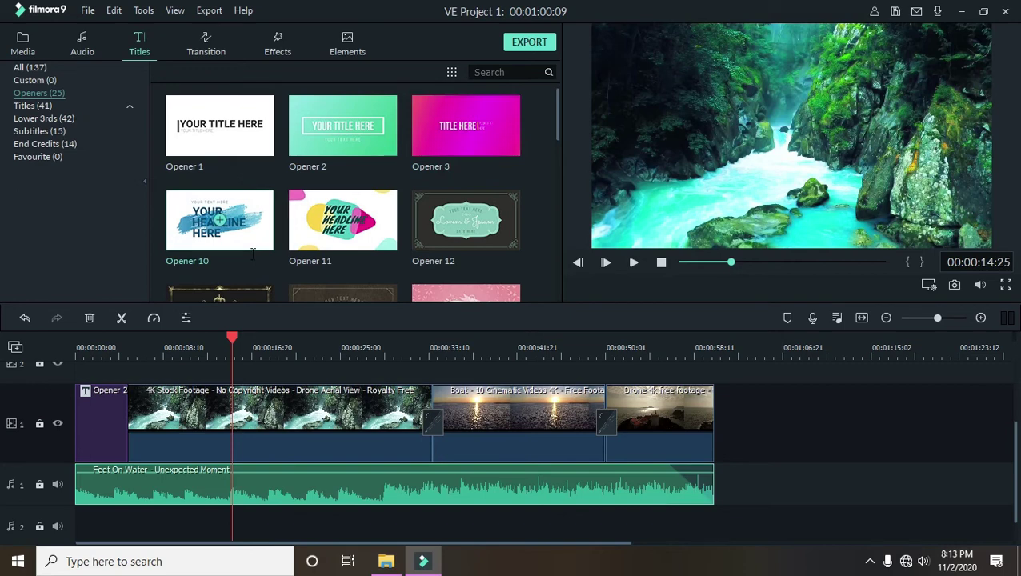
left_click_drag(371, 223, 714, 443)
left_click(727, 337)
- Change the closing title's word YOUR to THANKS
double_click(743, 413)
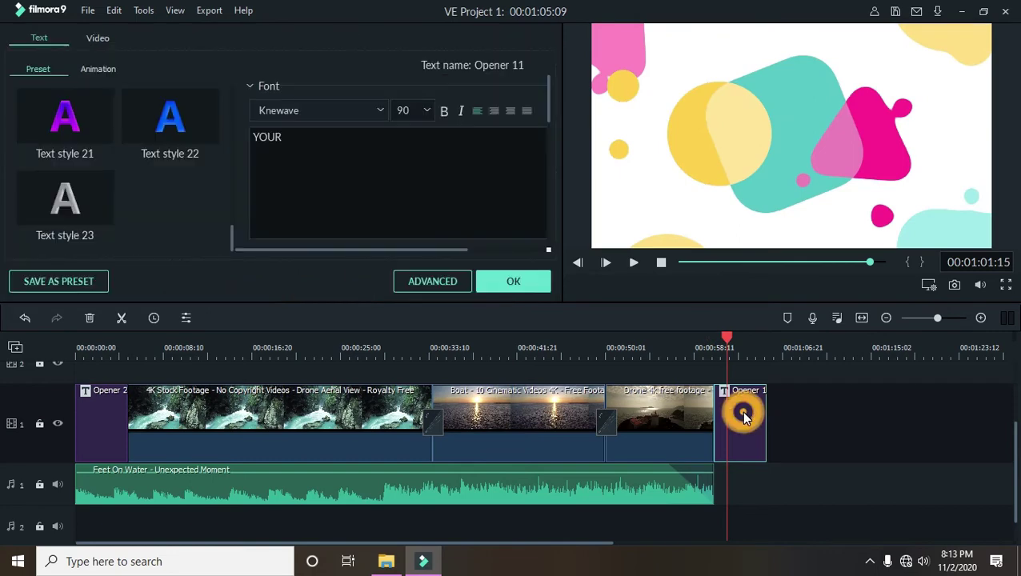
left_click(743, 340)
left_click(745, 336)
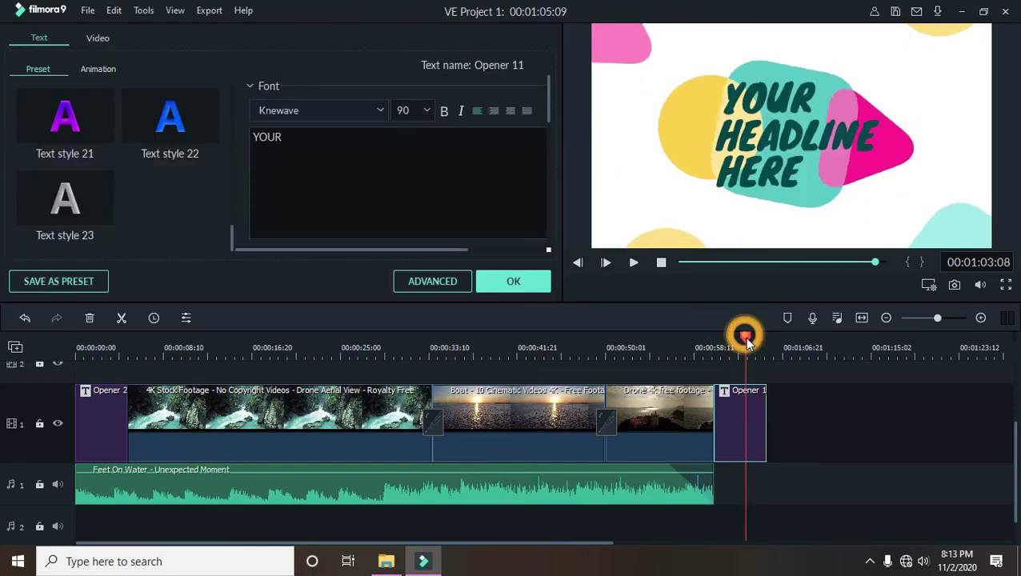
left_click(366, 153)
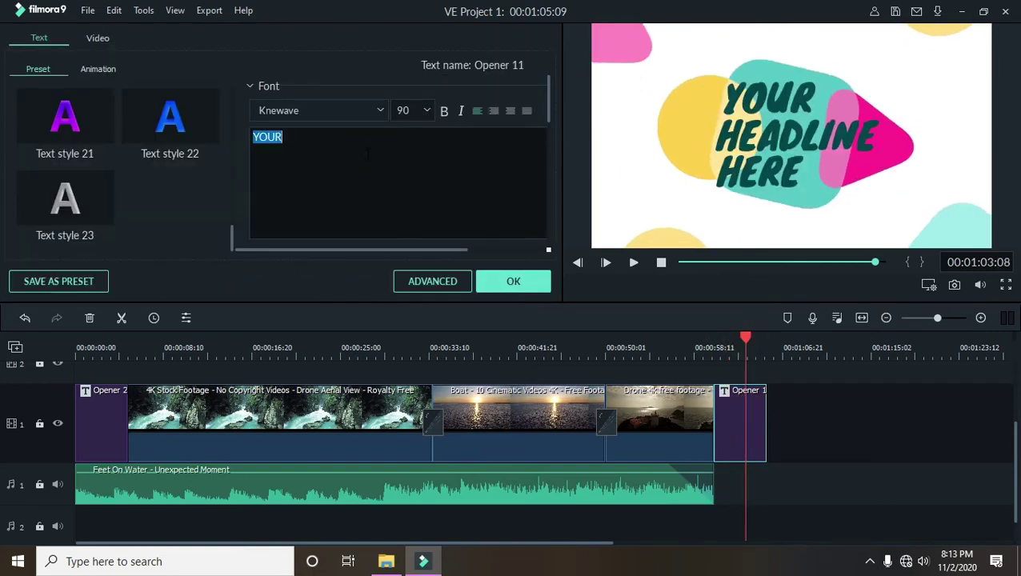
type("tHN")
key("BackSpace")
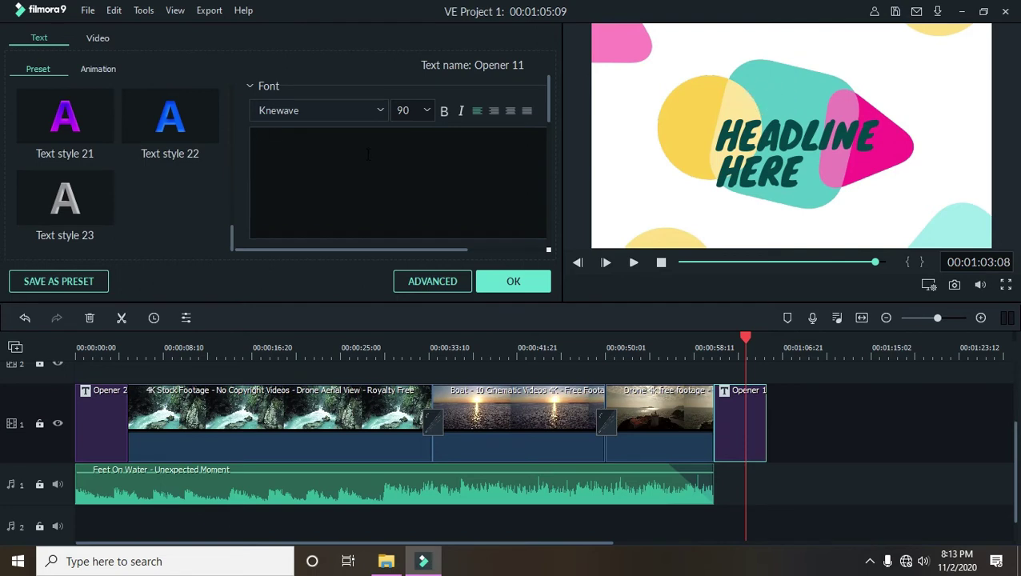
type("THANKS")
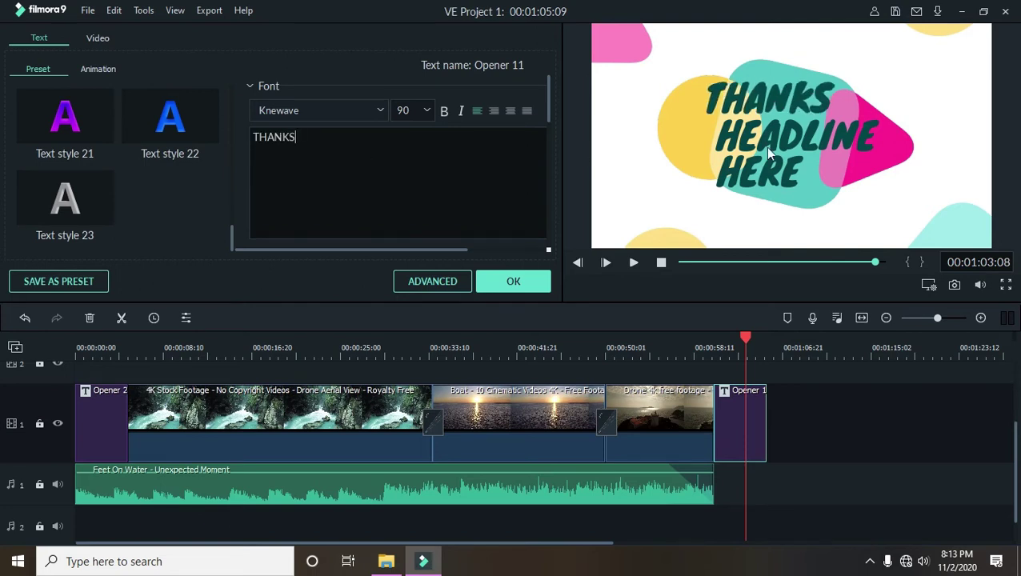
- Replace HEADLINE with FOR and HERE with WATCHING, then confirm the title text
left_click(762, 161)
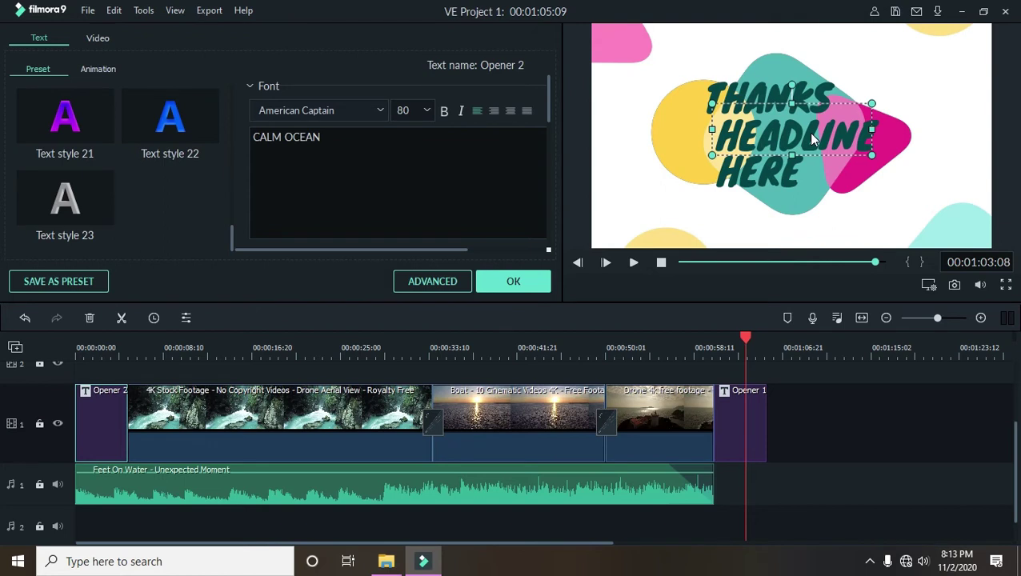
left_click(812, 137)
double_click(344, 141)
type("FOR")
left_click(765, 179)
double_click(274, 170)
type("WATCHING")
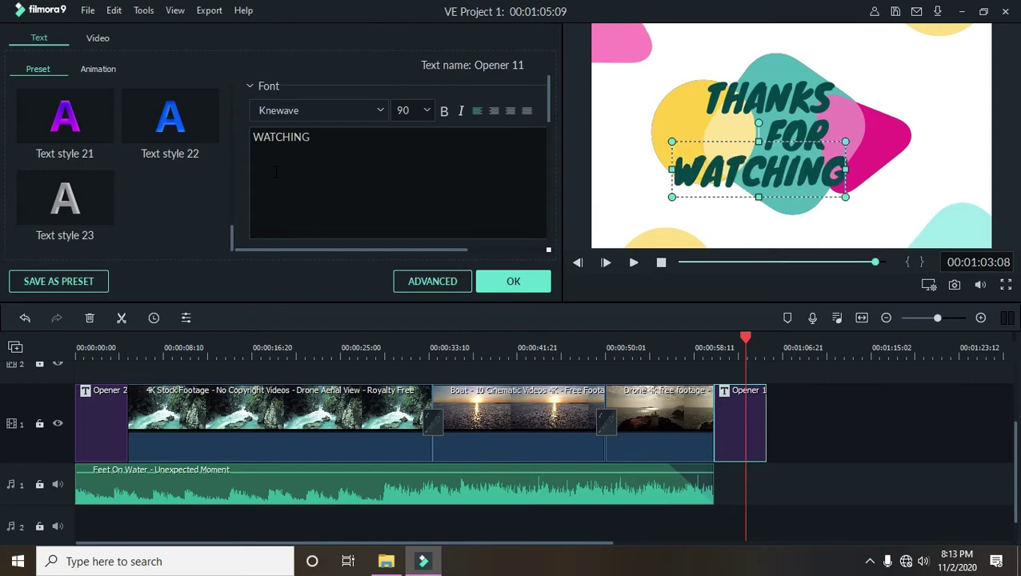
left_click(513, 282)
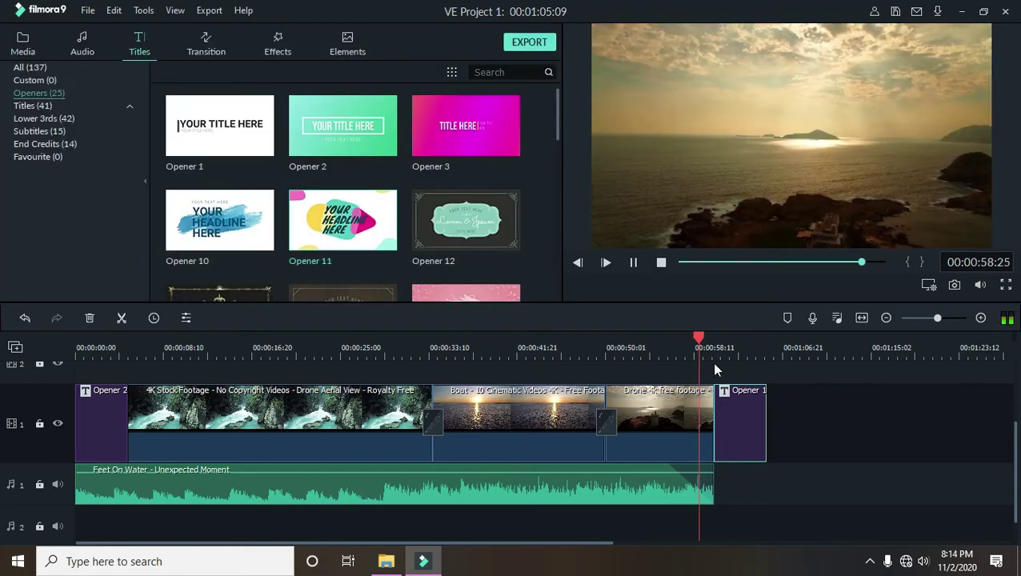
- Stretch the Feet On Water music to end with the closing title and play the ending
left_click_drag(704, 344, 676, 347)
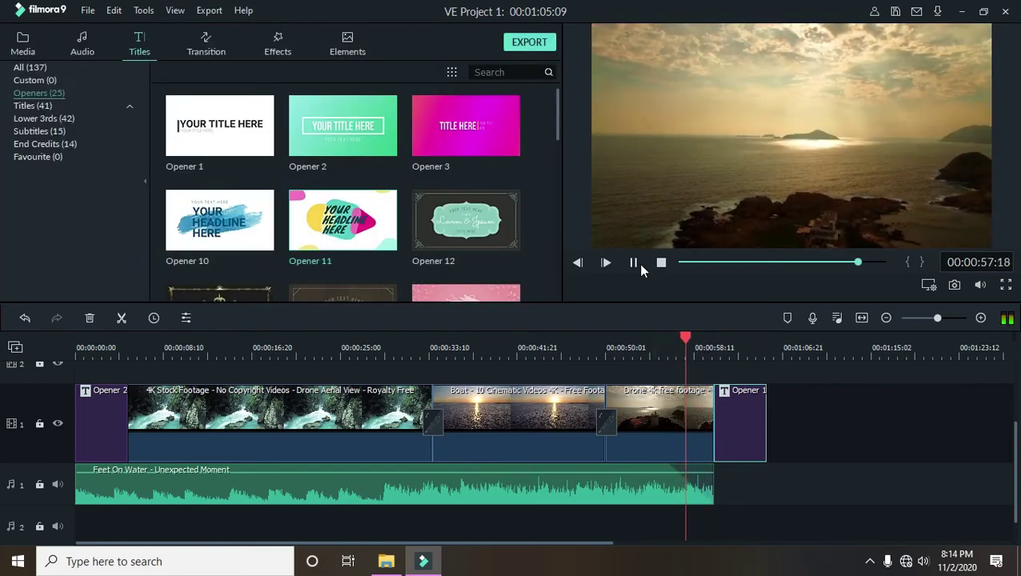
left_click_drag(712, 481, 766, 482)
left_click(661, 346)
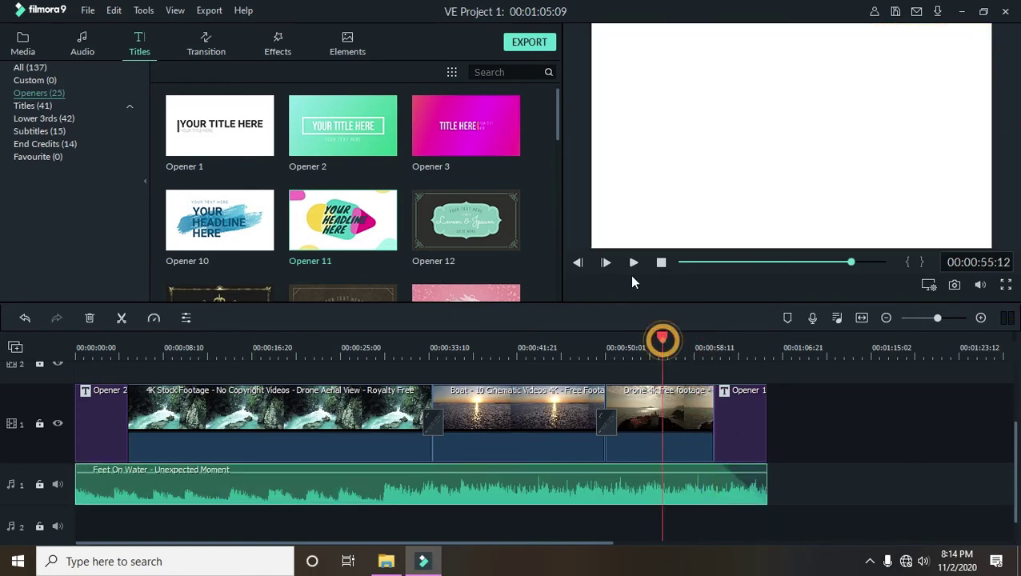
left_click(633, 262)
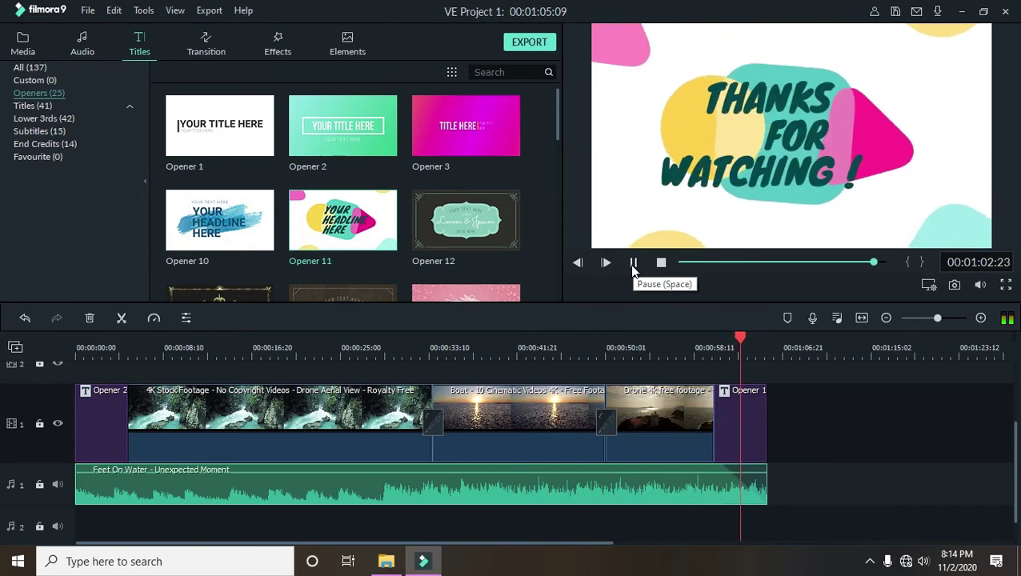
left_click(633, 263)
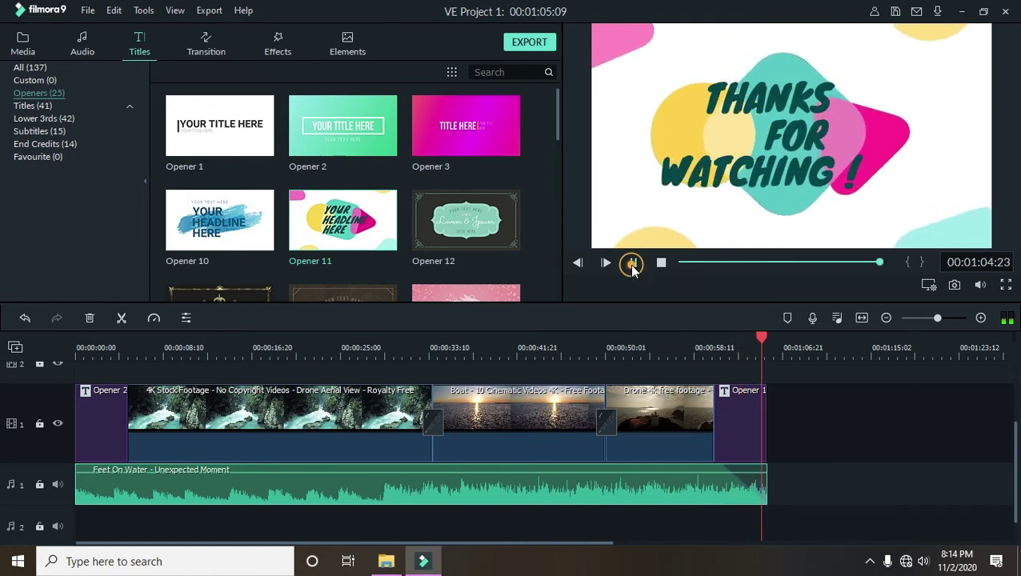
left_click(659, 262)
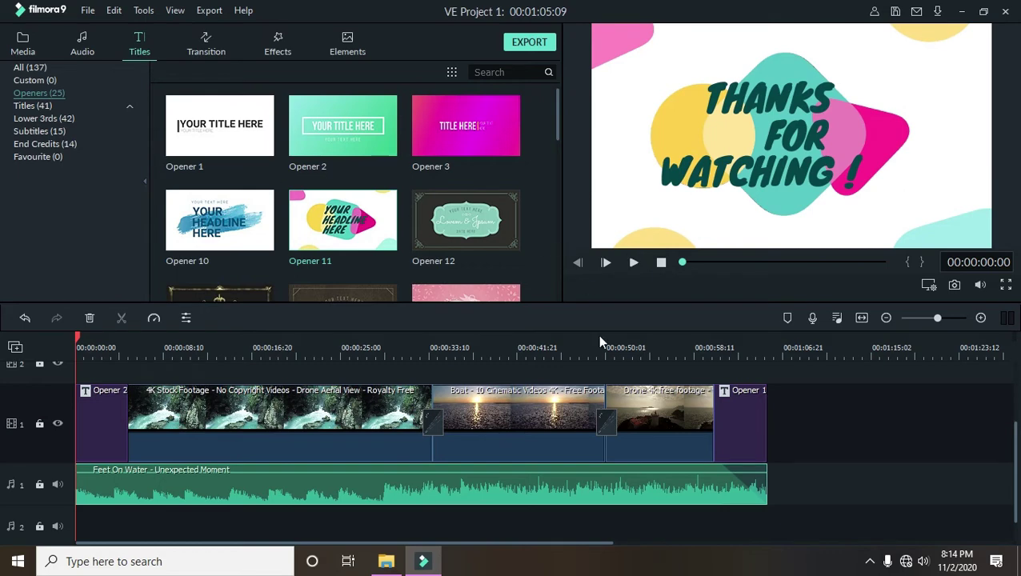
- Scrub the playhead back through the timeline to about 19 seconds
left_click_drag(602, 343, 484, 342)
left_click(347, 342)
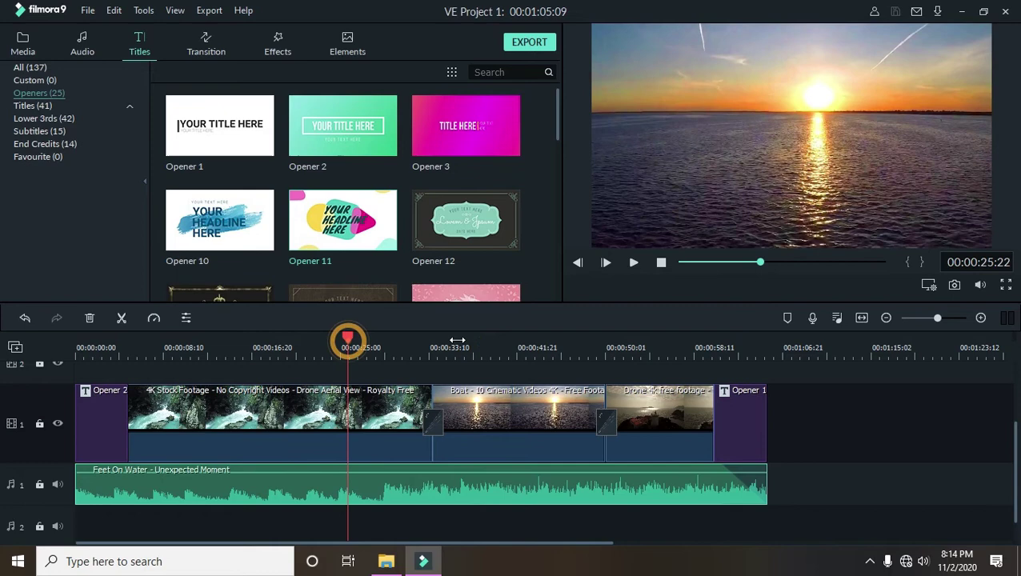
left_click_drag(348, 343, 279, 344)
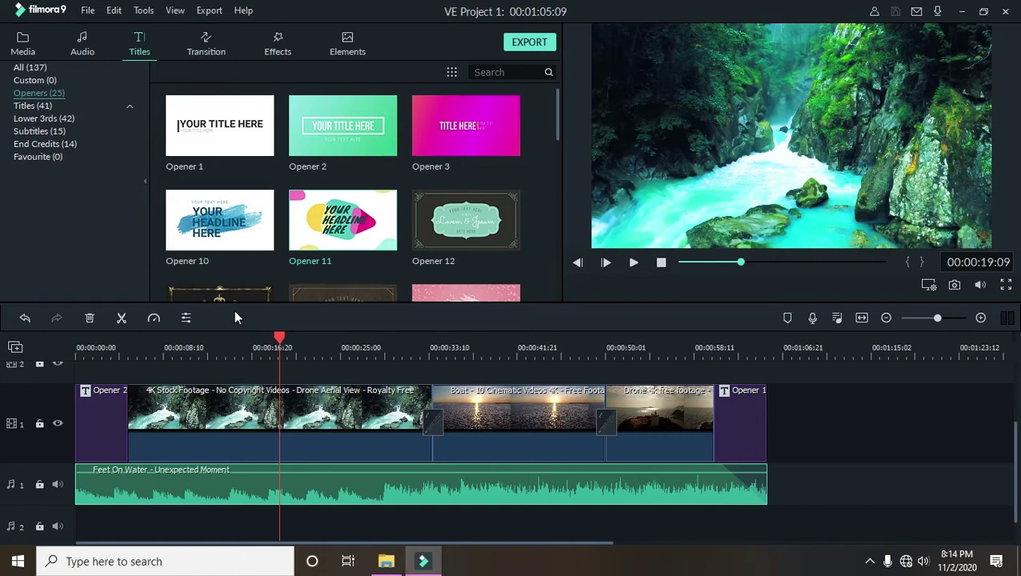
- Show the Lower 3rds templates and move to about 7 seconds, removing a stray Opener 2 copy
left_click_drag(281, 336, 255, 337)
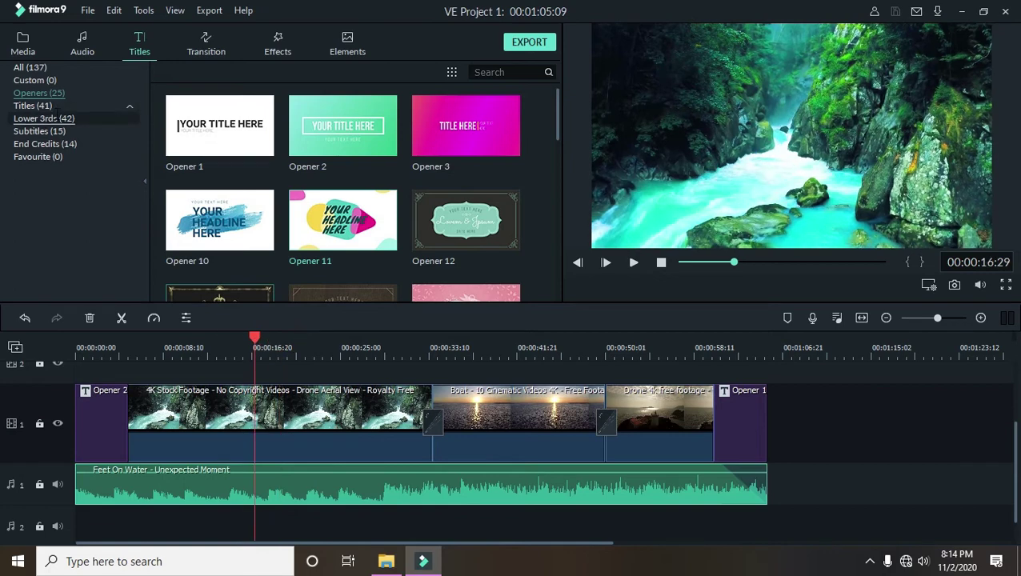
left_click(54, 116)
mouse_move(343, 131)
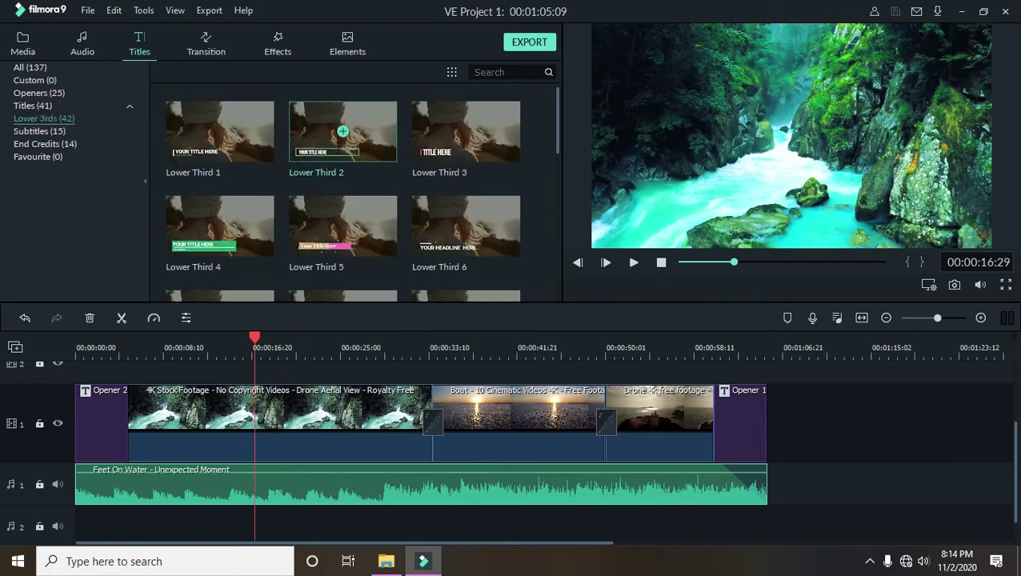
left_click_drag(254, 341, 173, 343)
key("ctrl+v")
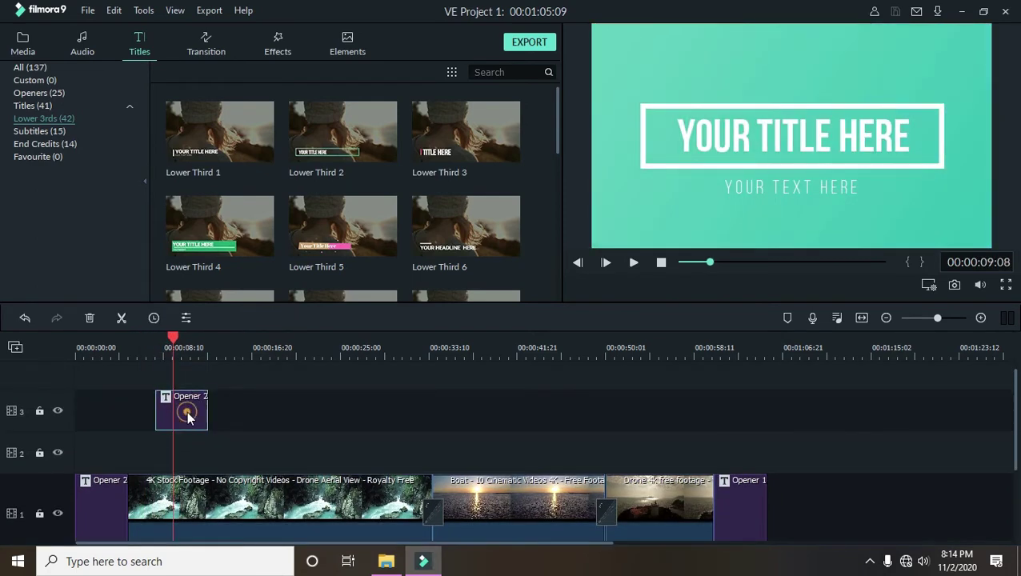
key("Delete")
left_click_drag(173, 342, 153, 359)
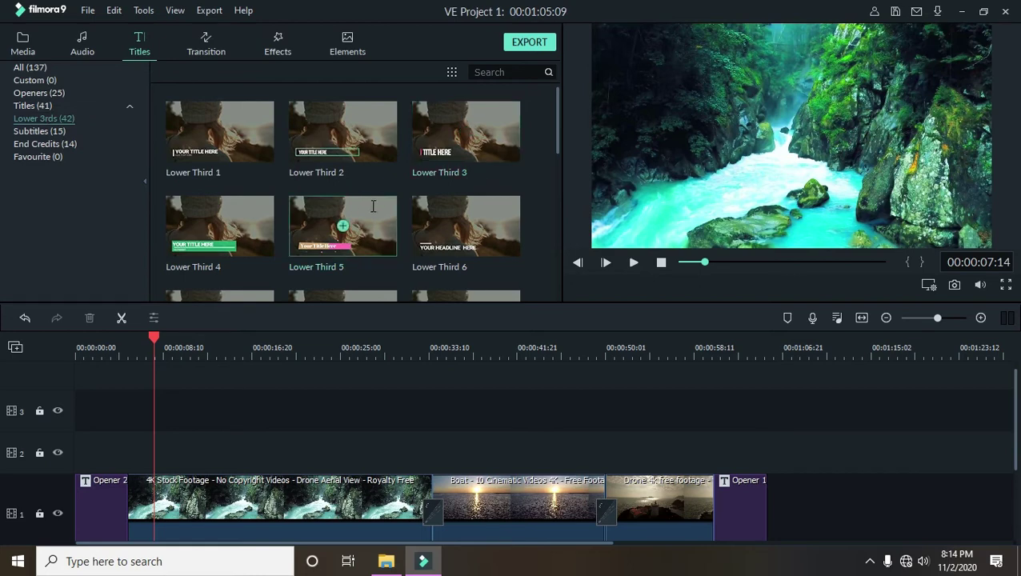
- Drag Lower Third 12 onto track 2 at about 7 seconds over the waterfall
scroll(372, 200, "down", 3)
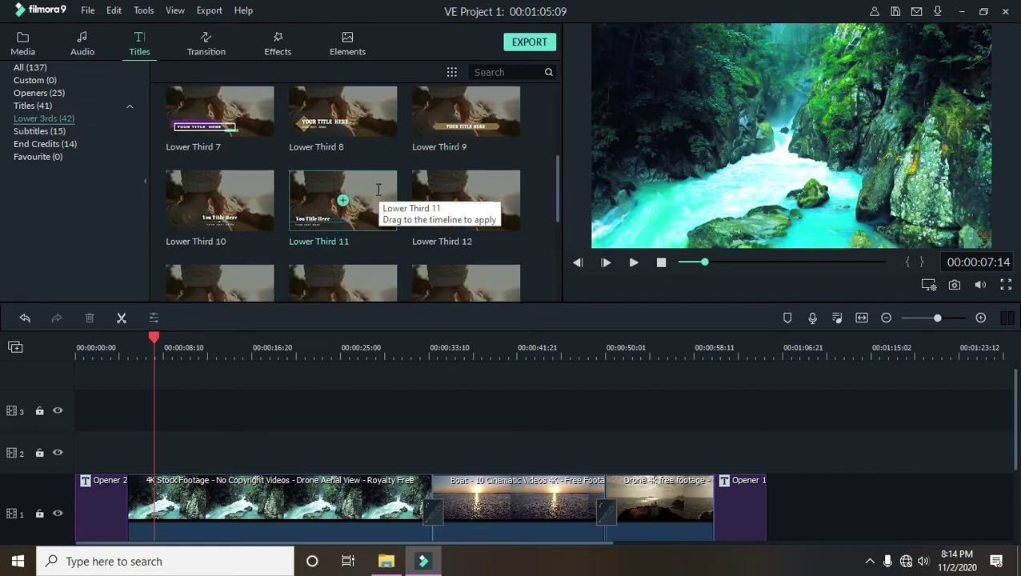
scroll(519, 206, "down", 3)
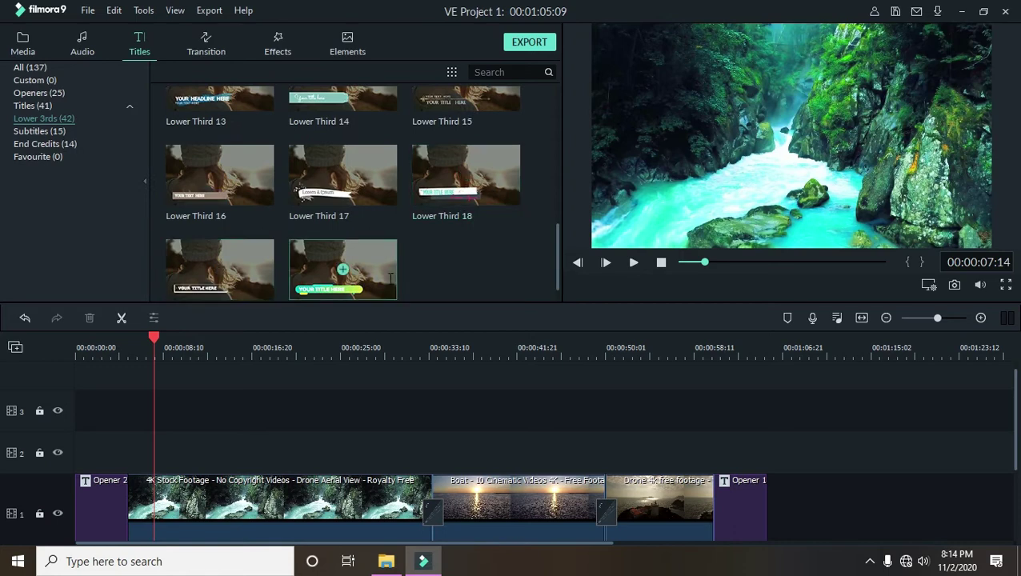
scroll(390, 276, "down", 1)
scroll(373, 240, "down", 10)
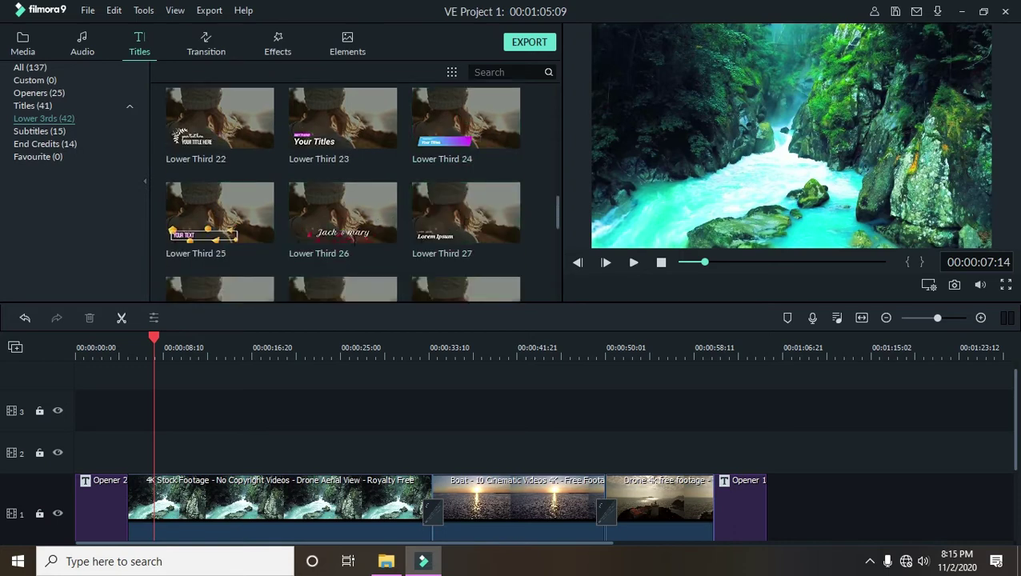
scroll(373, 241, "up", 10)
scroll(373, 240, "up", 3)
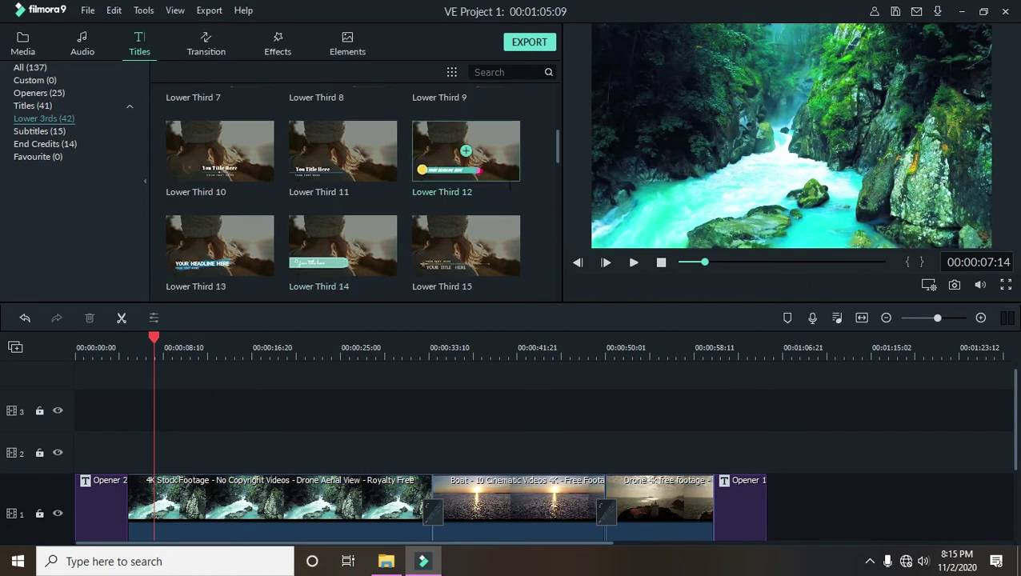
left_click_drag(464, 152, 154, 461)
scroll(290, 424, "down", 1)
left_click_drag(153, 333, 183, 352)
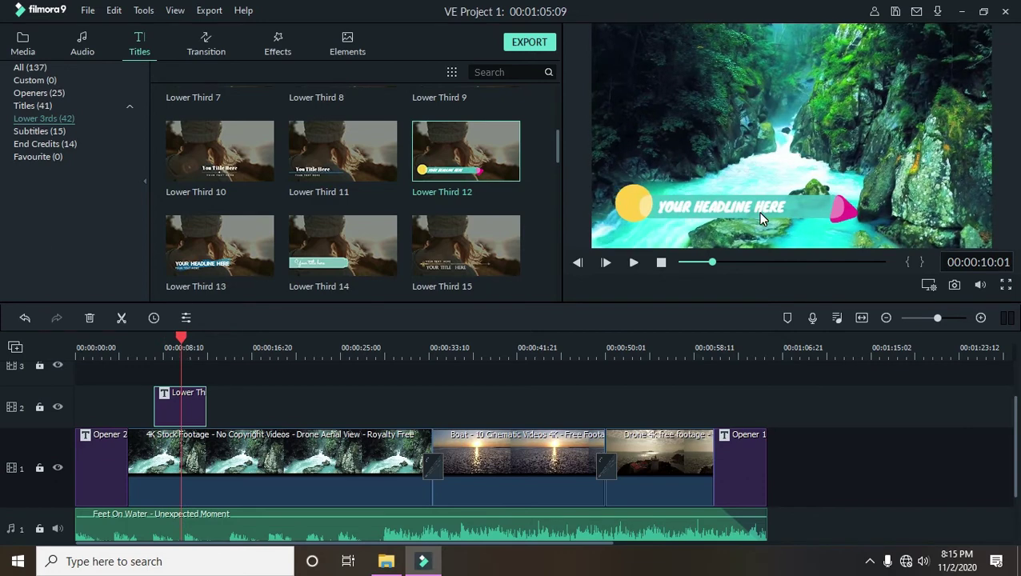
- Change the lower third's text to FOLLOW ME PLEASE LOL!
double_click(761, 218)
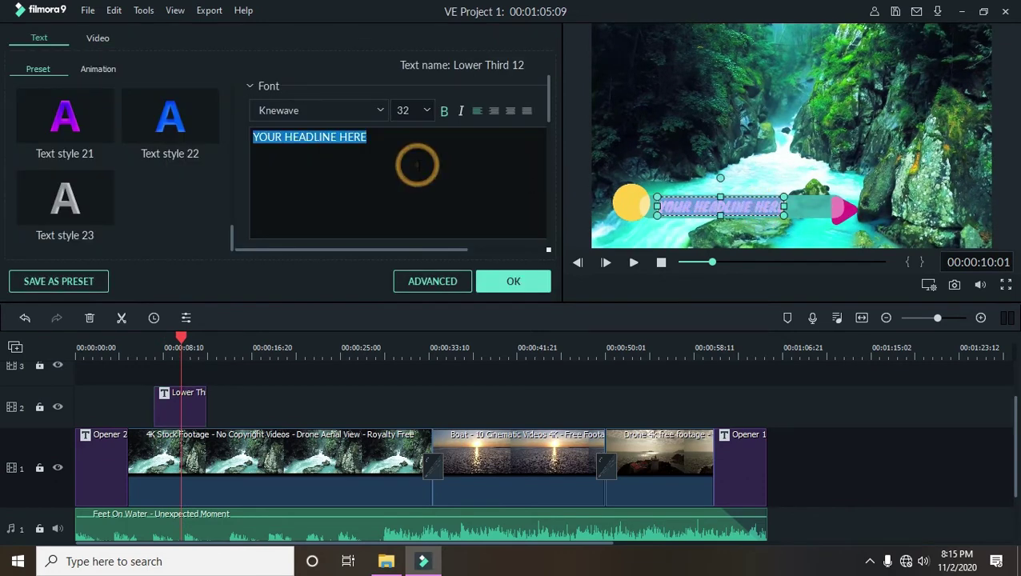
type("FOLLOW ME")
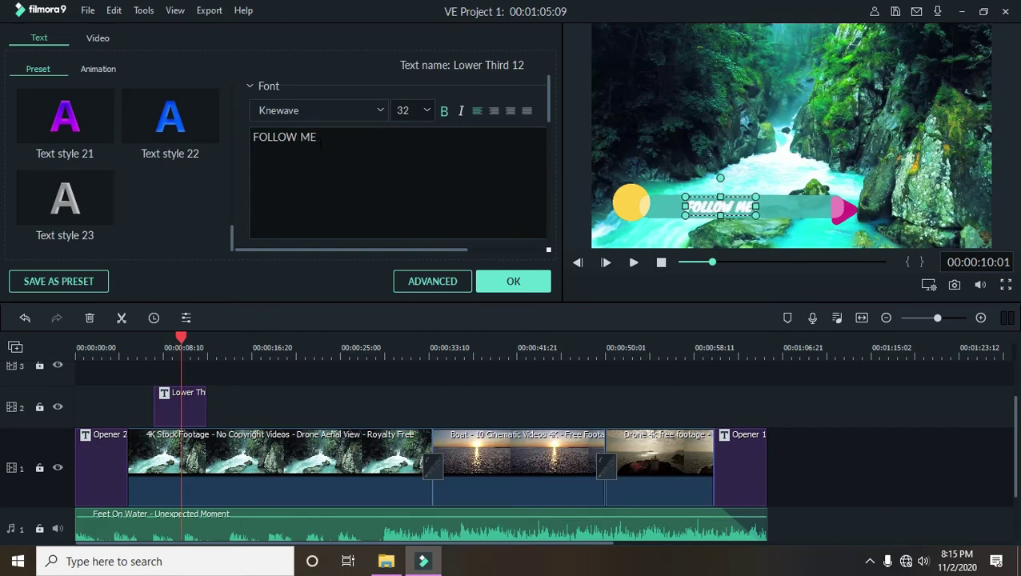
type(" PLEASE")
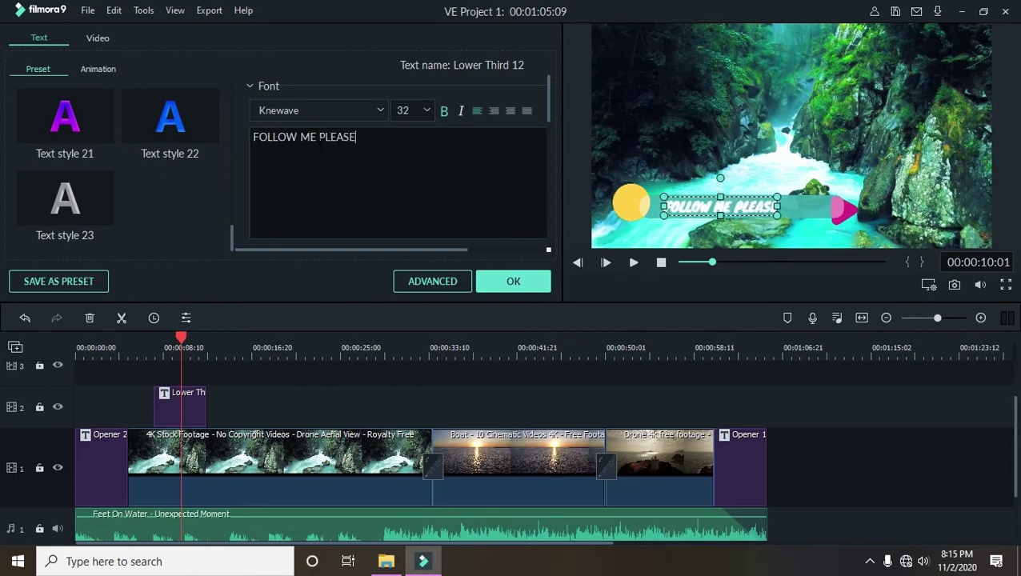
type("!")
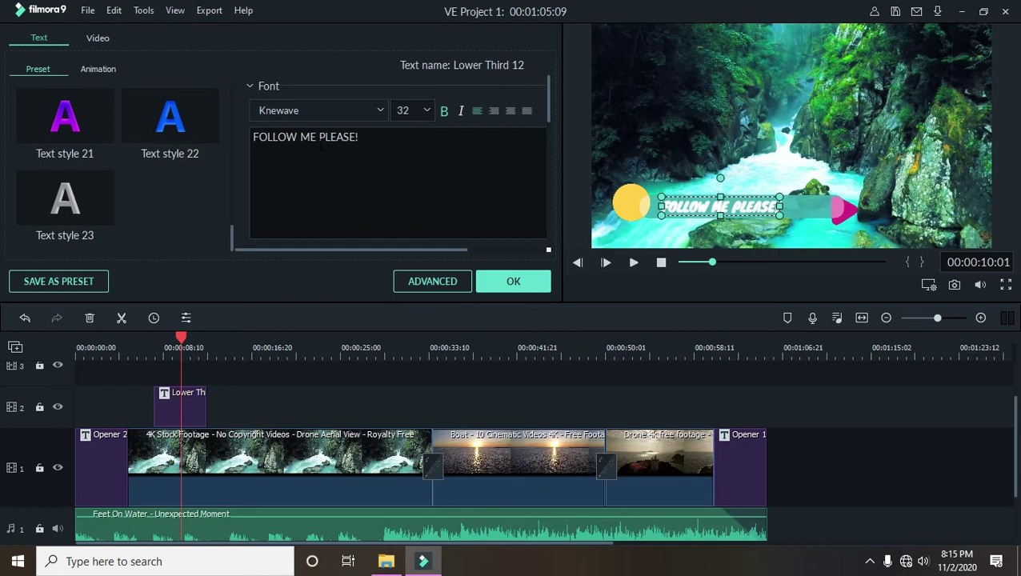
key("BackSpace")
type("LOL")
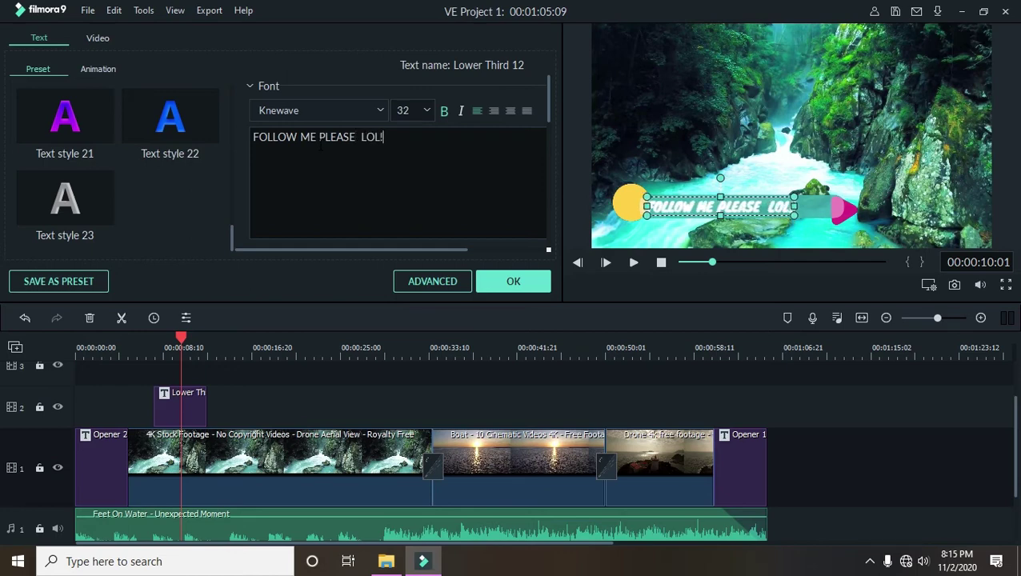
left_click(515, 281)
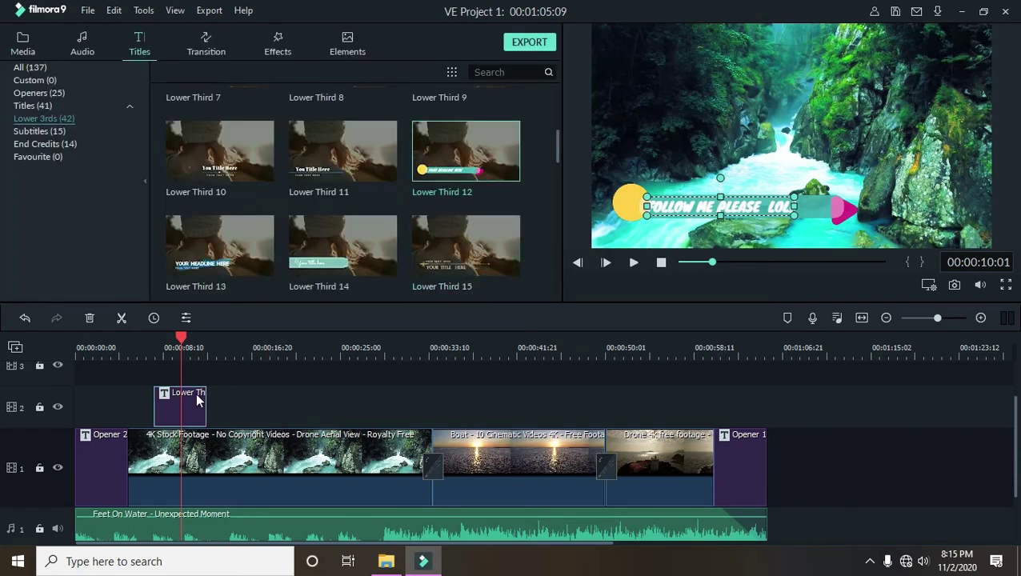
- Apply the Text style 3 preset to the lower third and close the editor
double_click(198, 397)
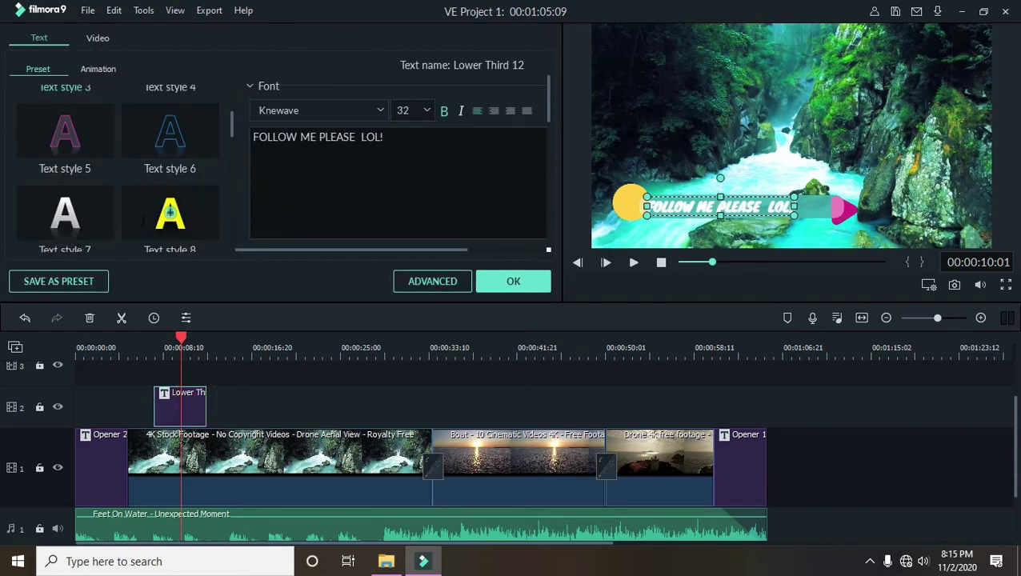
left_click(188, 140)
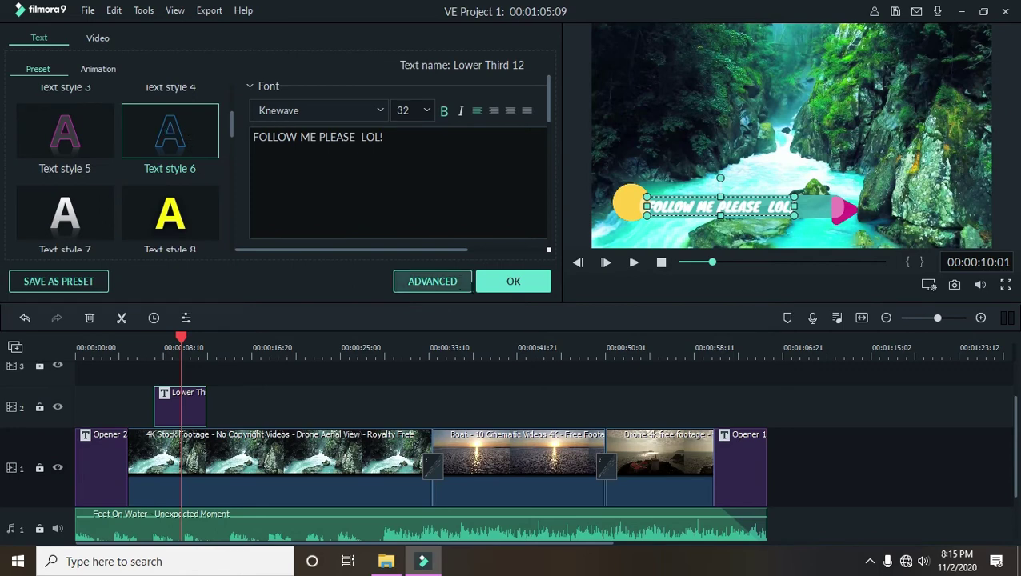
scroll(86, 172, "up", 3)
left_click(71, 202)
left_click(488, 282)
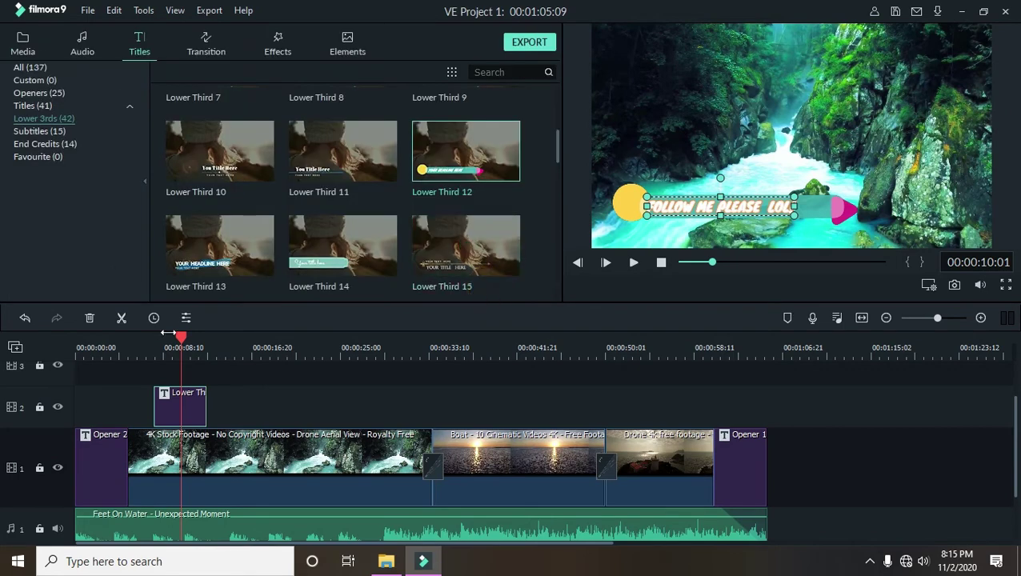
left_click_drag(180, 343, 143, 343)
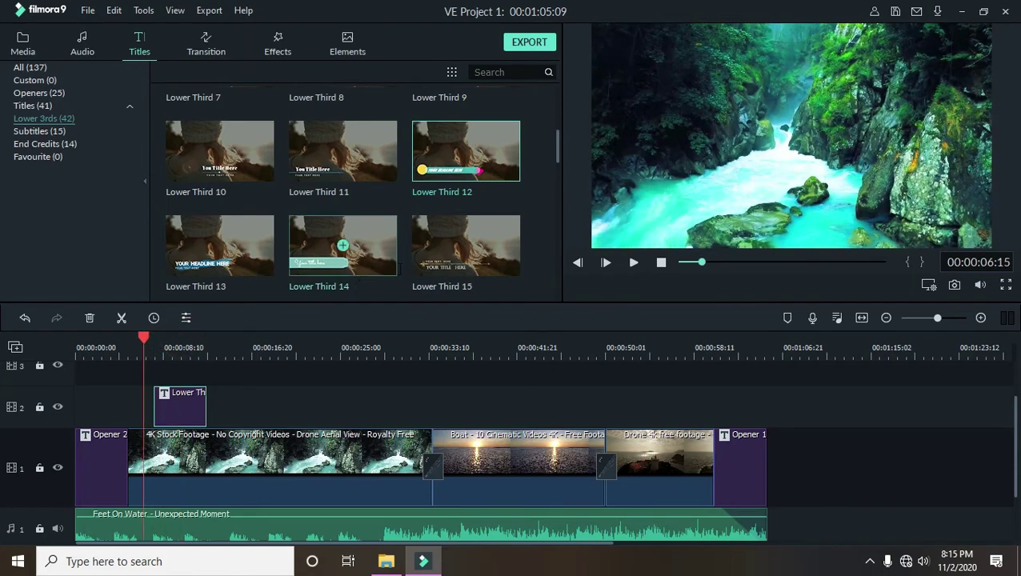
left_click(633, 263)
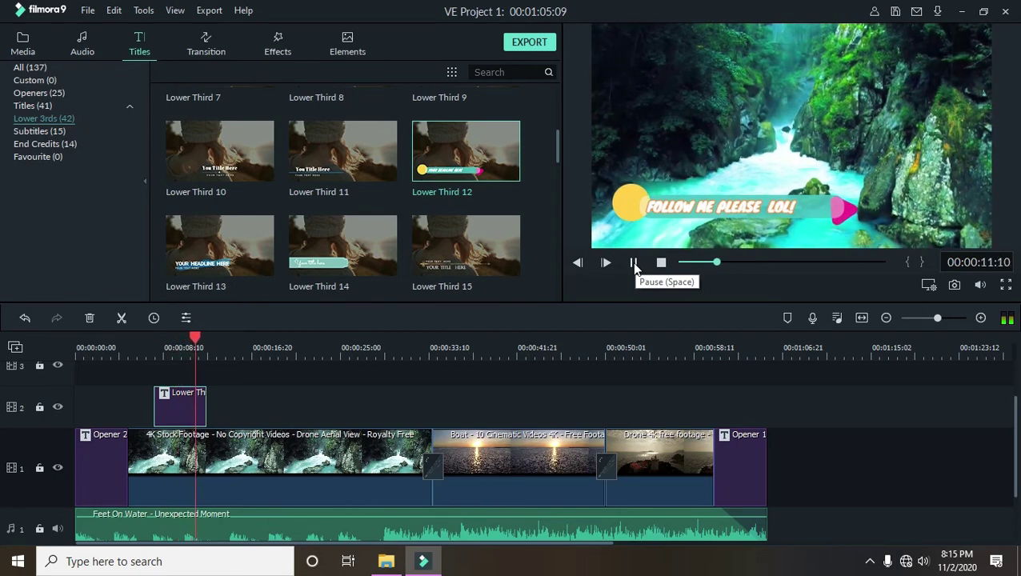
left_click(633, 262)
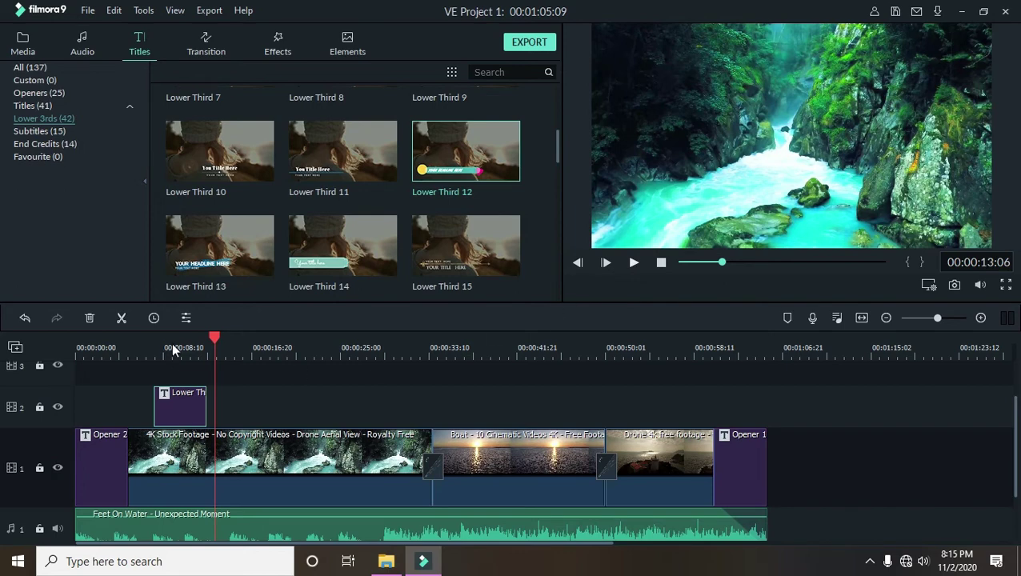
left_click_drag(214, 343, 183, 343)
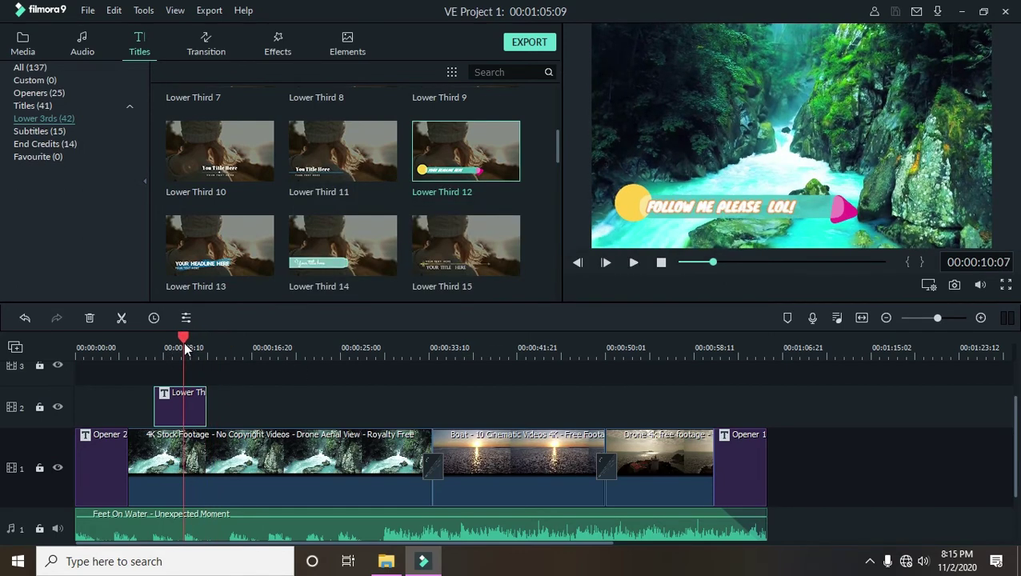
left_click_drag(183, 342, 273, 360)
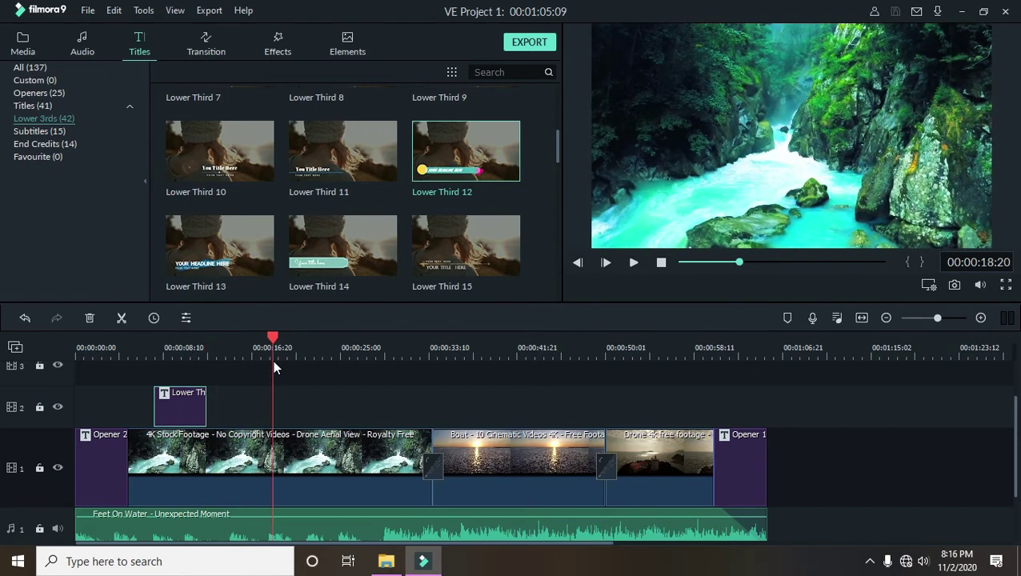
left_click(188, 406)
left_click_drag(271, 333, 297, 385)
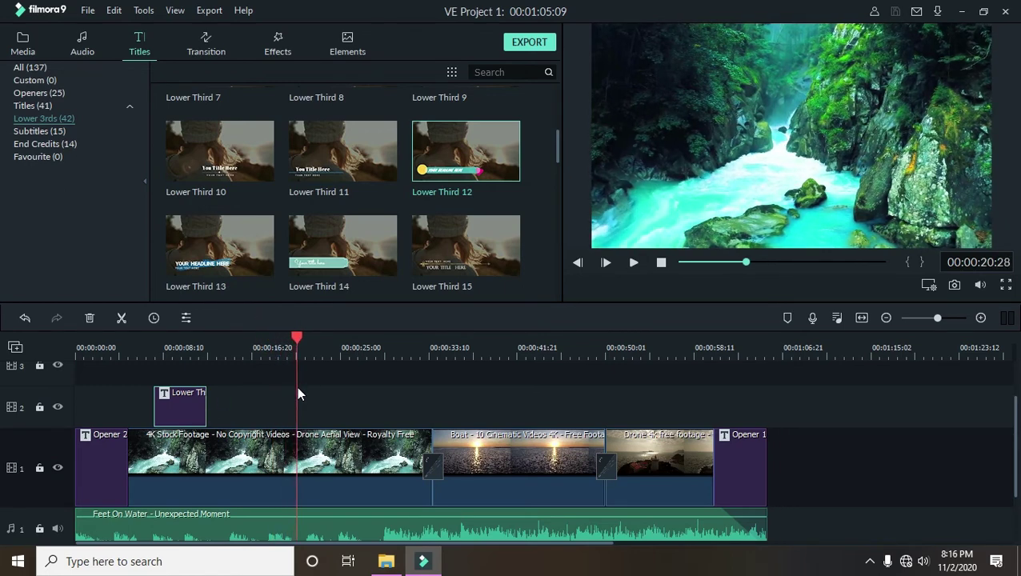
- Paste a lower third copy onto track 2, undoing the accidental paste into track 1
key("ctrl+v")
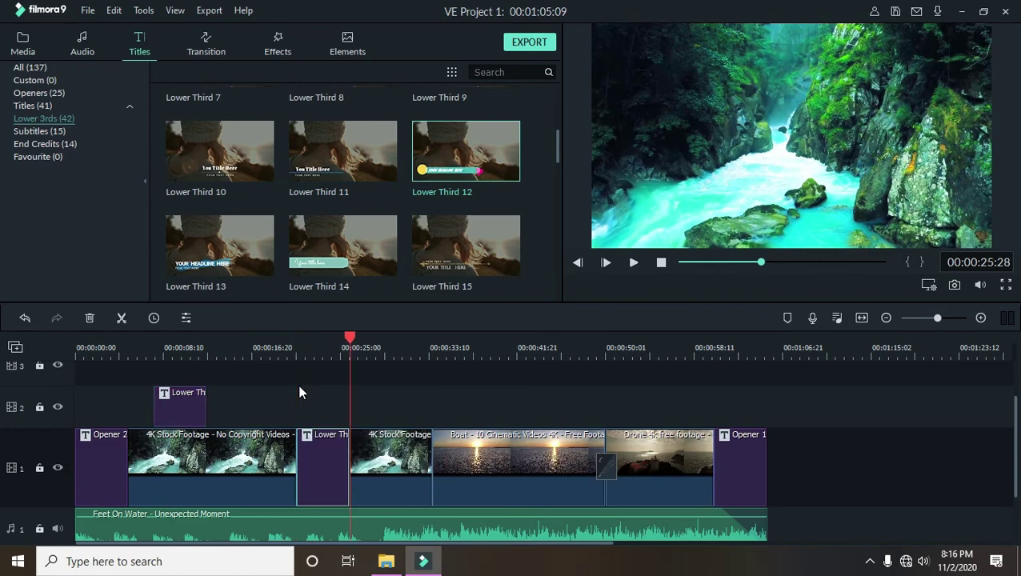
key("ctrl+z")
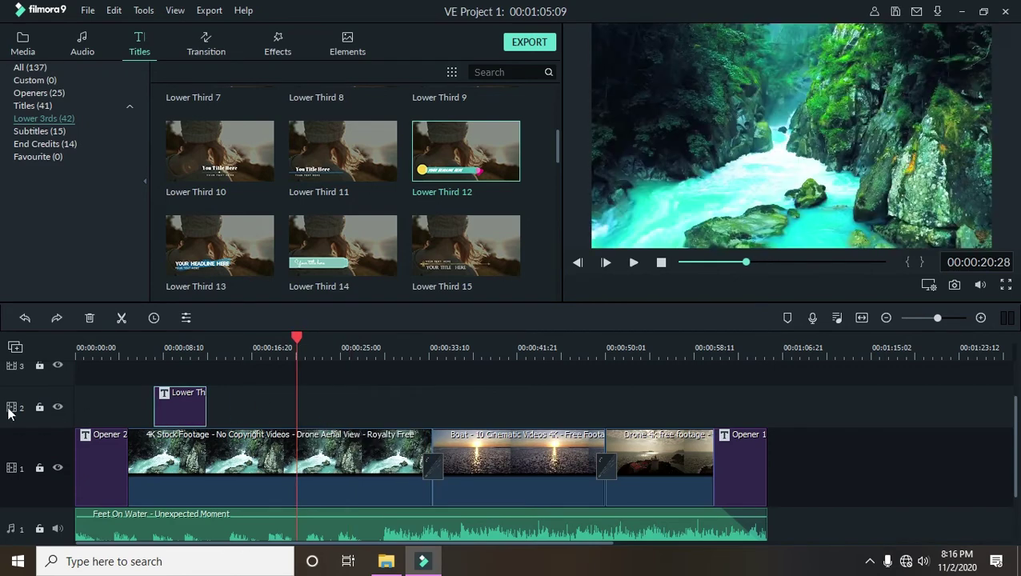
left_click(27, 393)
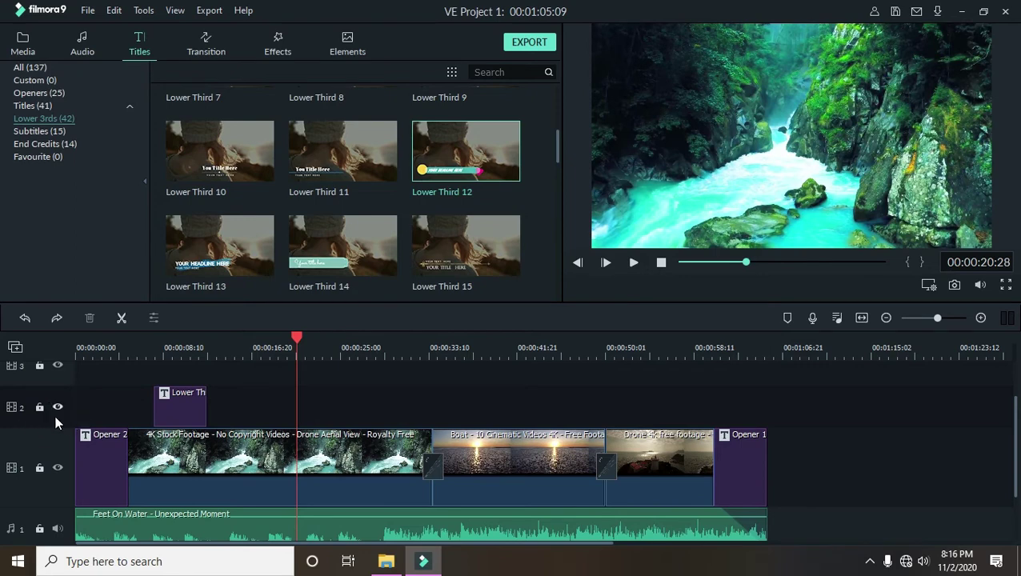
key("ctrl+v")
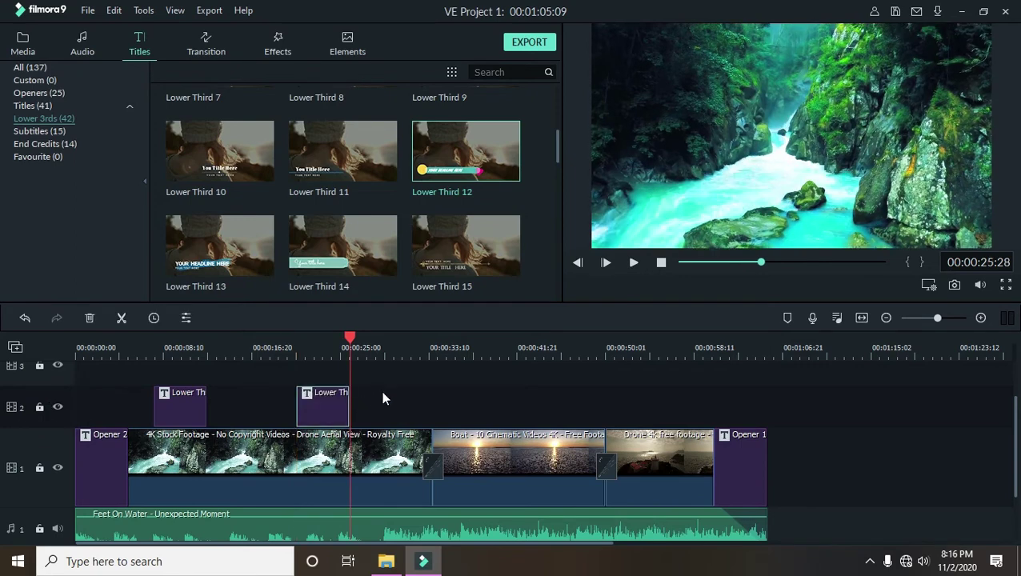
- Paste another lower third copy onto track 2 over the sunset footage around 38 seconds
left_click_drag(356, 329, 405, 351)
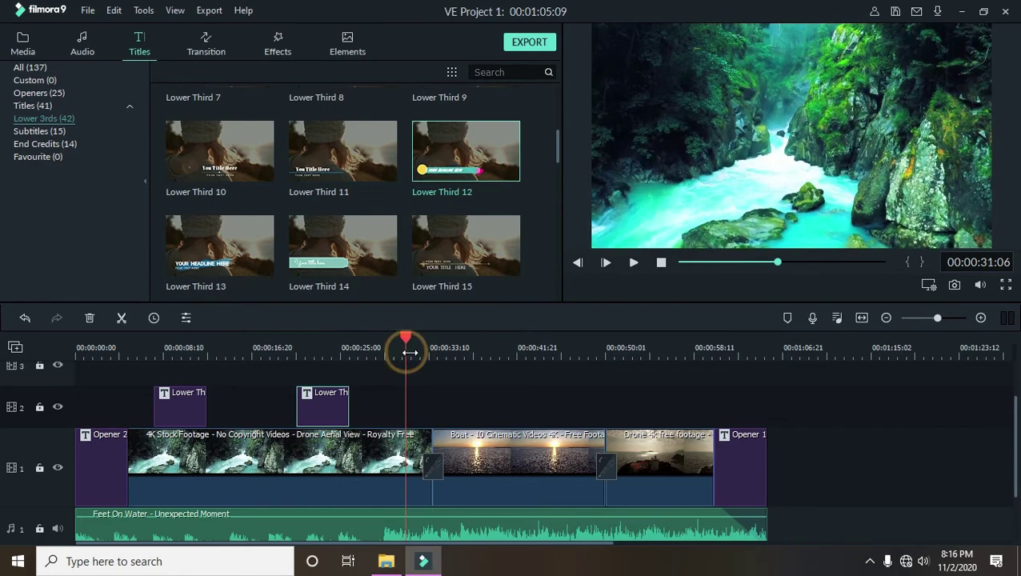
key("ctrl+plus")
key("ctrl+minus")
left_click_drag(356, 340, 285, 378)
key("ctrl+v")
key("ctrl+v")
double_click(290, 397)
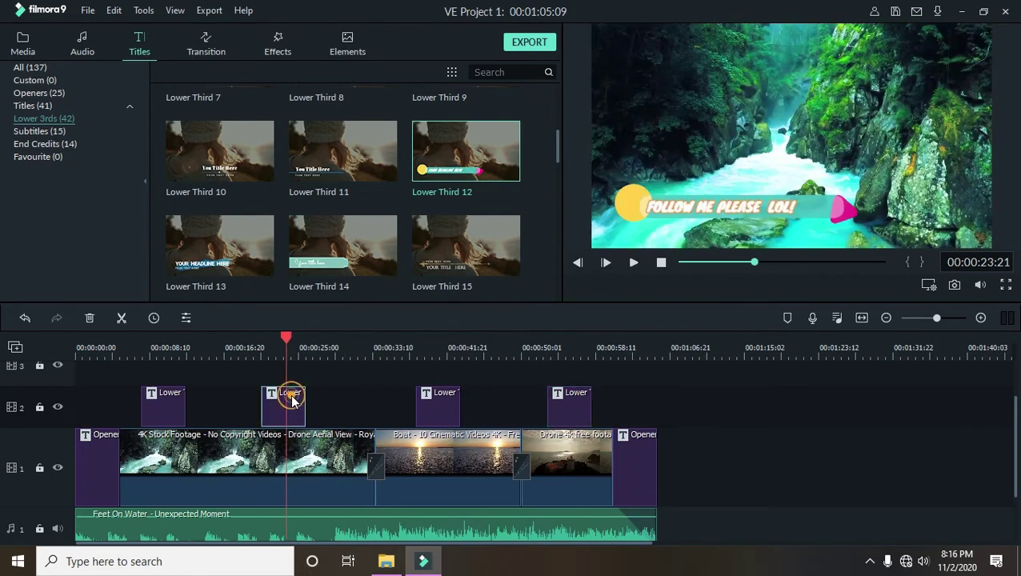
- Replace the second lower third's title with the channel's social handle, prefixed with @
left_click(412, 164)
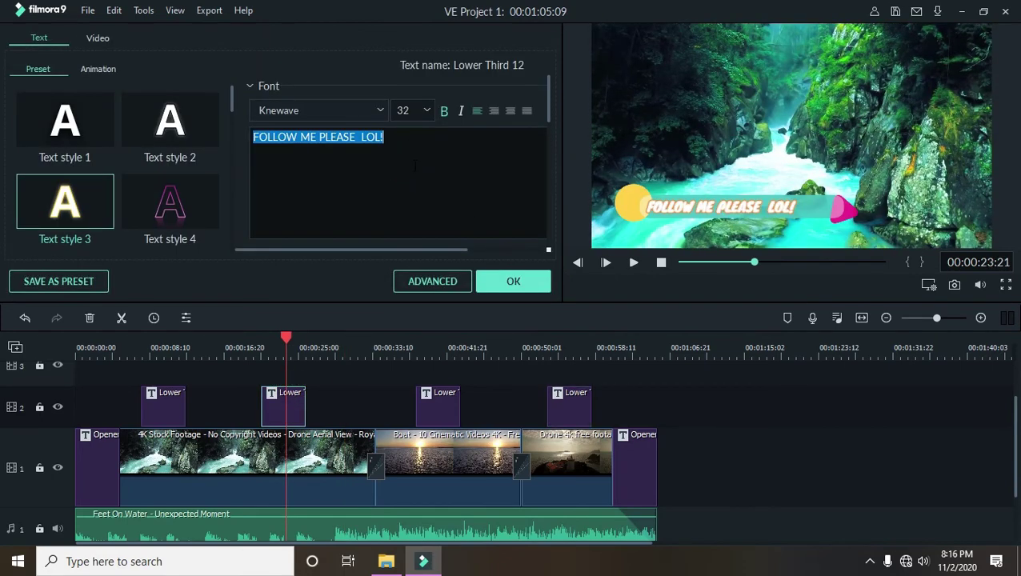
type("CHATTERGENIE")
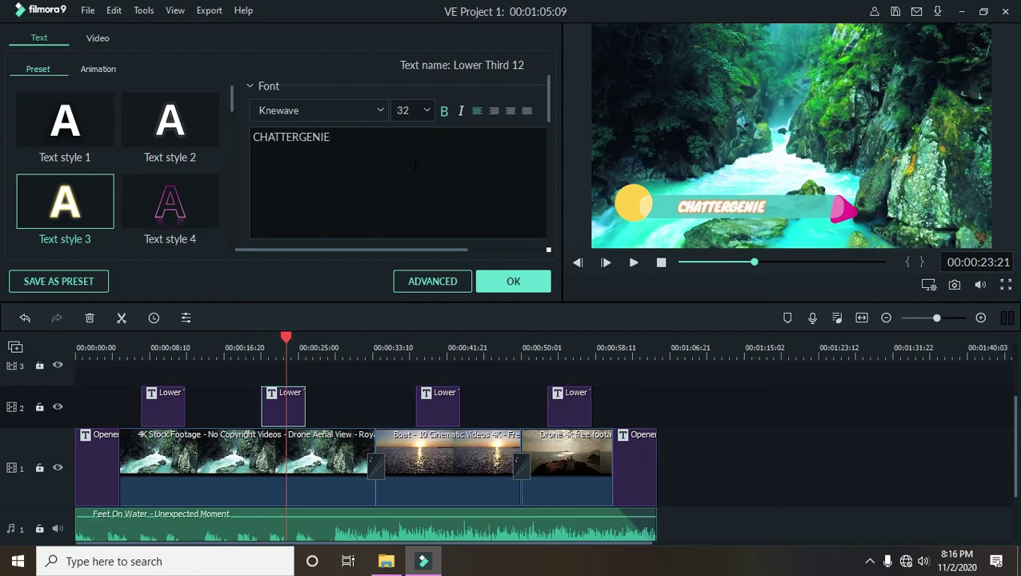
left_click(252, 137)
type("@")
left_click(494, 282)
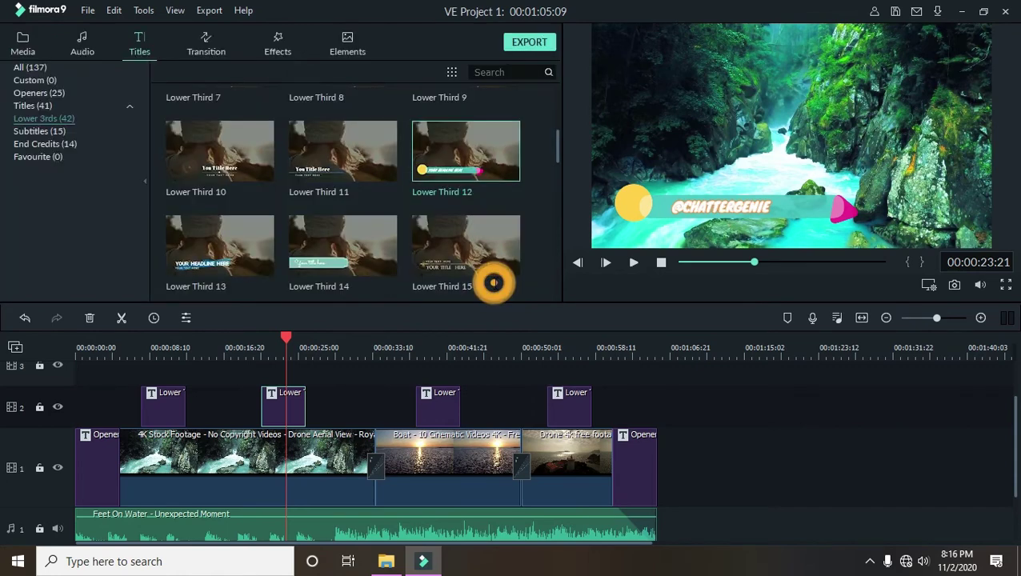
- Set the whole title of the second lower third to the Impact font
double_click(284, 398)
left_click(262, 137)
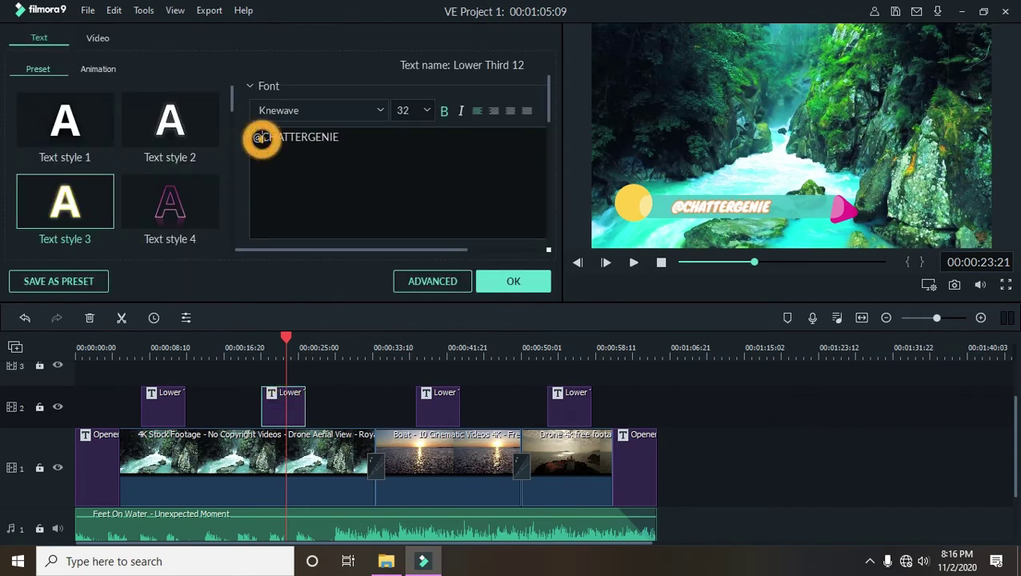
left_click_drag(359, 169, 166, 120)
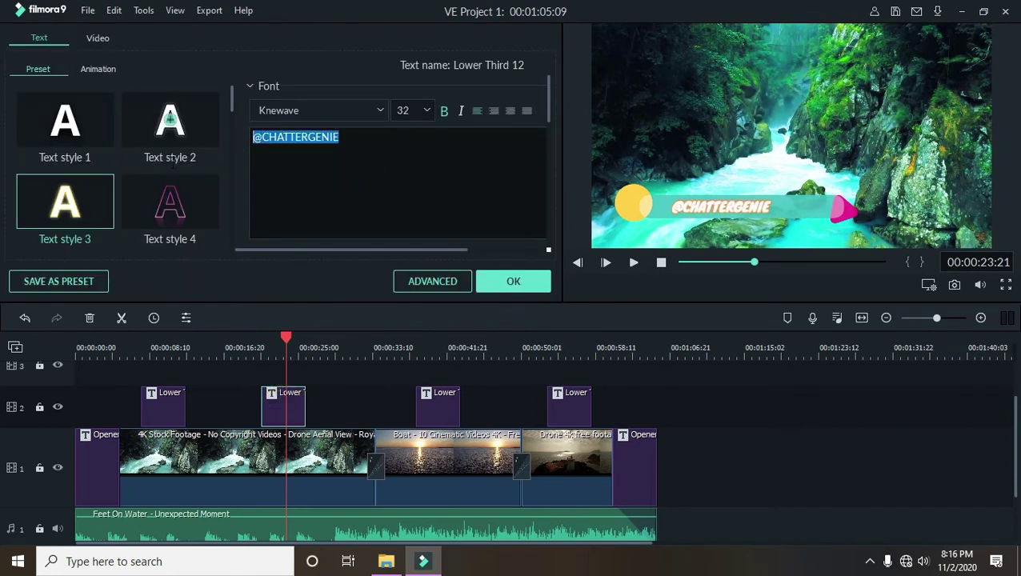
left_click(365, 109)
left_click(308, 201)
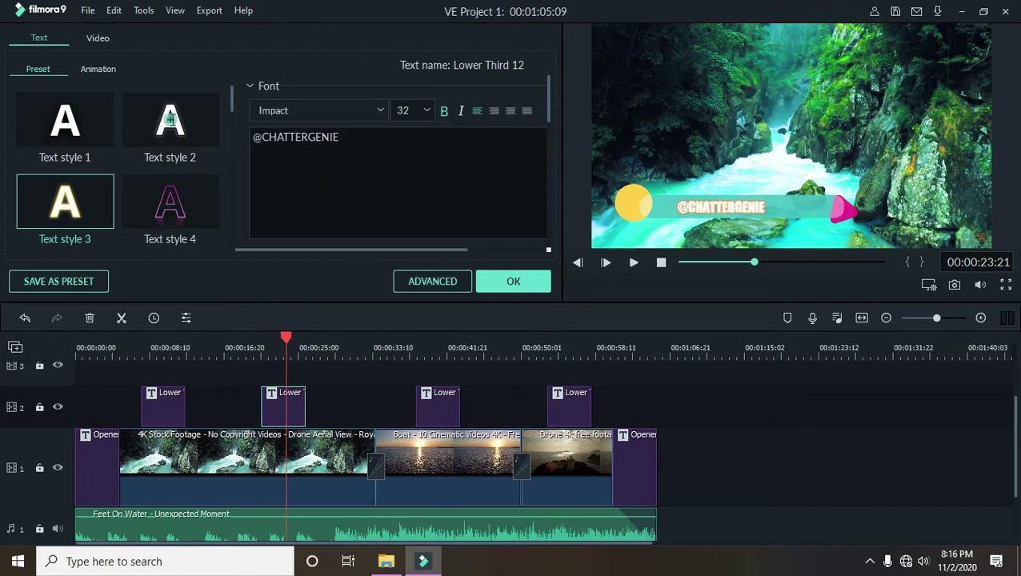
- Apply Text style 20 to the title and make its text black
scroll(170, 186, "down", 5)
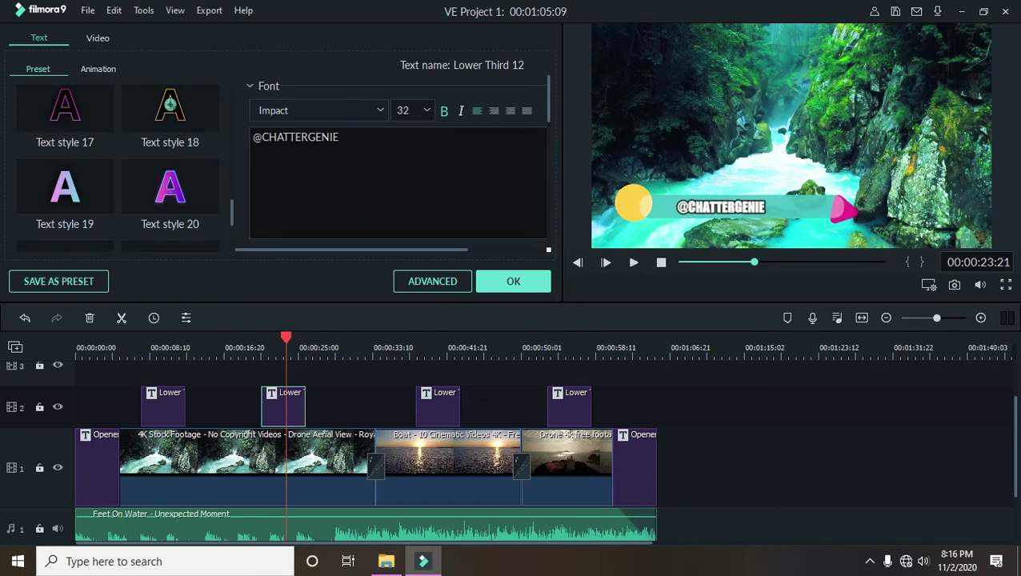
left_click(169, 104)
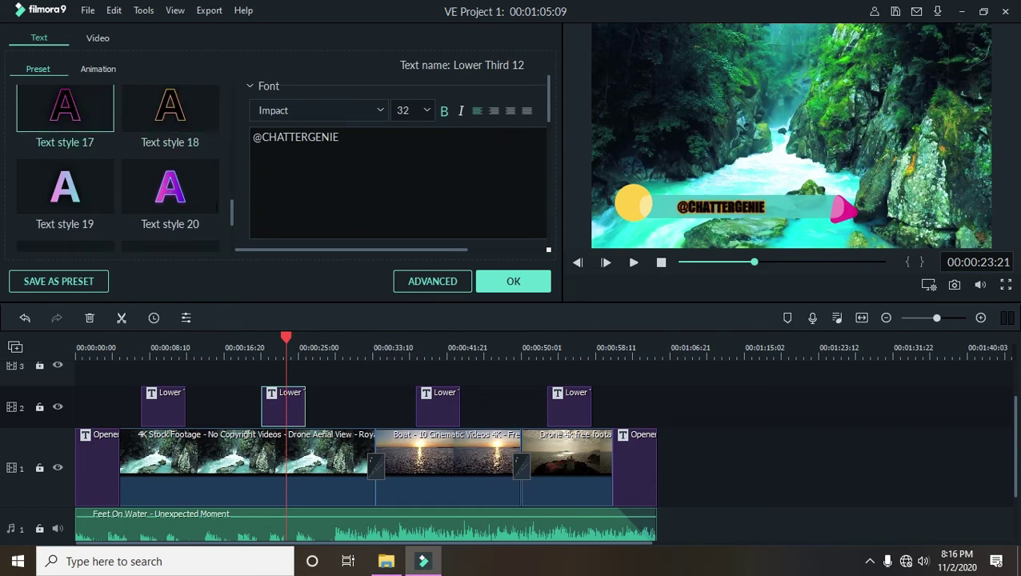
left_click(170, 186)
scroll(170, 186, "down", 2)
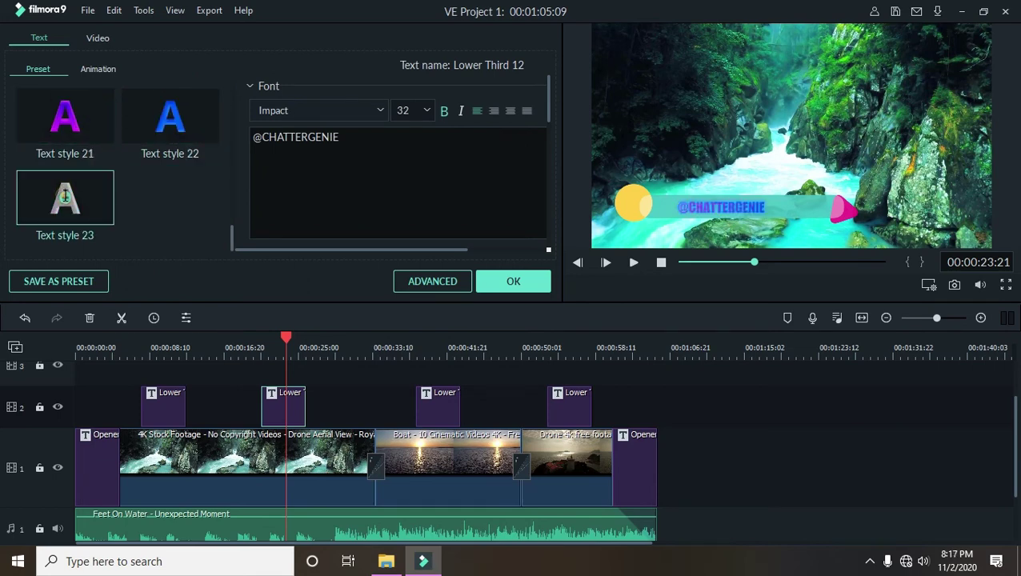
scroll(66, 197, "up", 7)
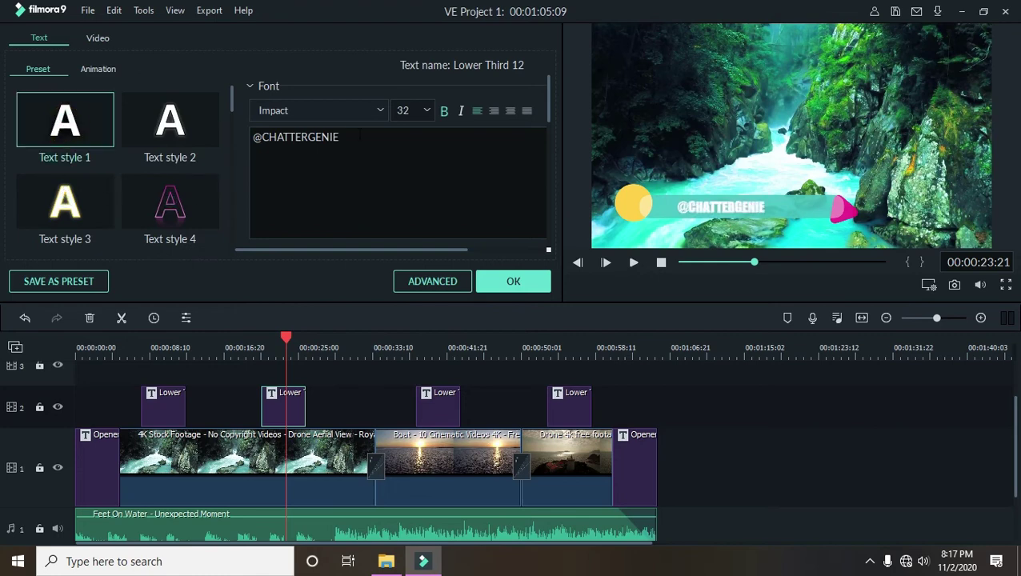
scroll(393, 140, "down", 3)
left_click(353, 103)
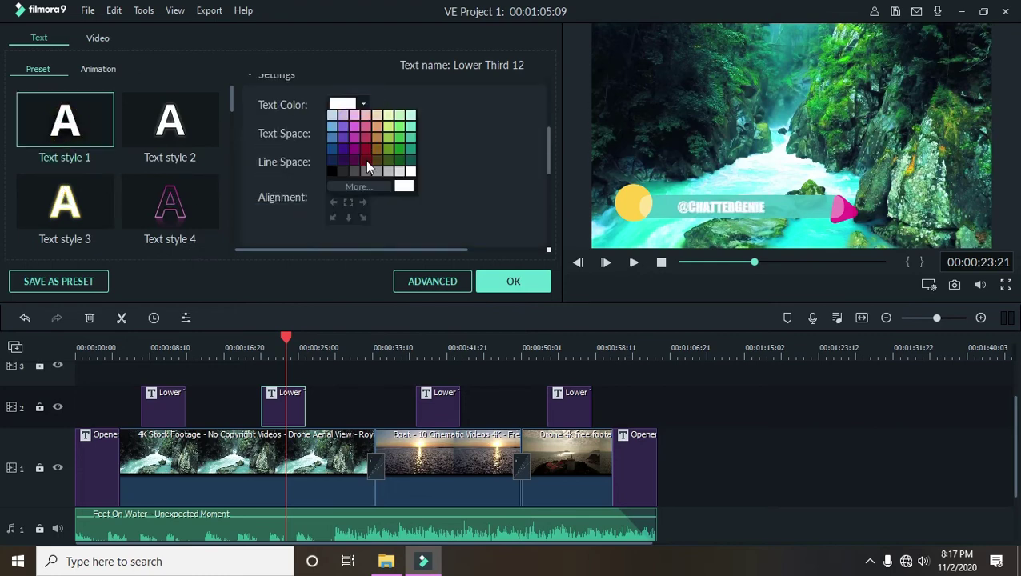
left_click(332, 171)
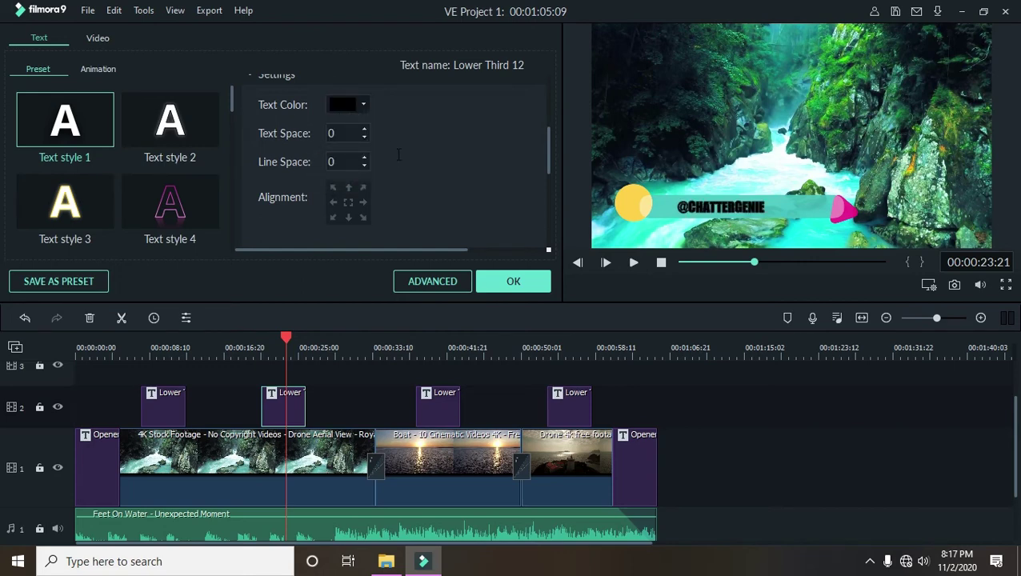
- Enlarge the title slightly, confirm the edits, and jump to the sunset lower third
scroll(403, 160, "down", 3)
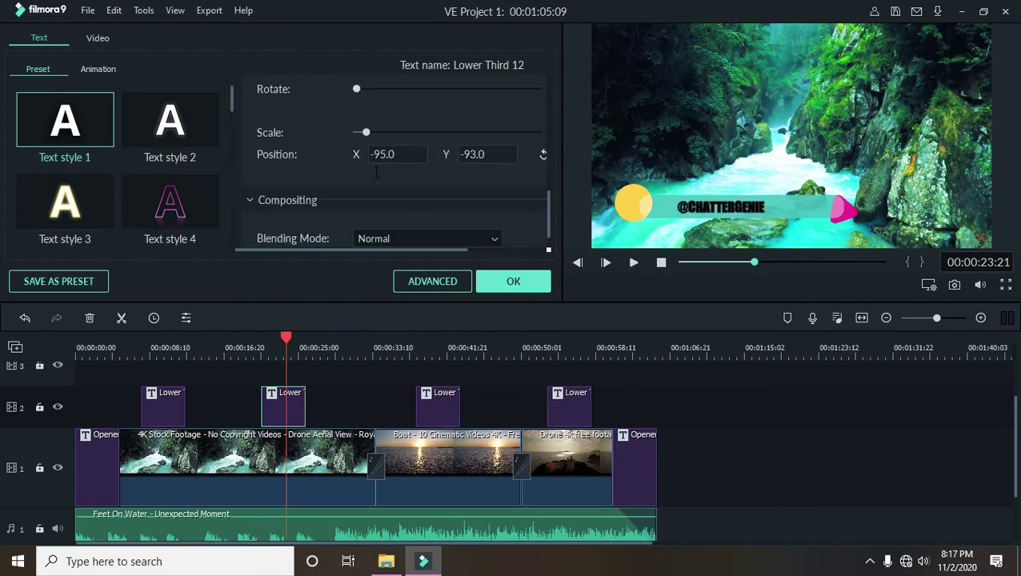
left_click_drag(366, 131, 368, 133)
scroll(369, 134, "down", 1)
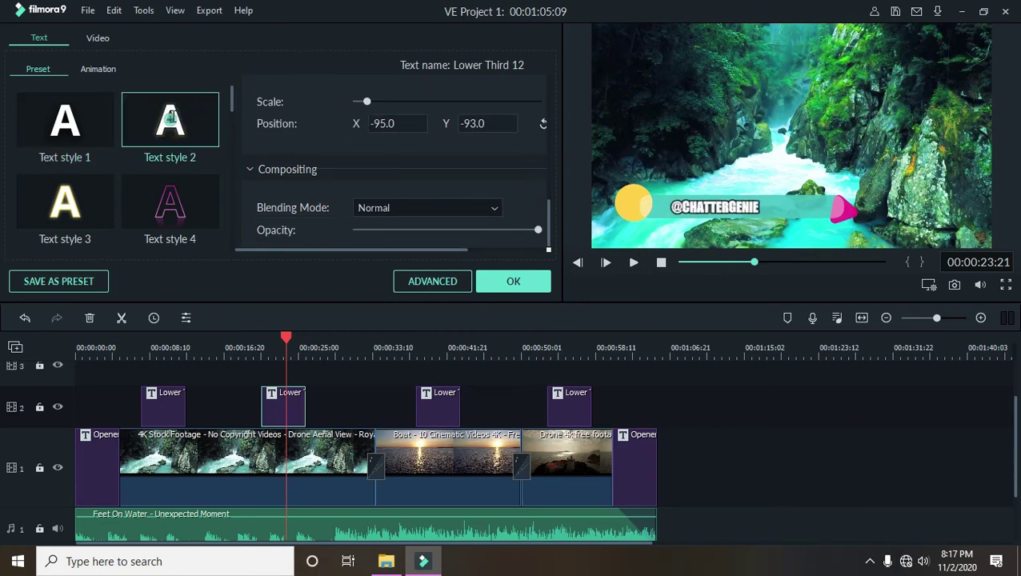
left_click(497, 281)
left_click(437, 336)
left_click(438, 336)
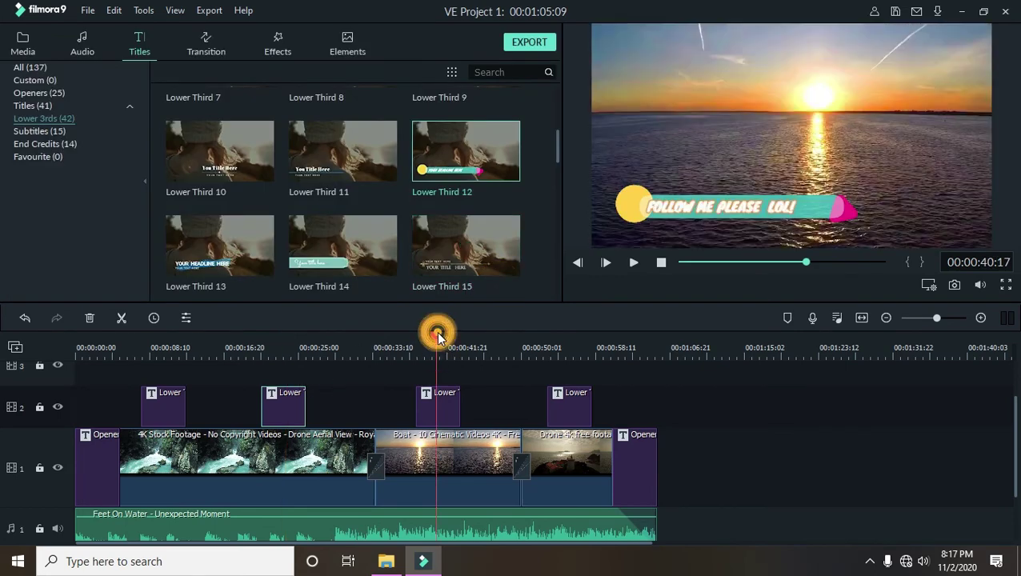
- Delete the fourth lower-third title, then undo with Ctrl+Z to restore it
left_click(571, 394)
key("Delete")
left_click(289, 402)
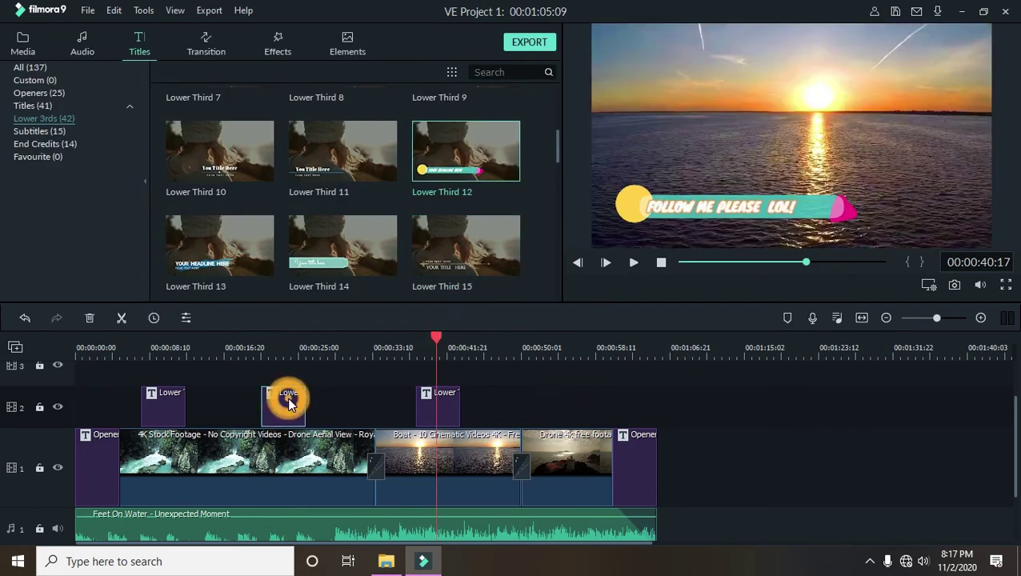
left_click(556, 350)
key("ctrl+z")
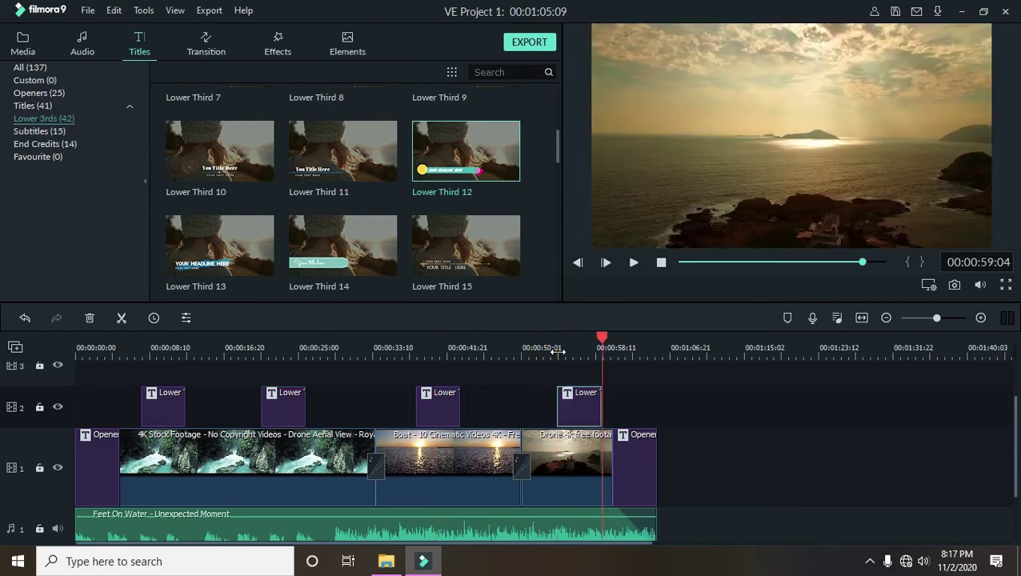
- Scrub back to preview the restored fourth lower third and bring up the Effects library
left_click(601, 337)
left_click_drag(601, 337, 597, 367)
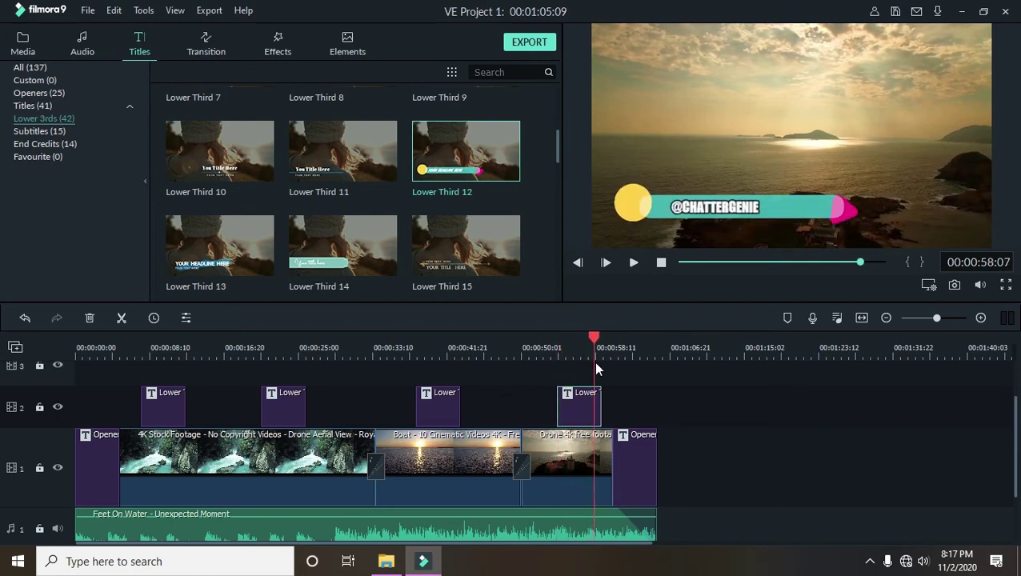
mouse_move(256, 126)
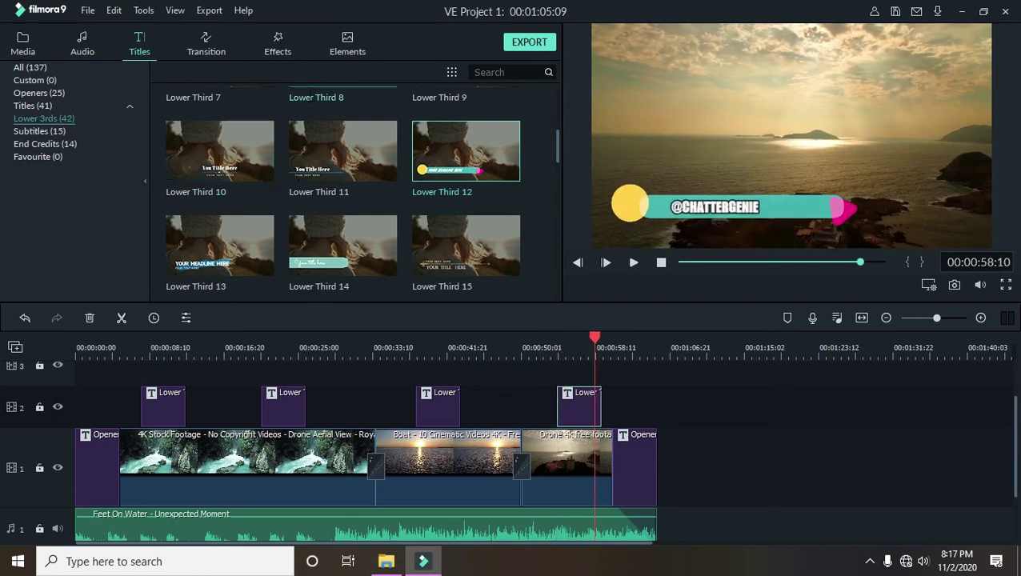
left_click(277, 44)
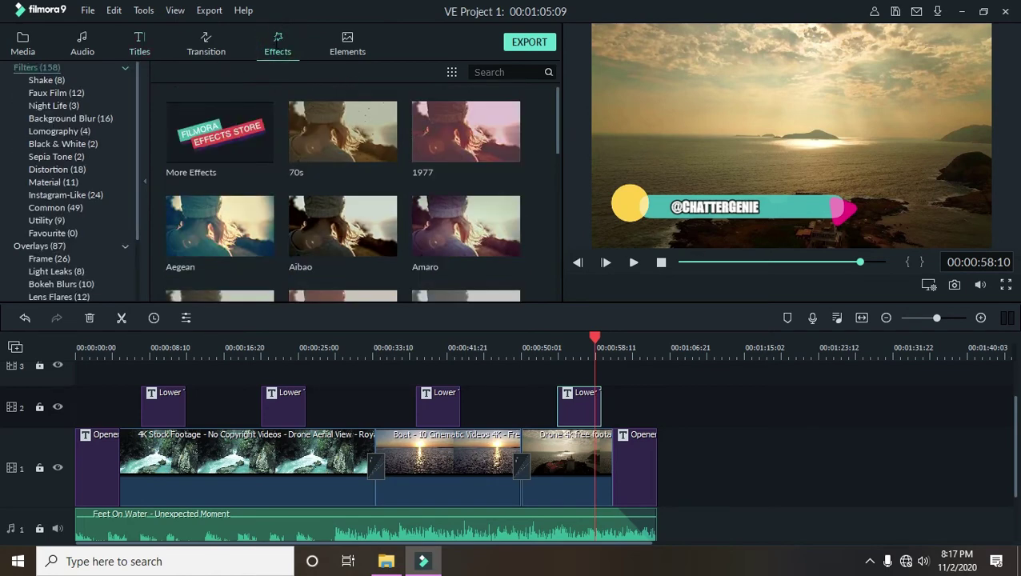
- Drag the Flushed filter from Faux Film onto track 3, spanning the full timeline
left_click_drag(595, 339, 512, 345)
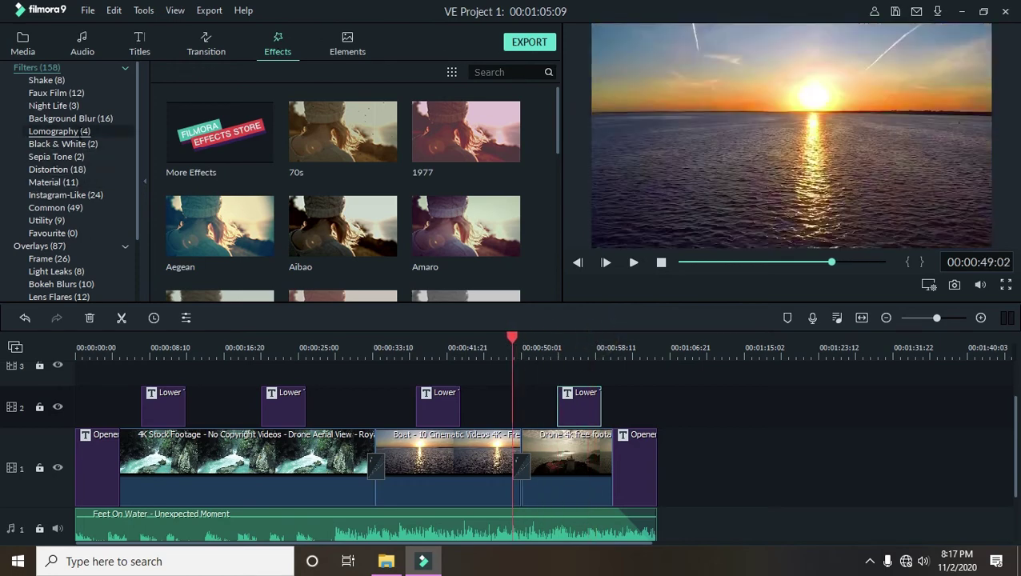
scroll(60, 130, "down", 2)
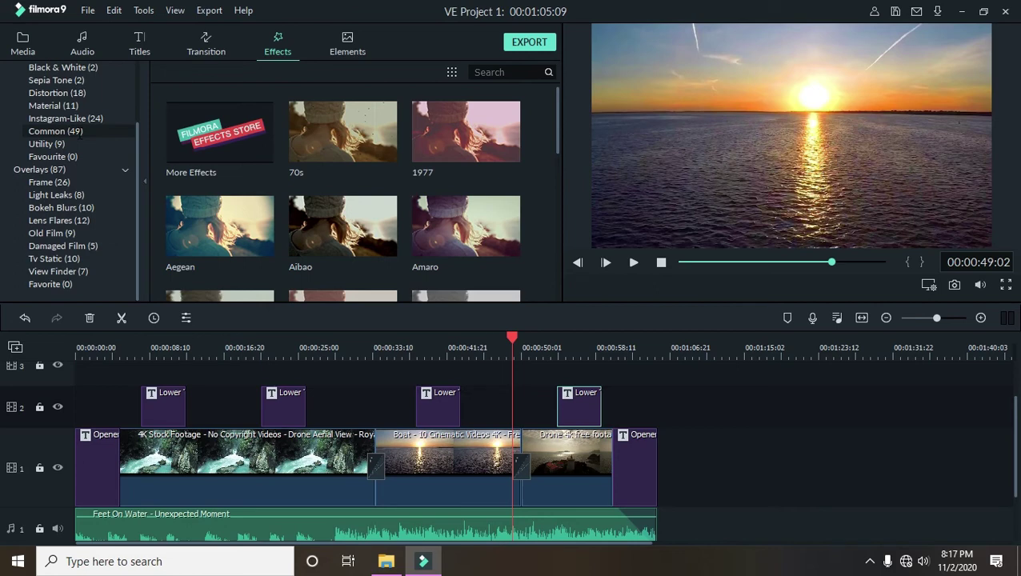
left_click(247, 342)
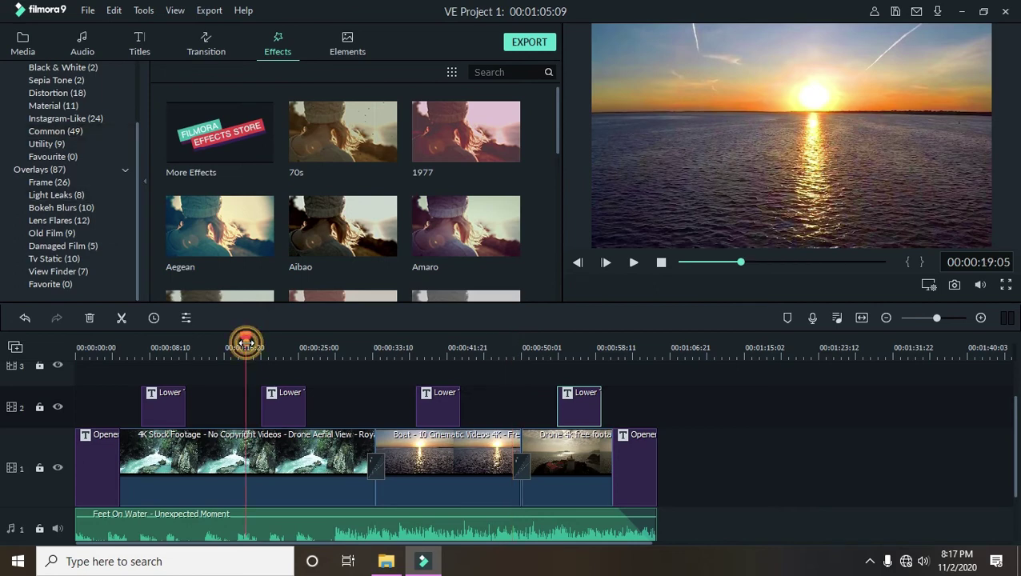
left_click_drag(248, 342, 223, 342)
scroll(64, 160, "up", 2)
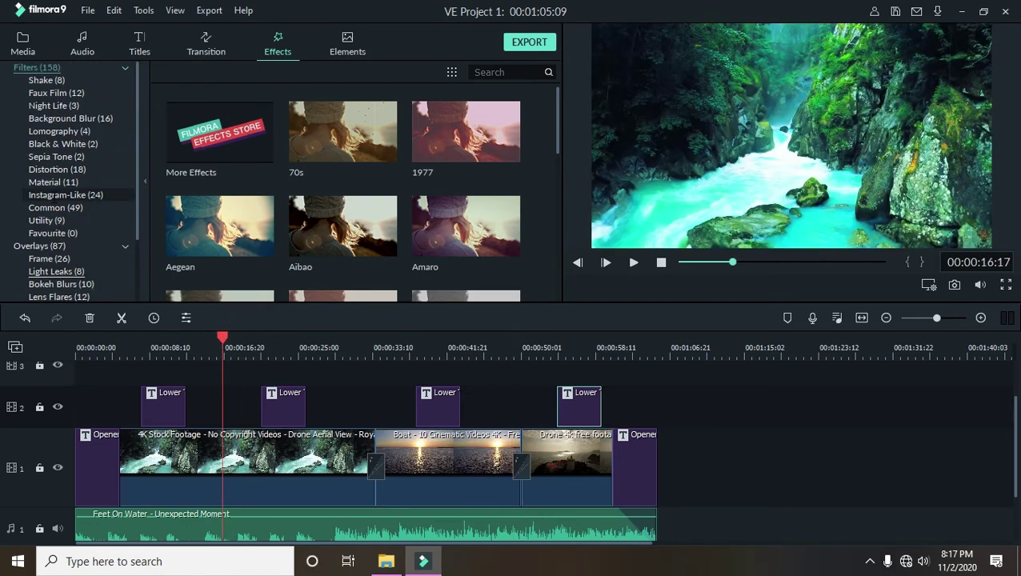
left_click(57, 92)
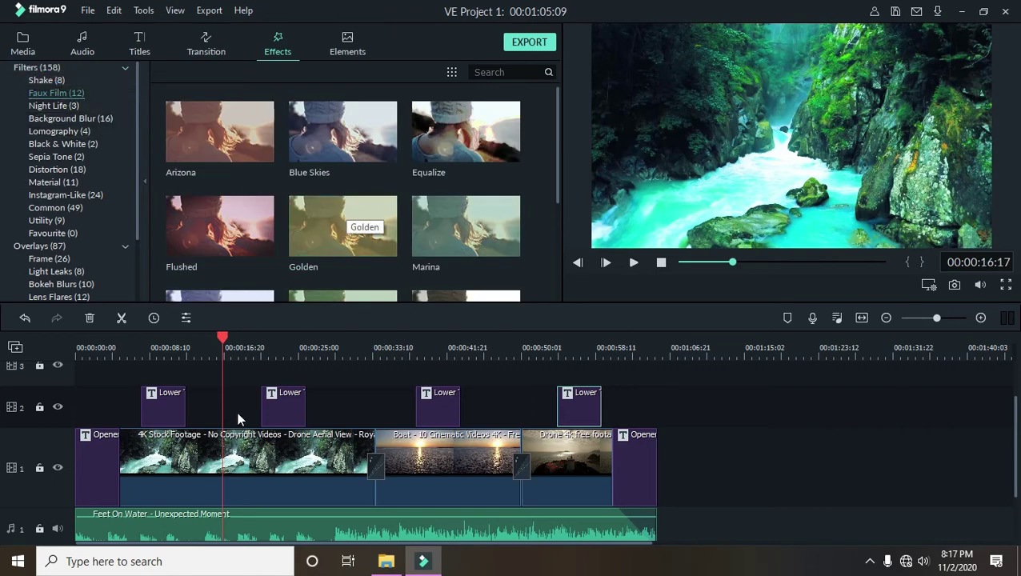
left_click_drag(224, 342, 205, 342)
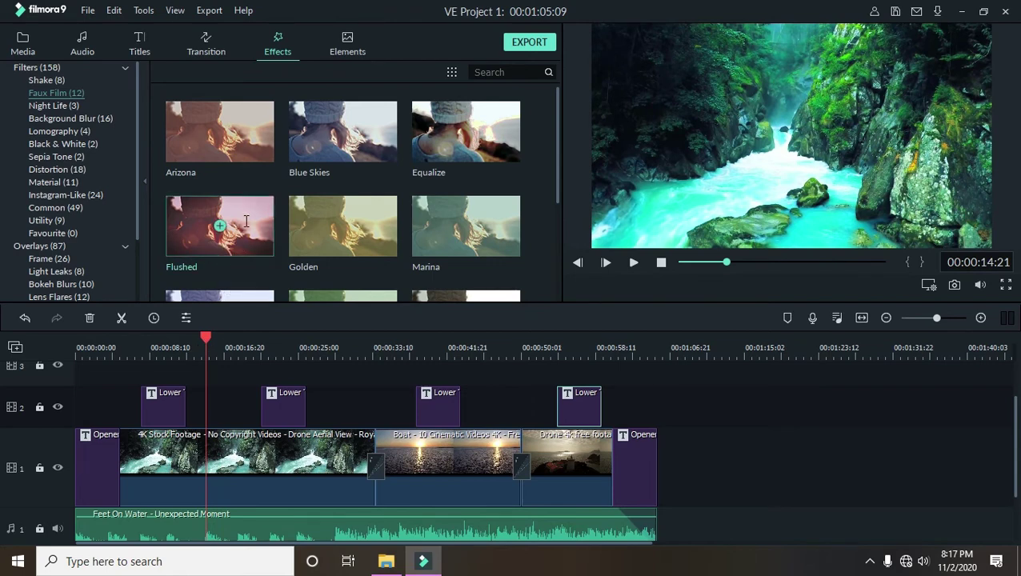
left_click_drag(242, 240, 656, 476)
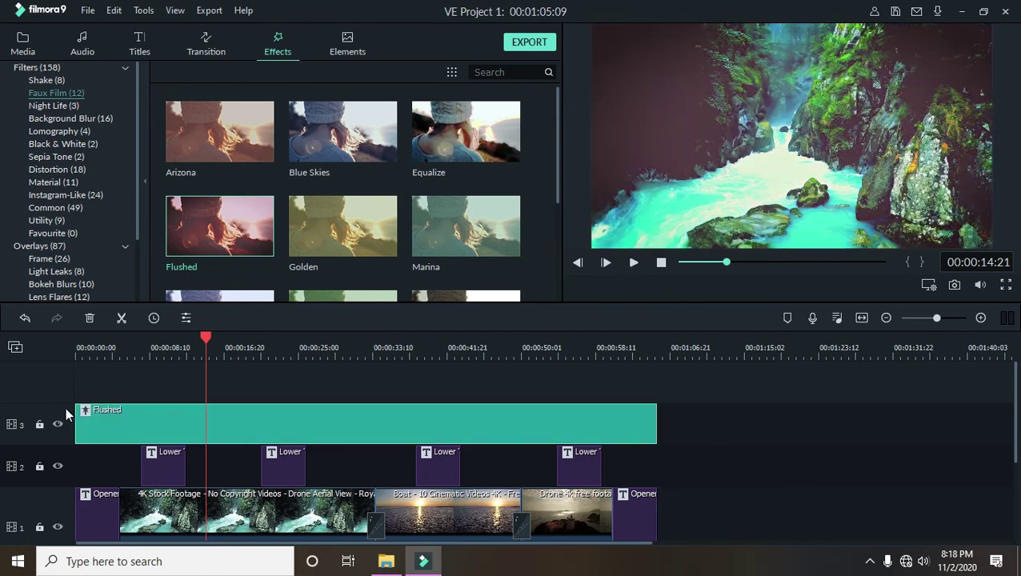
- Preview the Flushed look from about 7 seconds, then delete the Flushed filter
left_click_drag(197, 340, 136, 355)
left_click(631, 262)
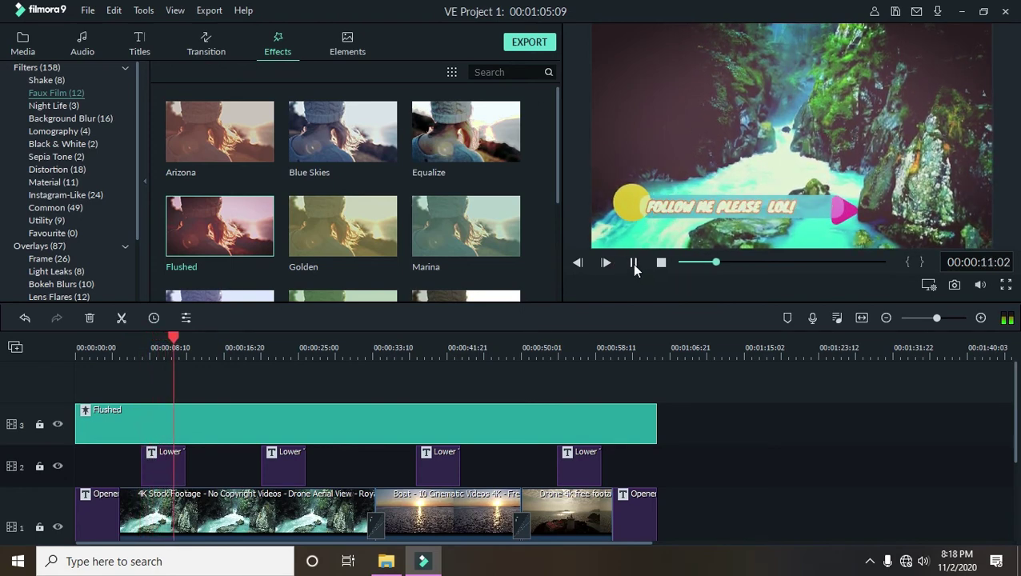
left_click(384, 347)
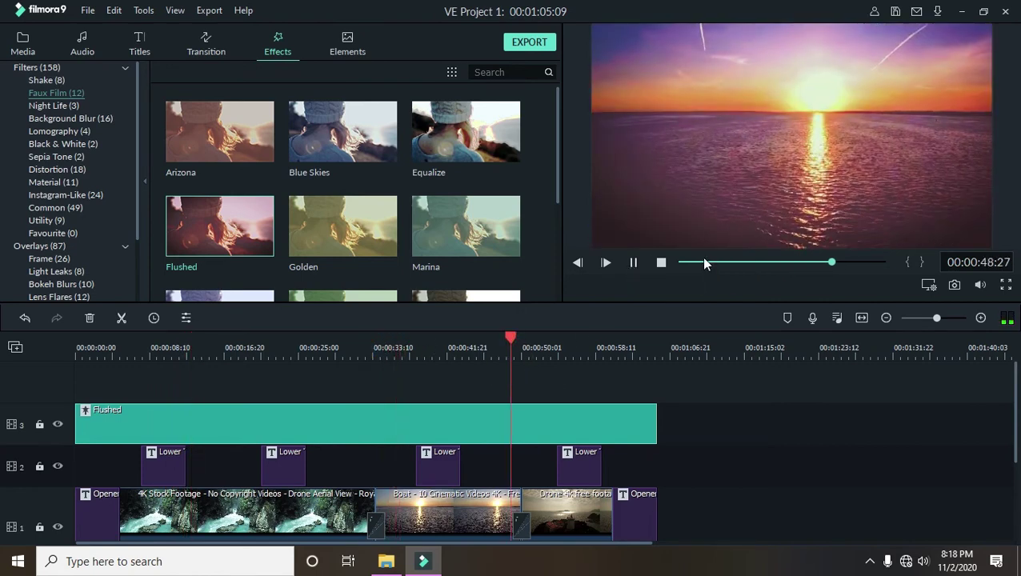
left_click(633, 263)
left_click(560, 413)
key("Delete")
- Try the Equalize filter stretched across the whole video, preview it, then delete it
left_click_drag(479, 132, 657, 448)
left_click_drag(502, 426, 80, 424)
left_click(106, 351)
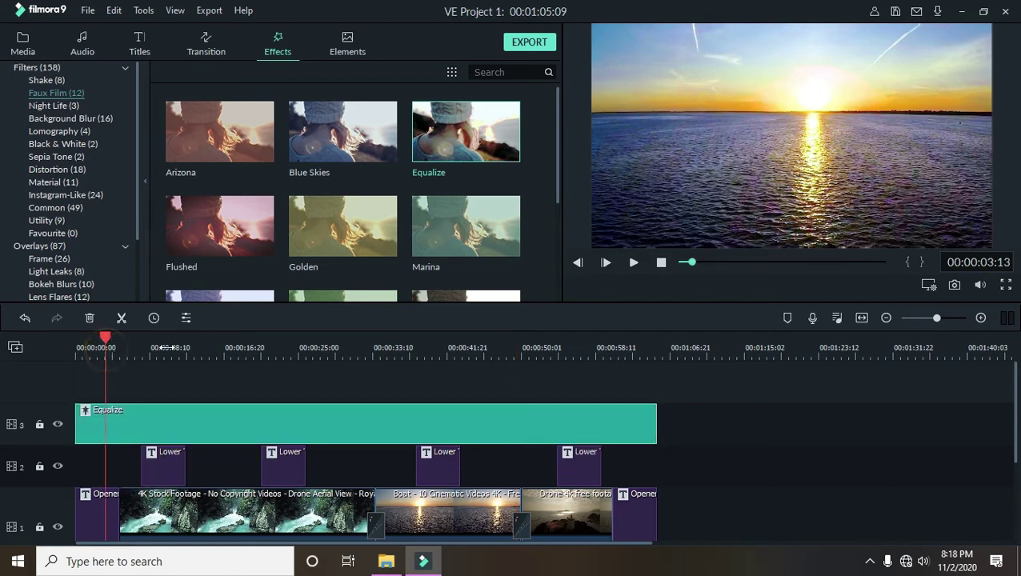
left_click(633, 264)
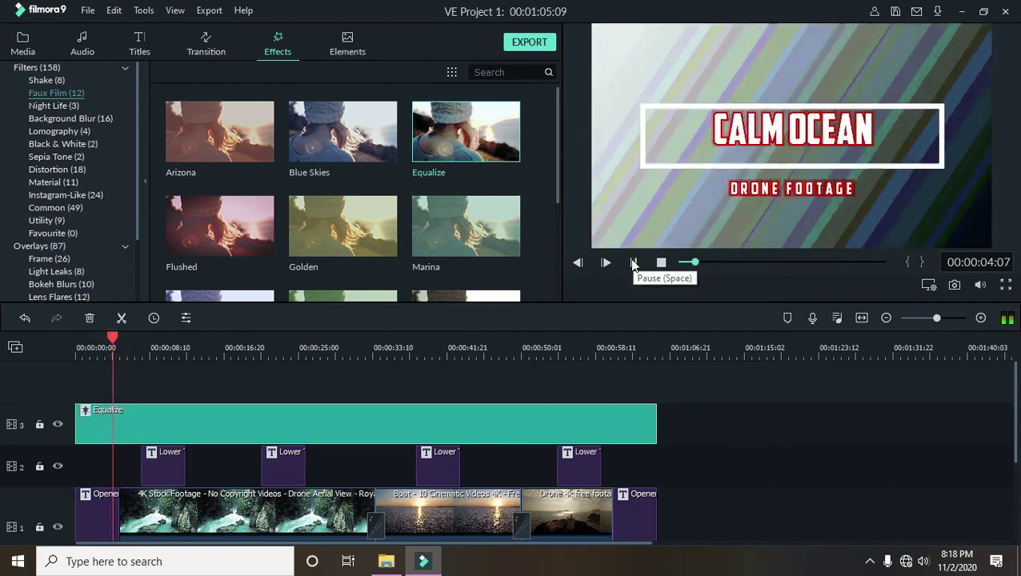
left_click(632, 262)
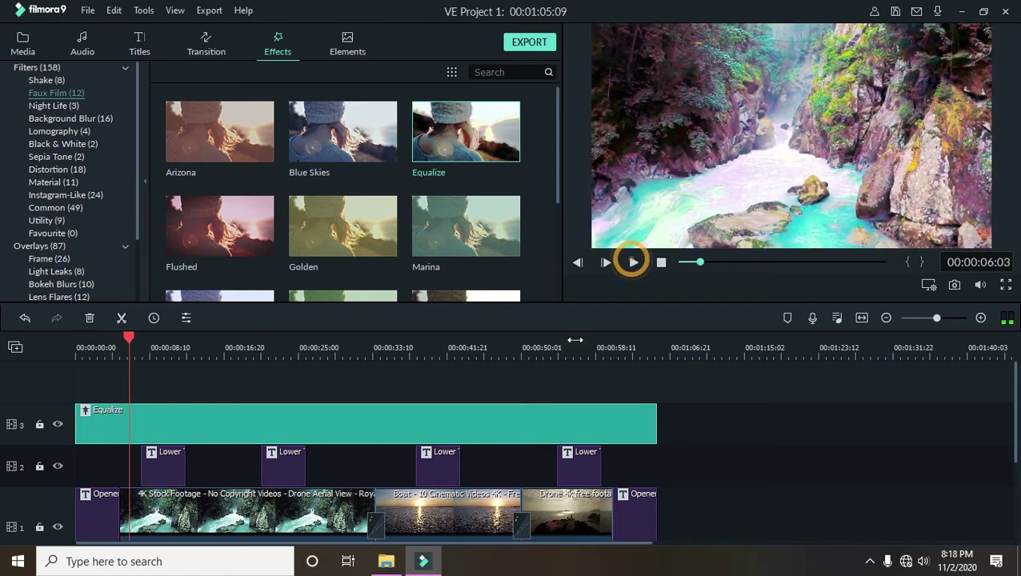
left_click(496, 432)
key("Delete")
- Try adding the Bokeh Blur 3 overlay onto track 3
scroll(460, 232, "down", 3)
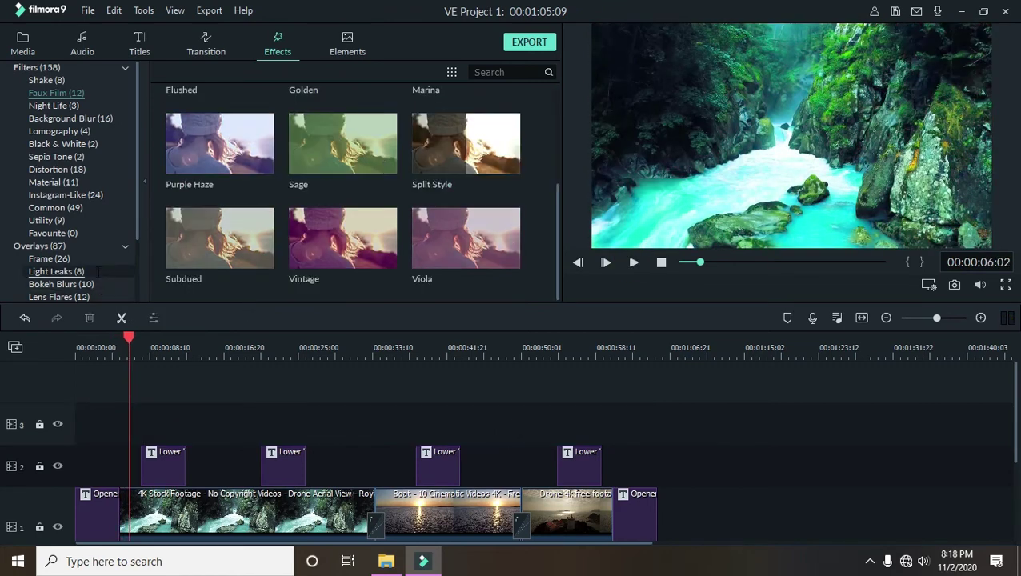
scroll(99, 271, "down", 2)
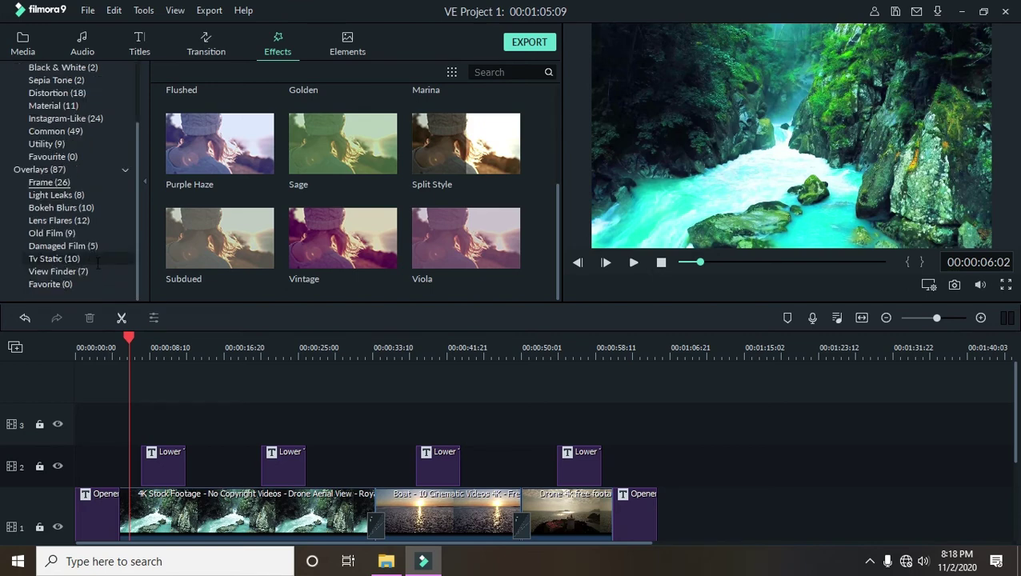
left_click(92, 195)
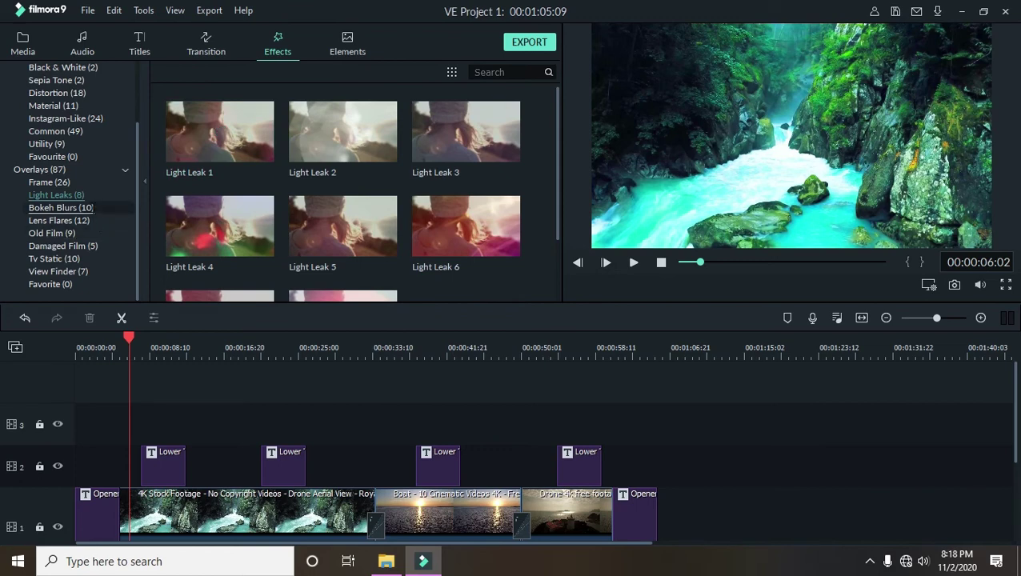
left_click(84, 208)
left_click_drag(460, 135, 76, 439)
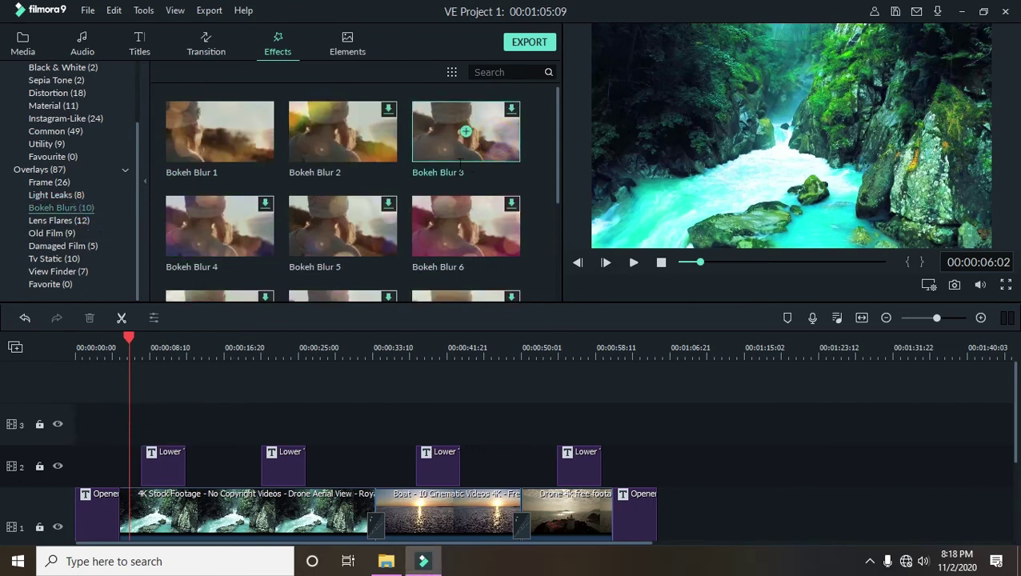
left_click_drag(516, 149, 192, 424)
- Try the Black & White Willow filter, undo it, and rewind the playhead to the start
scroll(229, 406, "down", 2)
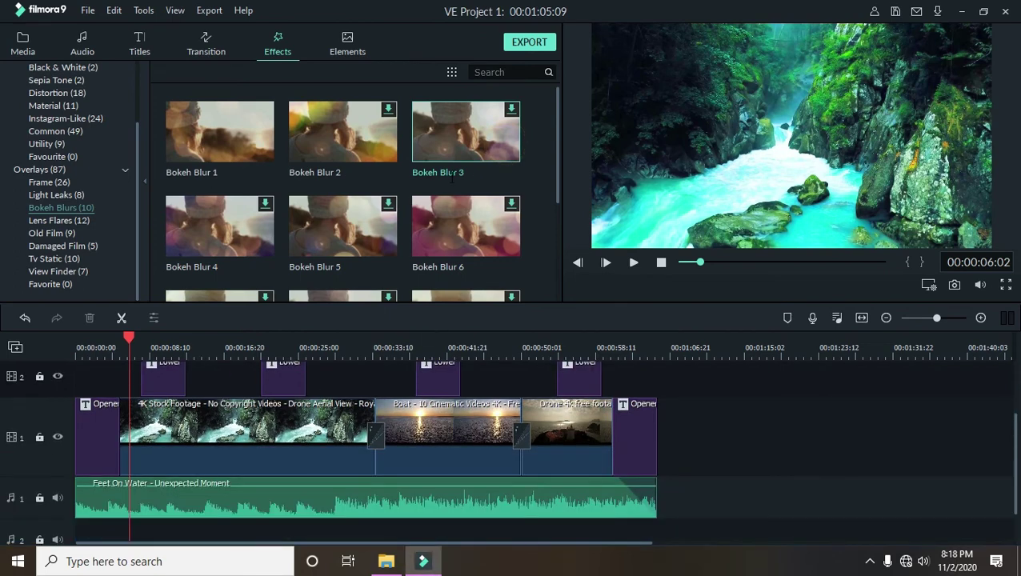
scroll(463, 224, "down", 3)
scroll(371, 240, "up", 3)
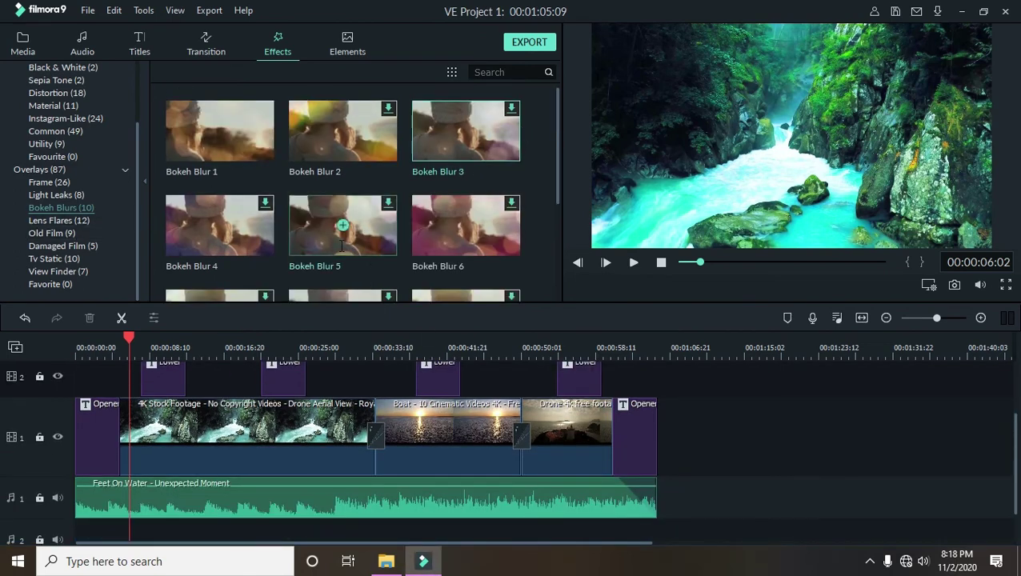
scroll(80, 168, "up", 2)
left_click(84, 147)
left_click_drag(364, 140, 122, 425)
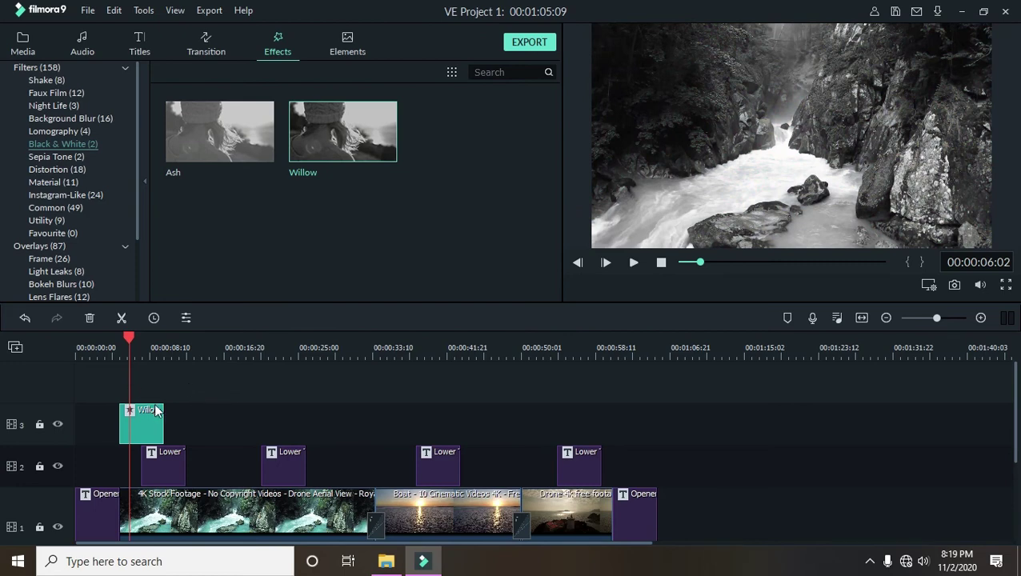
left_click(147, 357)
key("ctrl+z")
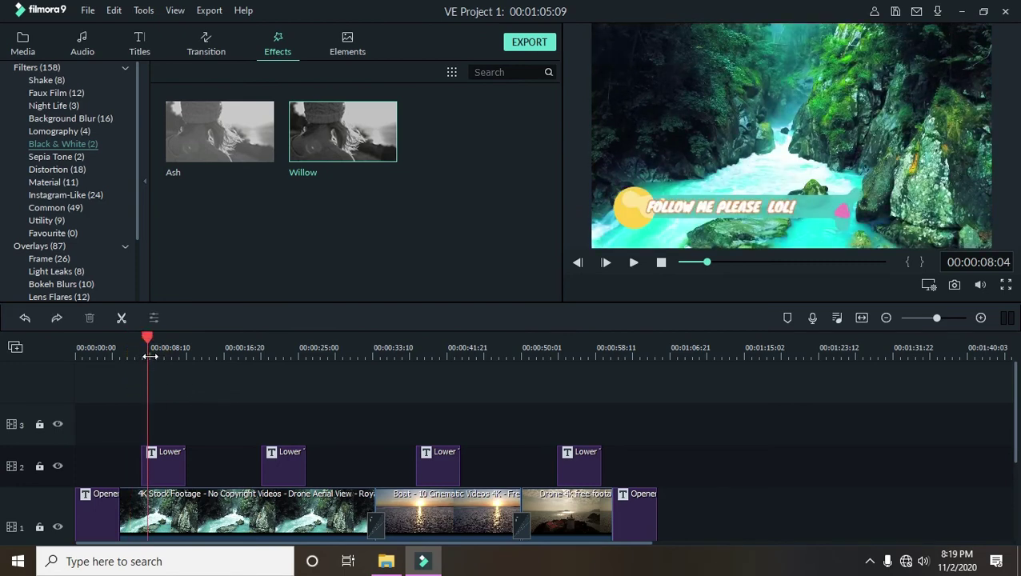
left_click_drag(146, 338, 29, 355)
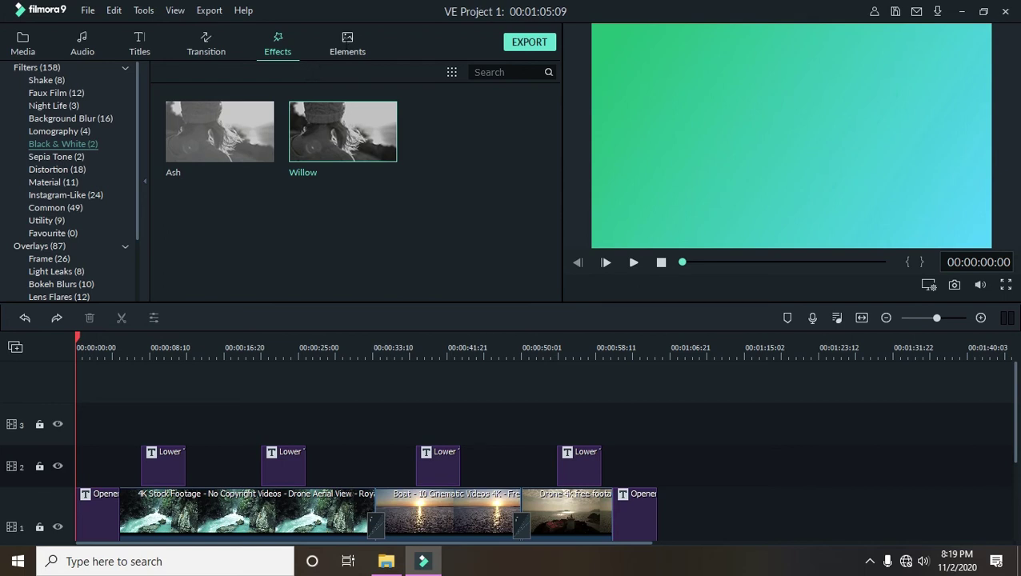
left_click(344, 42)
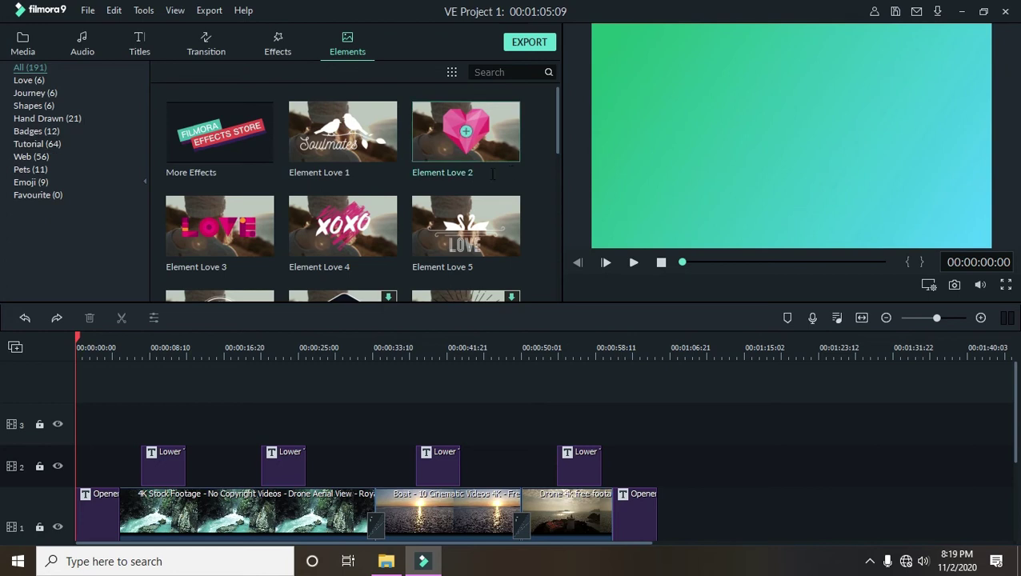
left_click_drag(465, 130, 91, 424)
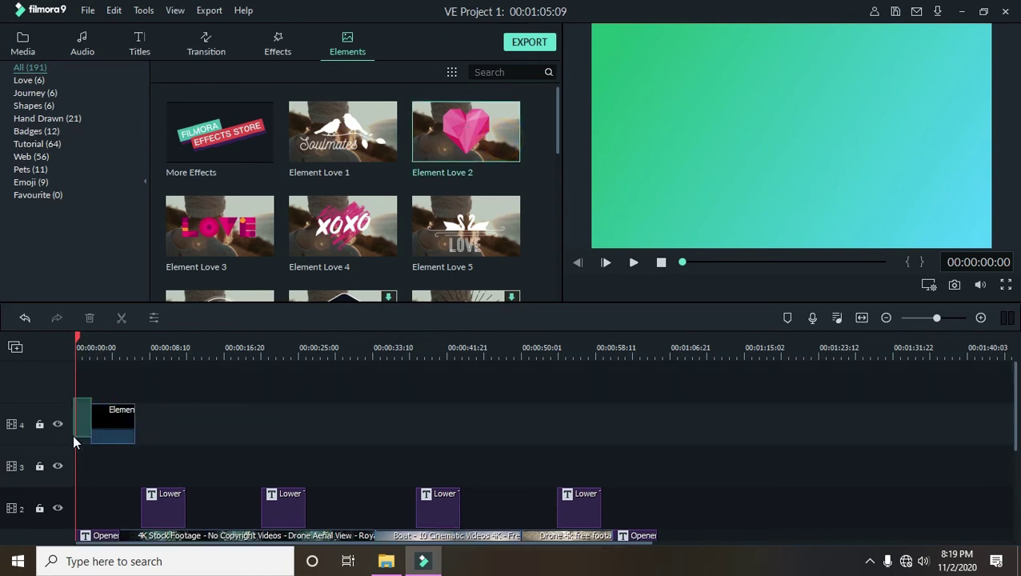
key("ctrl+z")
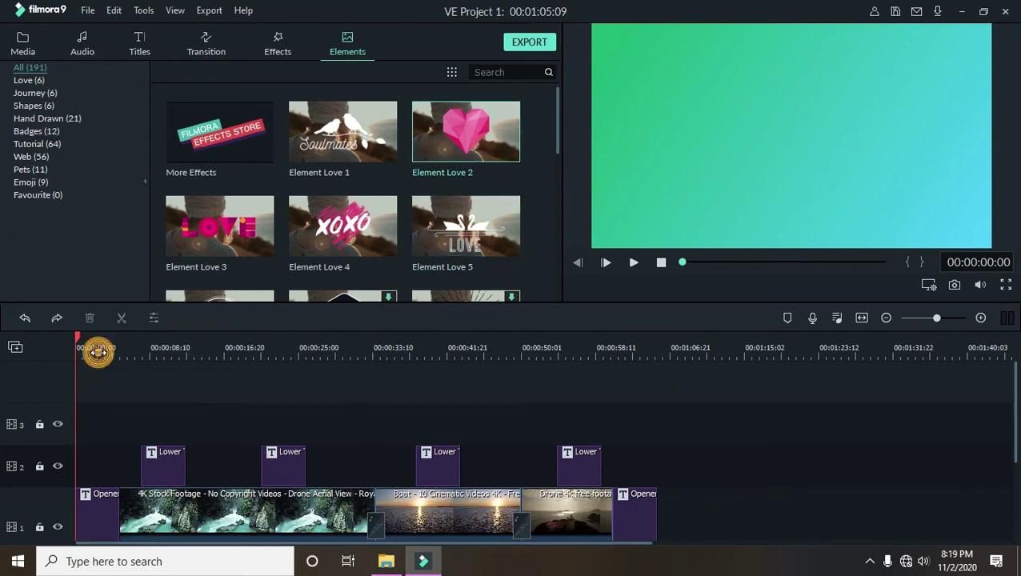
left_click(97, 351)
left_click(485, 132)
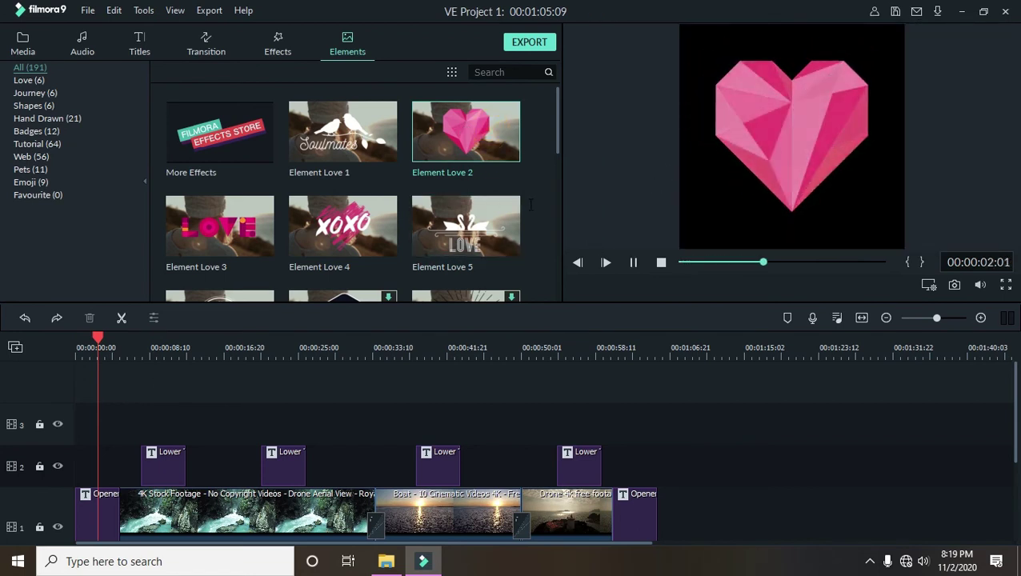
left_click(495, 213)
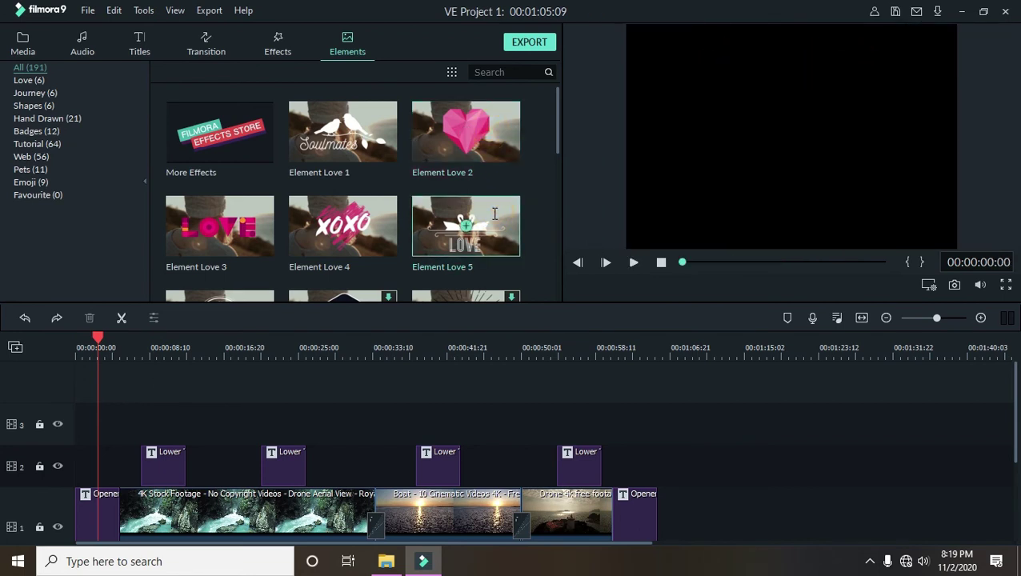
left_click(634, 262)
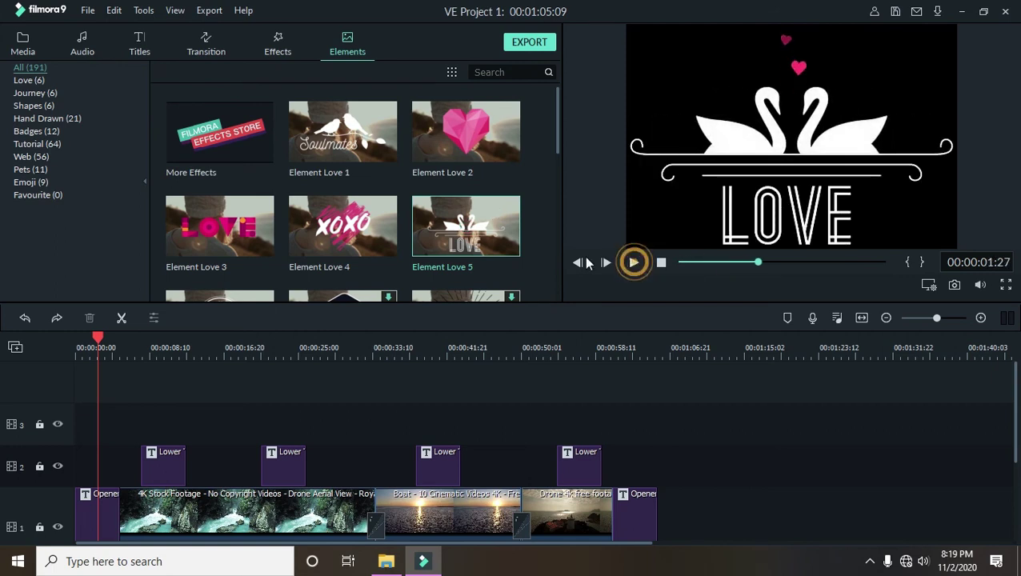
scroll(395, 255, "down", 15)
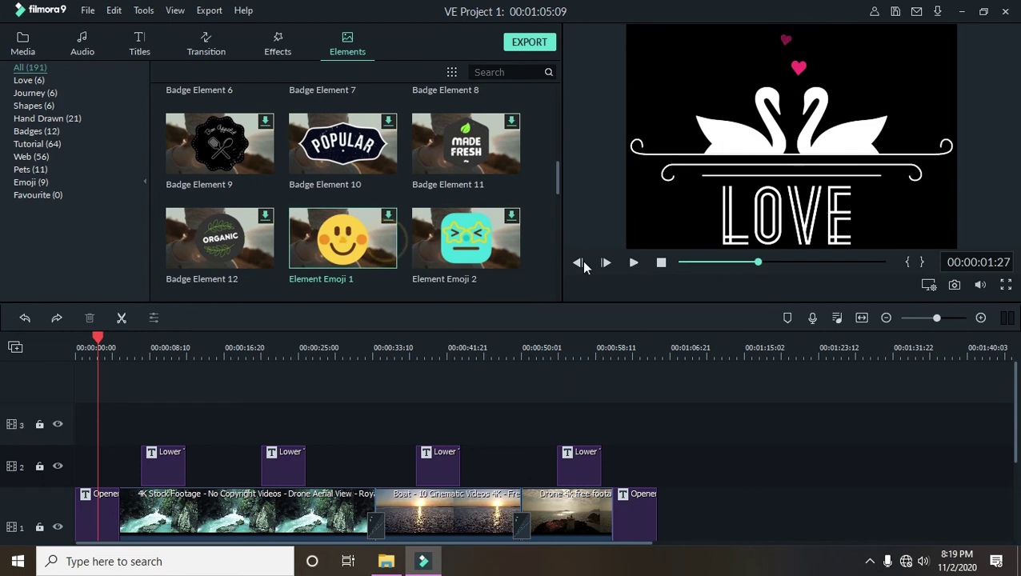
left_click(66, 143)
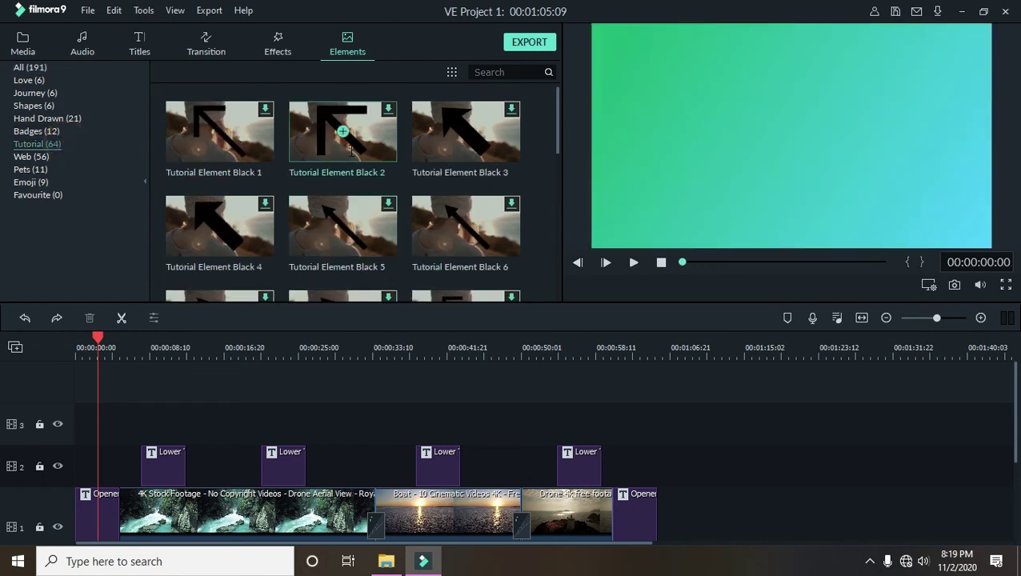
left_click(80, 131)
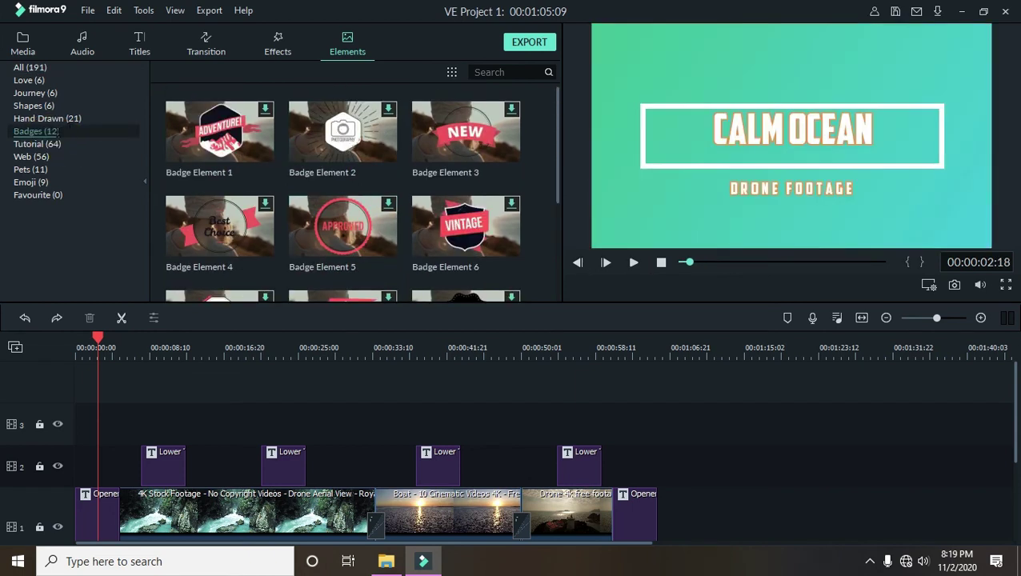
left_click(101, 118)
left_click(67, 105)
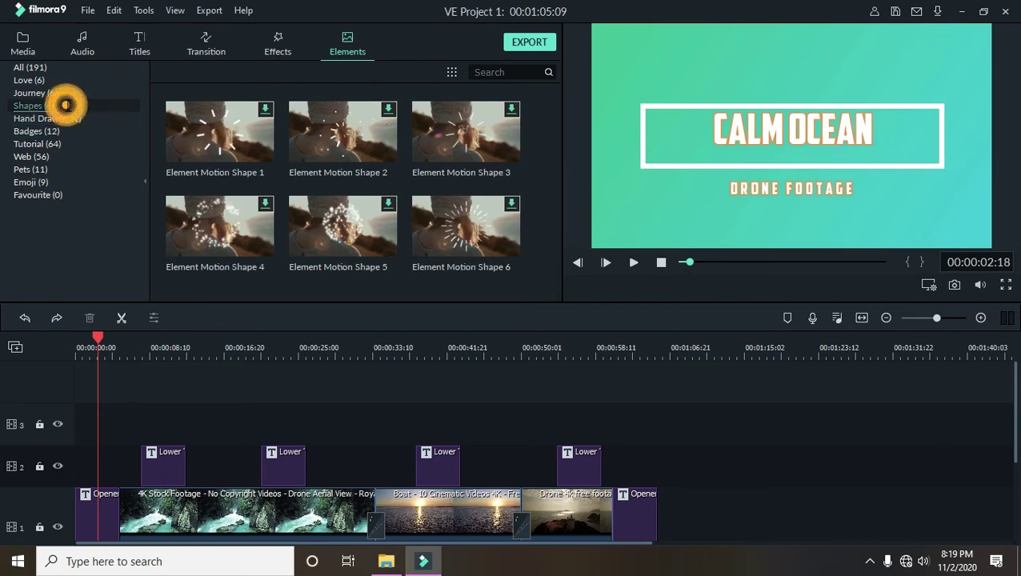
left_click(84, 93)
left_click(260, 339)
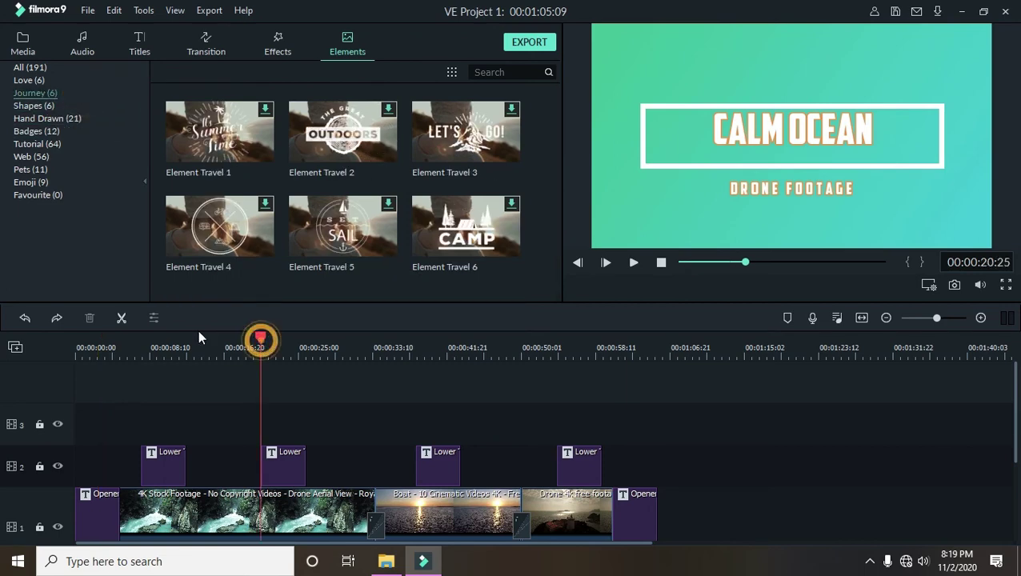
left_click_drag(260, 340, 398, 356)
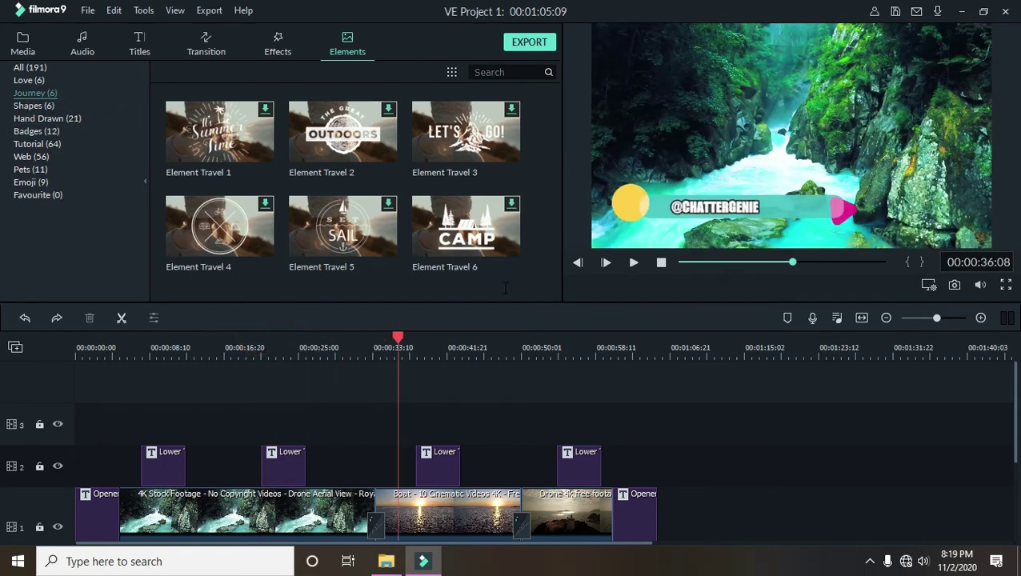
scroll(476, 366, "down", 3)
left_click(528, 345)
left_click_drag(528, 345, 78, 352)
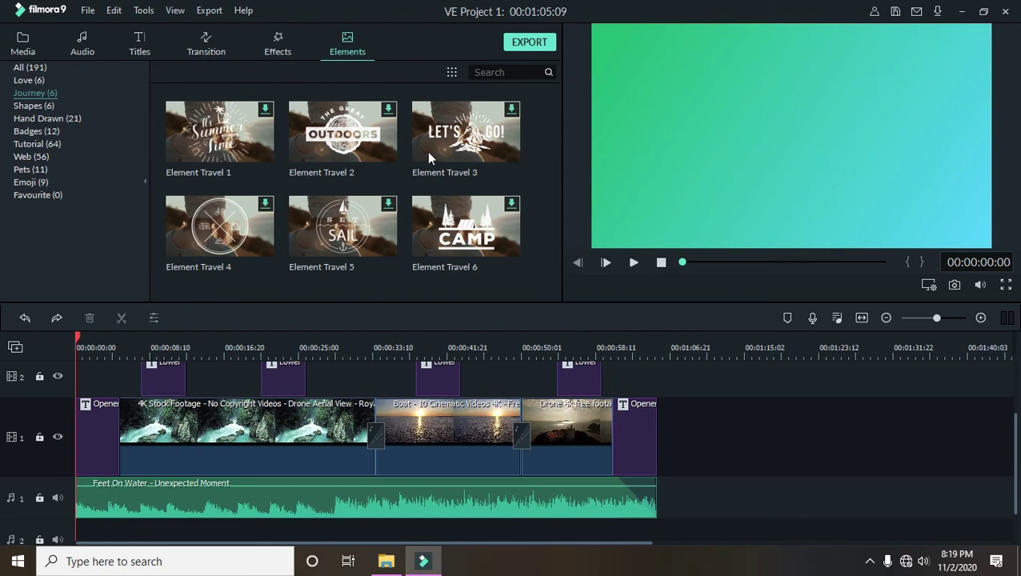
- Start the export, dismiss the offline error, and set the Desktop as the save folder
left_click(521, 45)
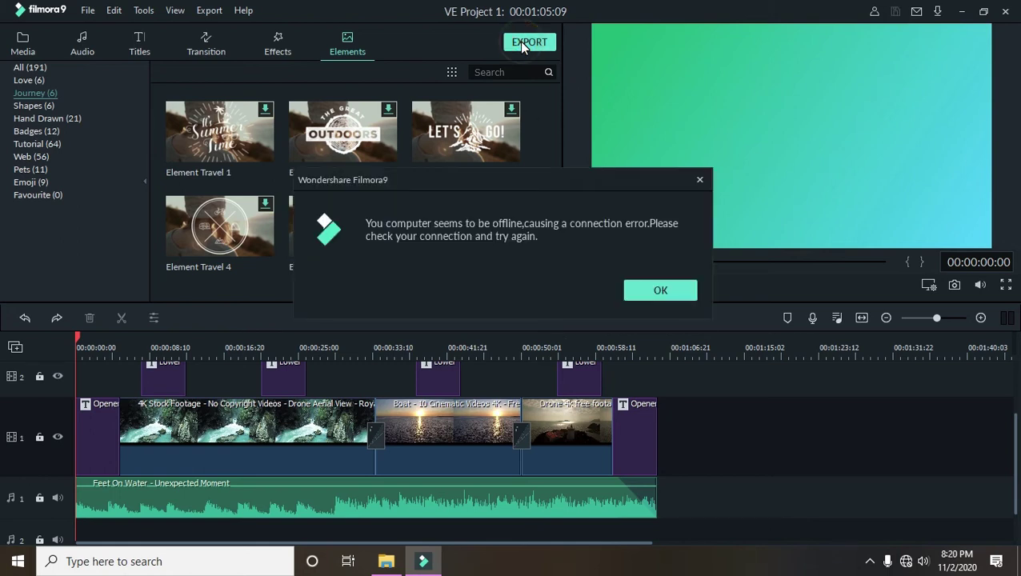
left_click(661, 288)
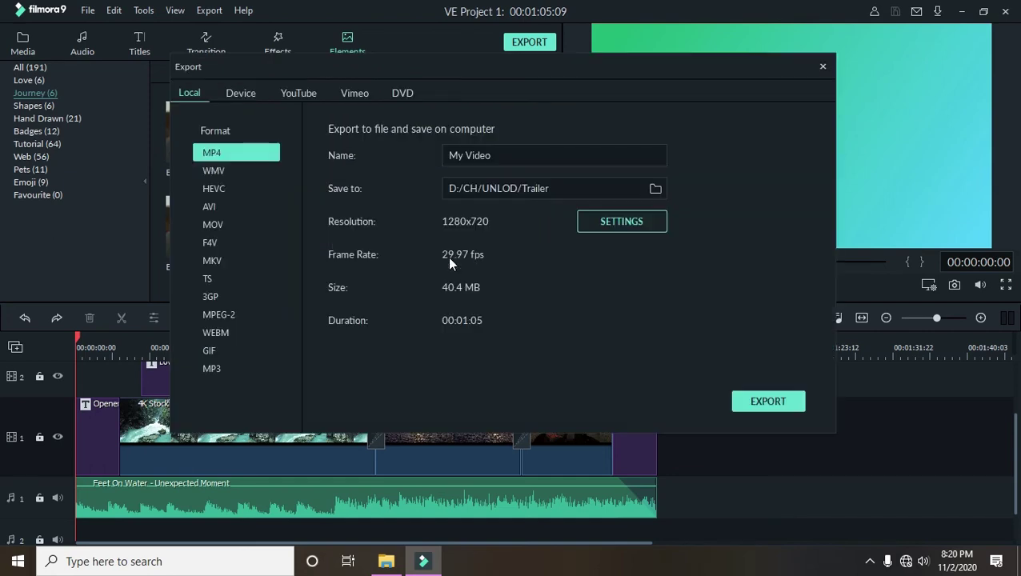
left_click(656, 189)
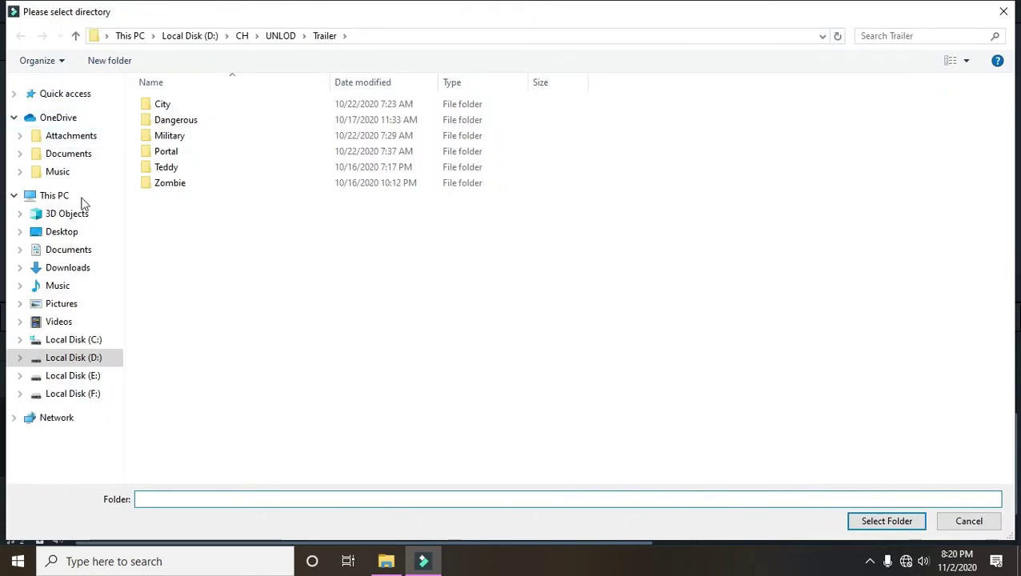
left_click(78, 231)
left_click(890, 521)
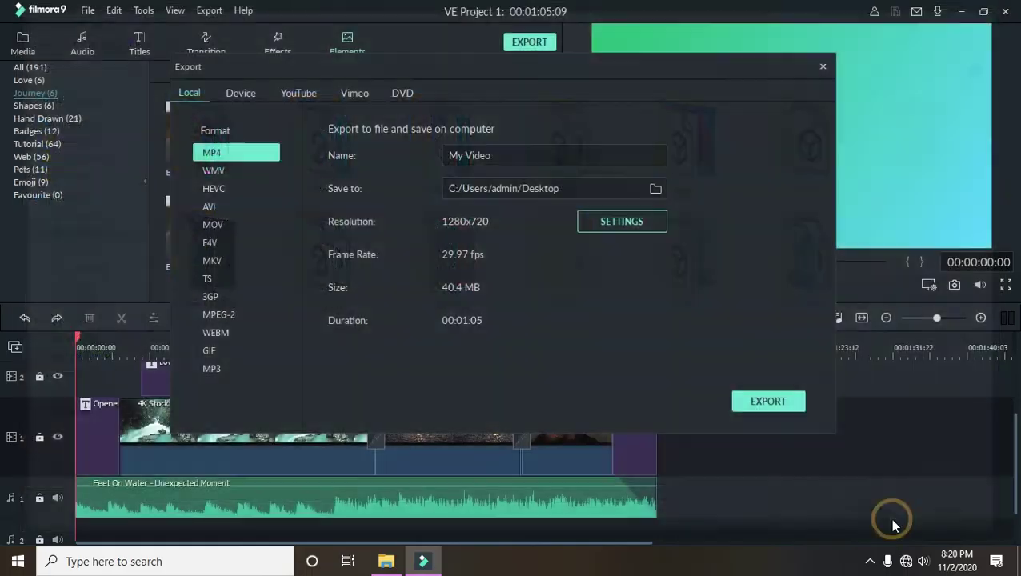
- Name the exported video Travel
left_click(532, 158)
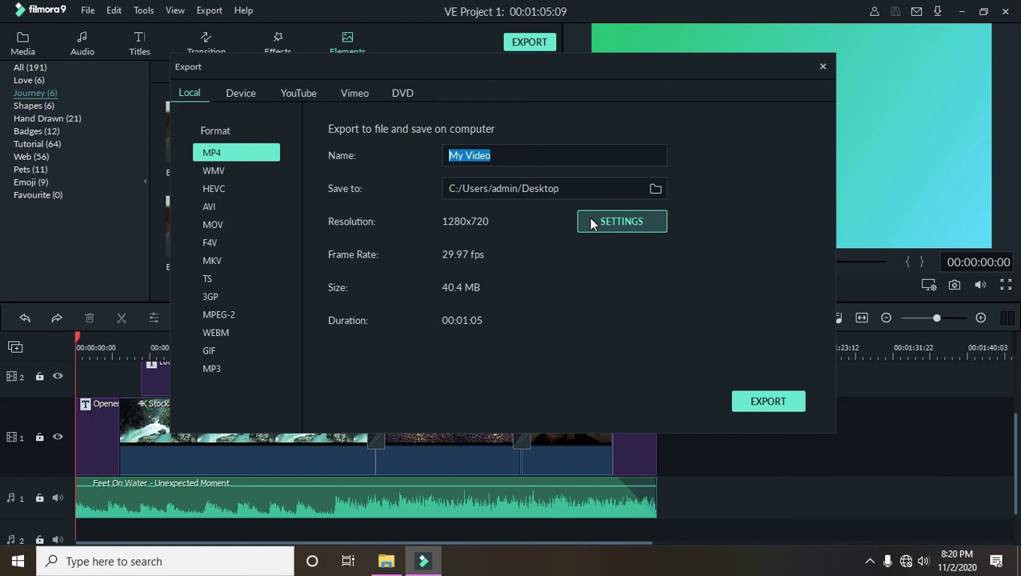
type("tRAVEL")
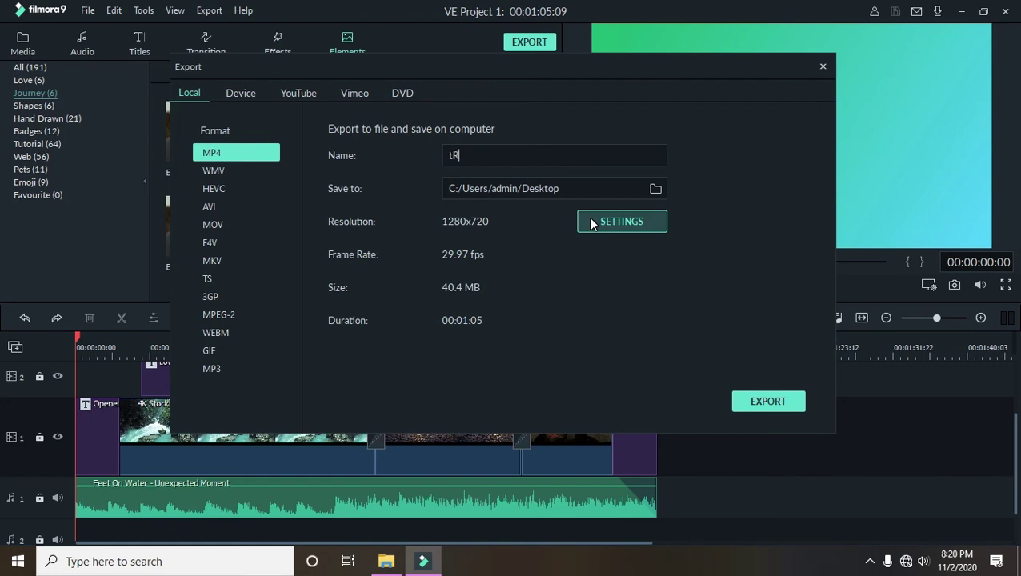
key("BackSpace")
key("BackSpace")
key("BackSpace")
key("BackSpace")
key("BackSpace")
key("BackSpace")
type("Travel")
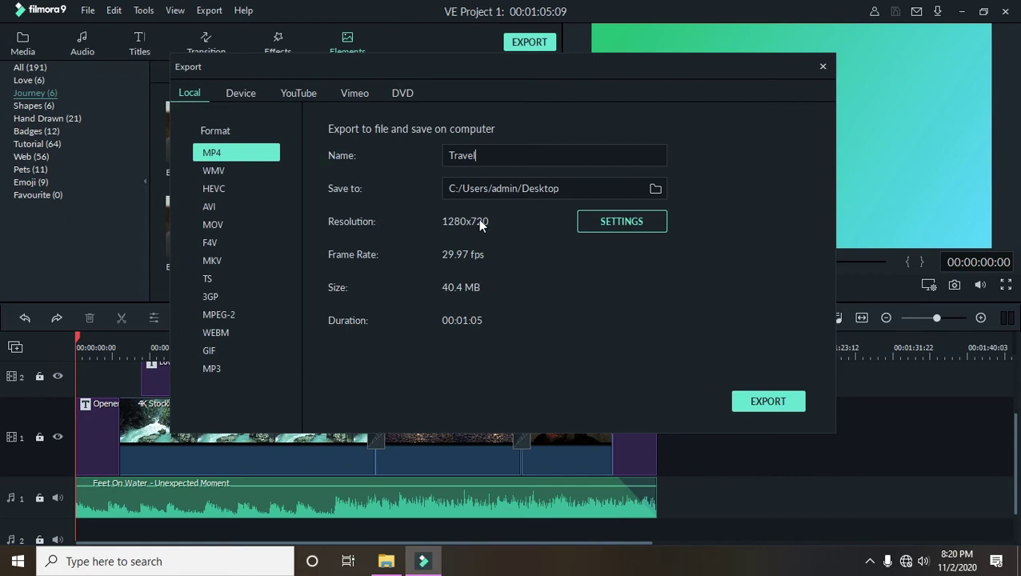
left_click_drag(452, 78, 639, 49)
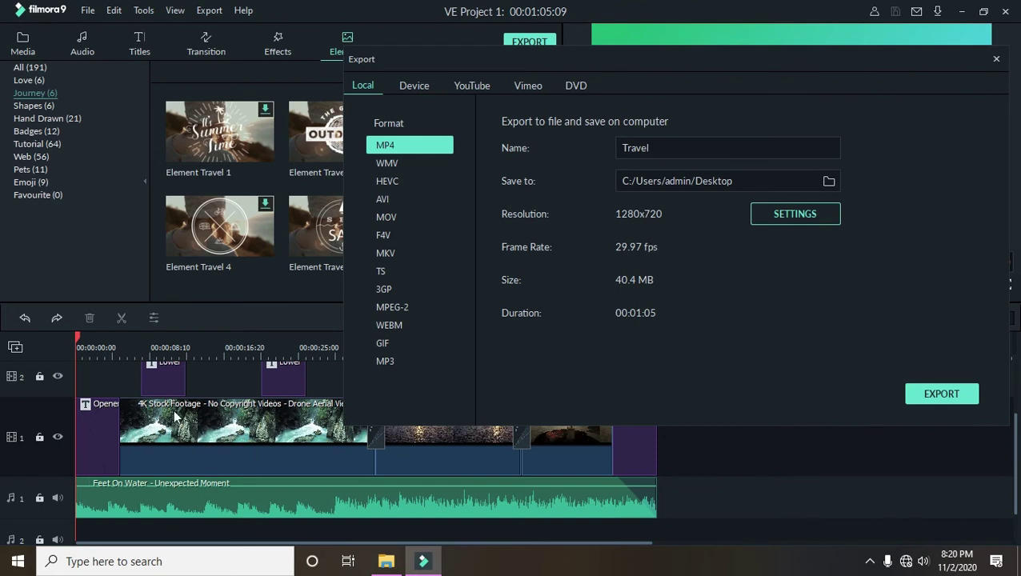
- Set export quality to Best with an 8000 kbps video bit rate, then render Travel.mp4
left_click(814, 217)
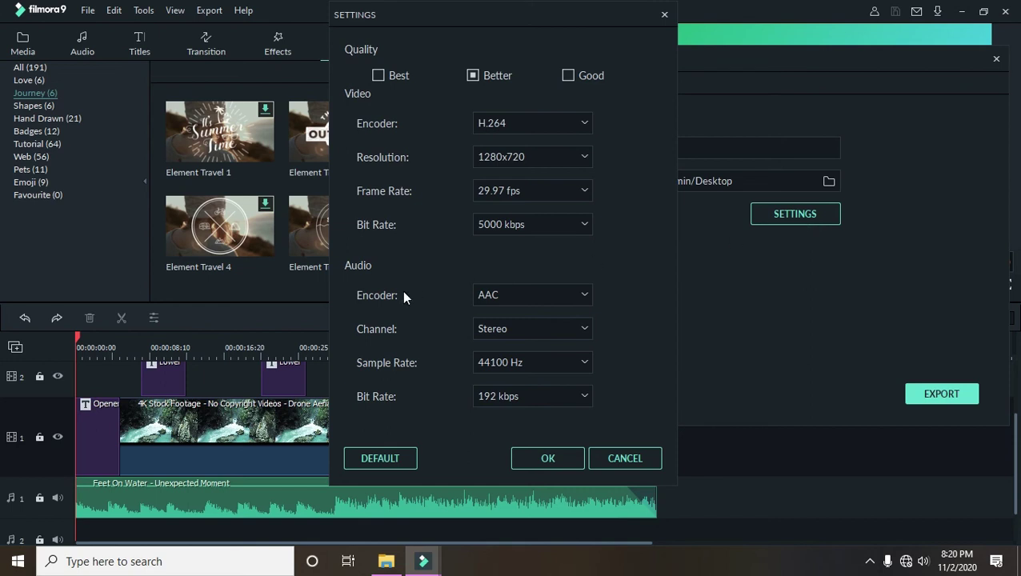
left_click(379, 75)
left_click(542, 225)
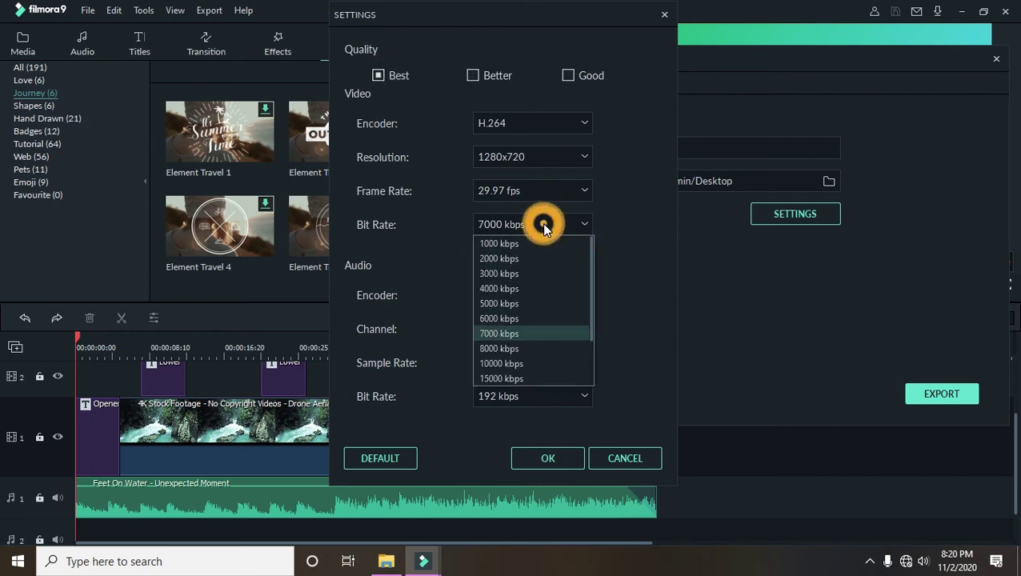
left_click(508, 349)
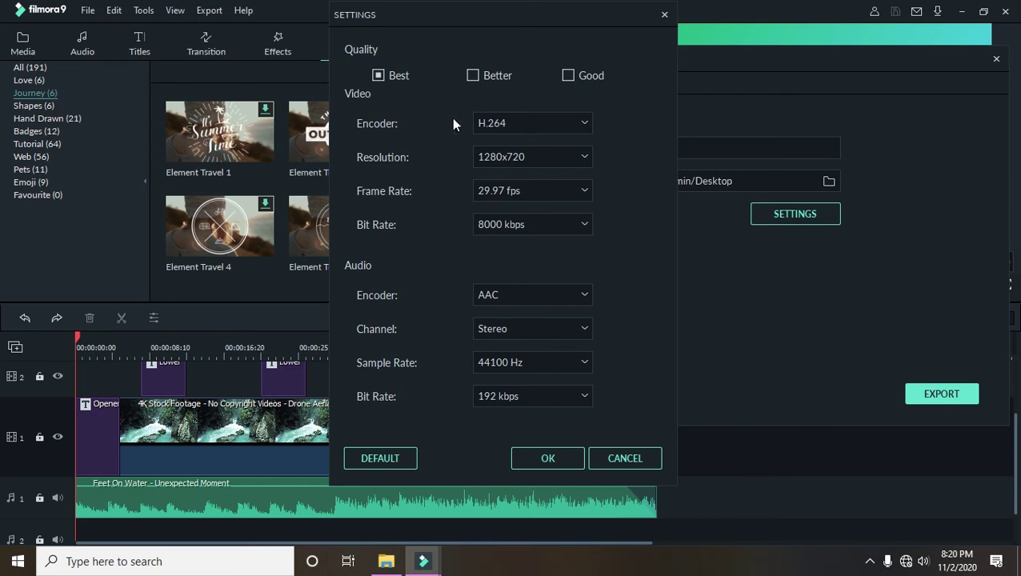
left_click(569, 458)
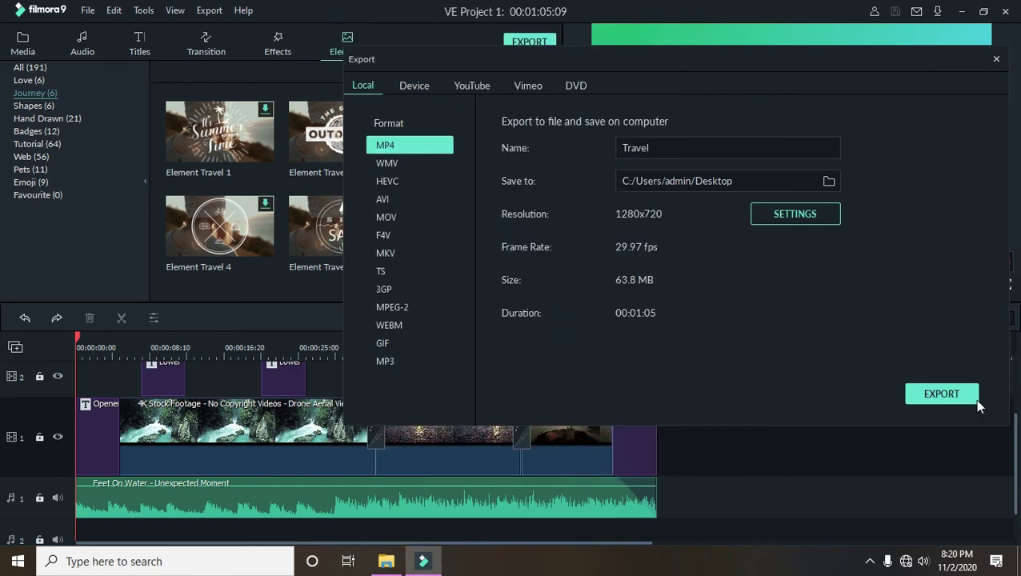
left_click(943, 394)
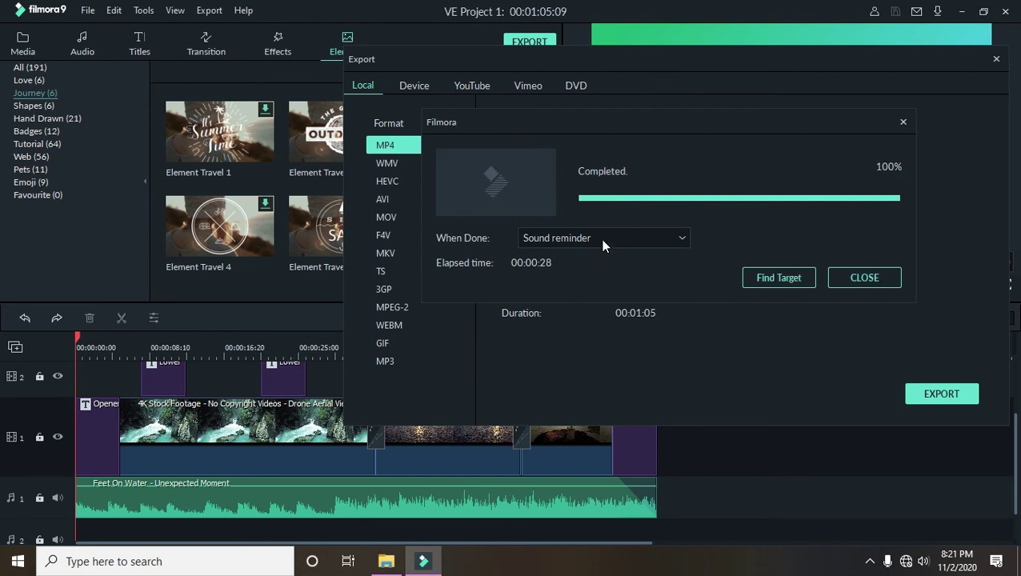
- Locate Travel.mp4 in the Desktop folder and play it from File Explorer
left_click(765, 278)
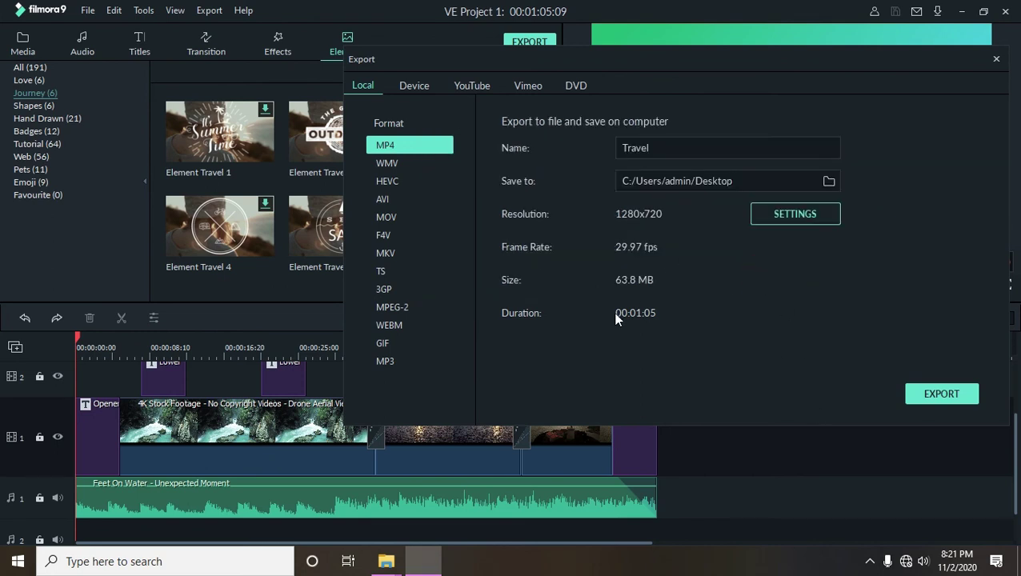
mouse_move(391, 567)
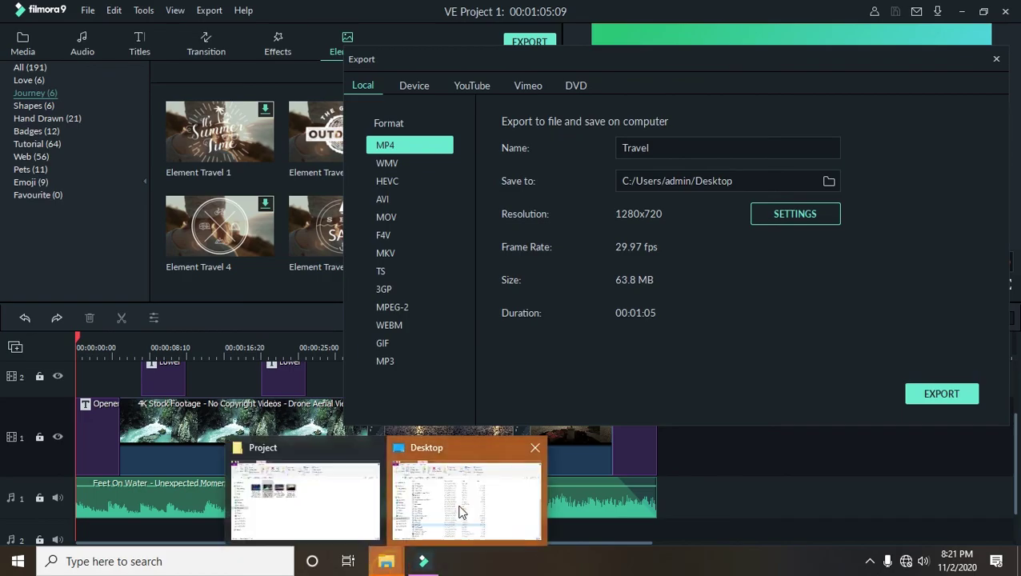
left_click(456, 425)
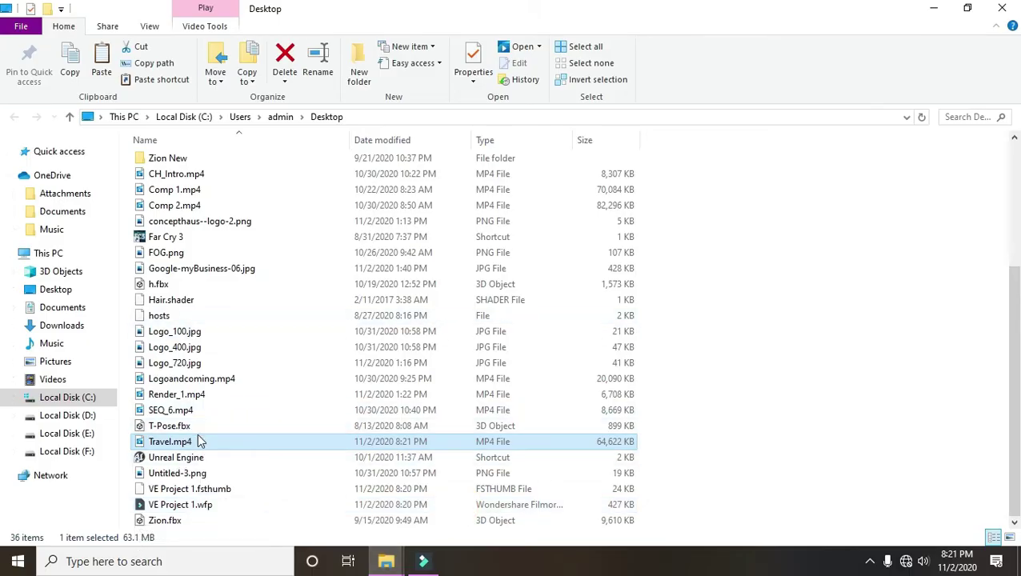
double_click(191, 443)
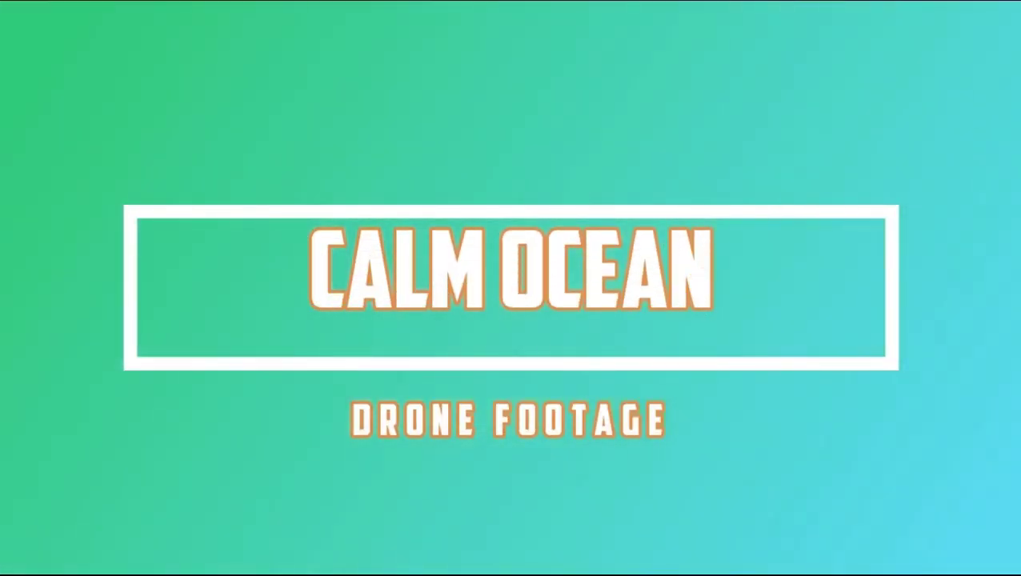
mouse_move(696, 307)
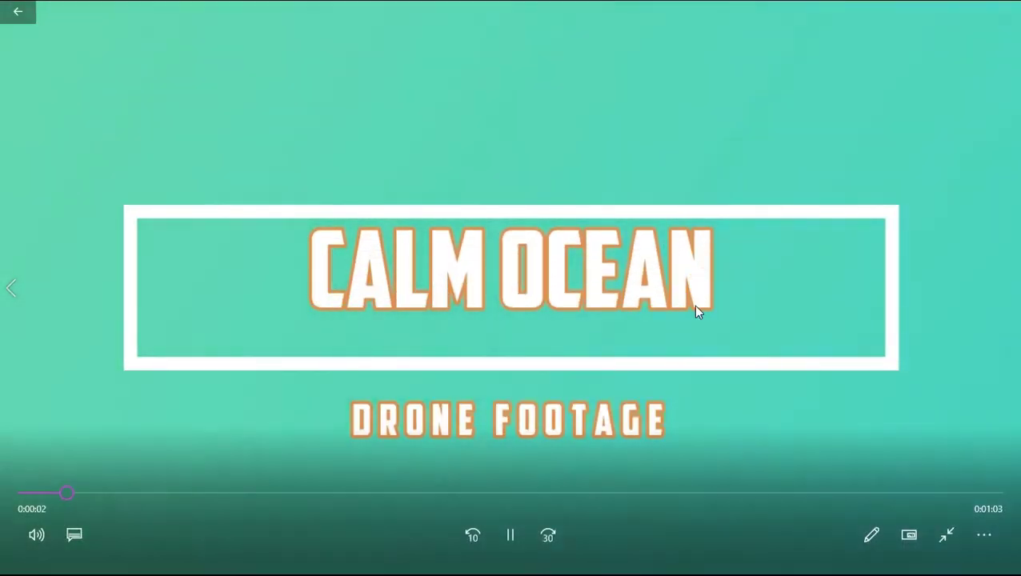